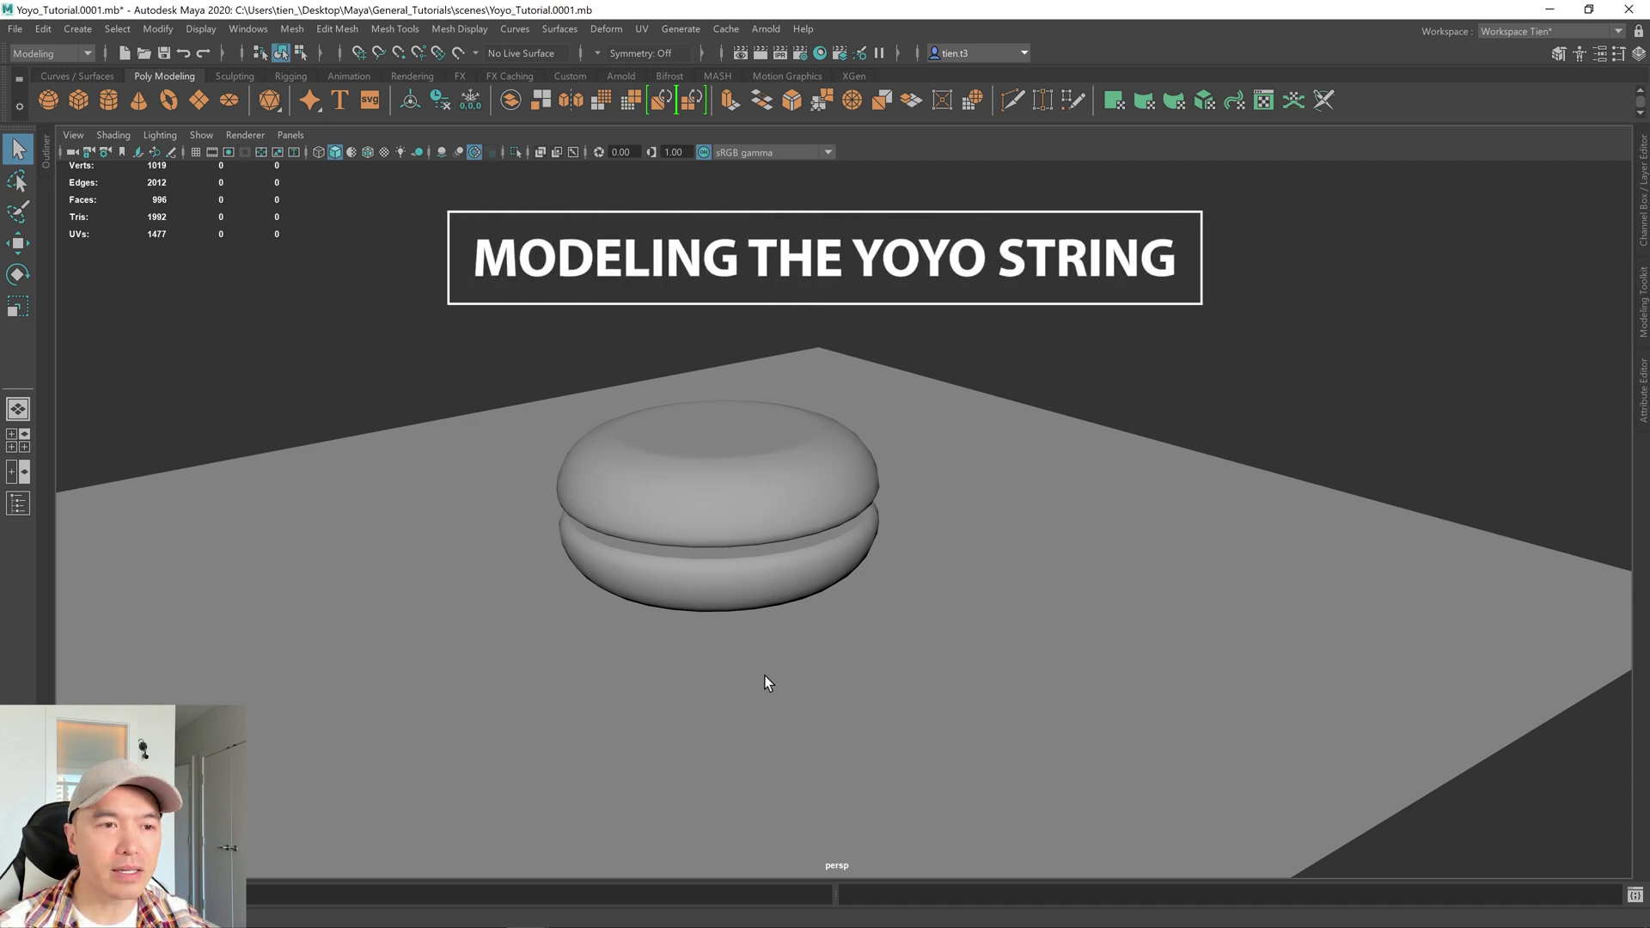
Display wireframe on shaded and the grid in the perspective view of the yoyo
left_click_drag(765, 676, 688, 675, "alt")
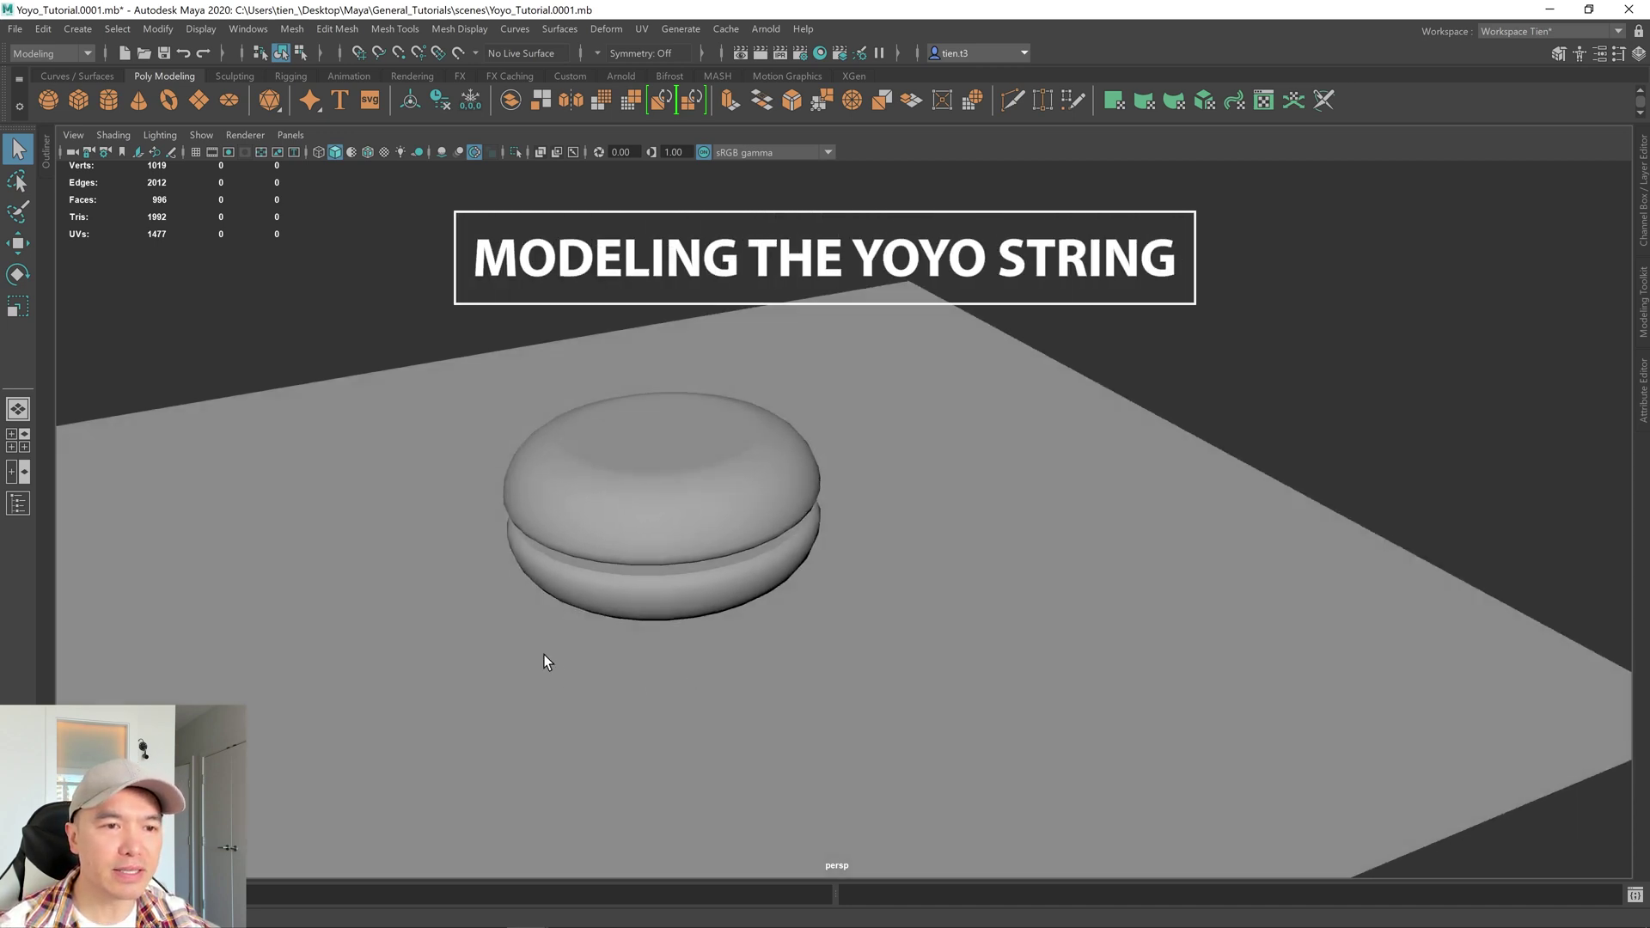
left_click_drag(1006, 740, 840, 686, "alt")
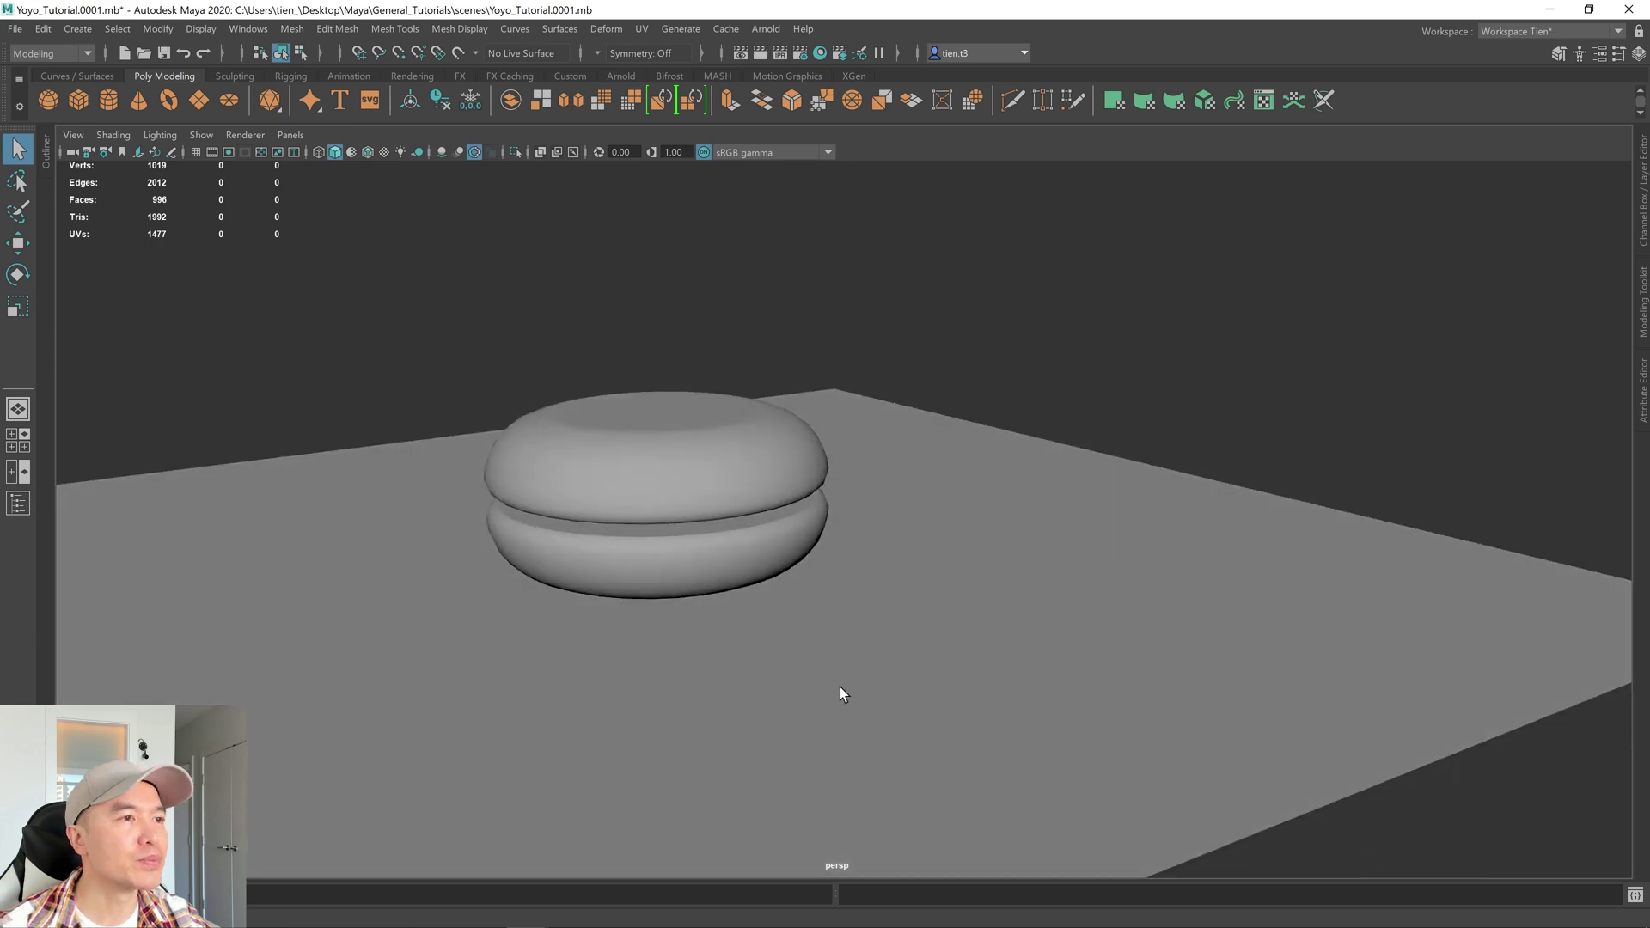
left_click(368, 153)
mouse_move(758, 475)
left_mouse_down("alt")
mouse_move(866, 468)
mouse_move(873, 482)
left_mouse_up("alt")
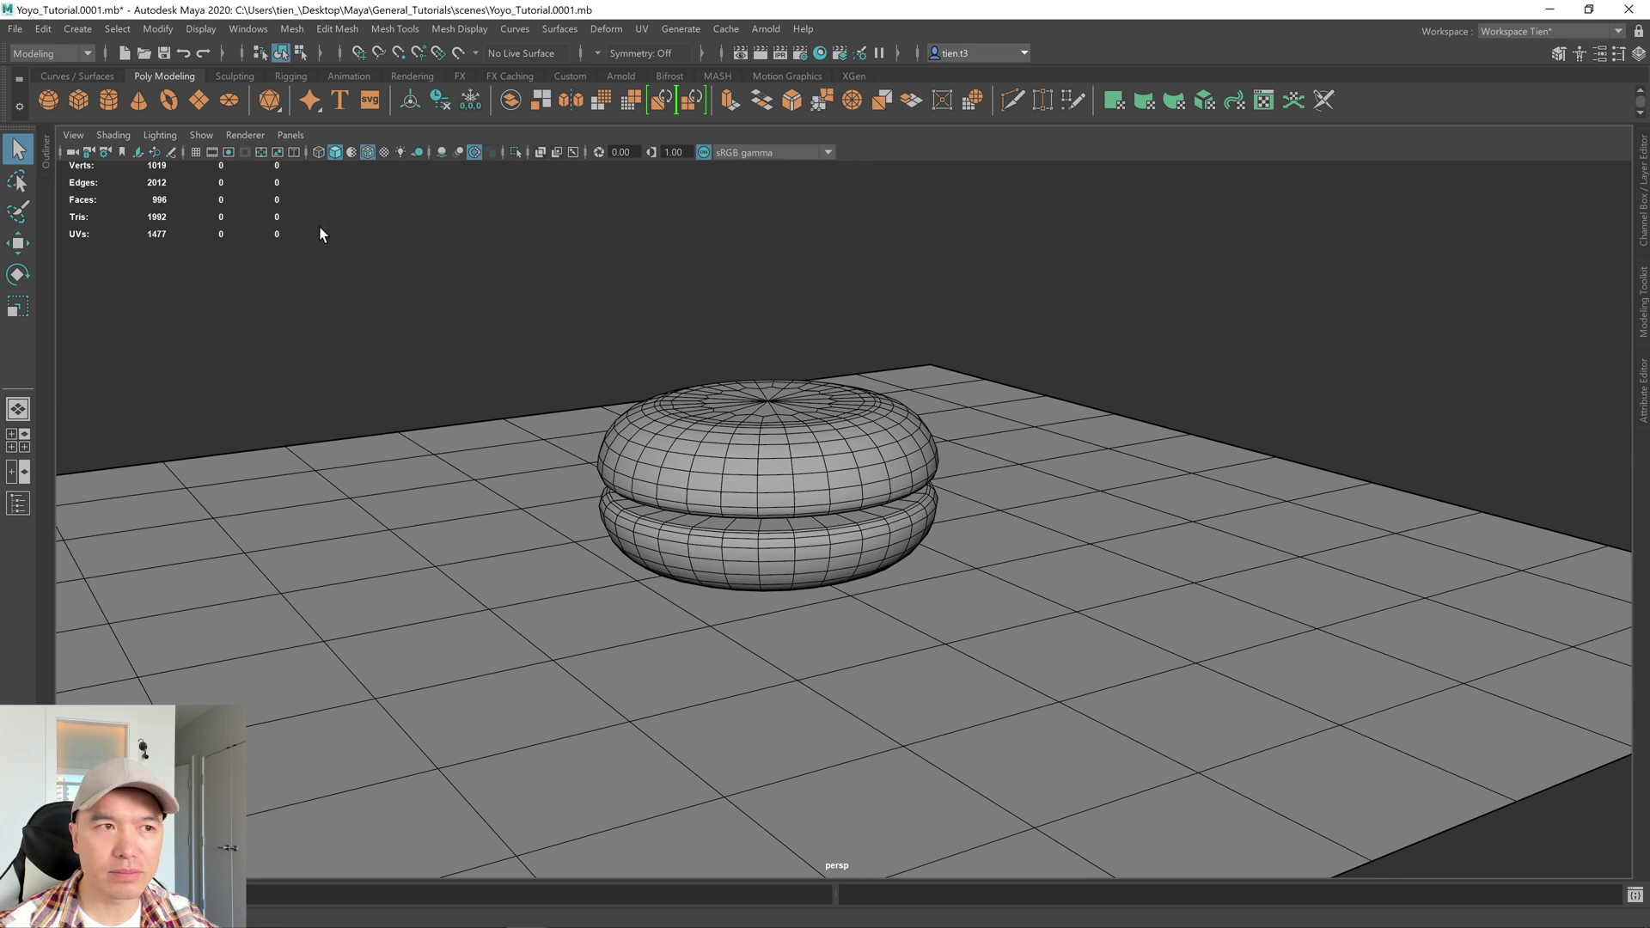
left_click(196, 152)
left_click_drag(862, 514, 809, 518, "alt")
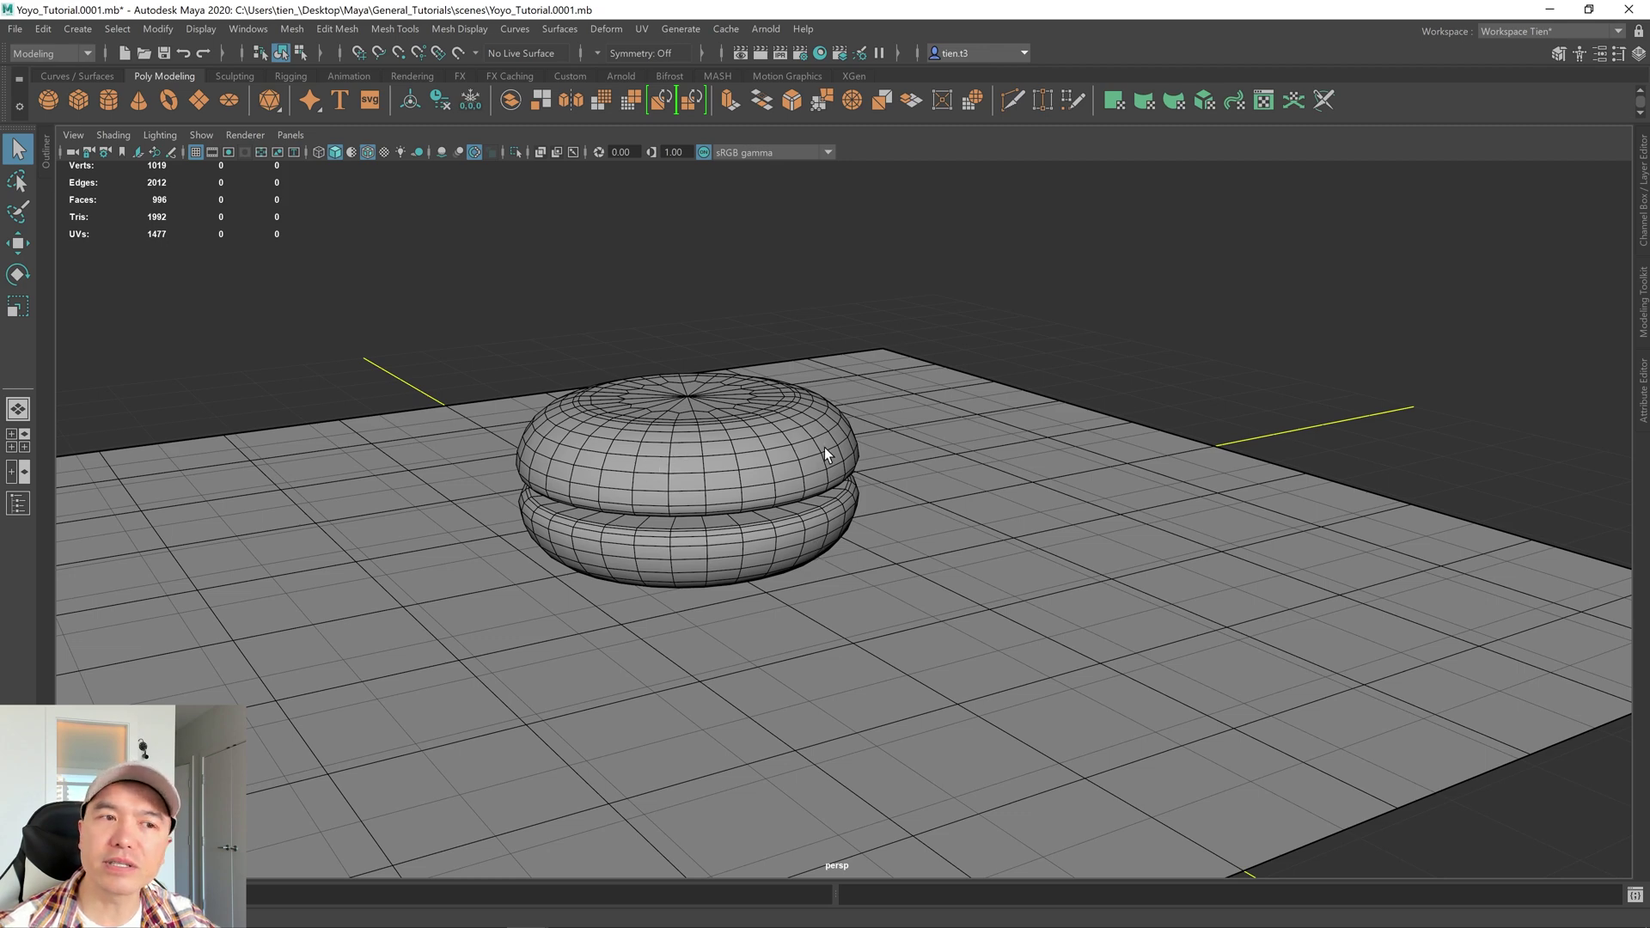
scroll(704, 453, "up", 1)
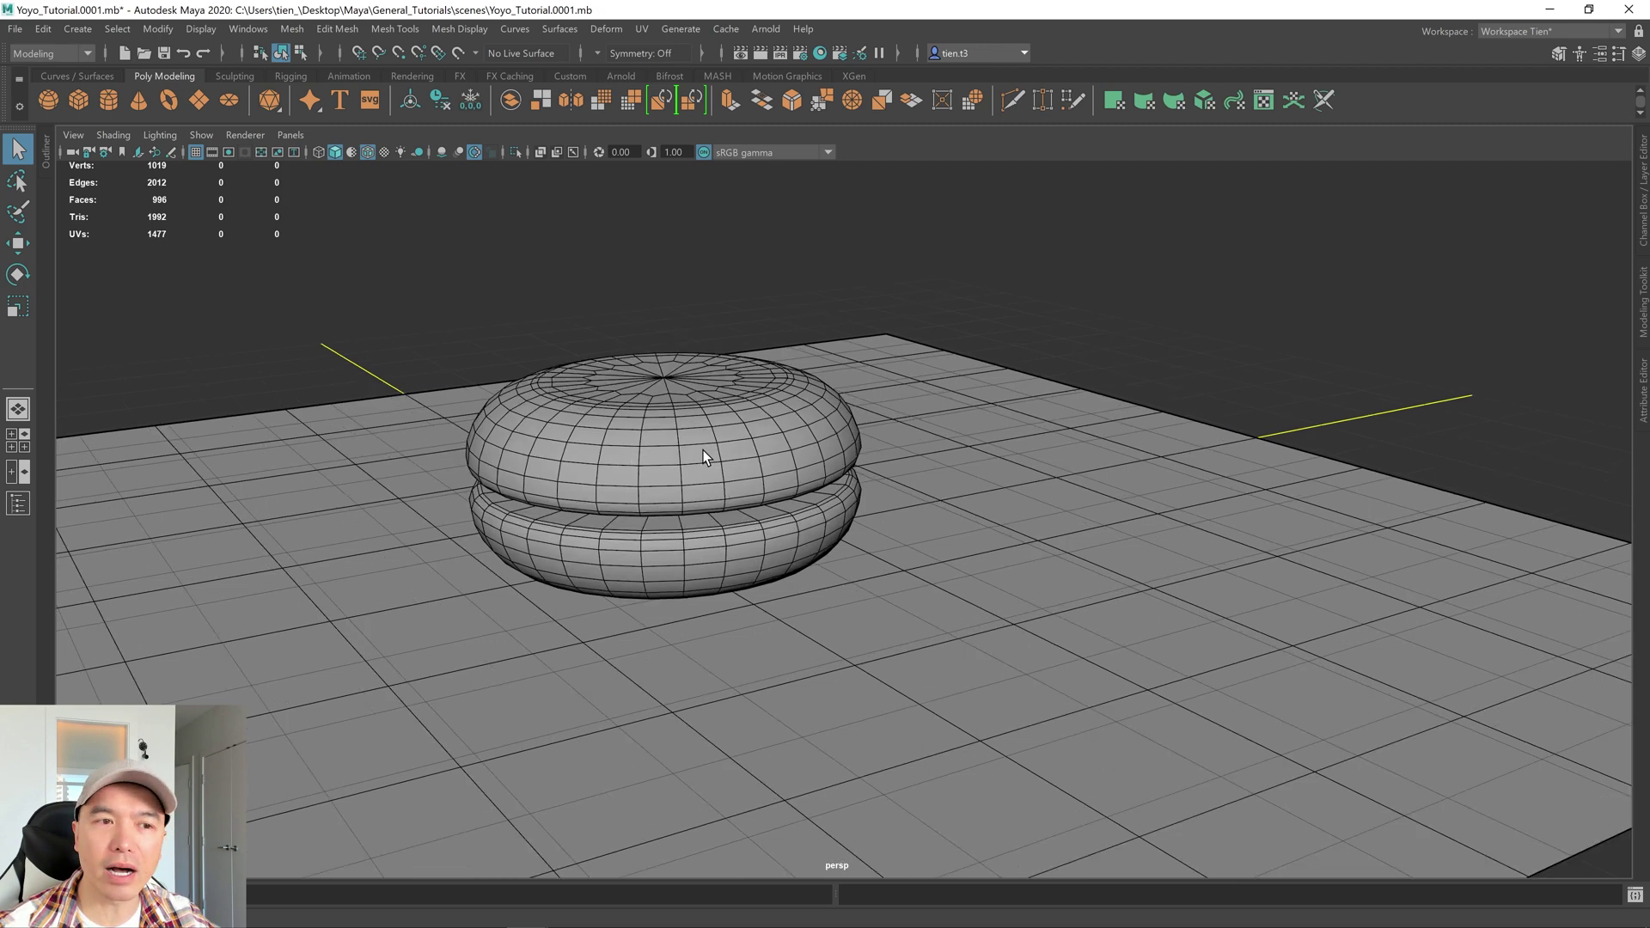
left_click_drag(704, 453, 711, 449, "alt")
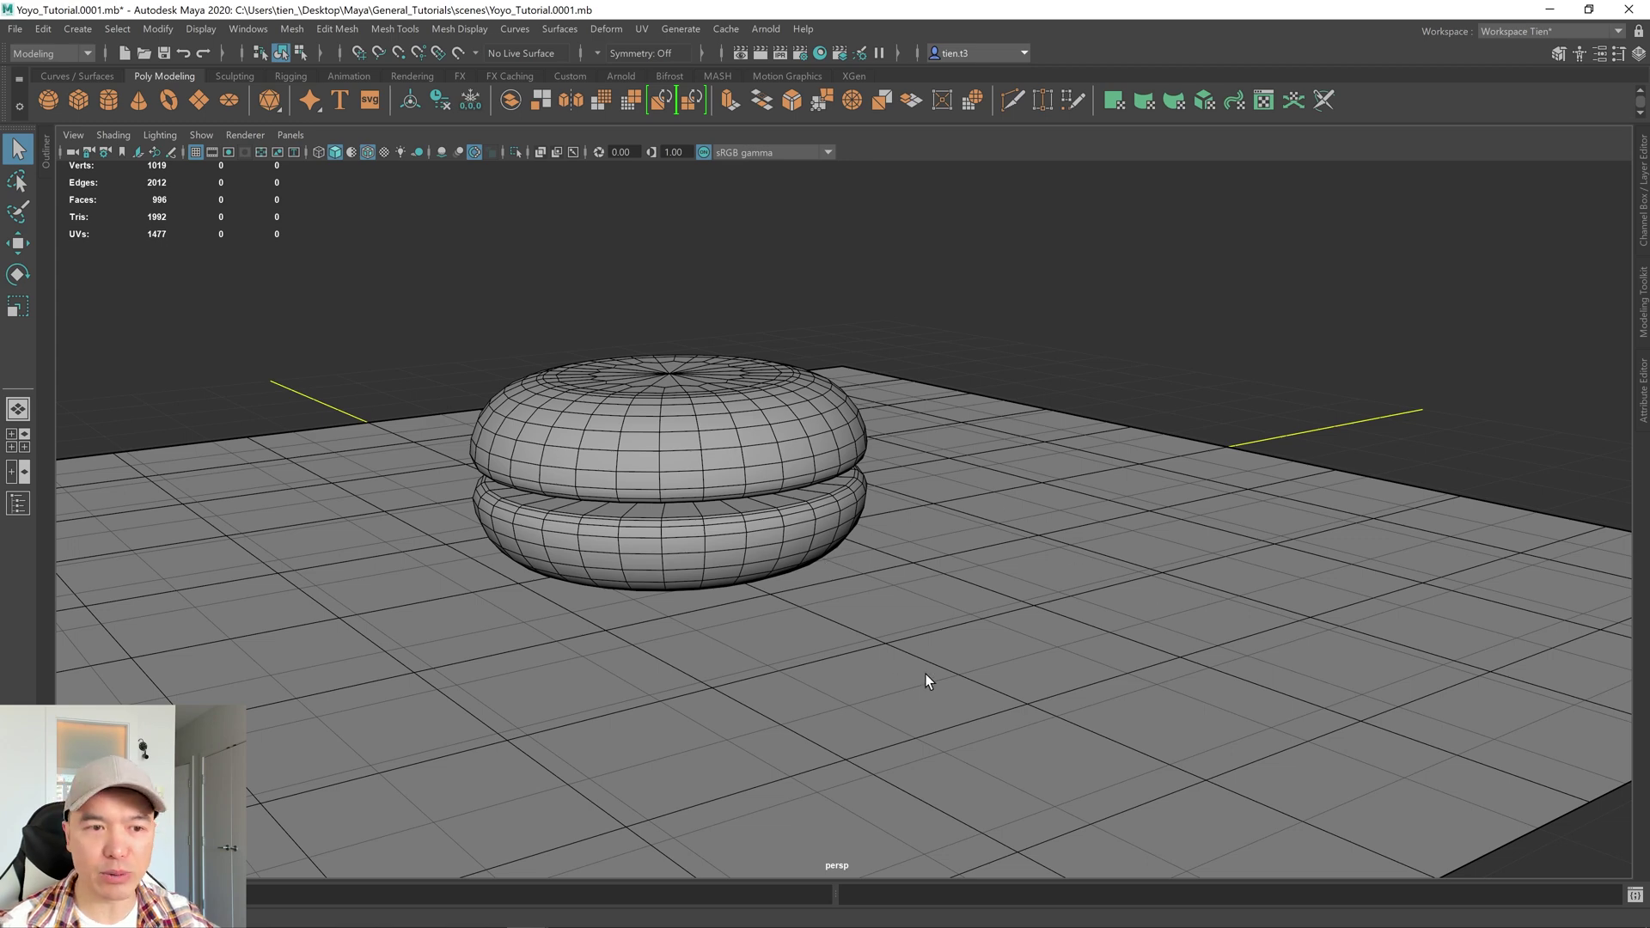
left_click_drag(925, 674, 906, 668, "alt")
In the side view, move all vertices of the yoyo's upper half straight up to widen the gap around the axle
left_click(752, 486)
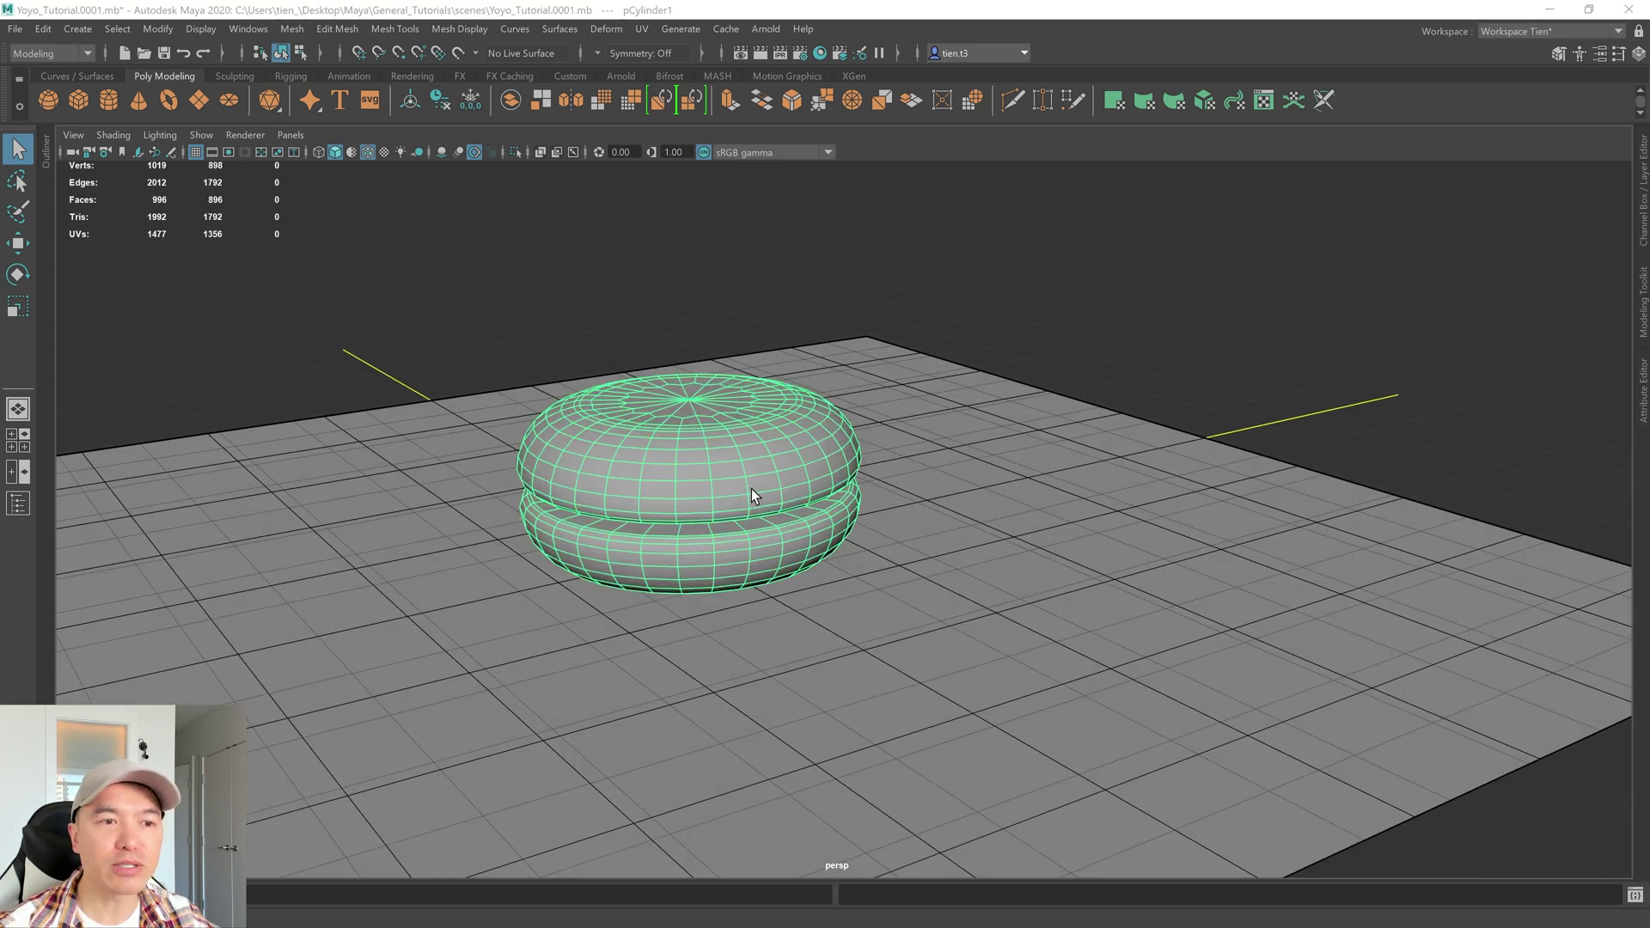
key("space")
key("space")
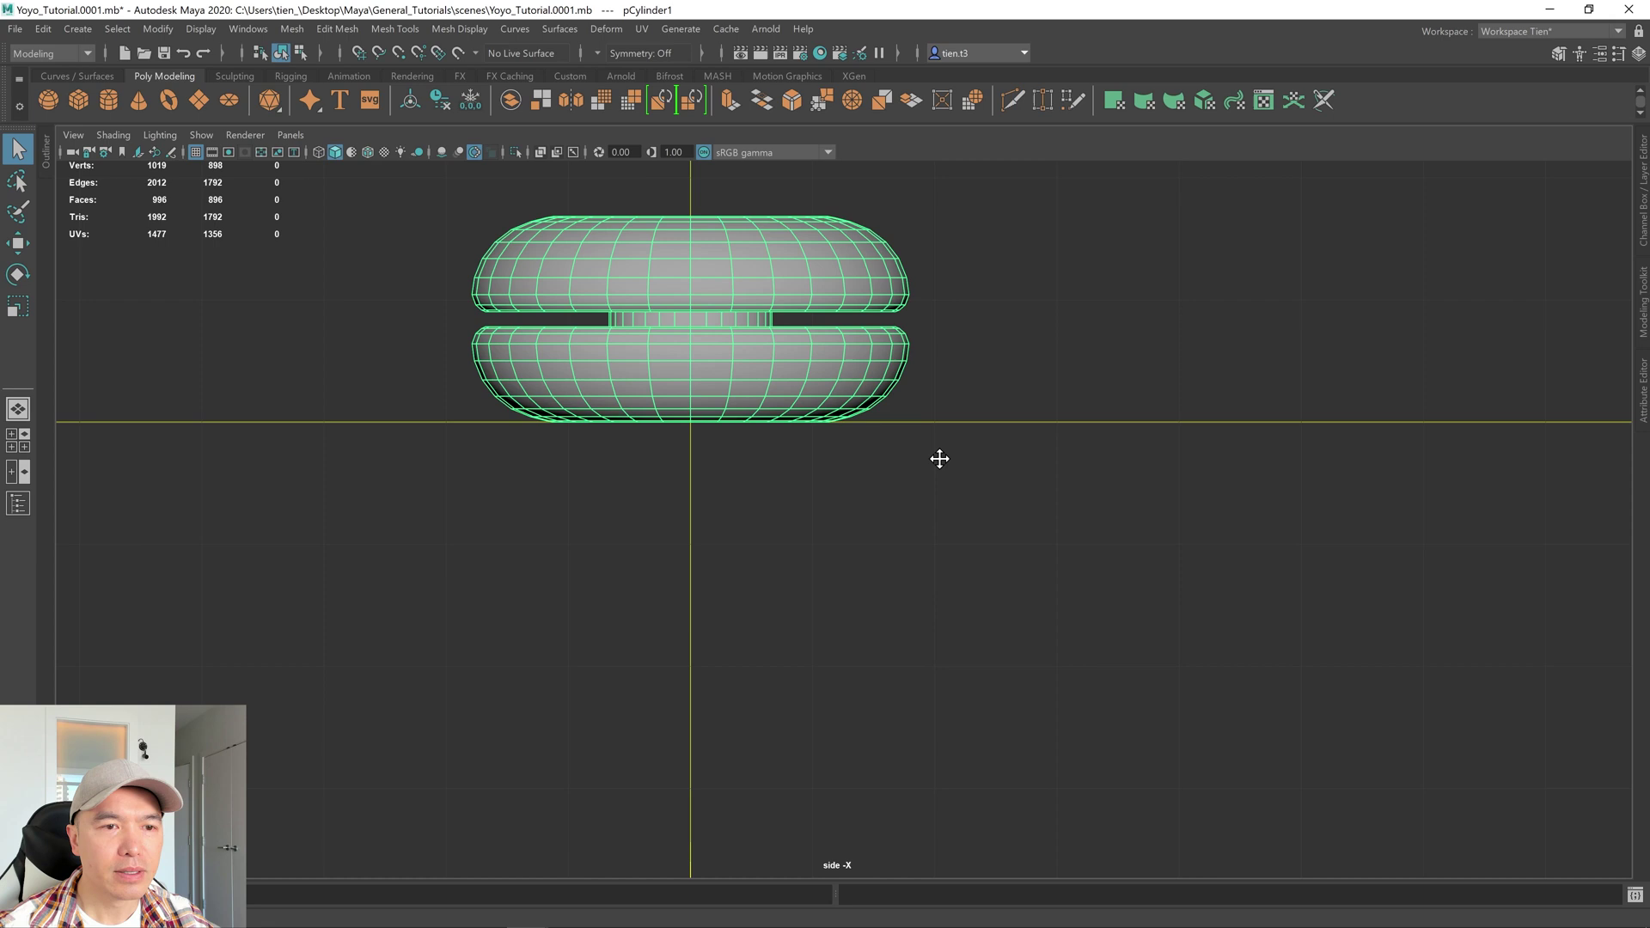
middle_click_drag(940, 459, 963, 684, "alt")
right_click_drag(729, 332, 507, 319)
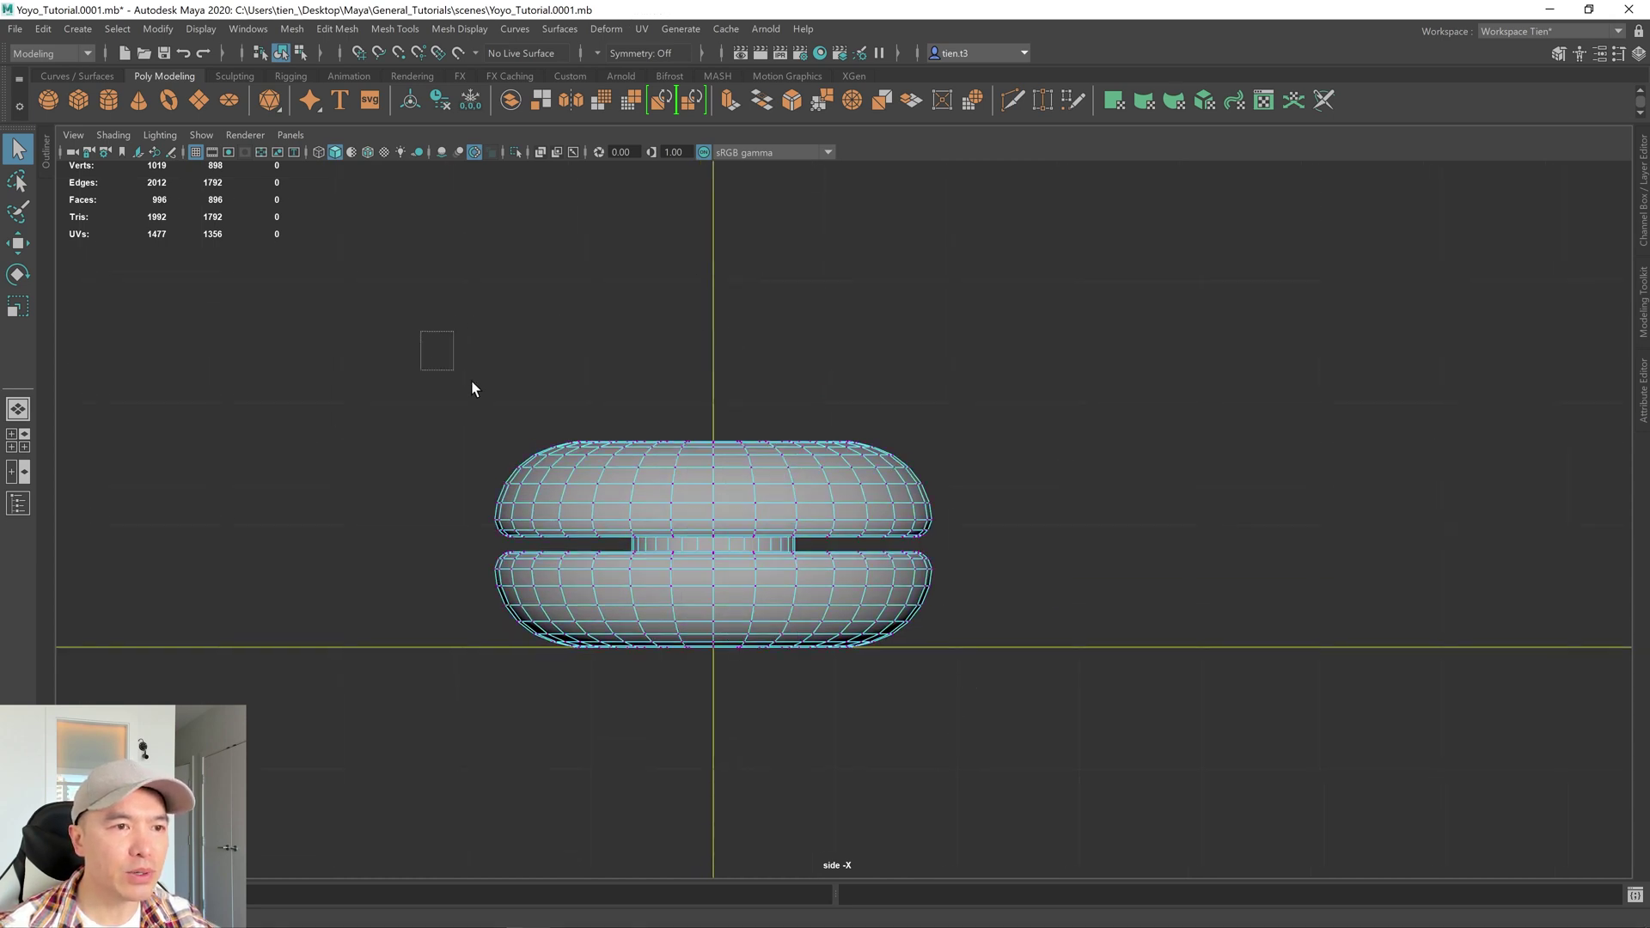
left_click_drag(472, 389, 1012, 543)
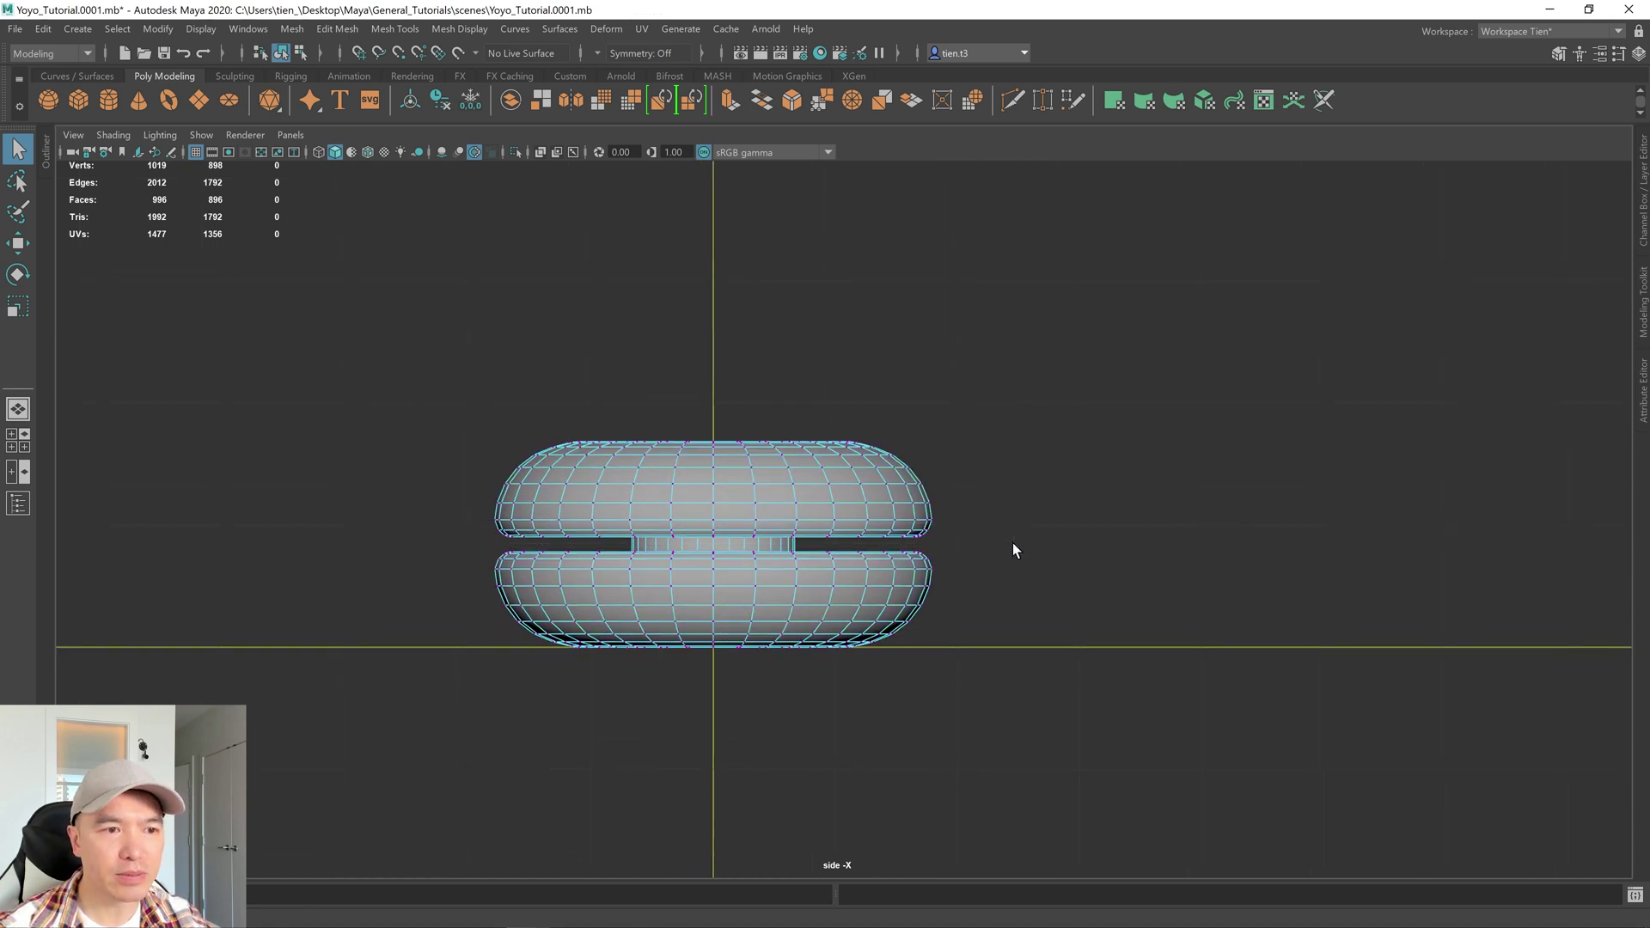
key("w")
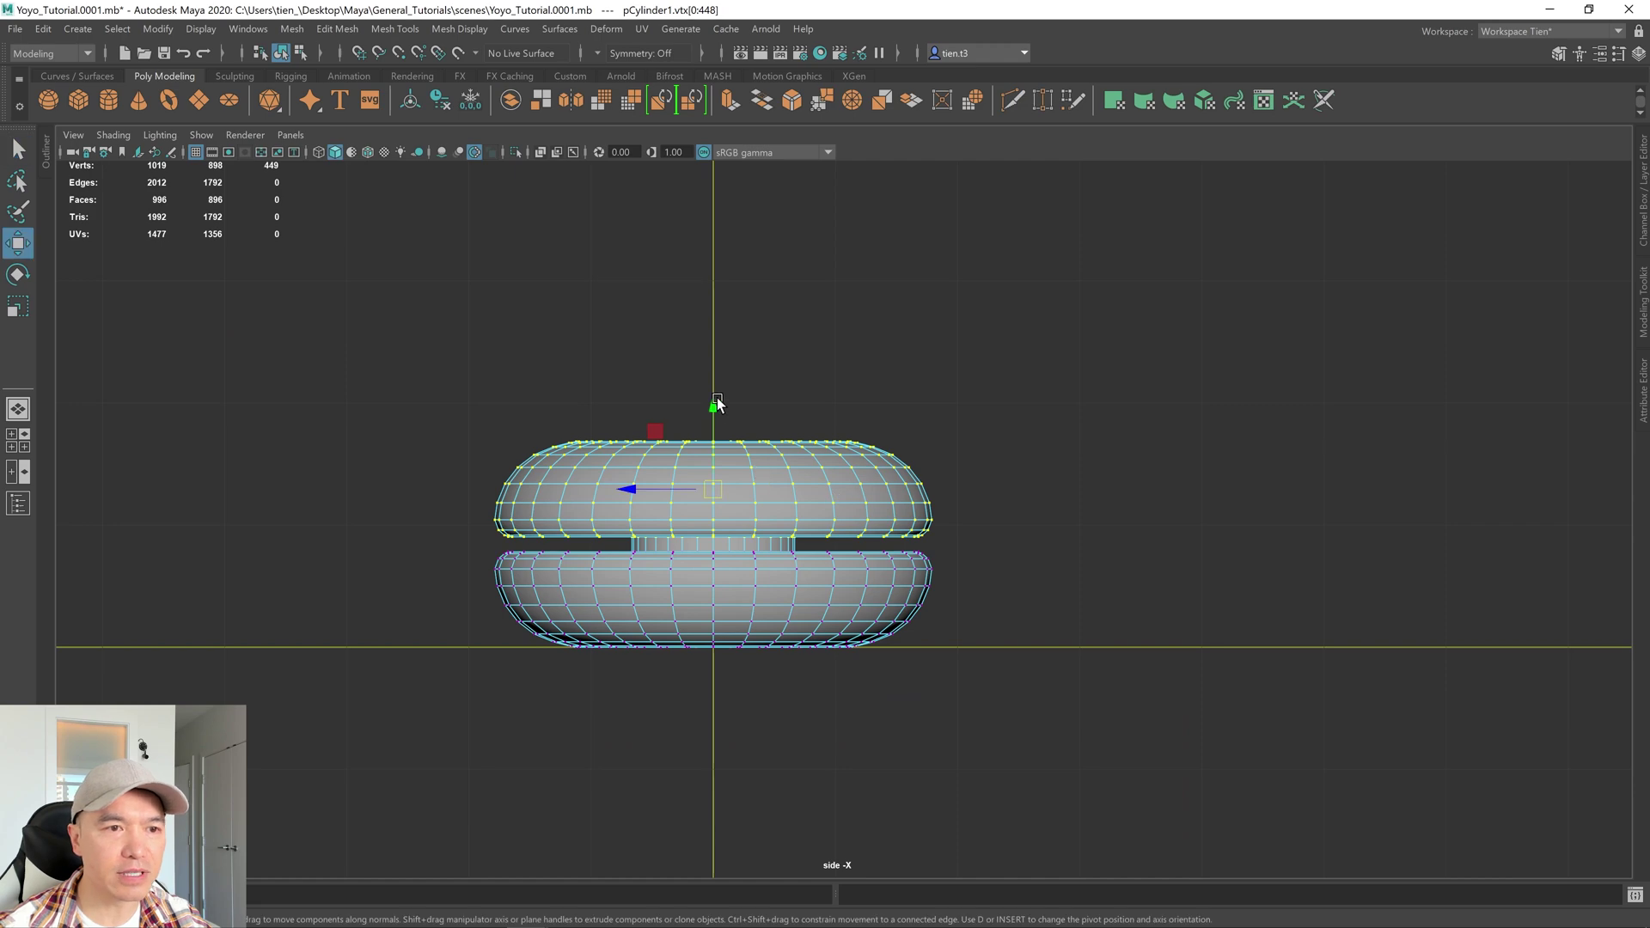
left_click_drag(717, 404, 718, 250)
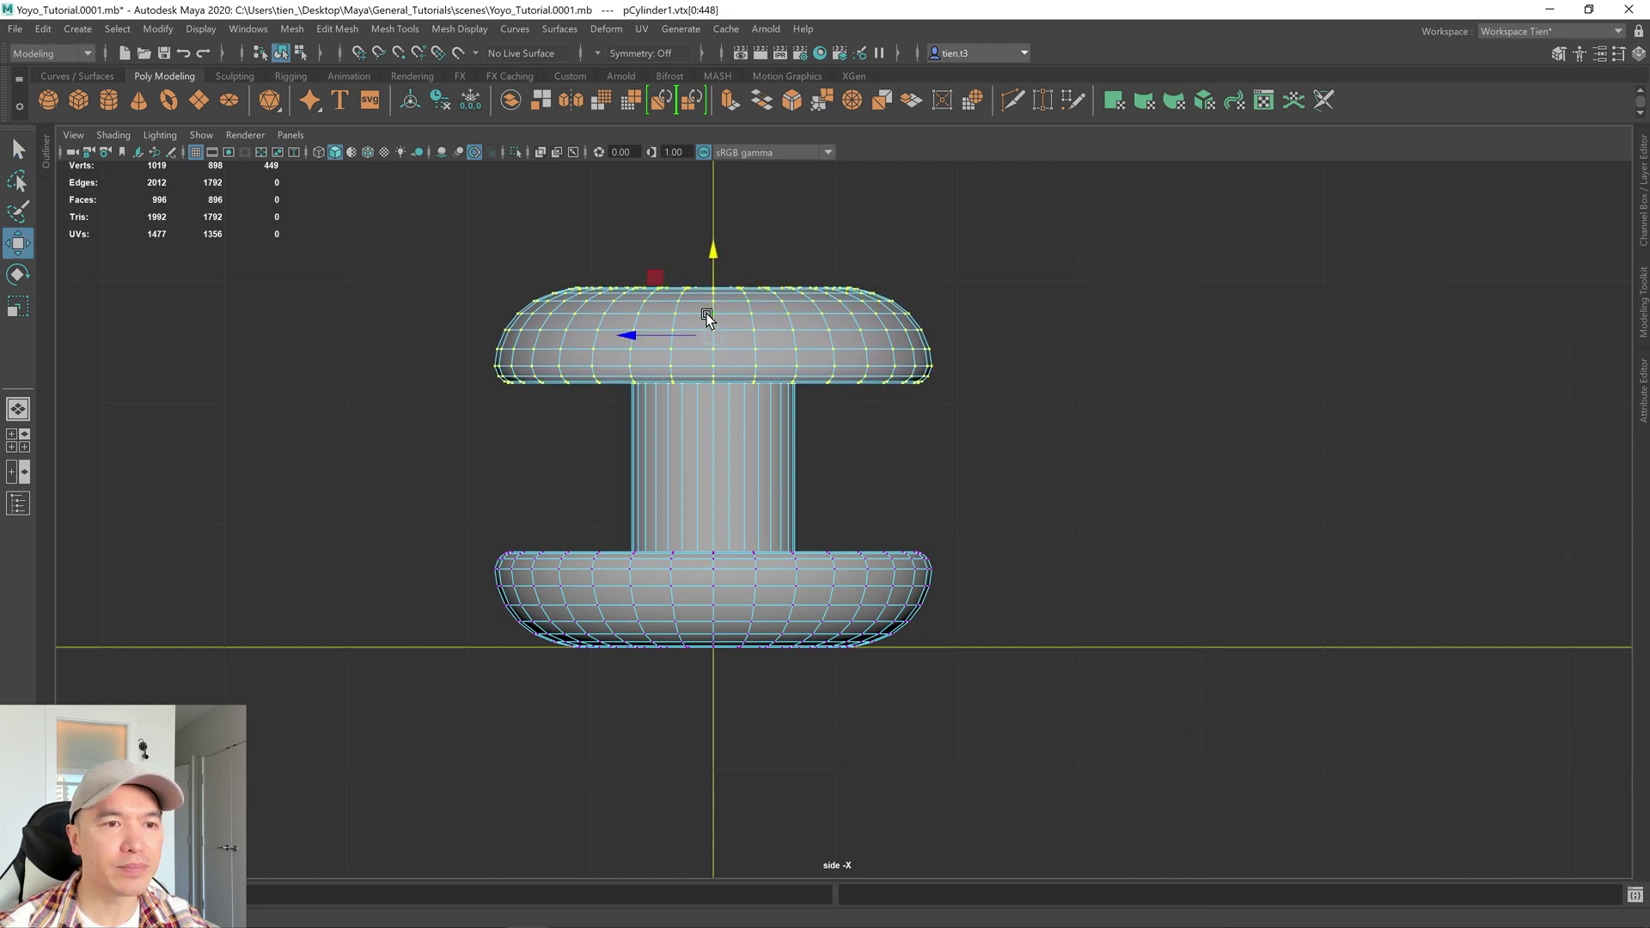
key("space")
key("space")
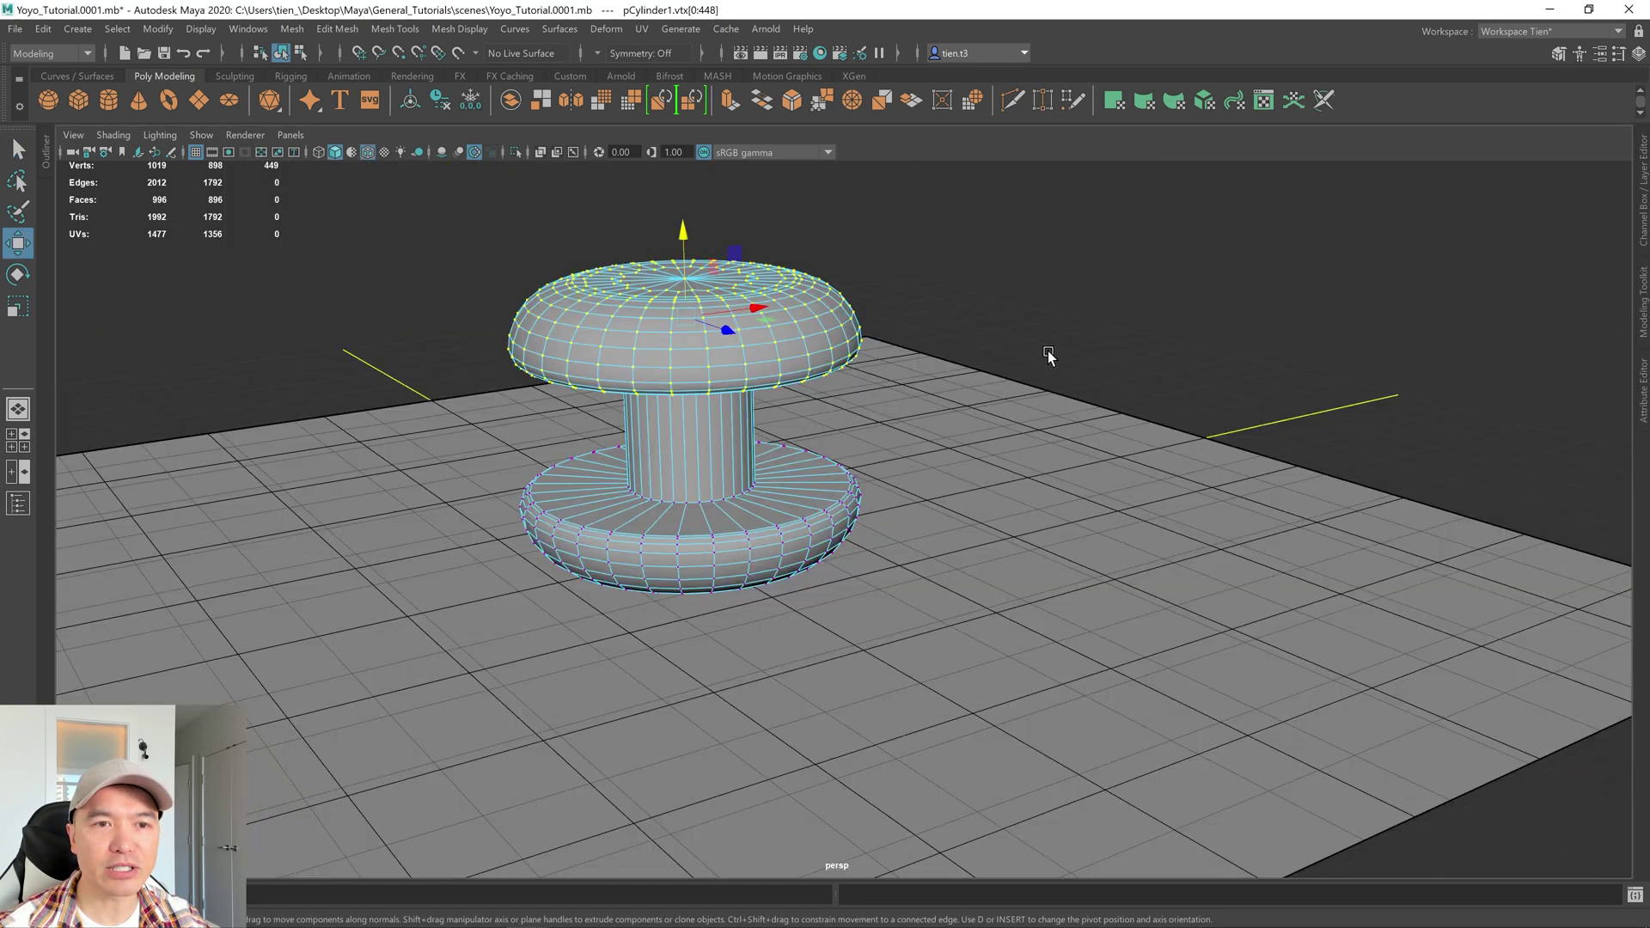
Return the yoyo to object mode and combine it with the ground plane into a single mesh
scroll(918, 354, "up", 4)
key("q")
right_click_drag(727, 319, 816, 279)
scroll(790, 296, "up", 2)
middle_click_drag(678, 332, 746, 323, "alt")
scroll(751, 348, "down", 2)
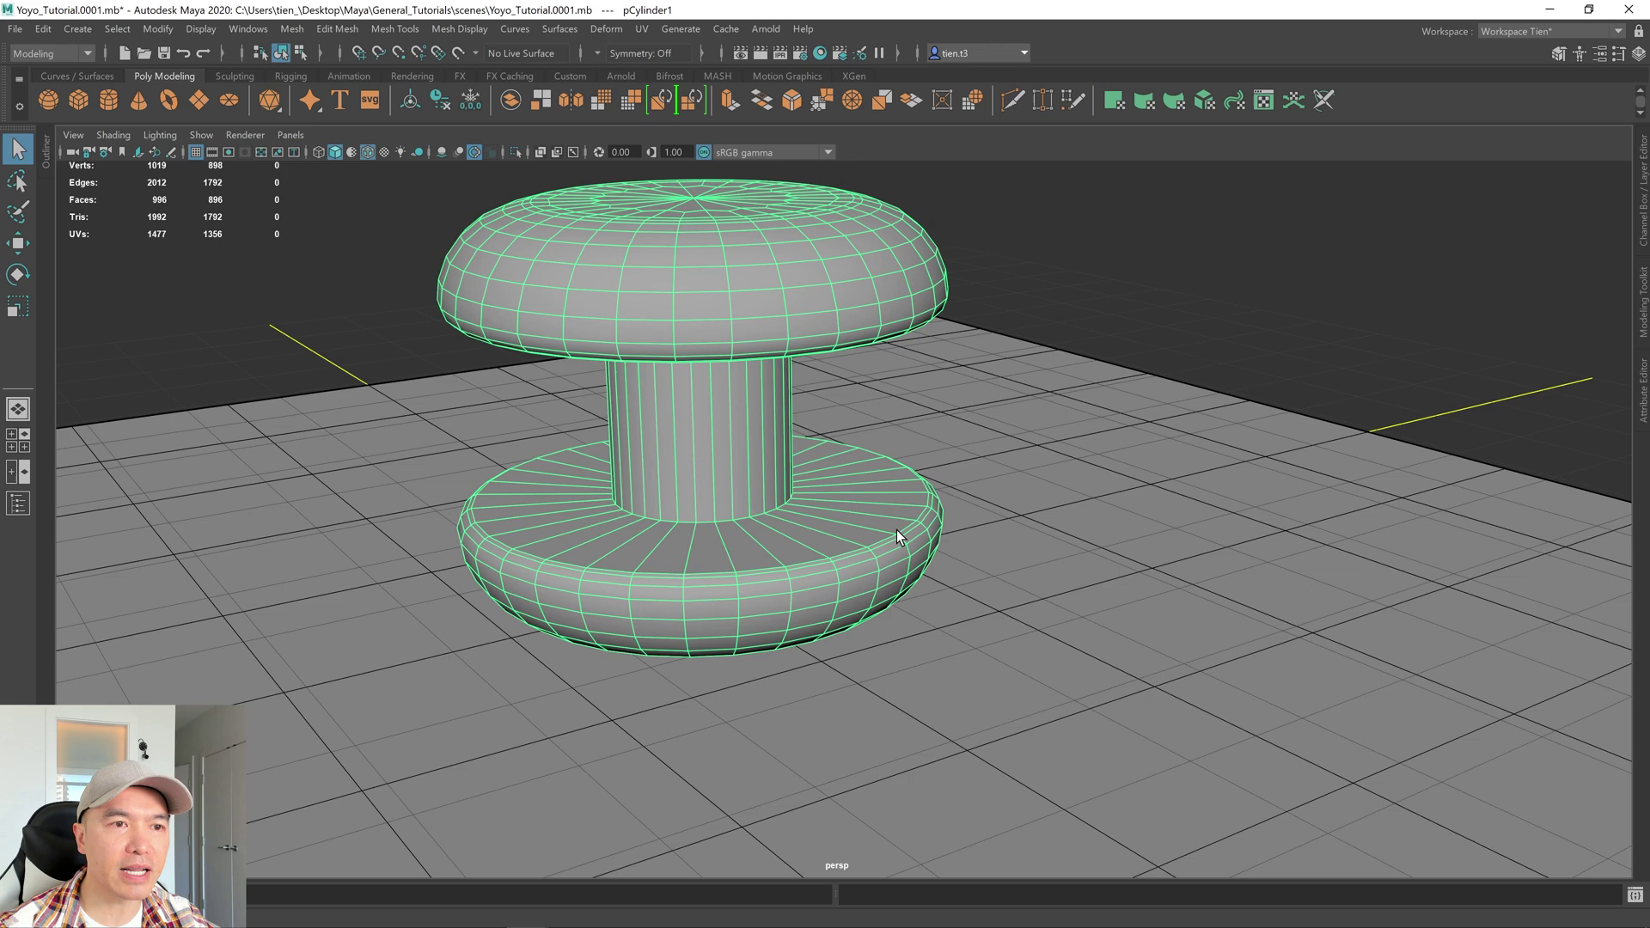
left_click(1119, 592)
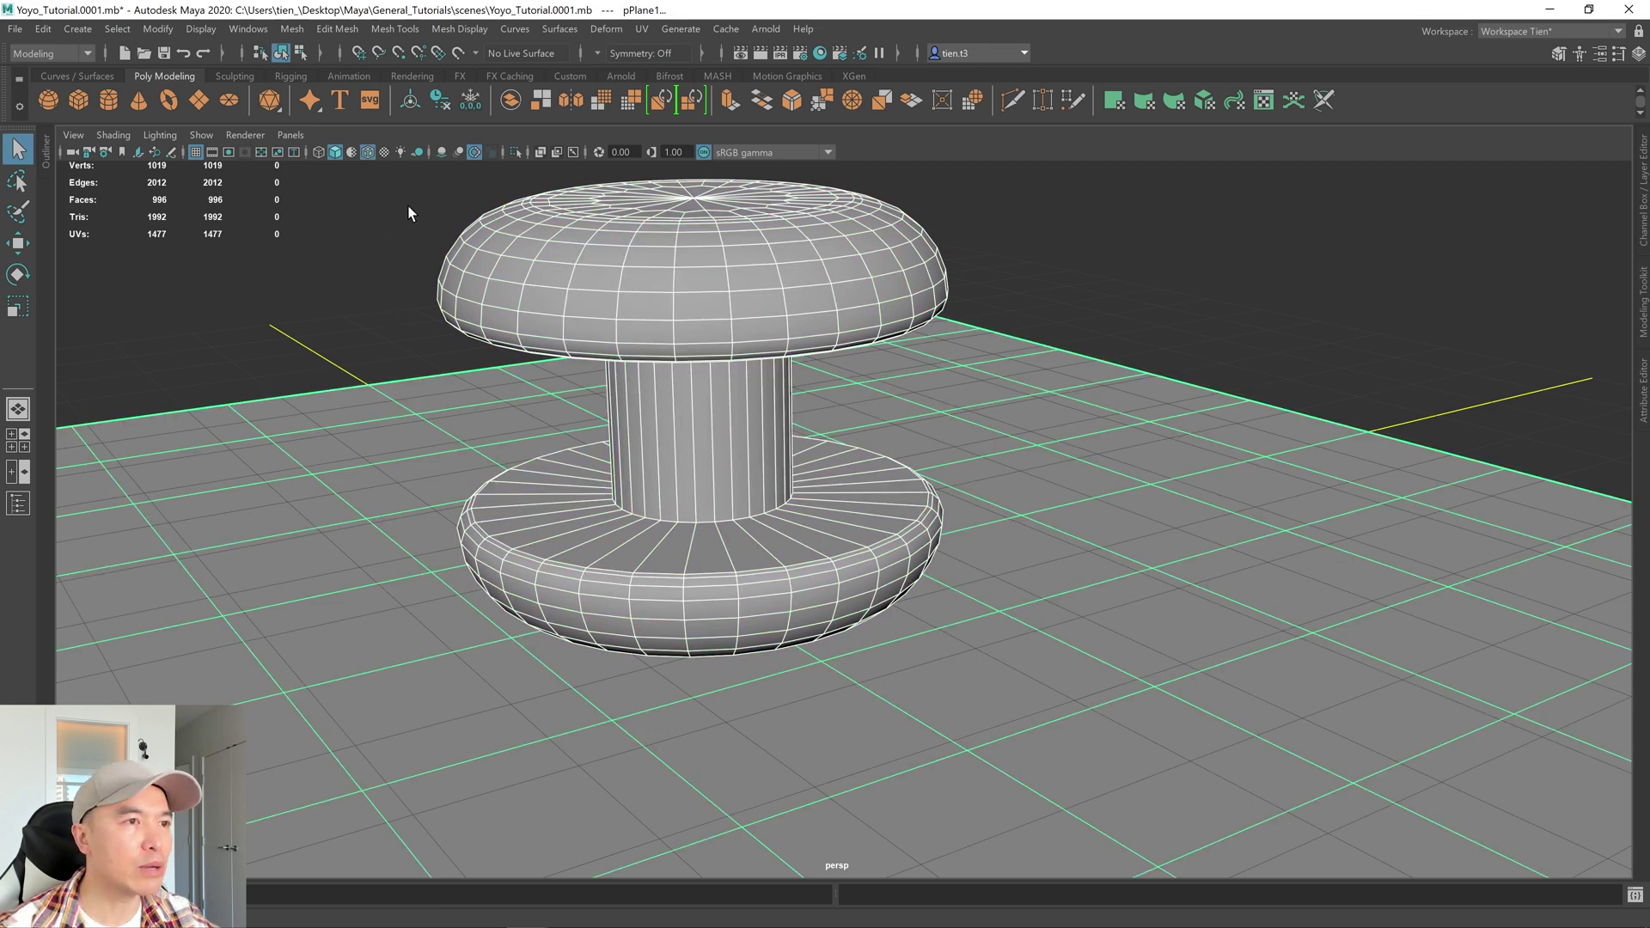
left_click(511, 99)
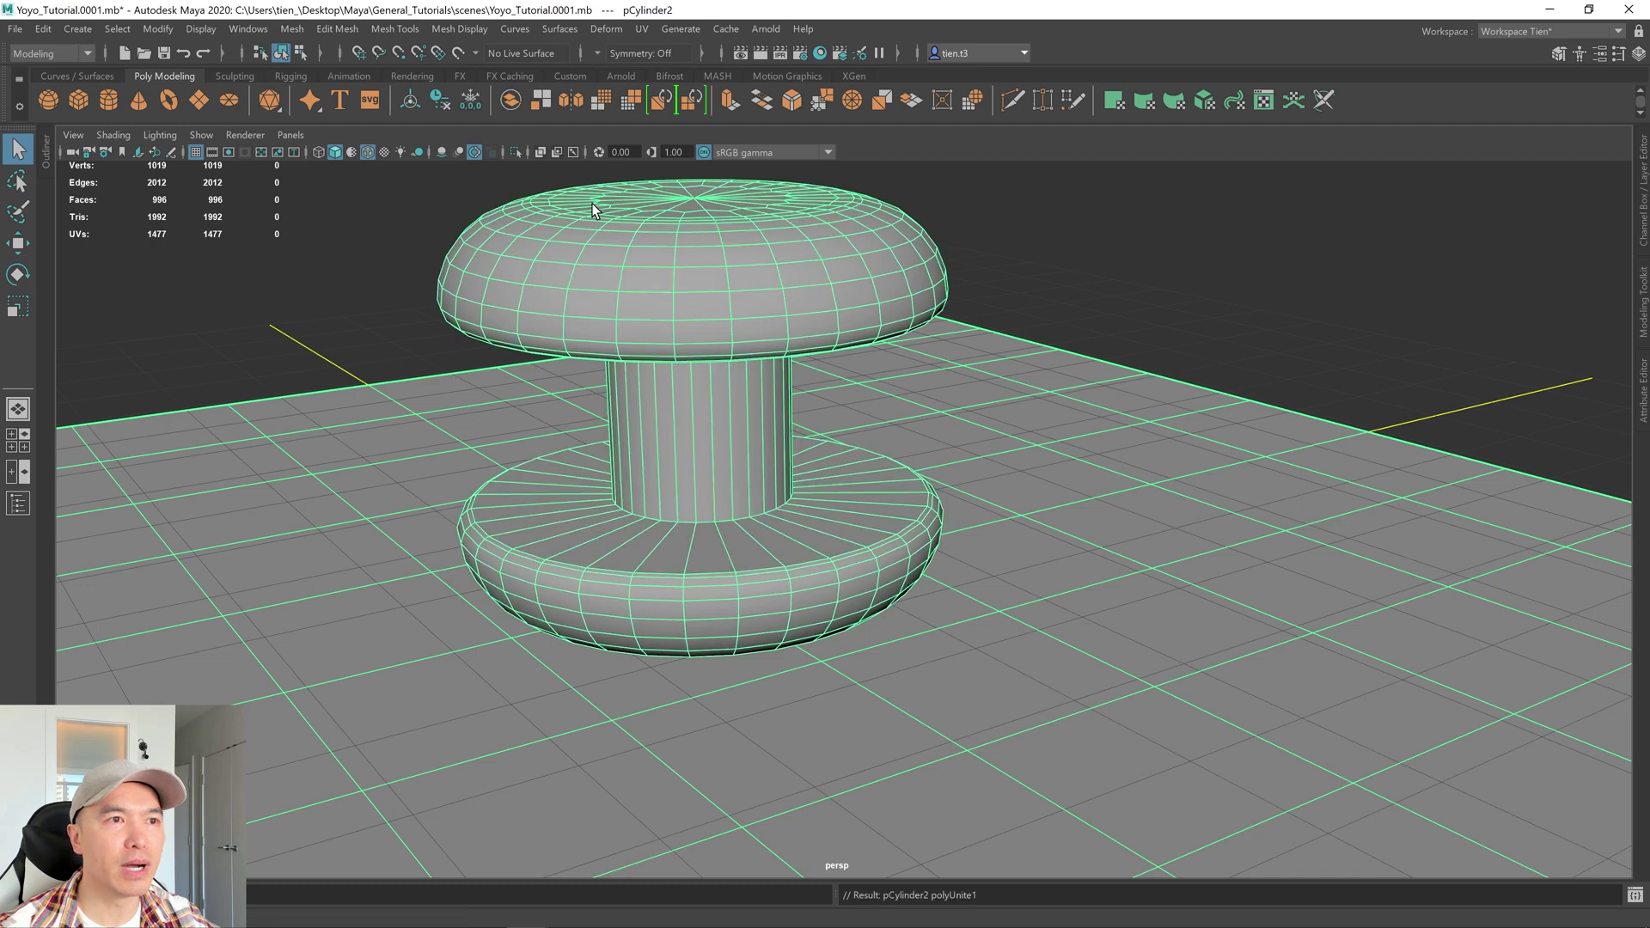
Make the combined yoyo and ground mesh a live surface
left_click_drag(679, 364, 819, 475, "alt")
scroll(815, 471, "up", 5)
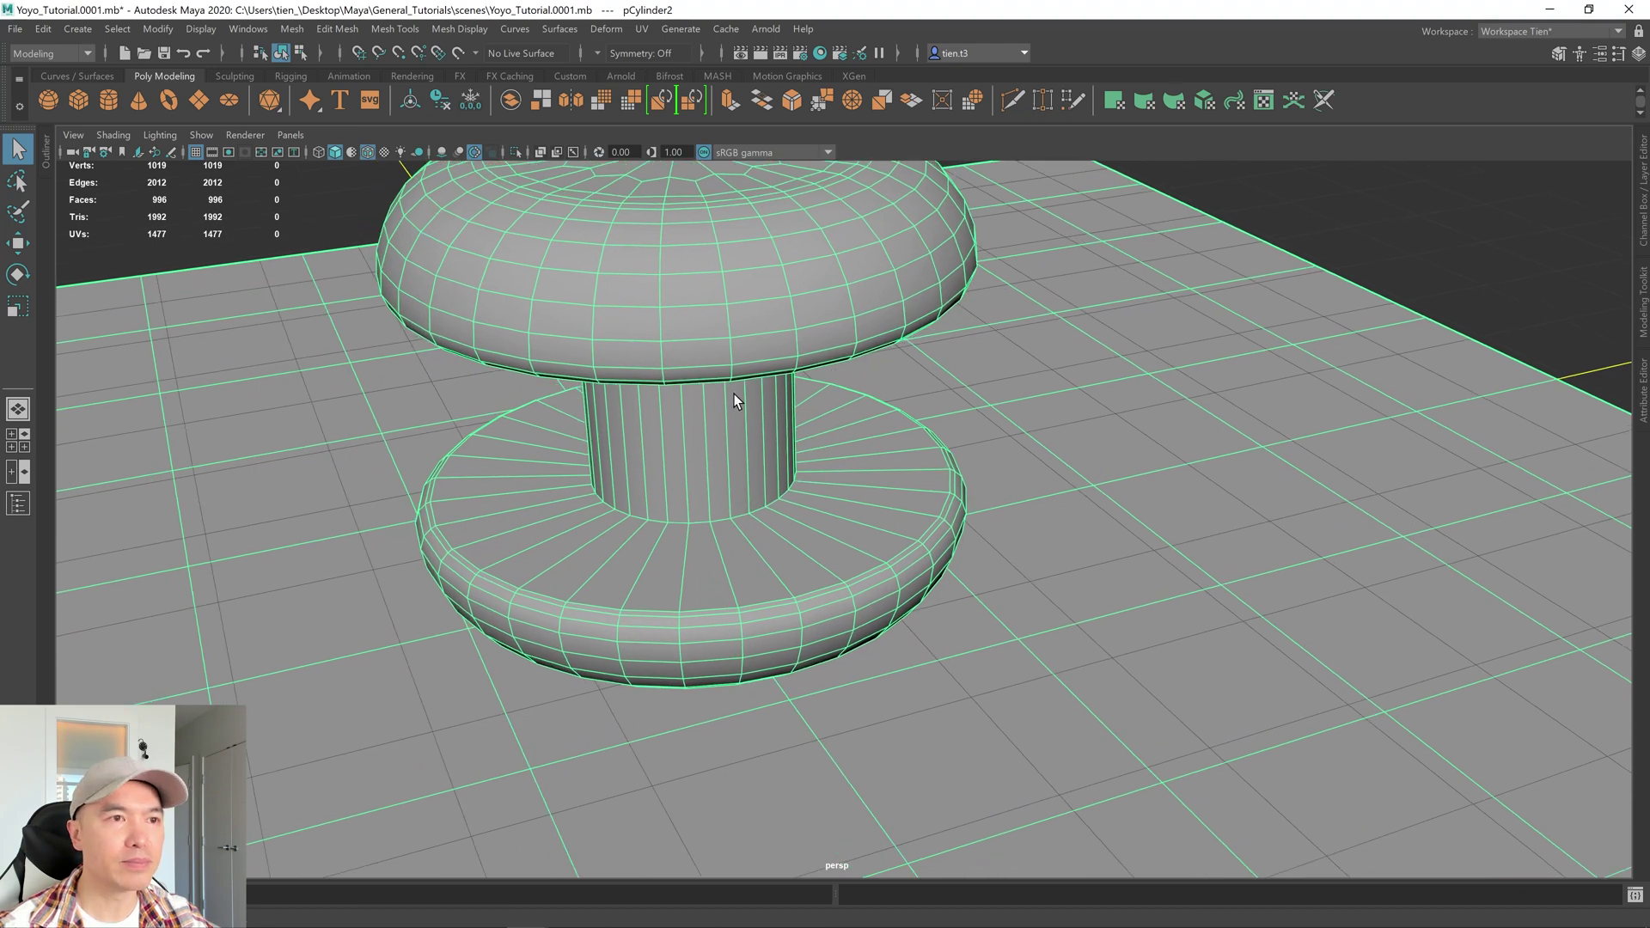
left_click(459, 53)
Start a curve with the CV Curve Tool on the lower disc, placing four control points around the base of the axle
scroll(818, 299, "up", 10)
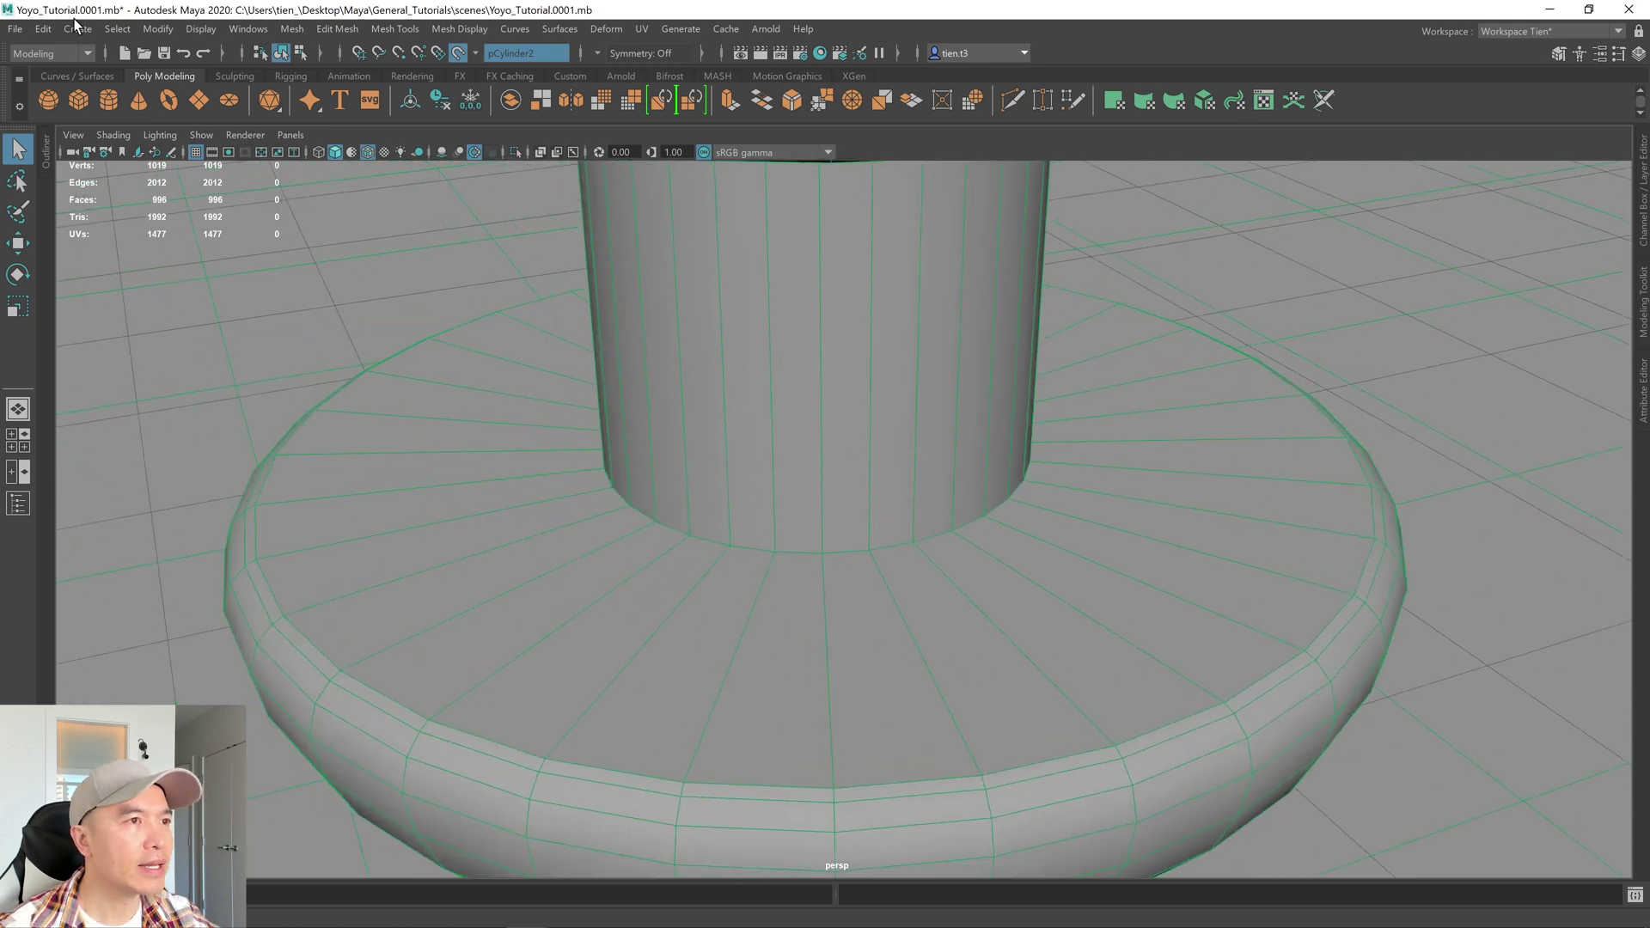
left_click(78, 29)
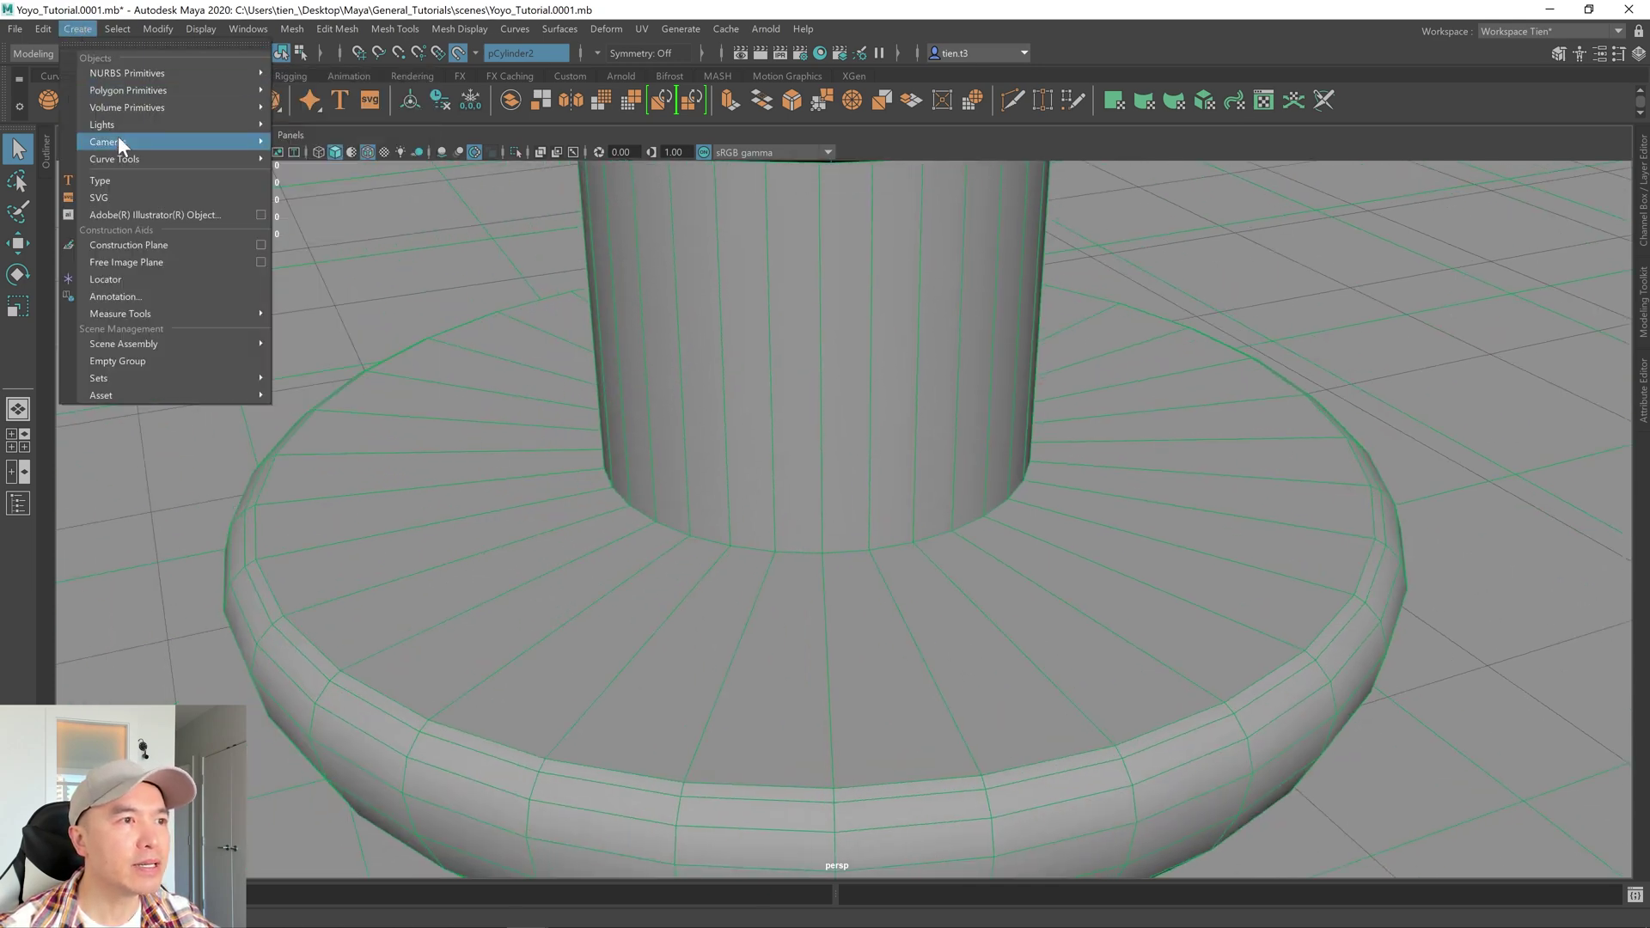
mouse_move(118, 156)
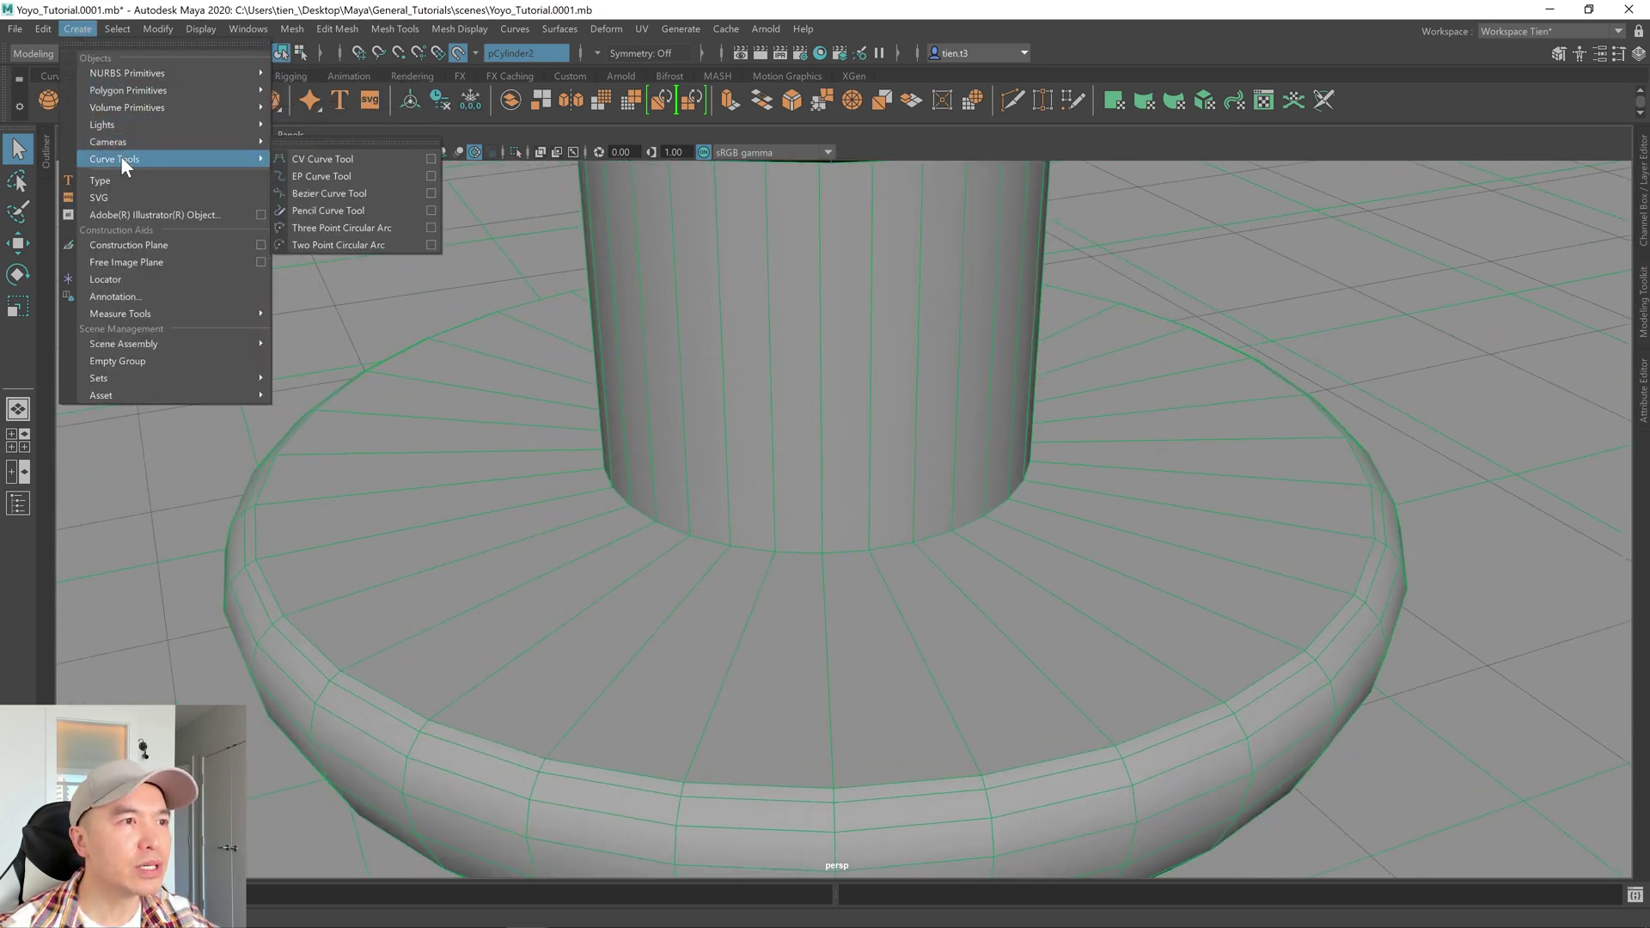
left_click(334, 159)
scroll(912, 487, "up", 3)
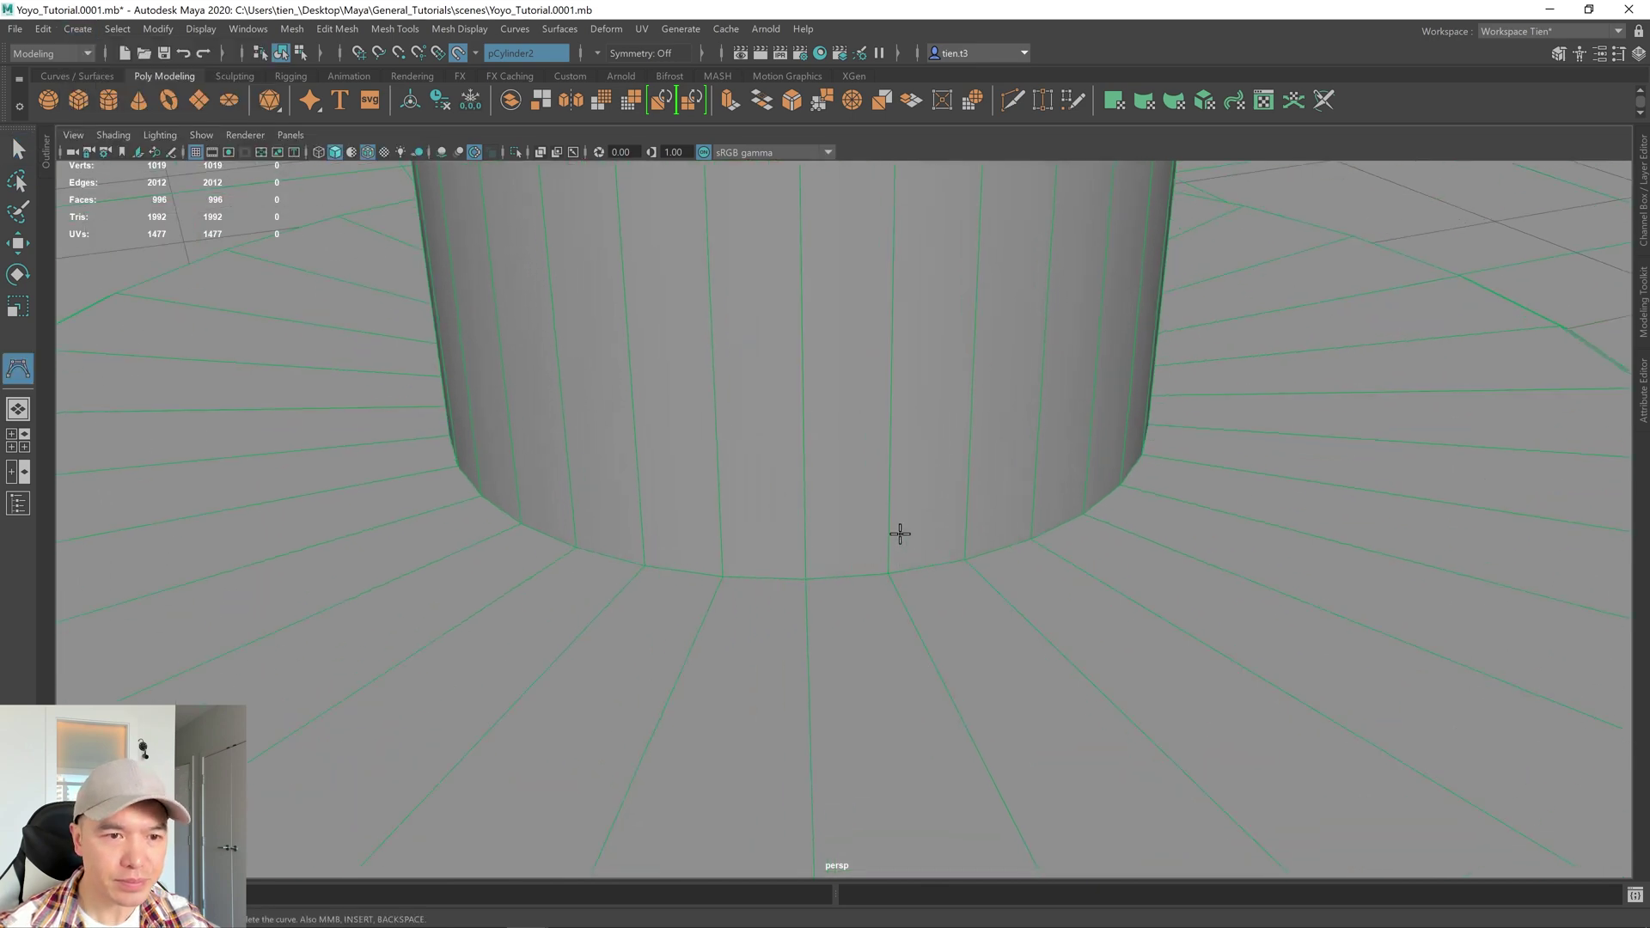
left_click_drag(900, 578, 719, 517, "alt")
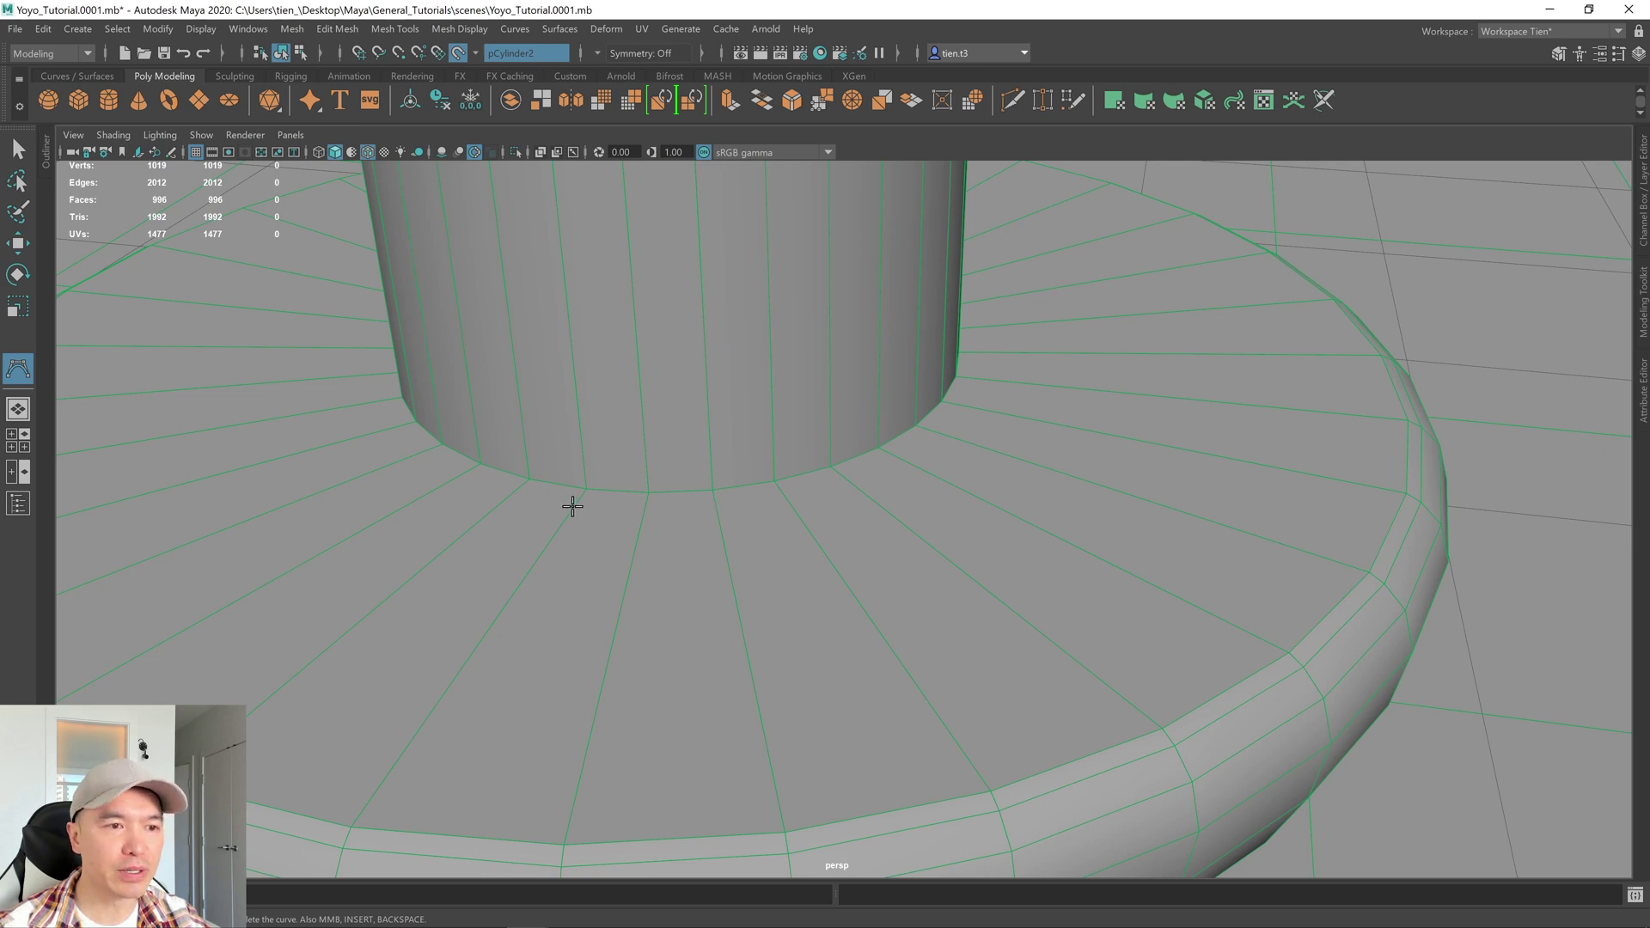
left_click(573, 508)
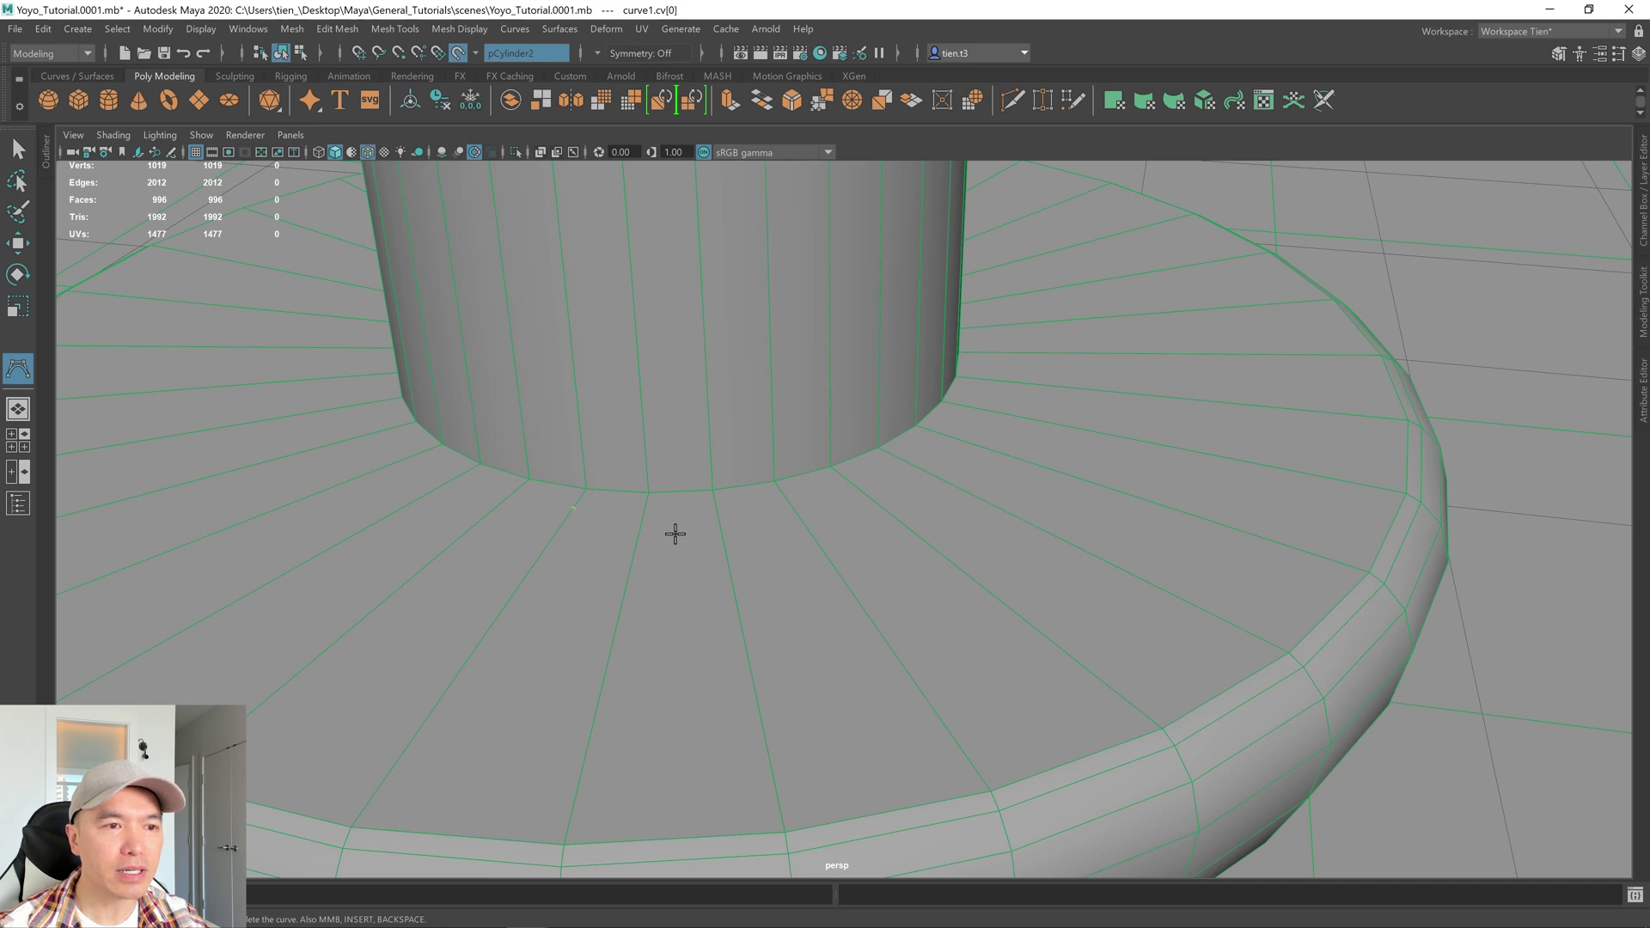
left_click(719, 513)
left_click_drag(846, 574, 803, 587, "alt")
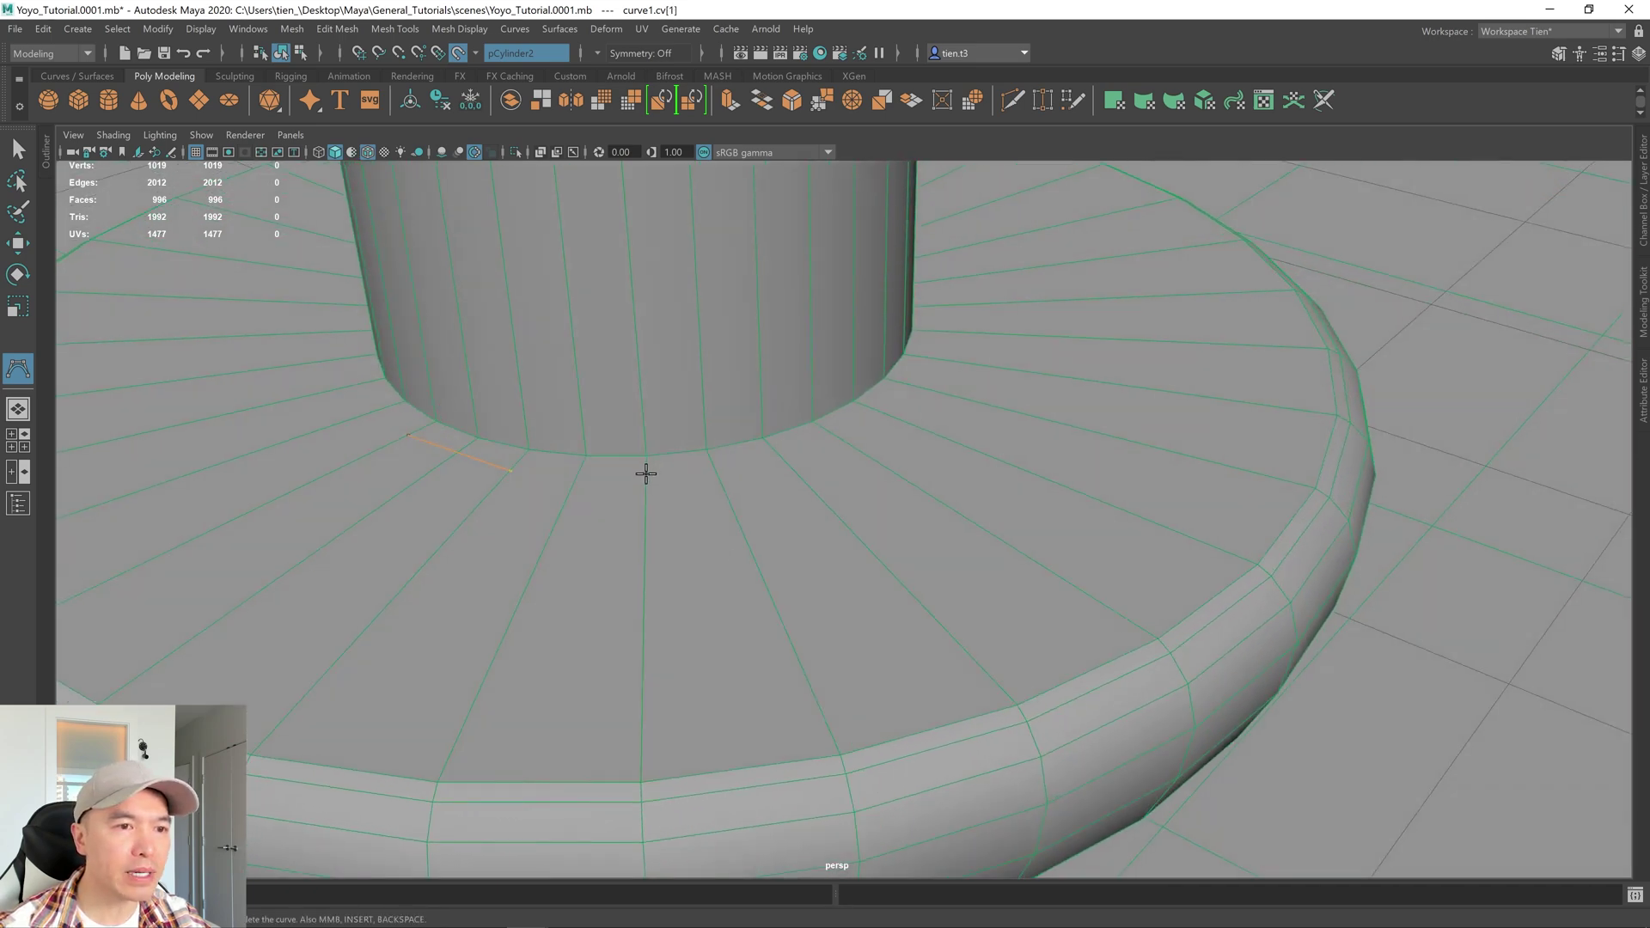
left_click(644, 475)
left_click_drag(645, 475, 645, 519, "alt")
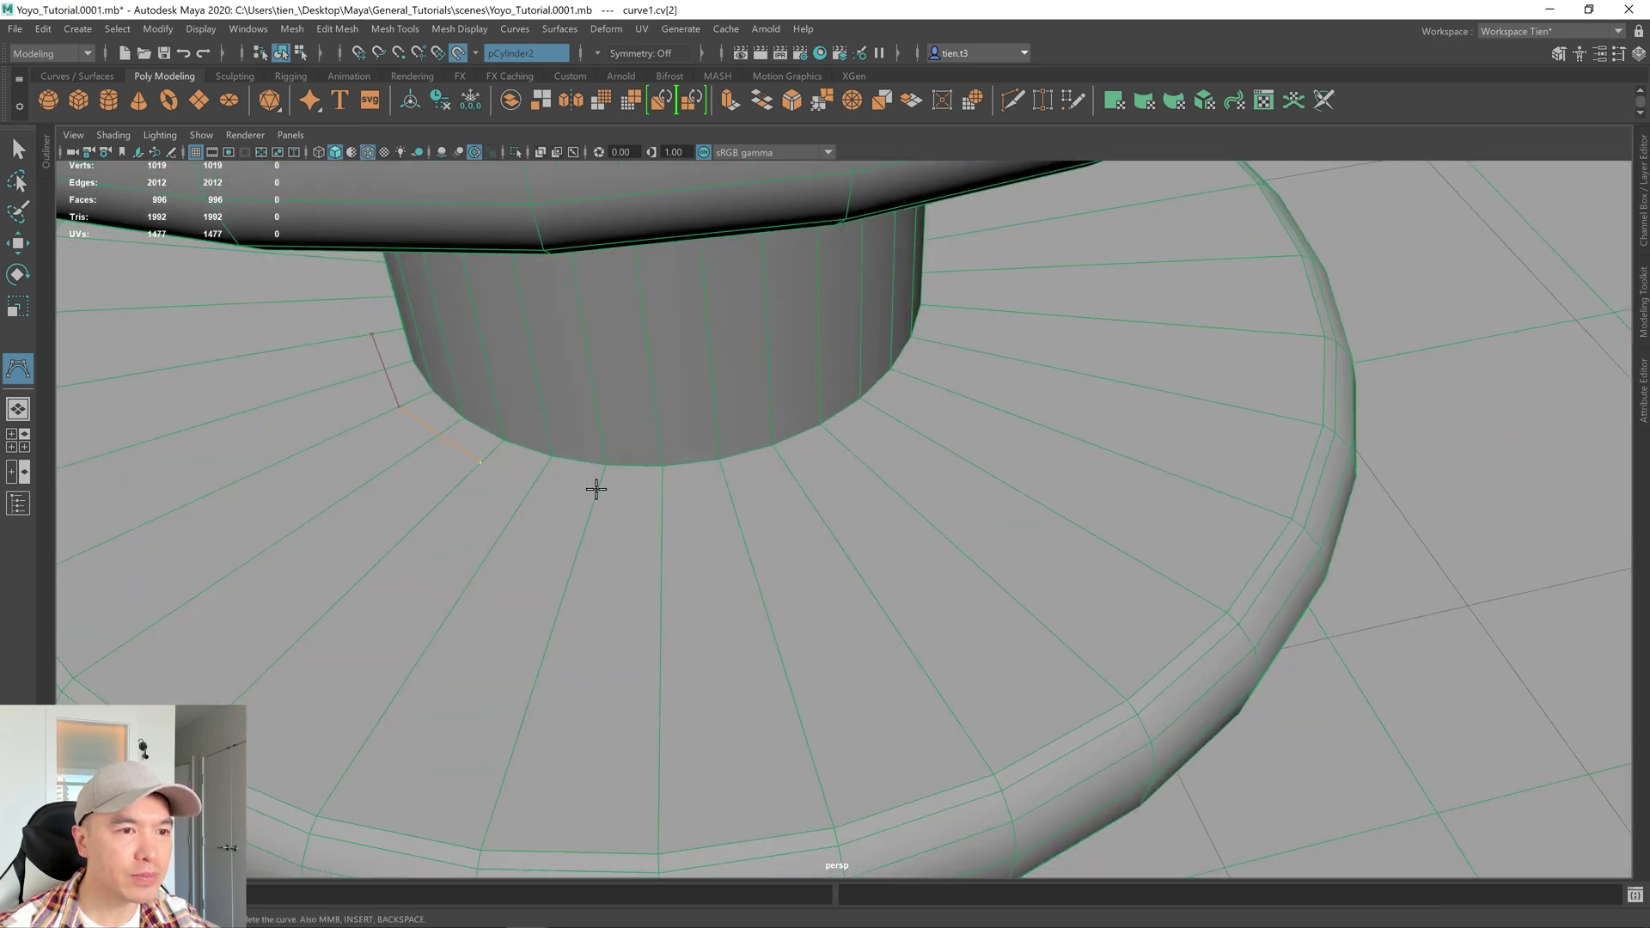
left_click(597, 489)
Continue the curve around the axle base with seven more control points on the lower disc
left_click_drag(596, 487, 891, 435, "alt")
left_click(672, 448)
left_click(736, 409)
left_click(820, 417)
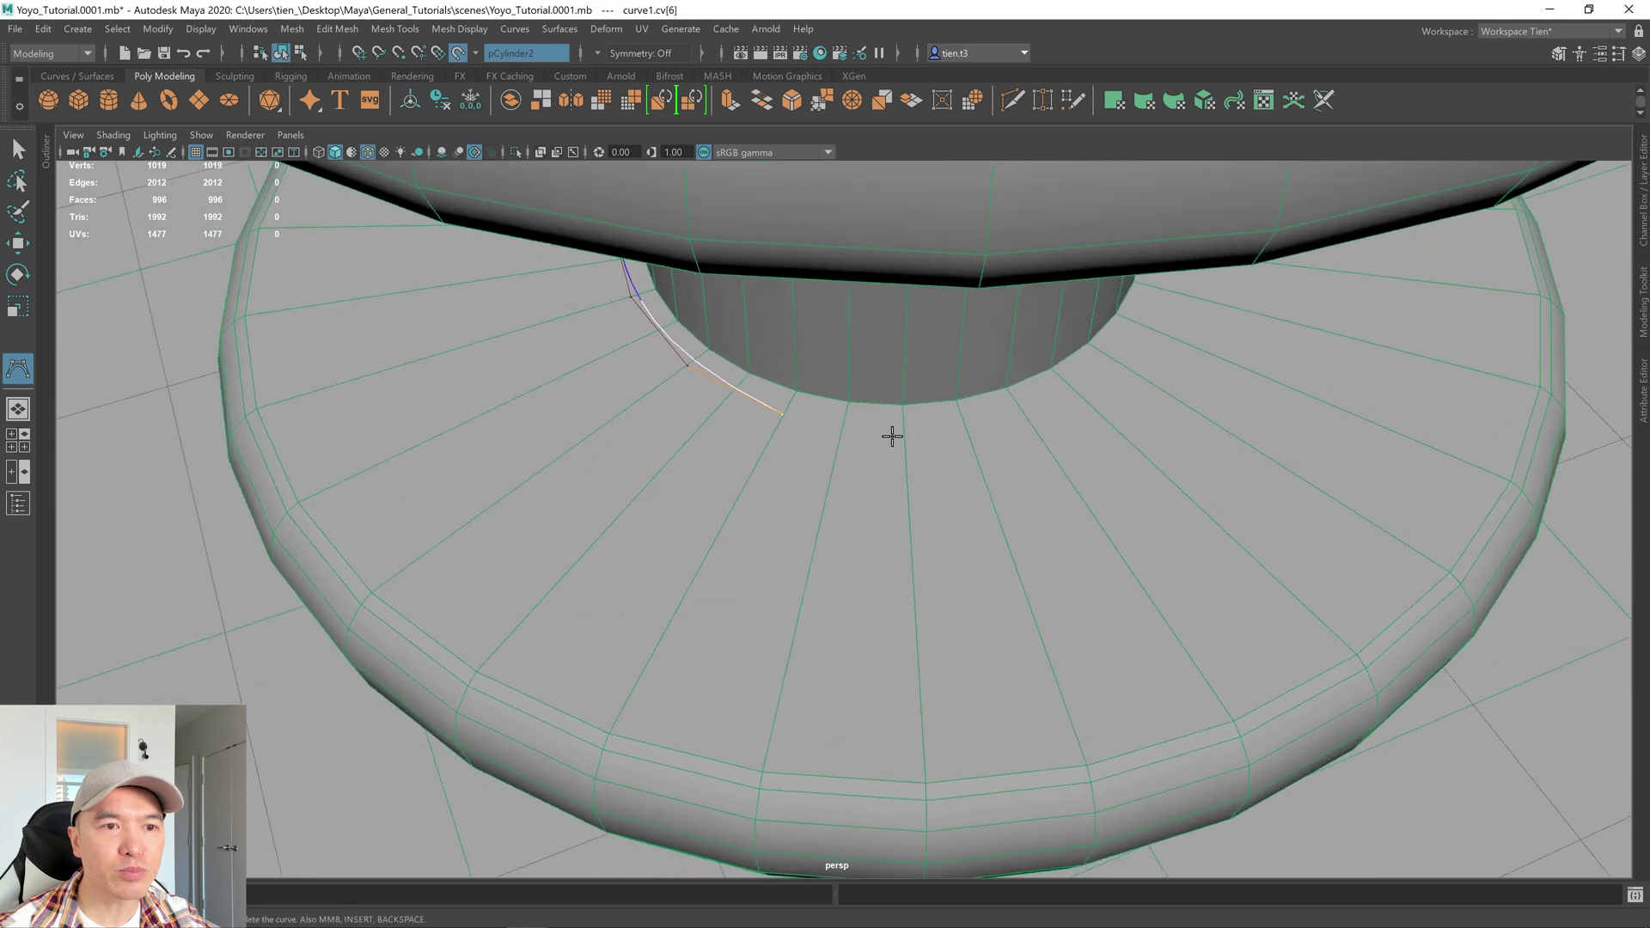
left_click(905, 427)
left_click_drag(995, 497, 917, 453, "alt")
left_click(956, 432)
left_click(908, 424)
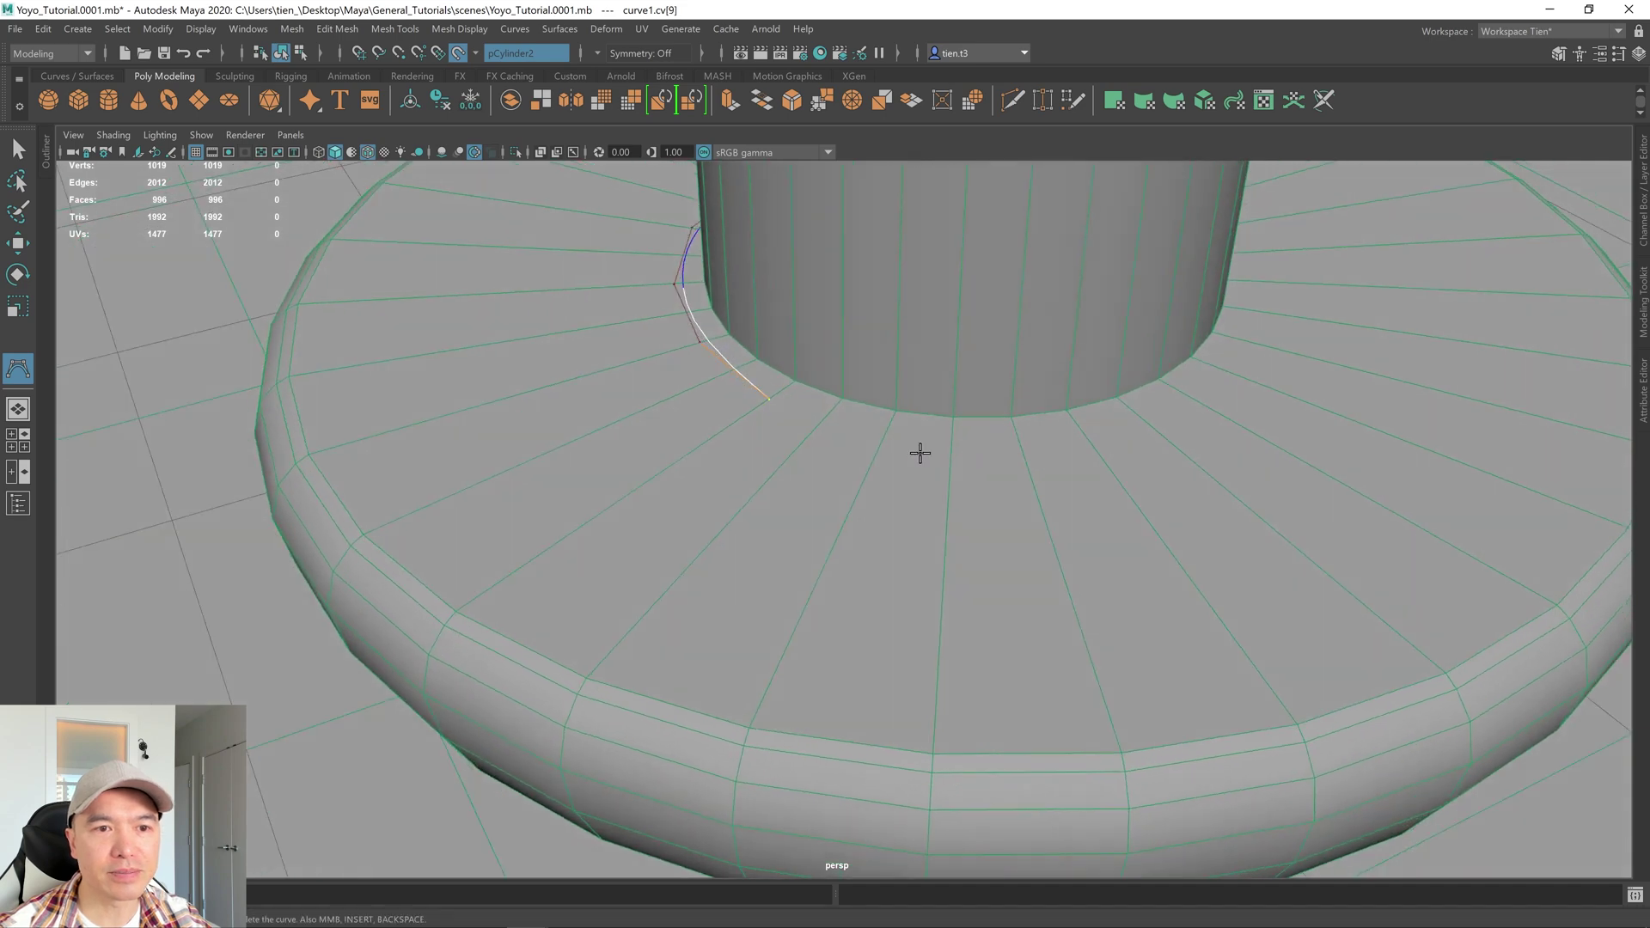
left_click(886, 434)
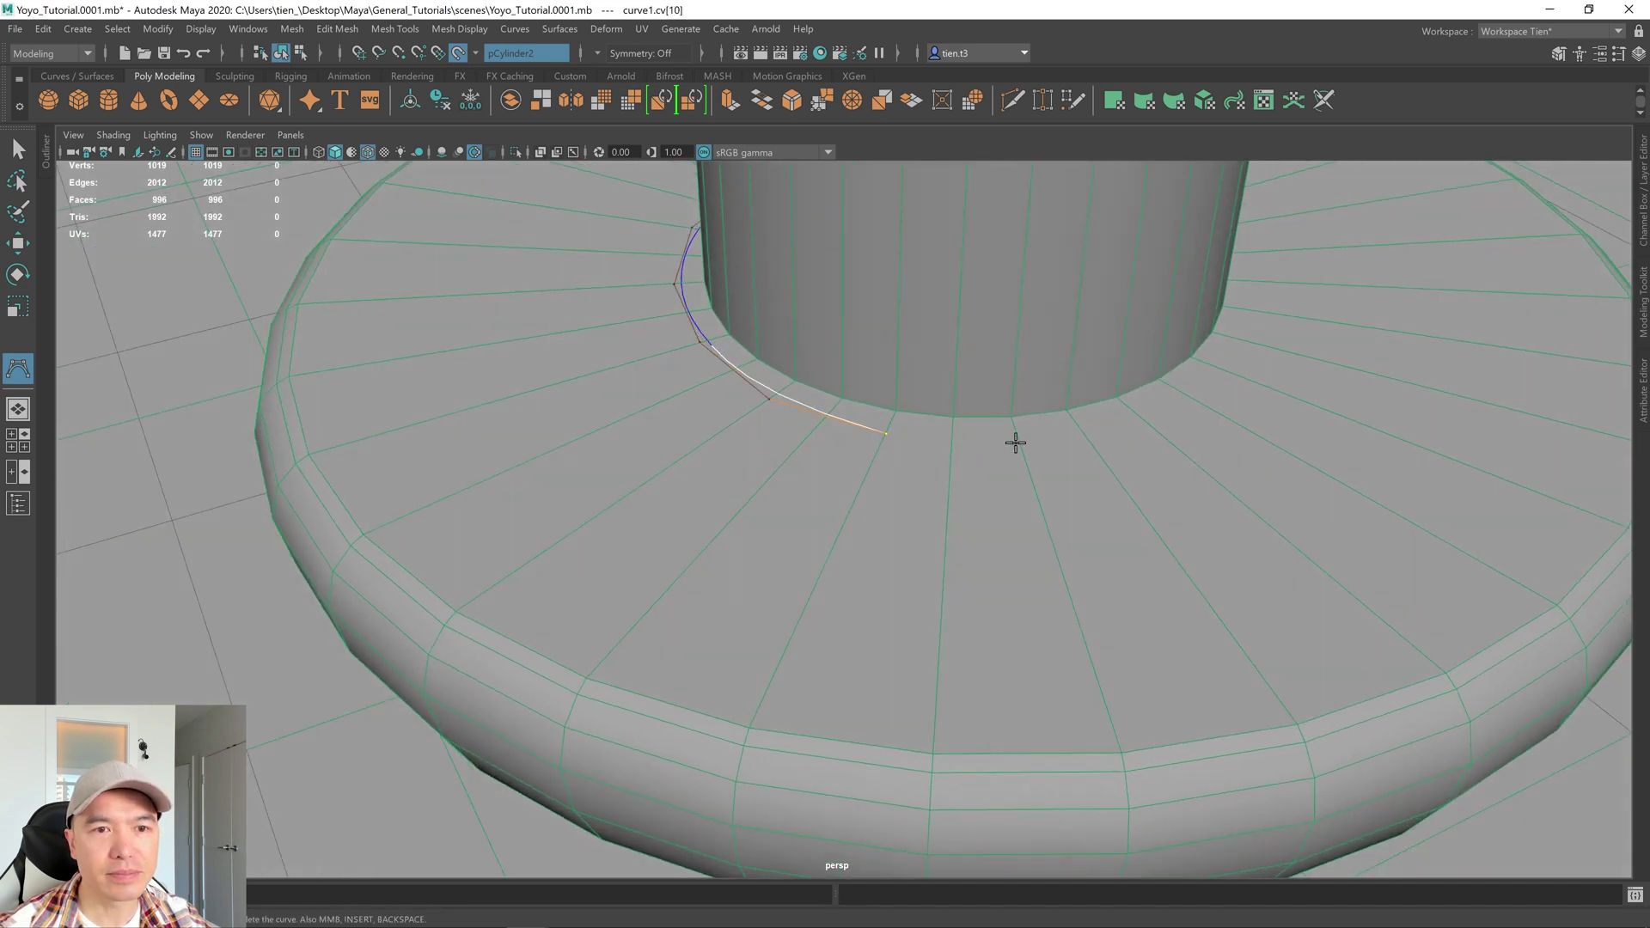
Add five more control points to the curve on the lower disc, following the base of the axle
left_click(1015, 440)
left_click_drag(1015, 440, 1064, 464, "alt")
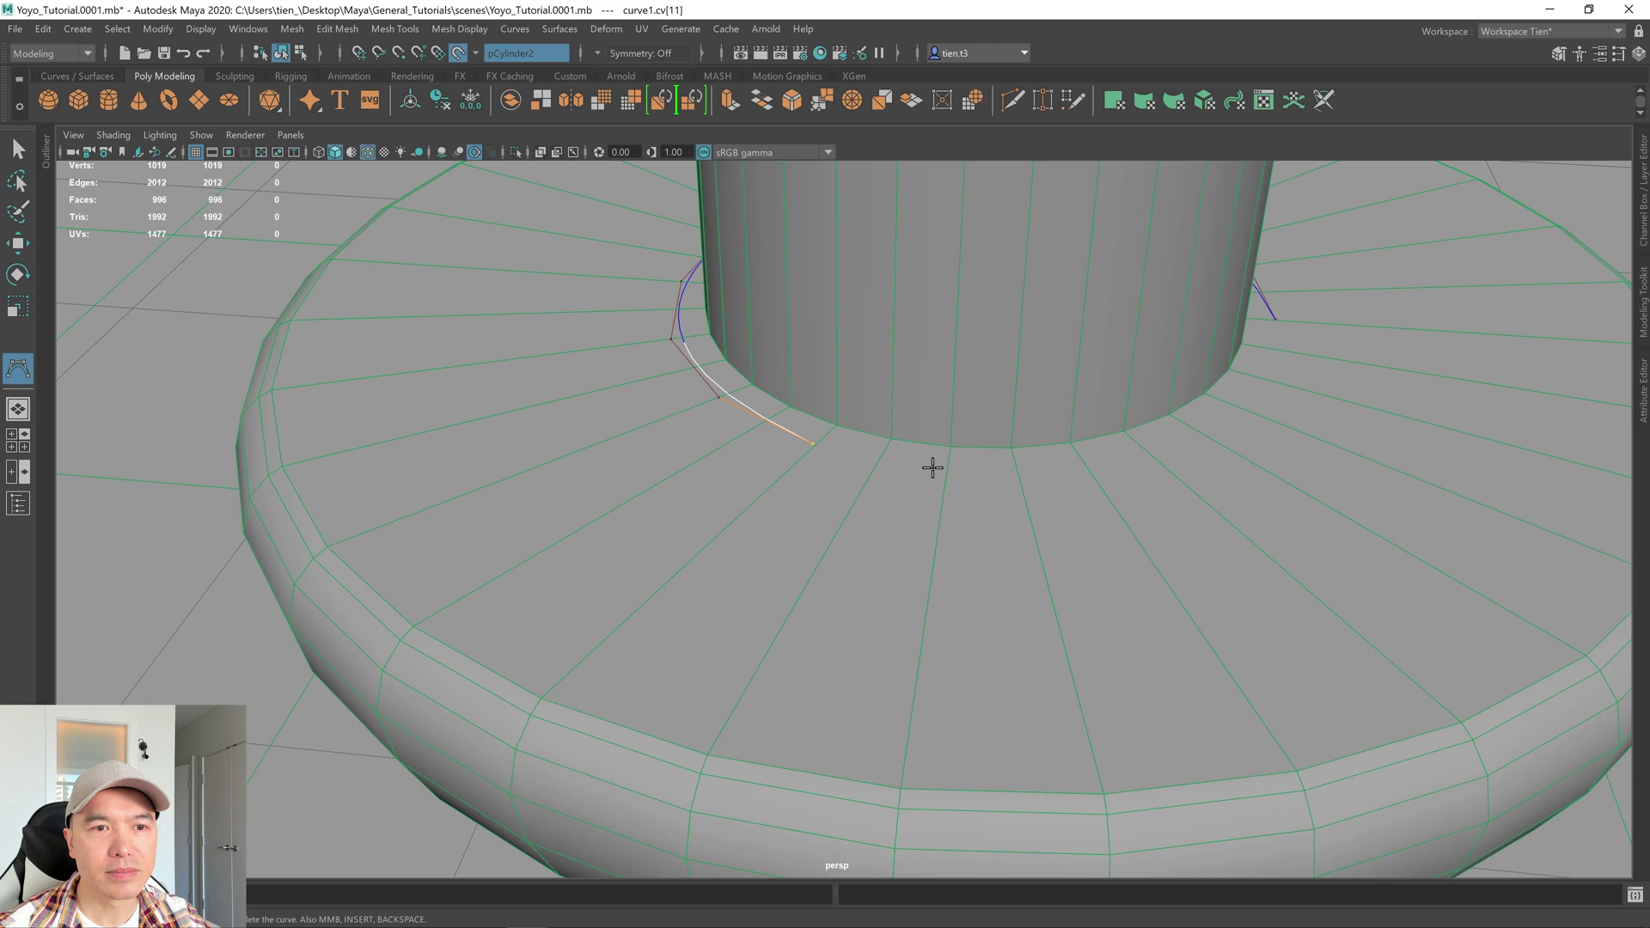
left_click(954, 469)
left_click(1088, 466)
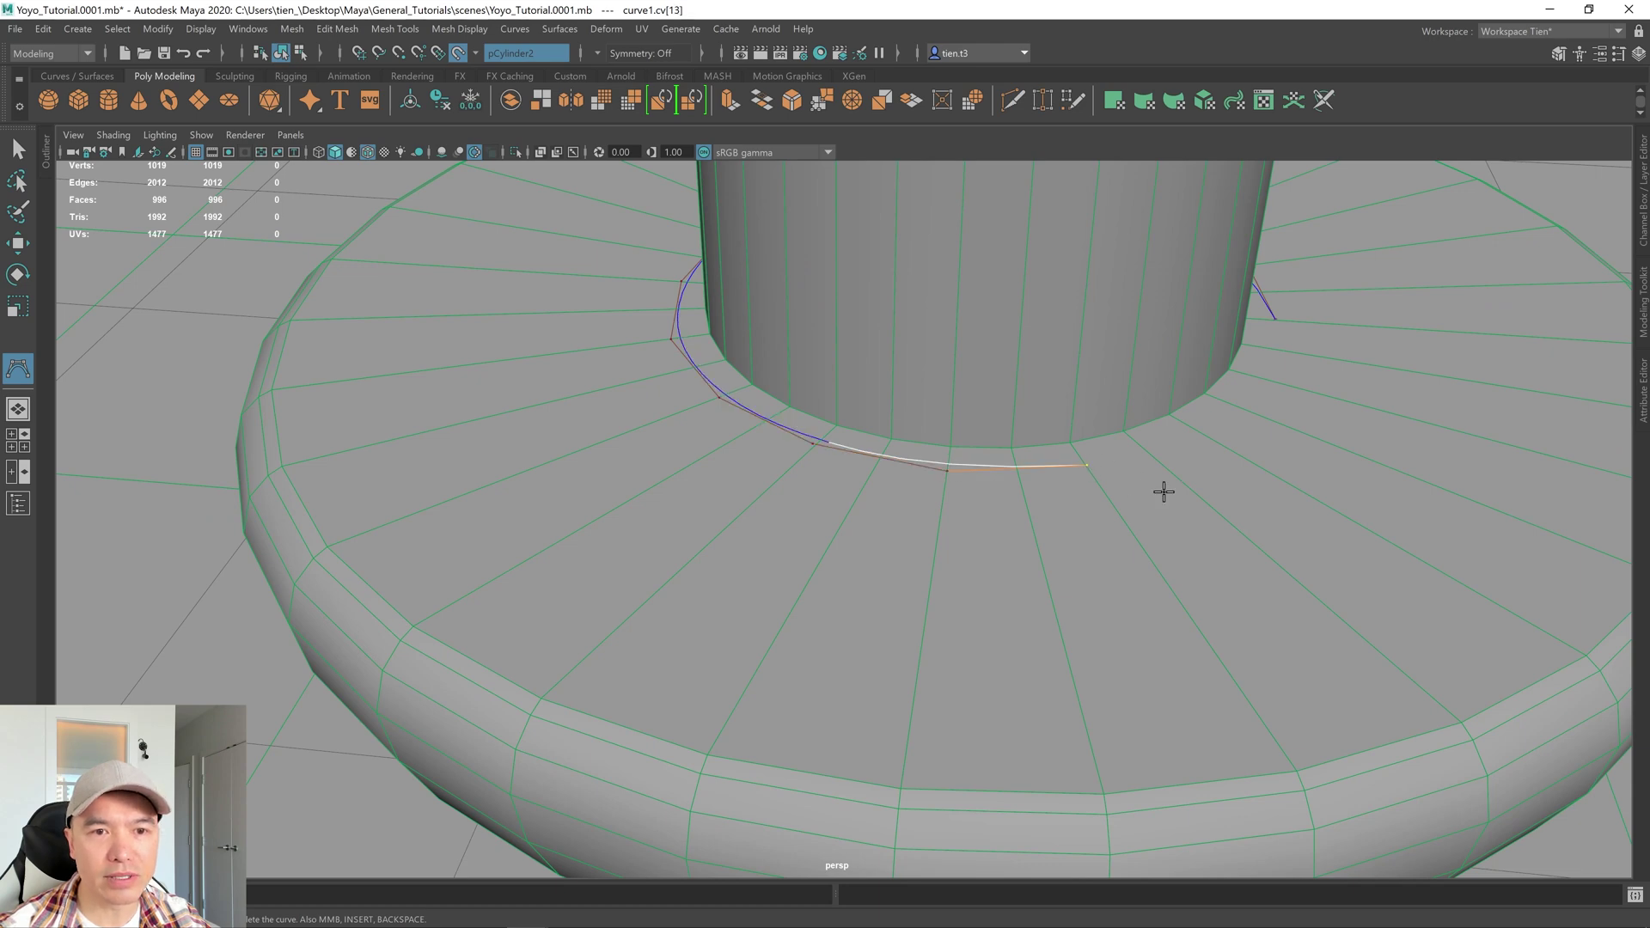
left_click_drag(1164, 490, 886, 498, "alt")
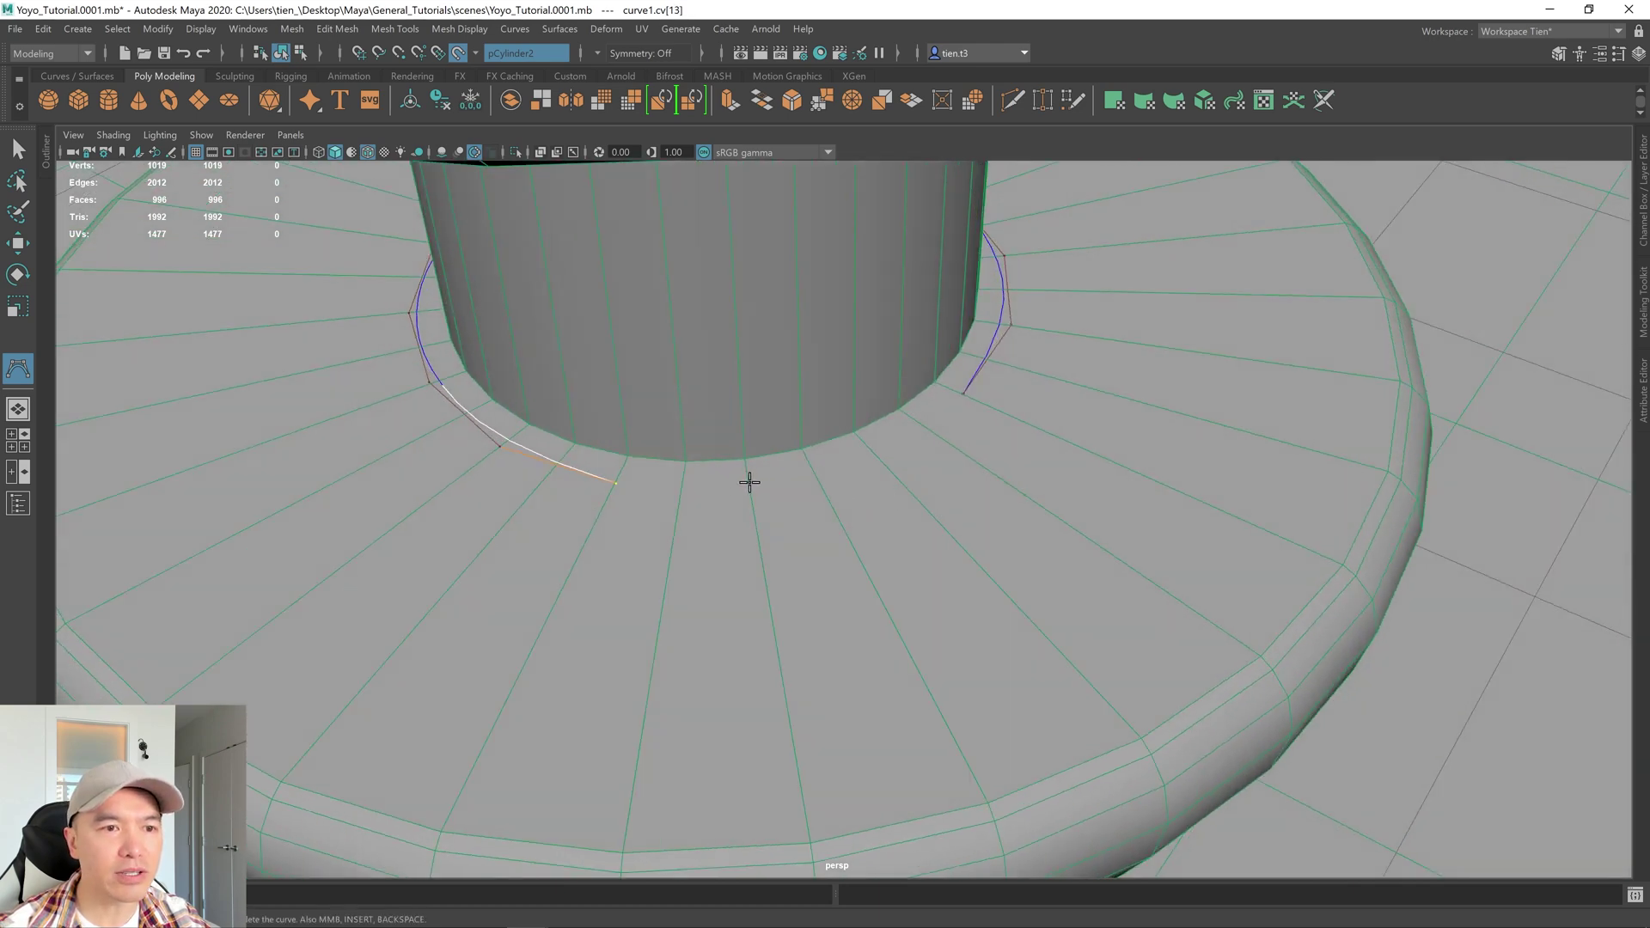
left_click(749, 482)
mouse_move(750, 482)
left_mouse_down("alt")
mouse_move(814, 512)
mouse_move(764, 463)
left_mouse_up("alt")
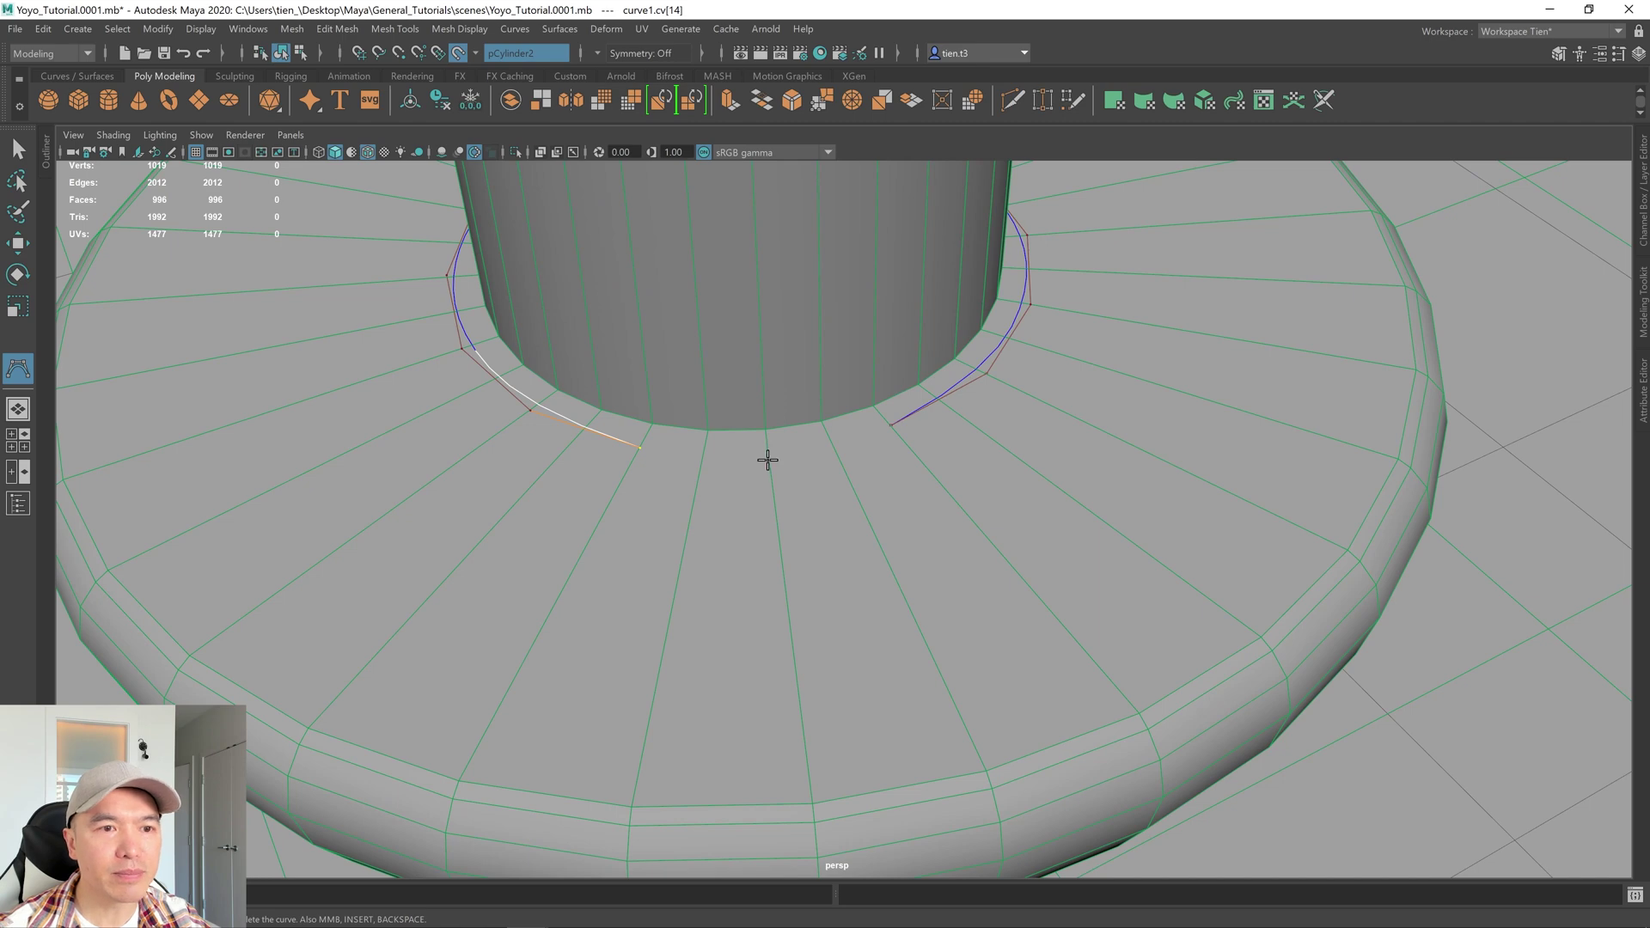
left_click(768, 467)
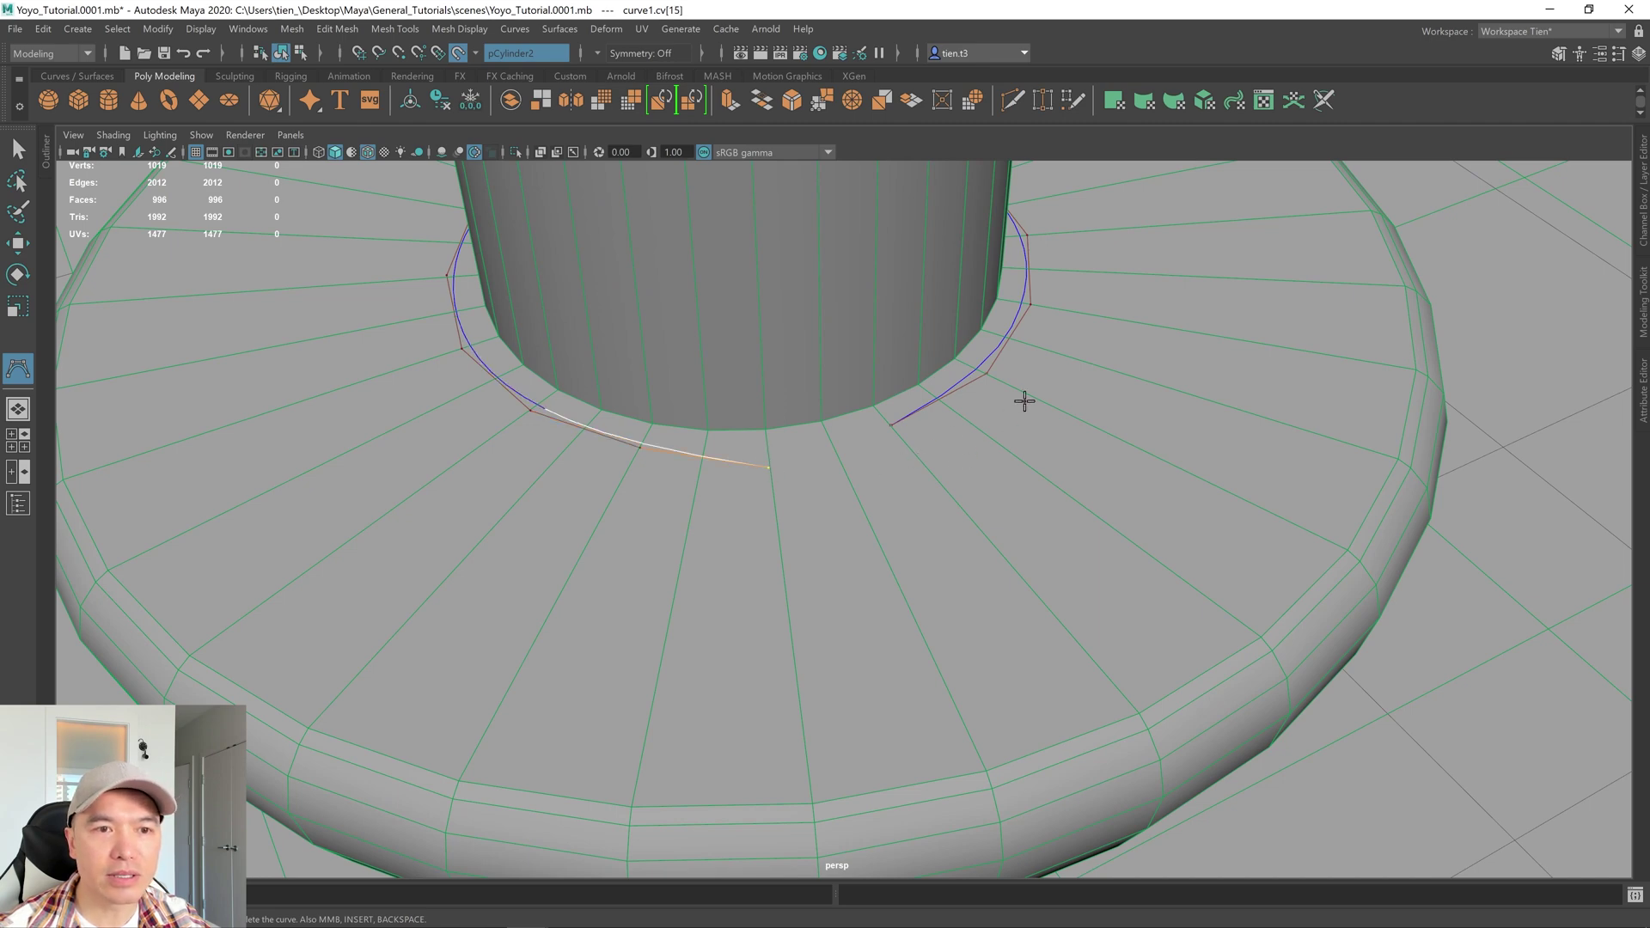
Wind the curve past its starting point with four more control points just outside the first loop, removing one misplaced point
left_click_drag(949, 450, 737, 474, "alt")
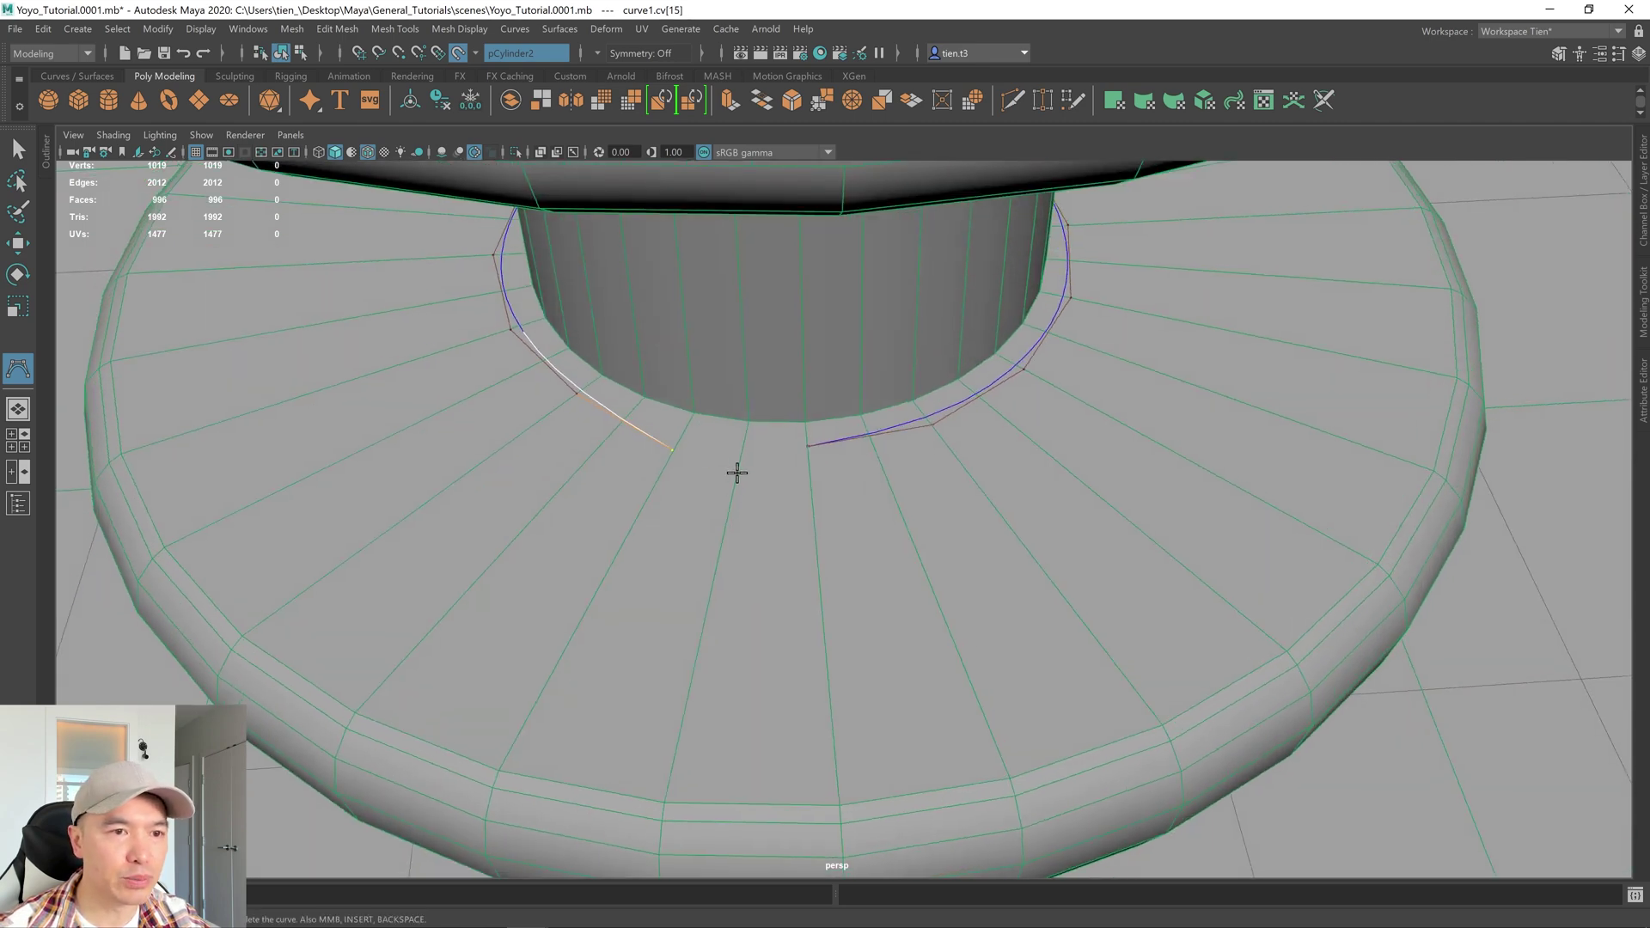
left_click(736, 473)
key("BackSpace")
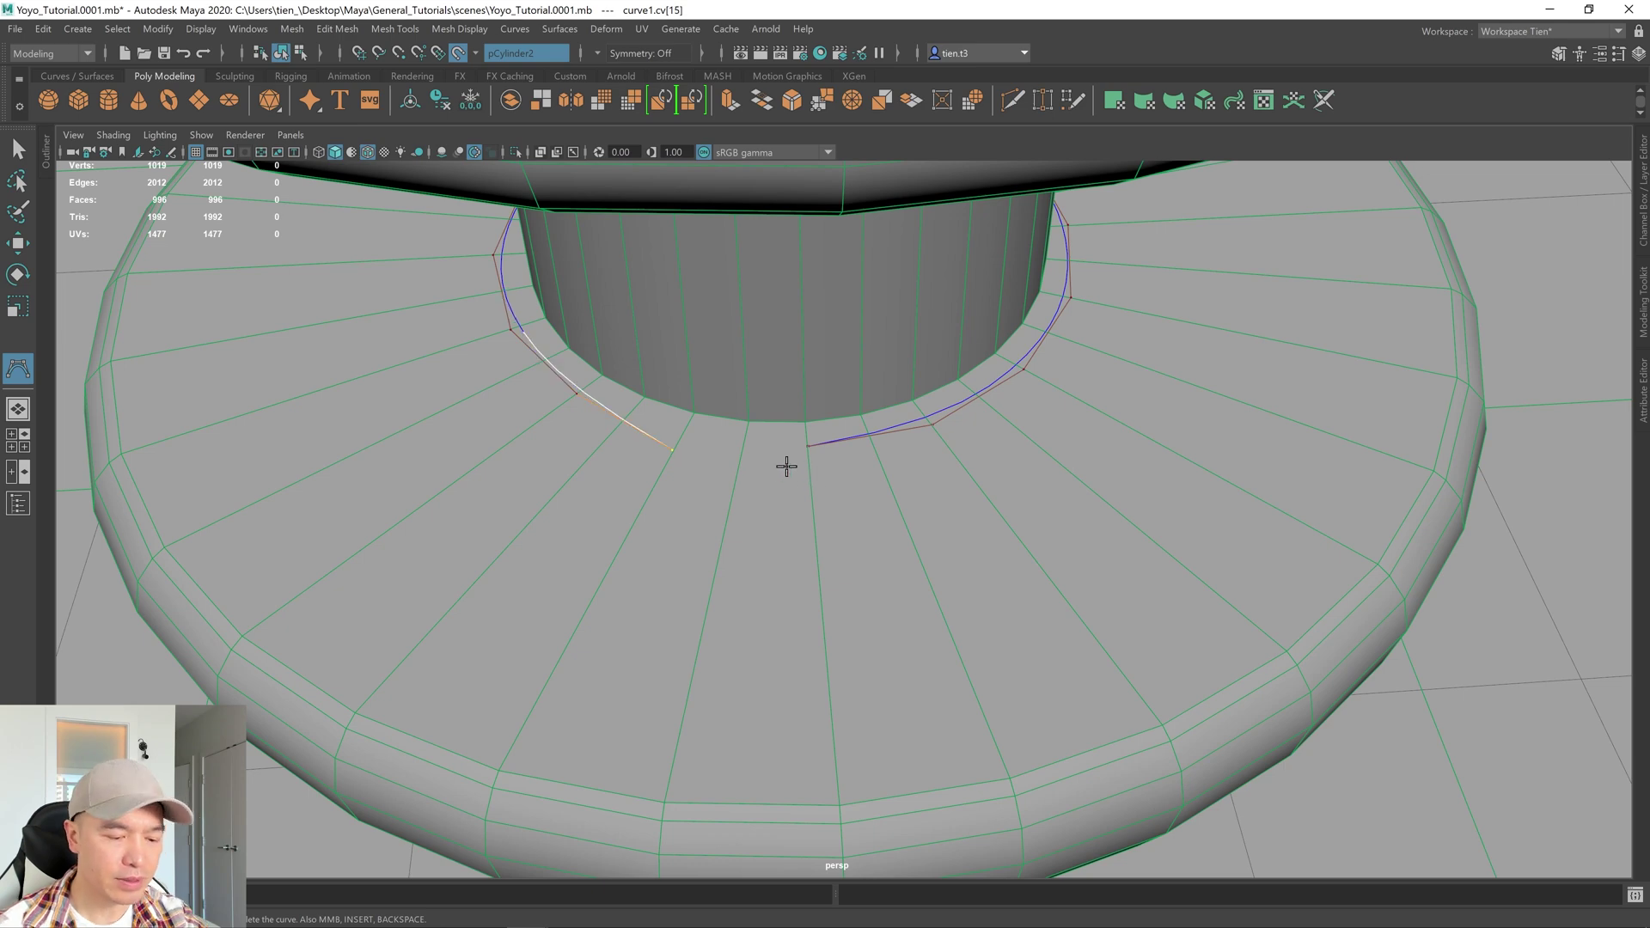
left_click(808, 478)
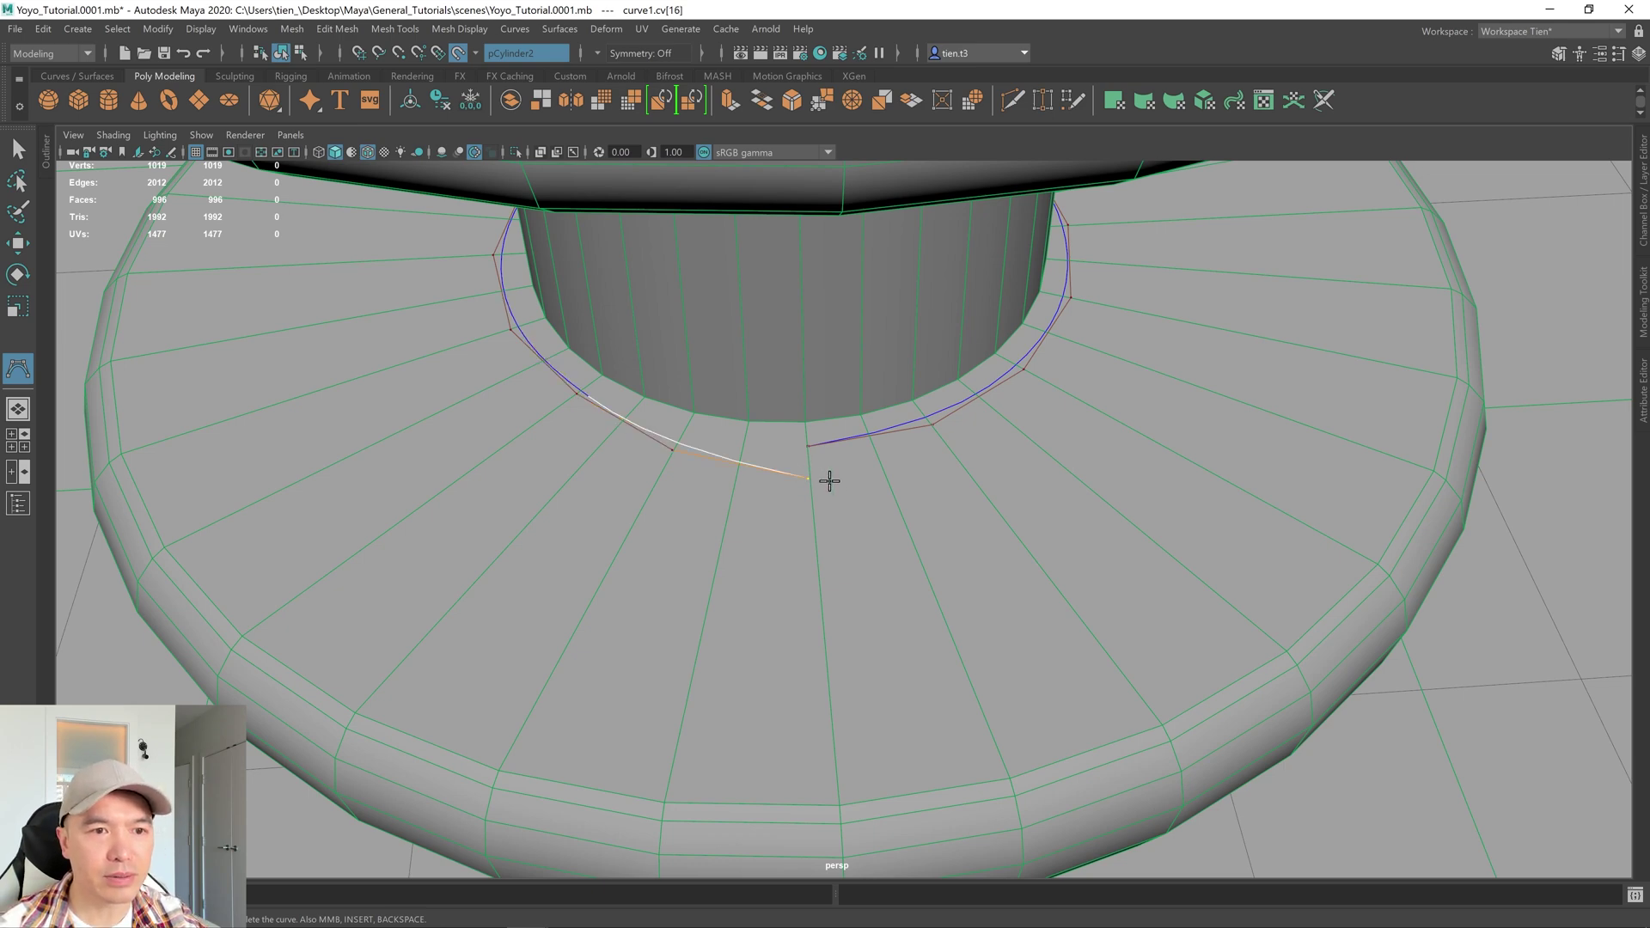
left_click_drag(829, 483, 805, 472, "alt")
left_click(847, 446)
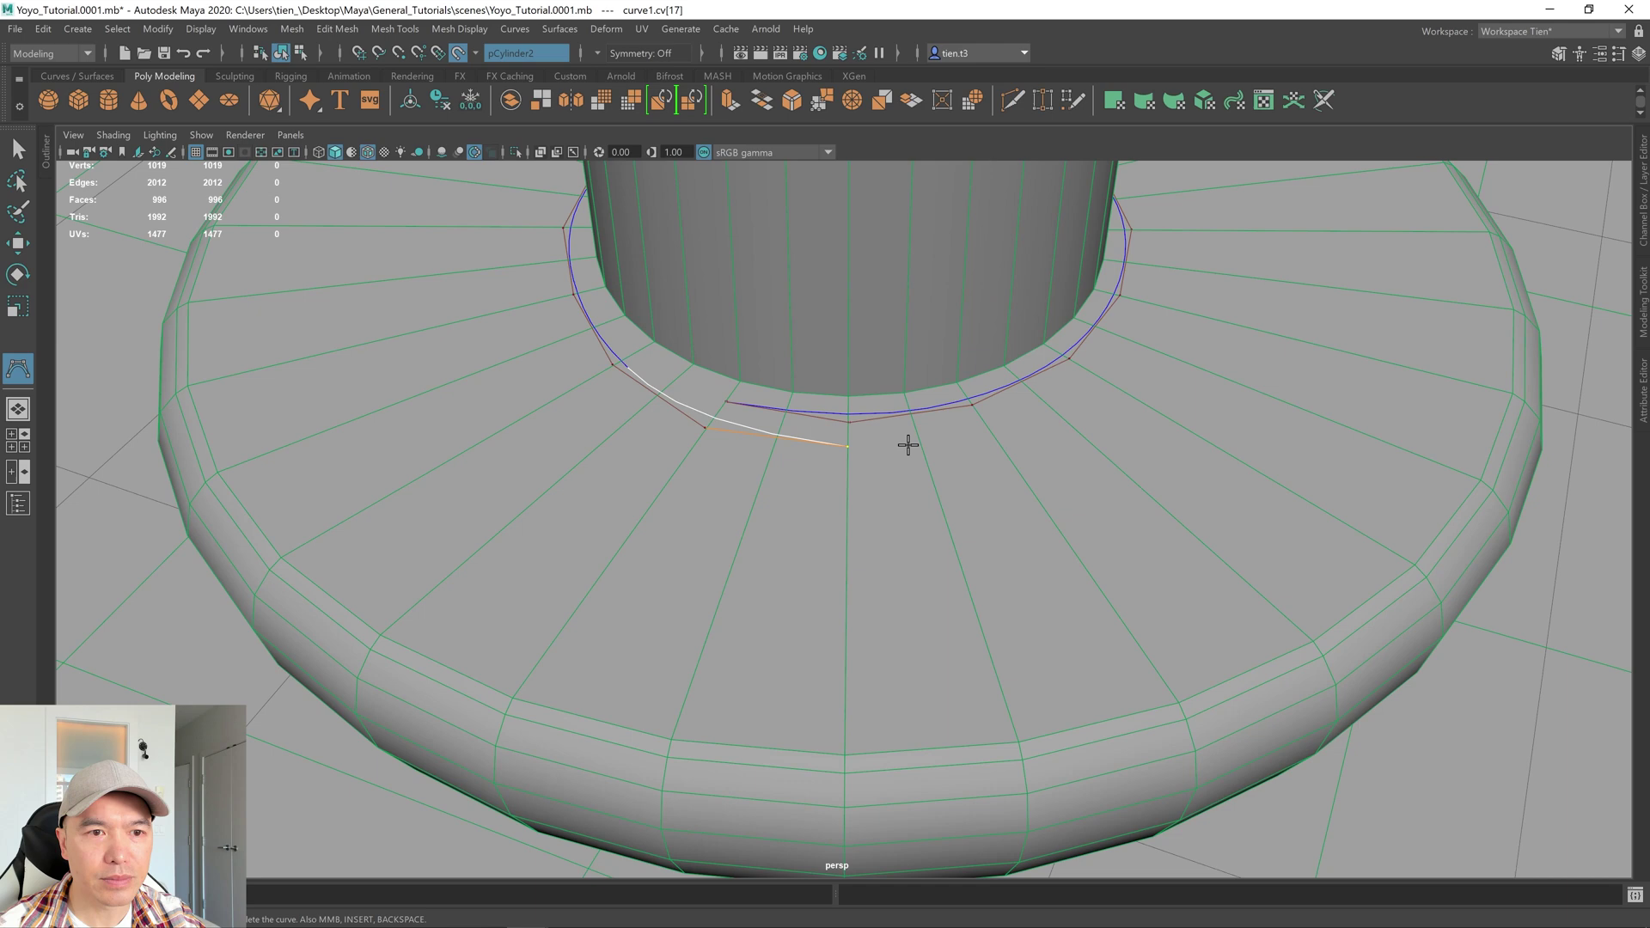
left_click_drag(906, 442, 876, 450, "alt")
left_click(893, 501)
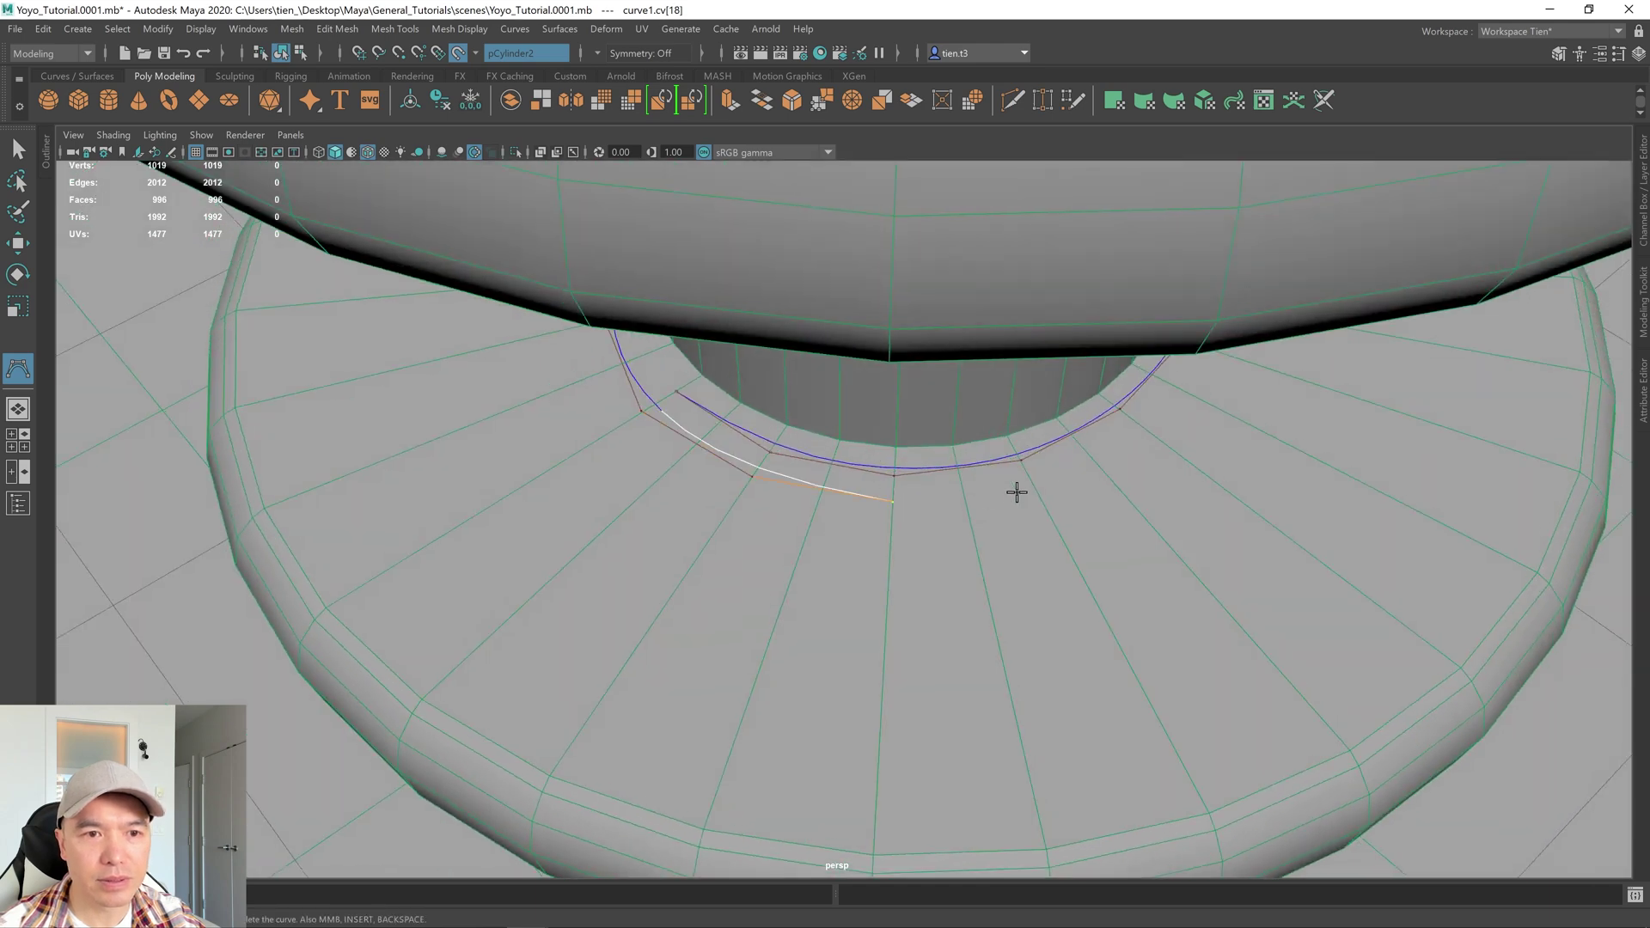
left_click(1036, 490)
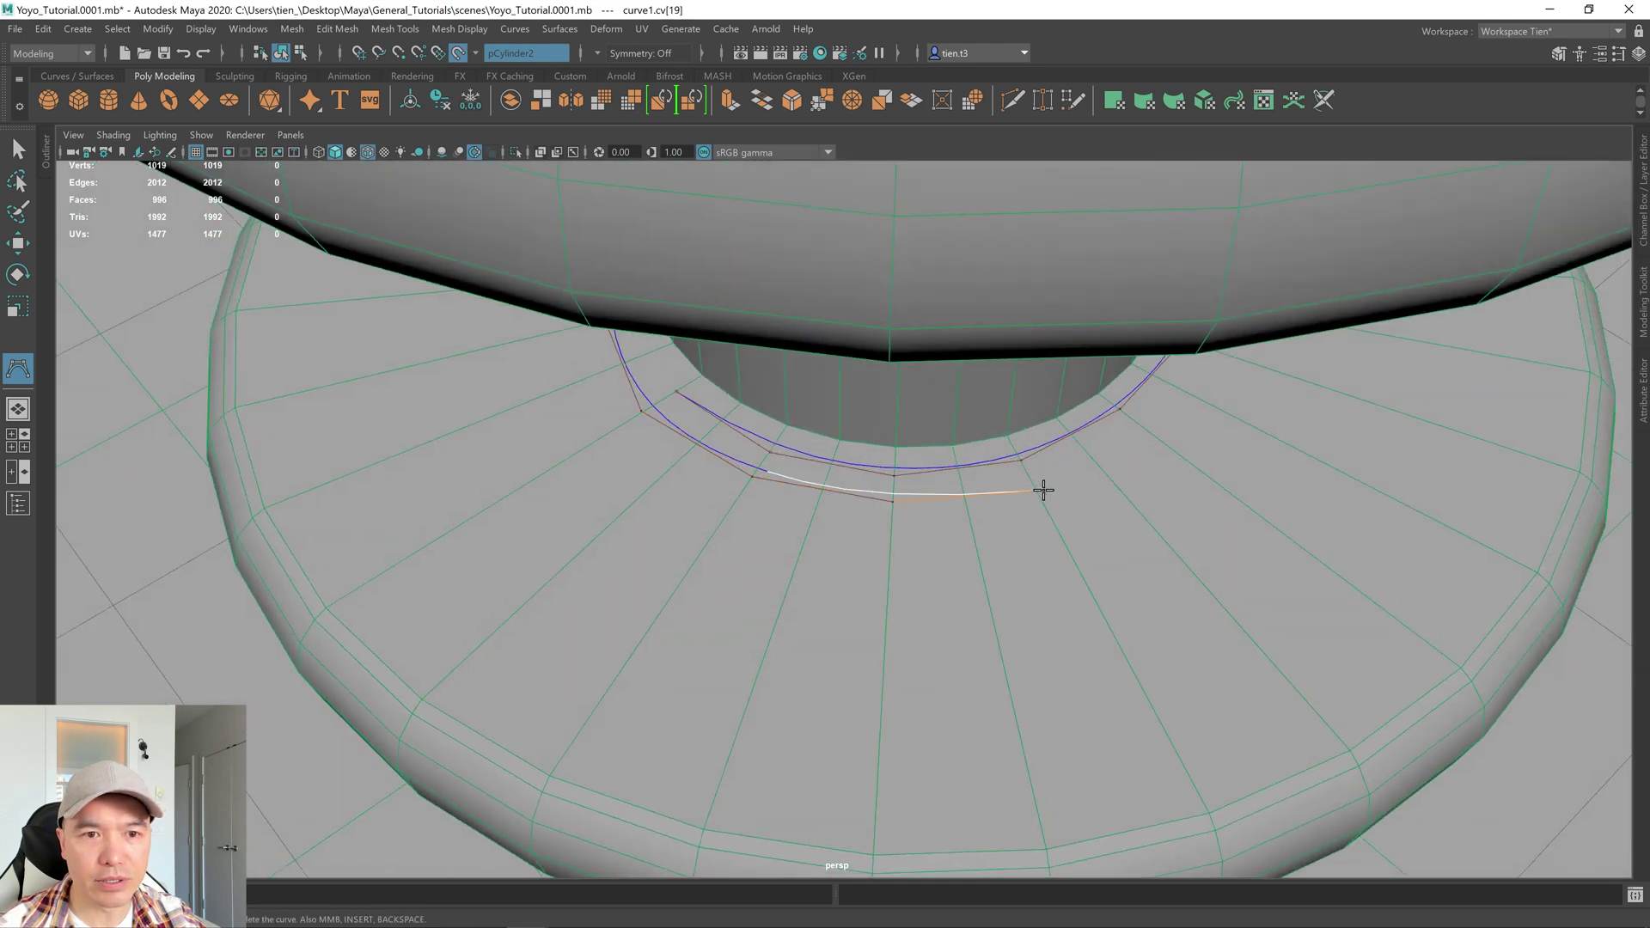
Lead the curve away from the axle with six control points across the lower disc, over its rim and down to the ground
left_click_drag(1043, 487, 807, 453, "alt")
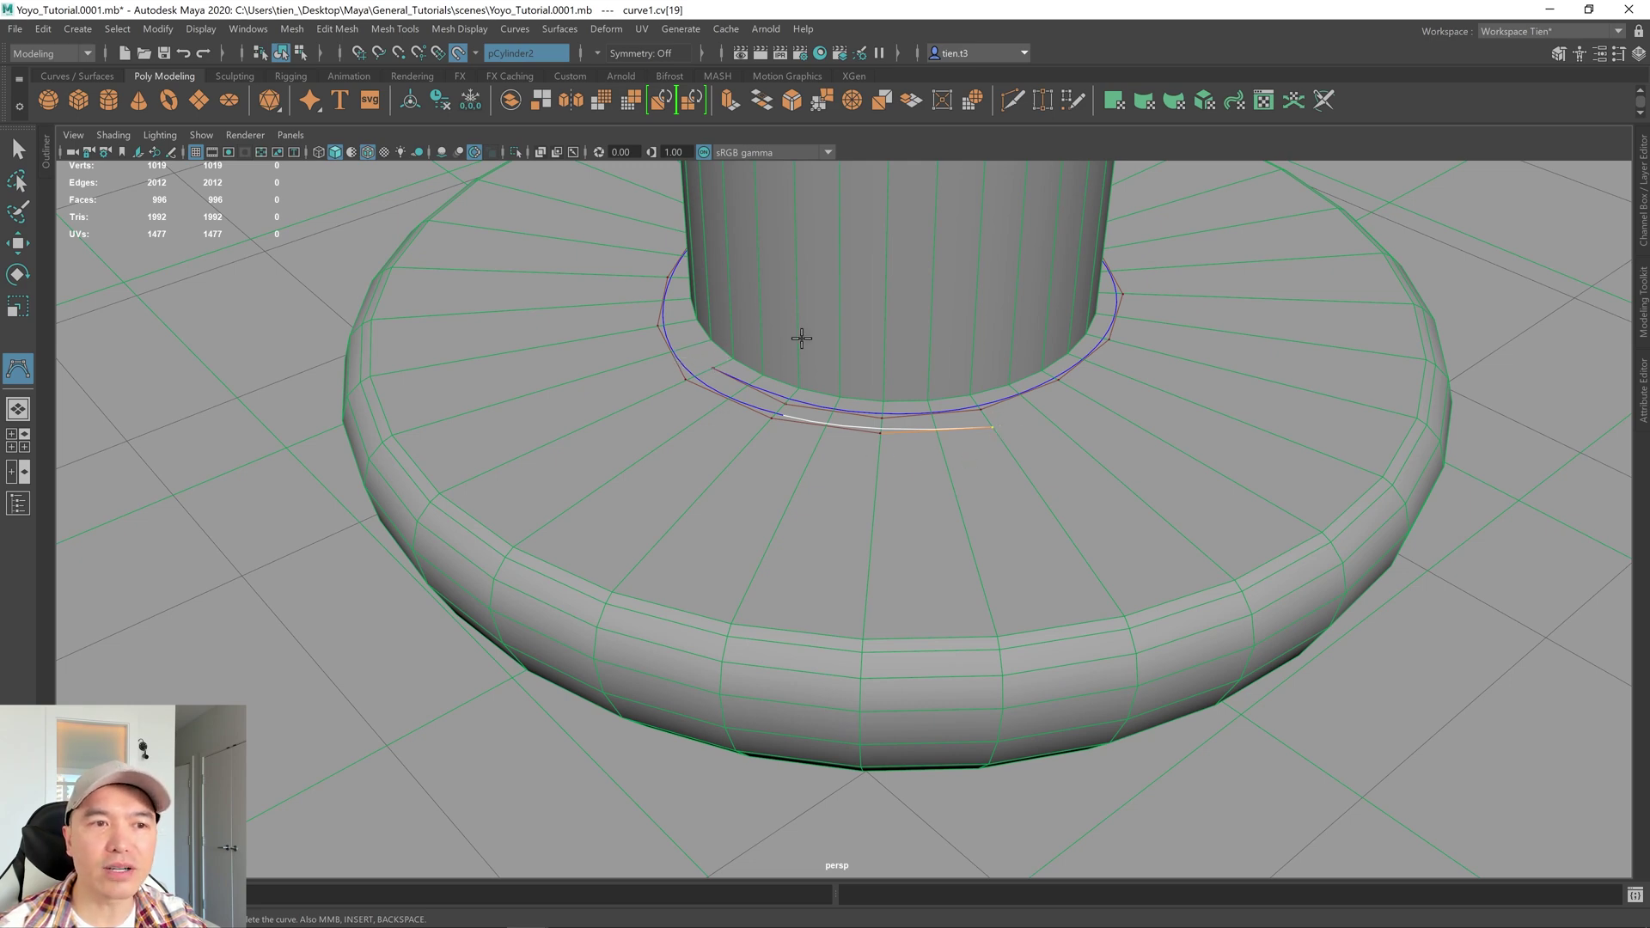
left_click_drag(799, 416, 1043, 417, "alt")
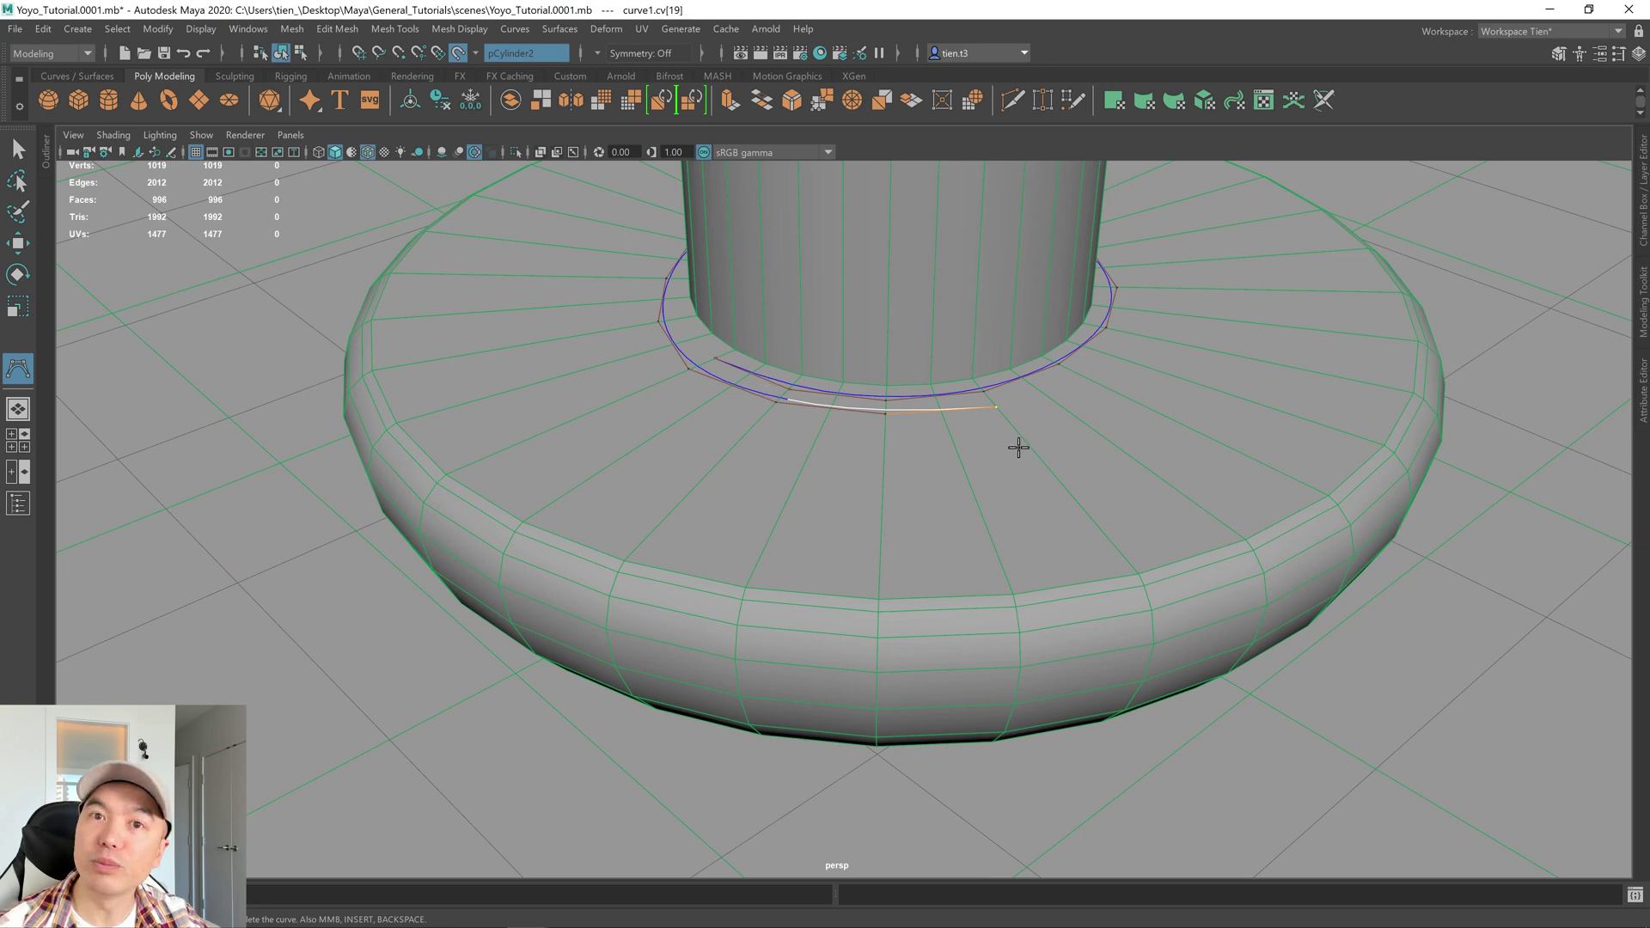
left_click(1066, 425)
middle_click_drag(1281, 491, 1042, 477, "alt")
left_click_drag(1042, 477, 977, 497, "alt")
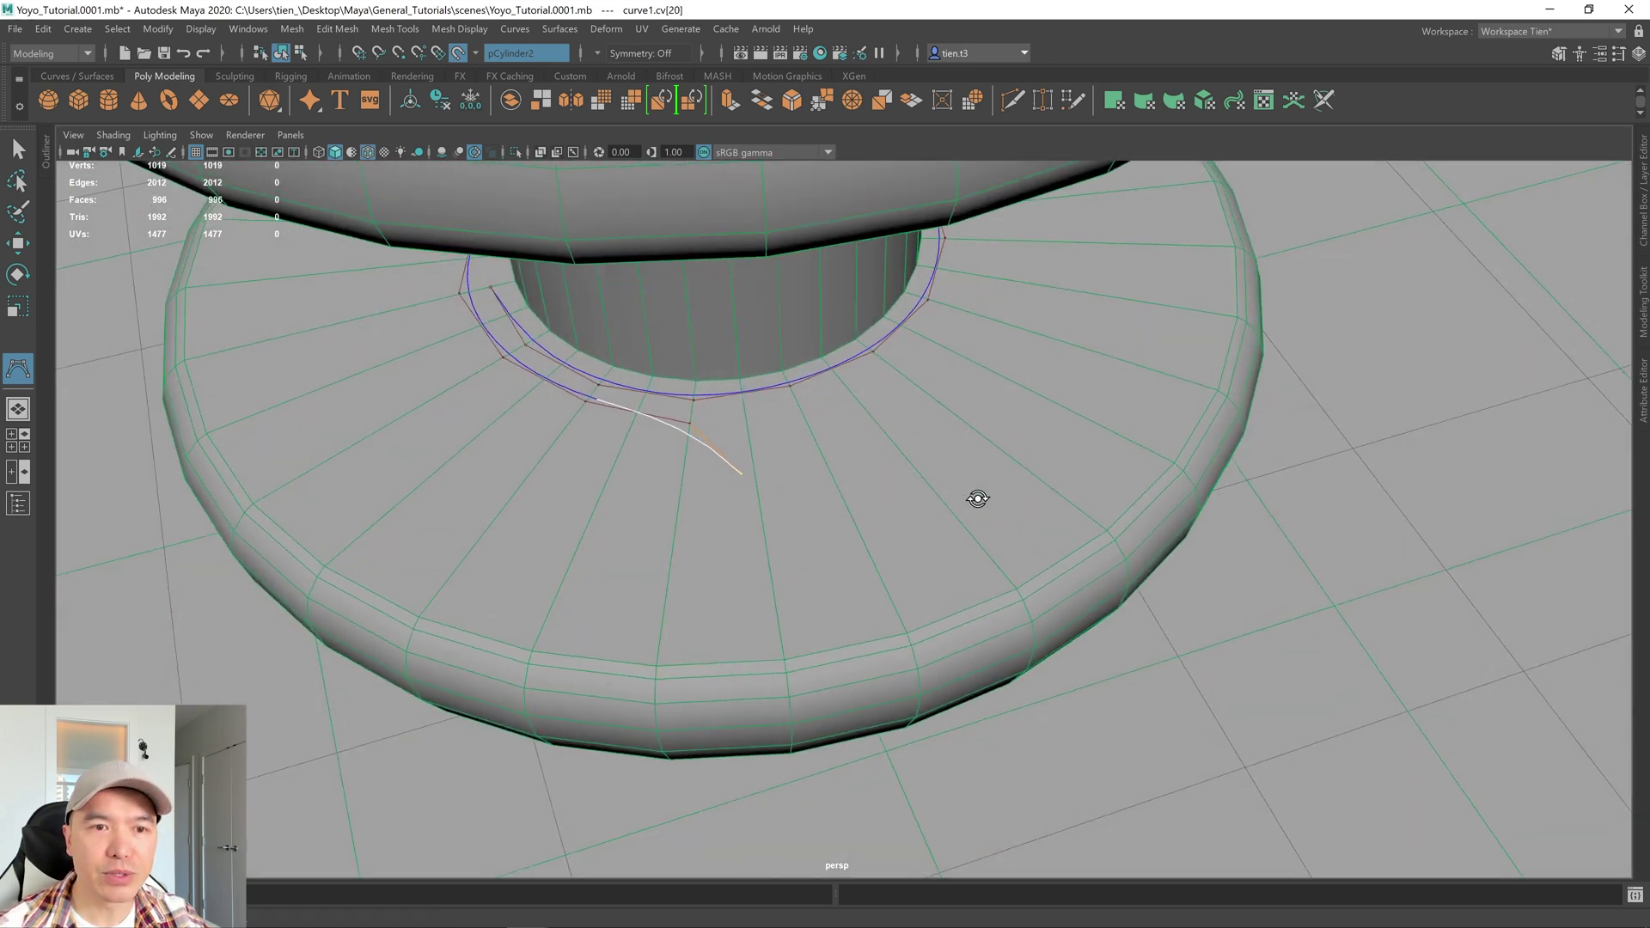
left_click(758, 550)
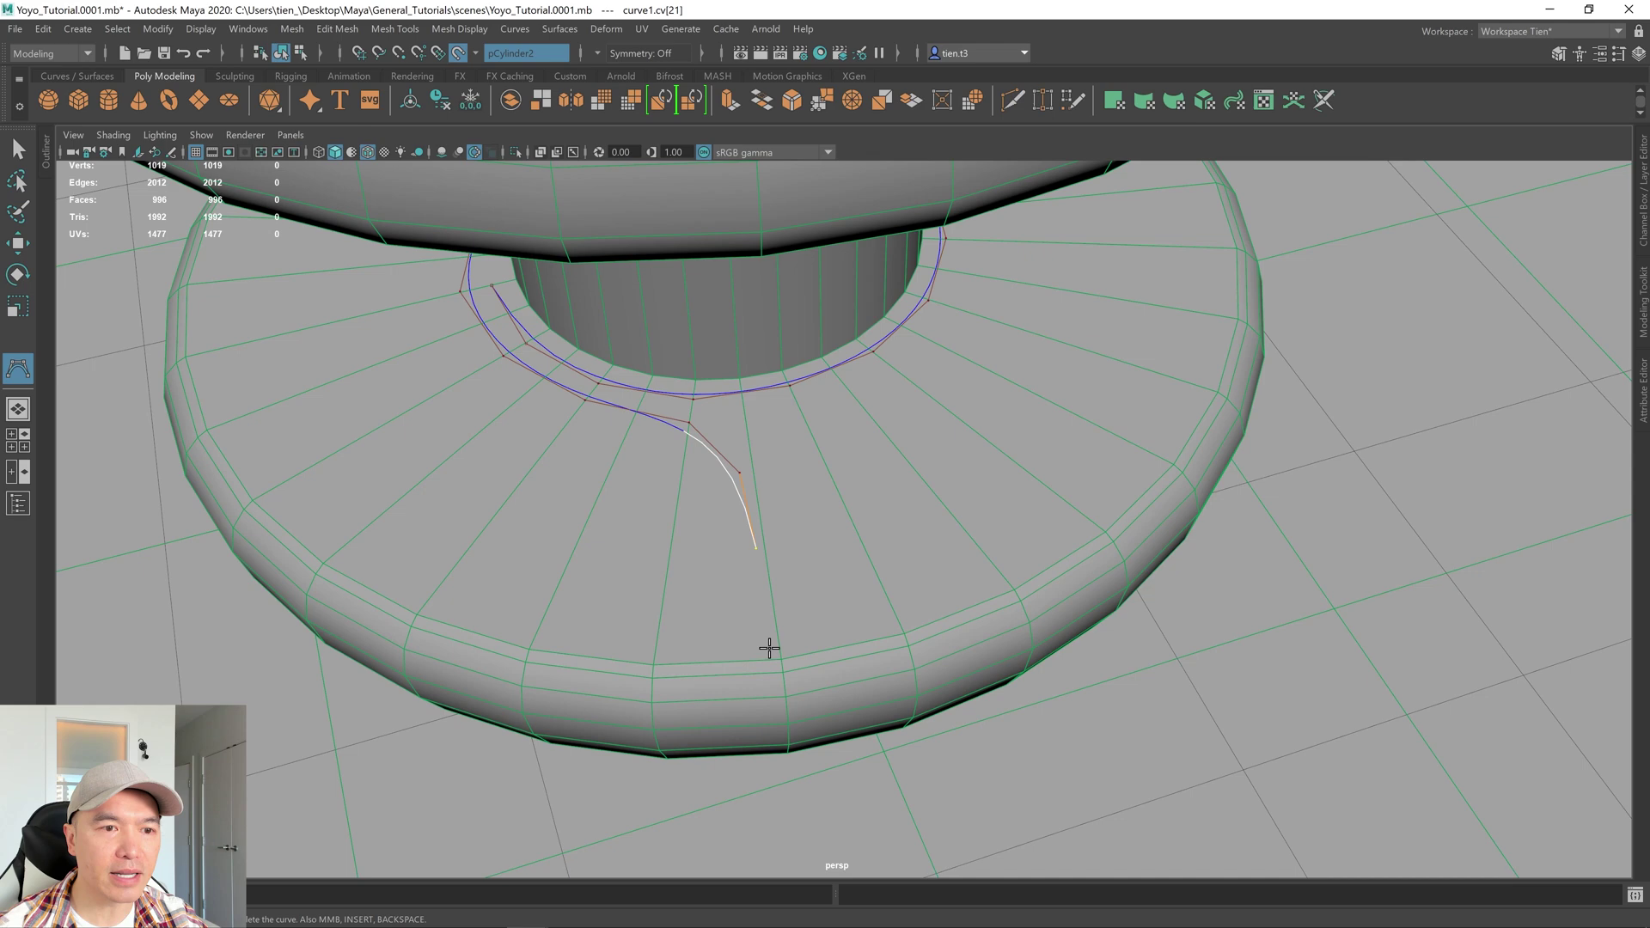
left_click(774, 662)
left_click_drag(774, 662, 686, 626, "alt")
left_click(781, 578)
left_click(786, 599)
left_click(789, 622)
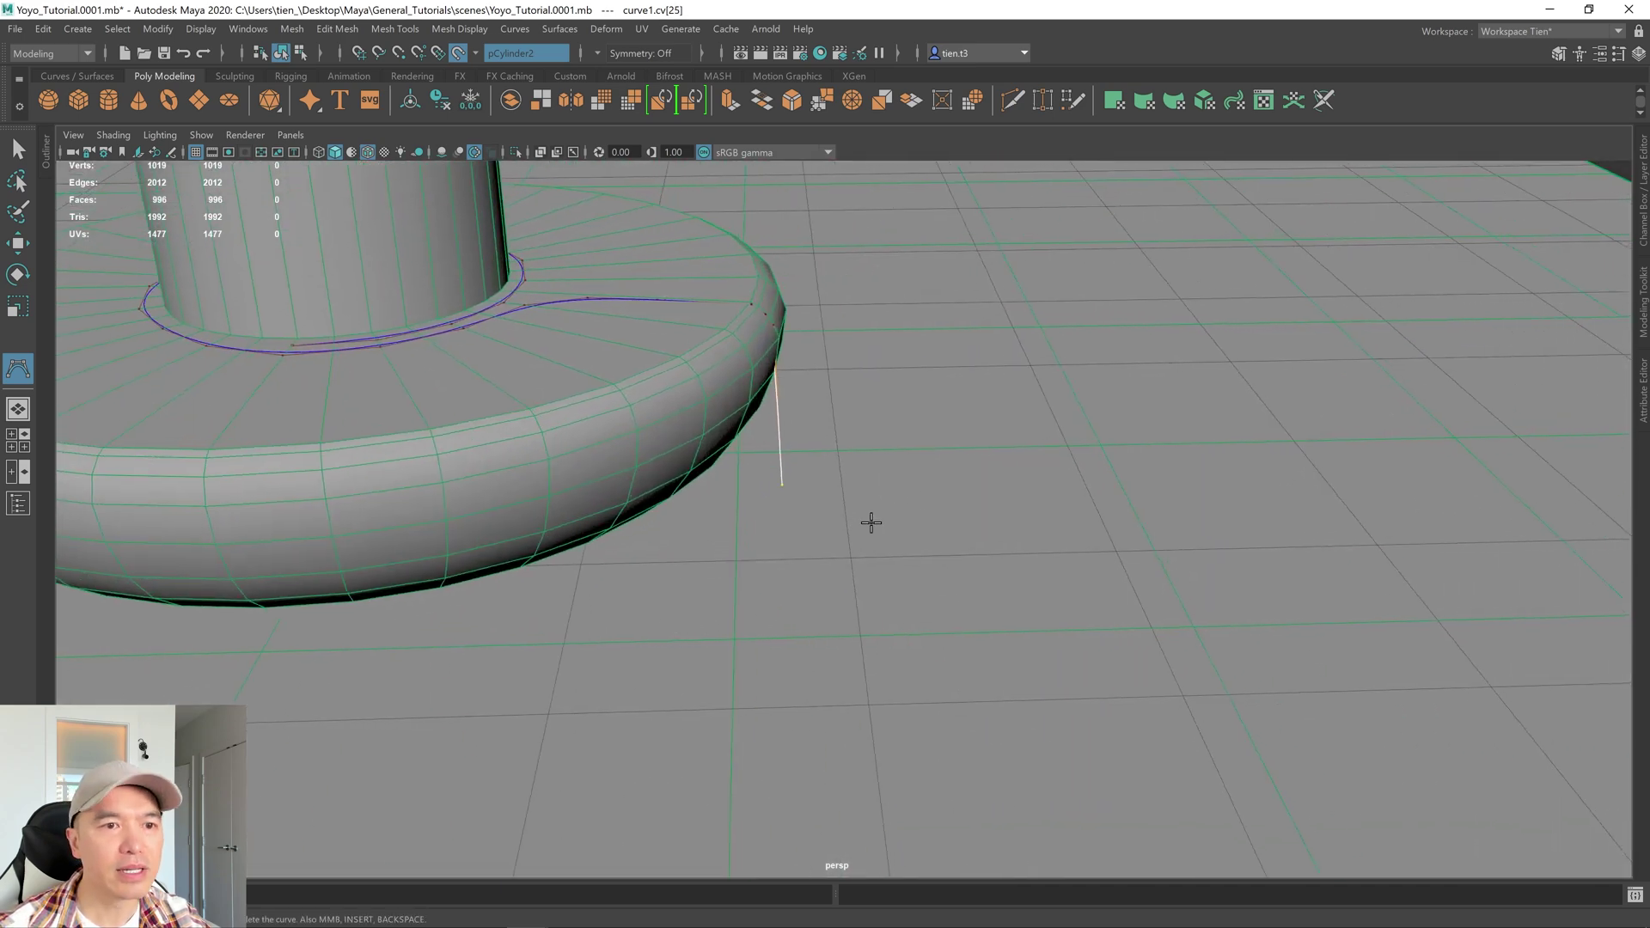
Lay the string out on the ground with nine control points that form a wide loop turning back toward itself
left_click(893, 518)
left_click(1050, 499)
scroll(1109, 545, "down", 3)
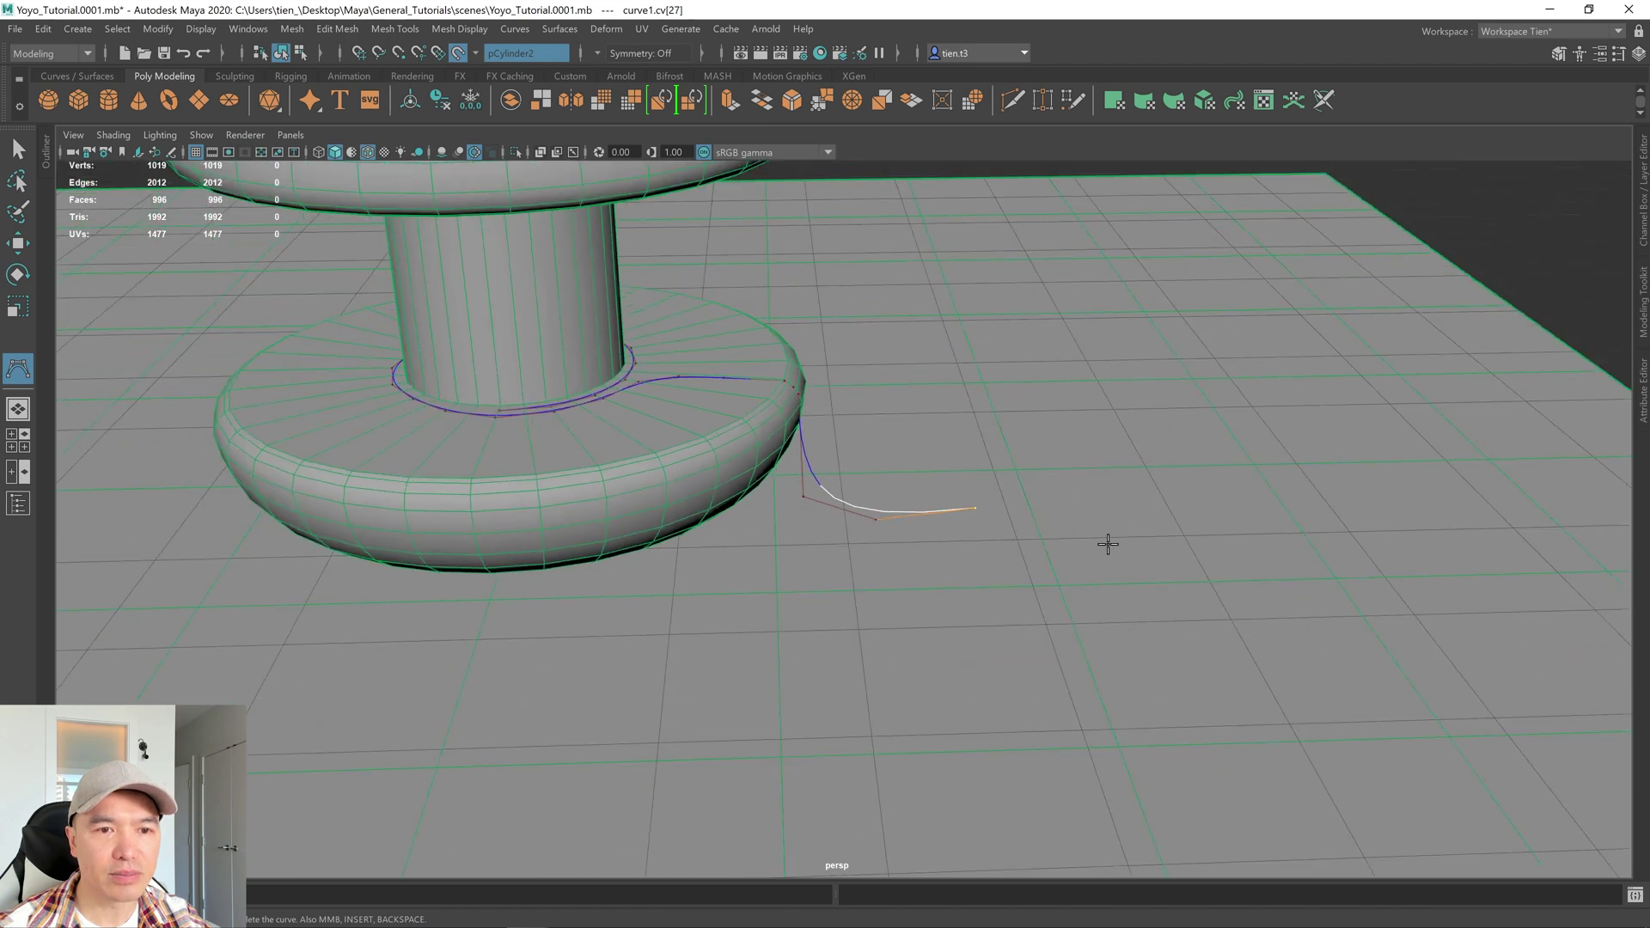
left_click_drag(1109, 545, 993, 602, "alt")
left_click(997, 657)
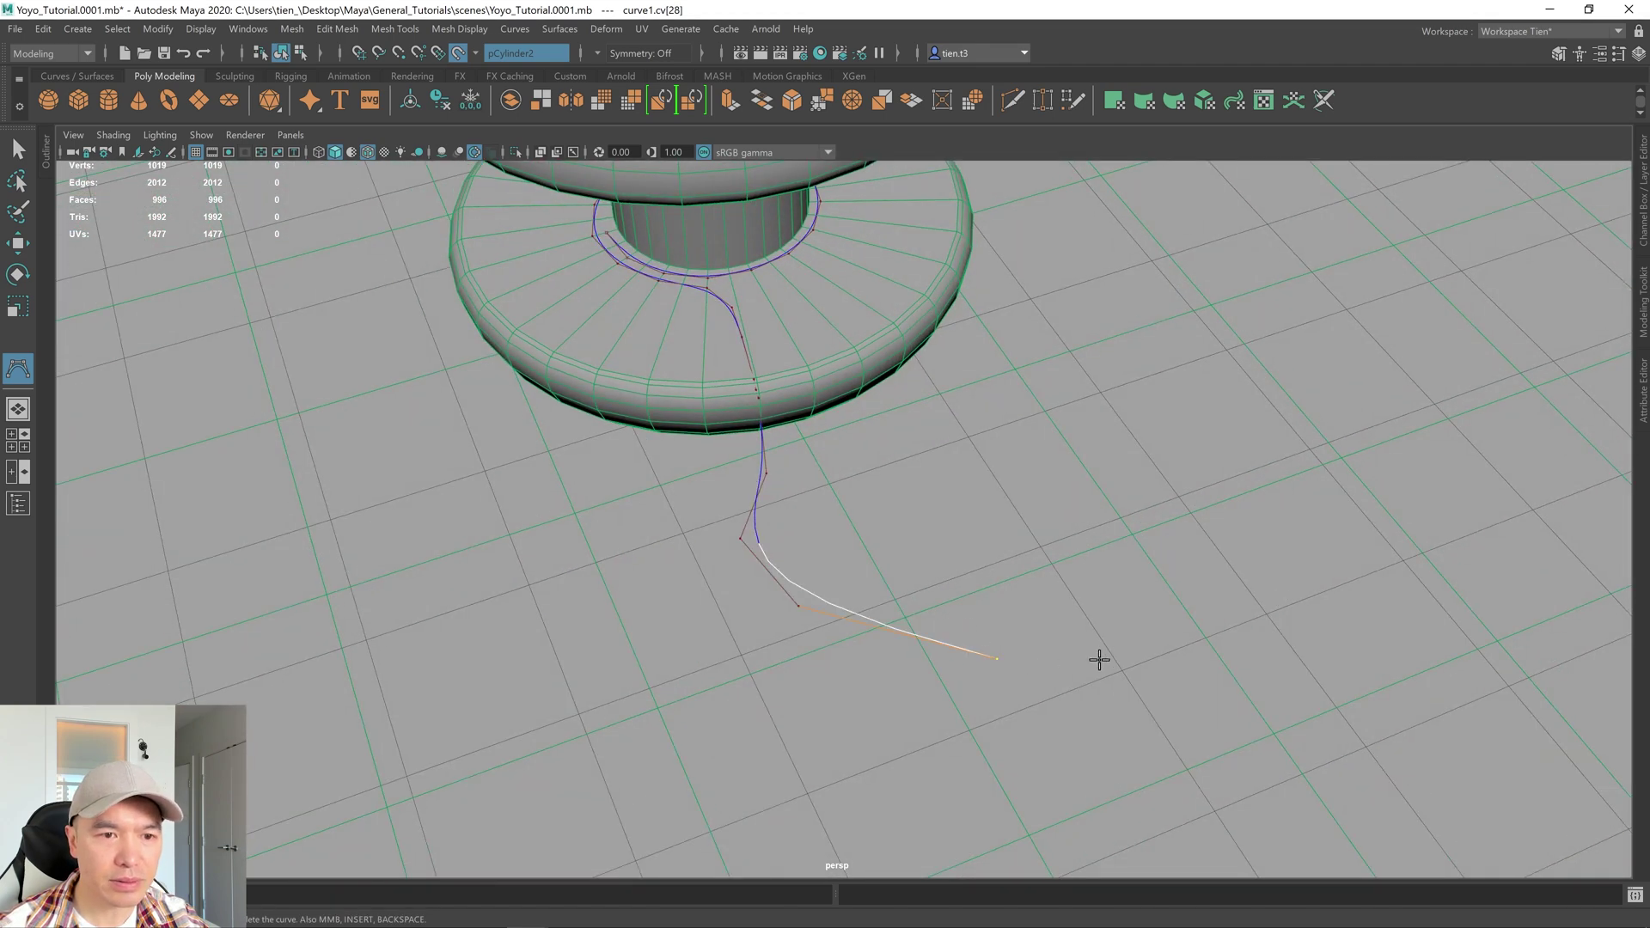
left_click(1106, 654)
left_click(1174, 588)
left_click(1146, 507)
left_click(1054, 462)
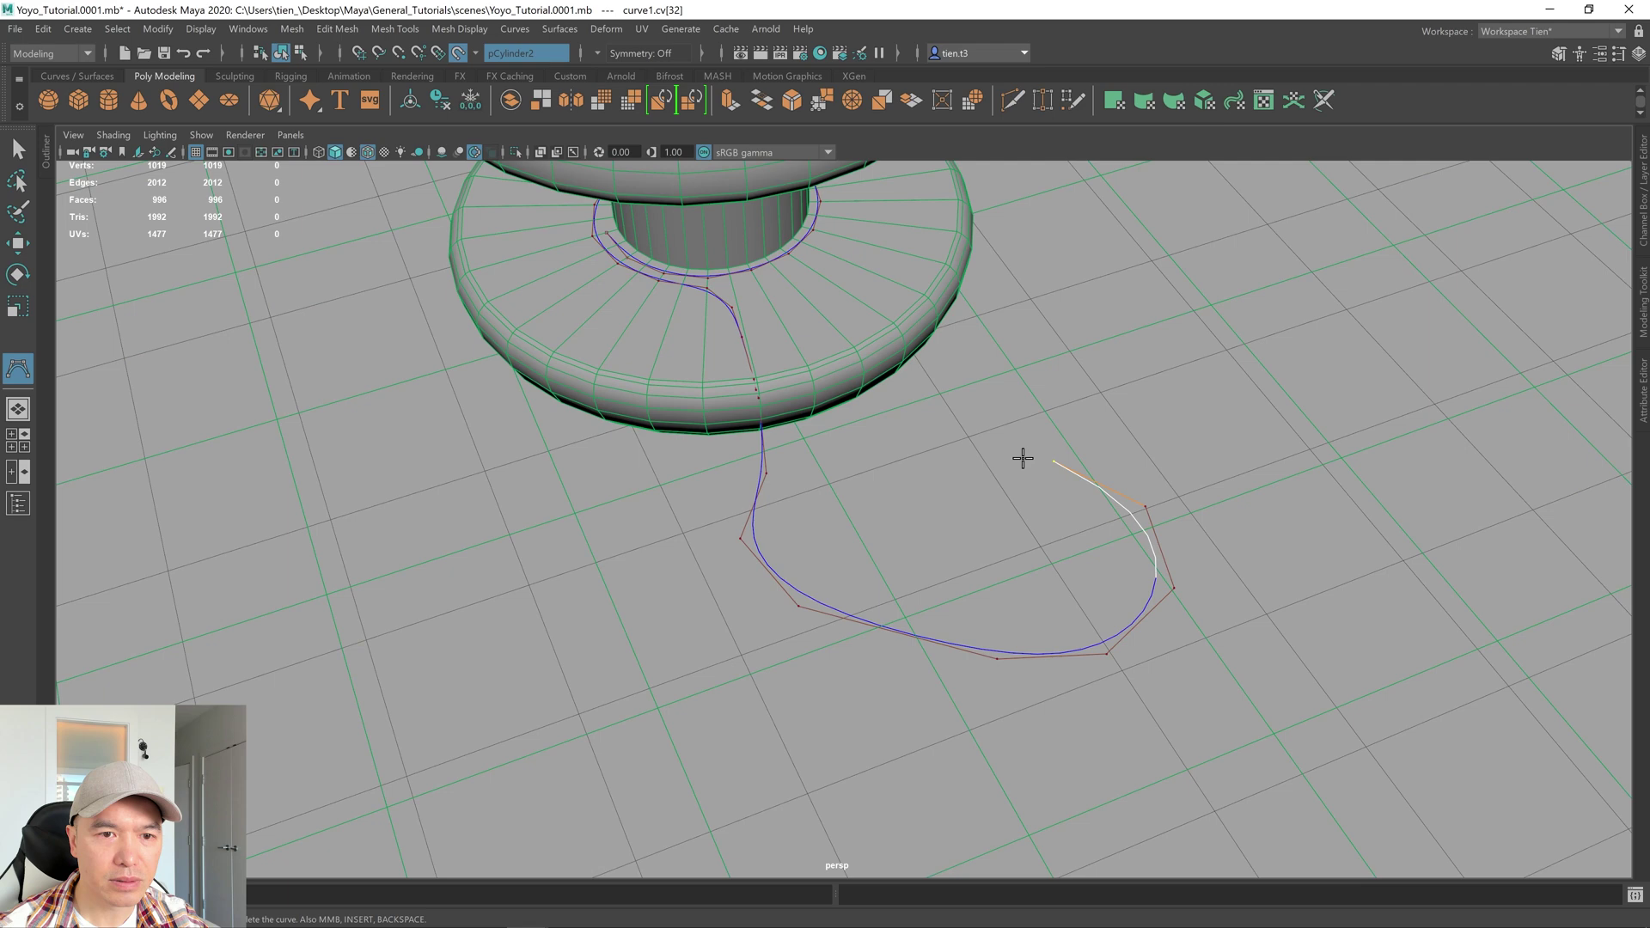
left_click(977, 477)
left_click(910, 550)
Cross the loop over the earlier string section with one control point close to either side of it
left_click_drag(869, 582, 683, 591, "alt")
scroll(683, 592, "up", 3)
middle_click_drag(684, 591, 802, 508, "alt")
scroll(791, 511, "up", 3)
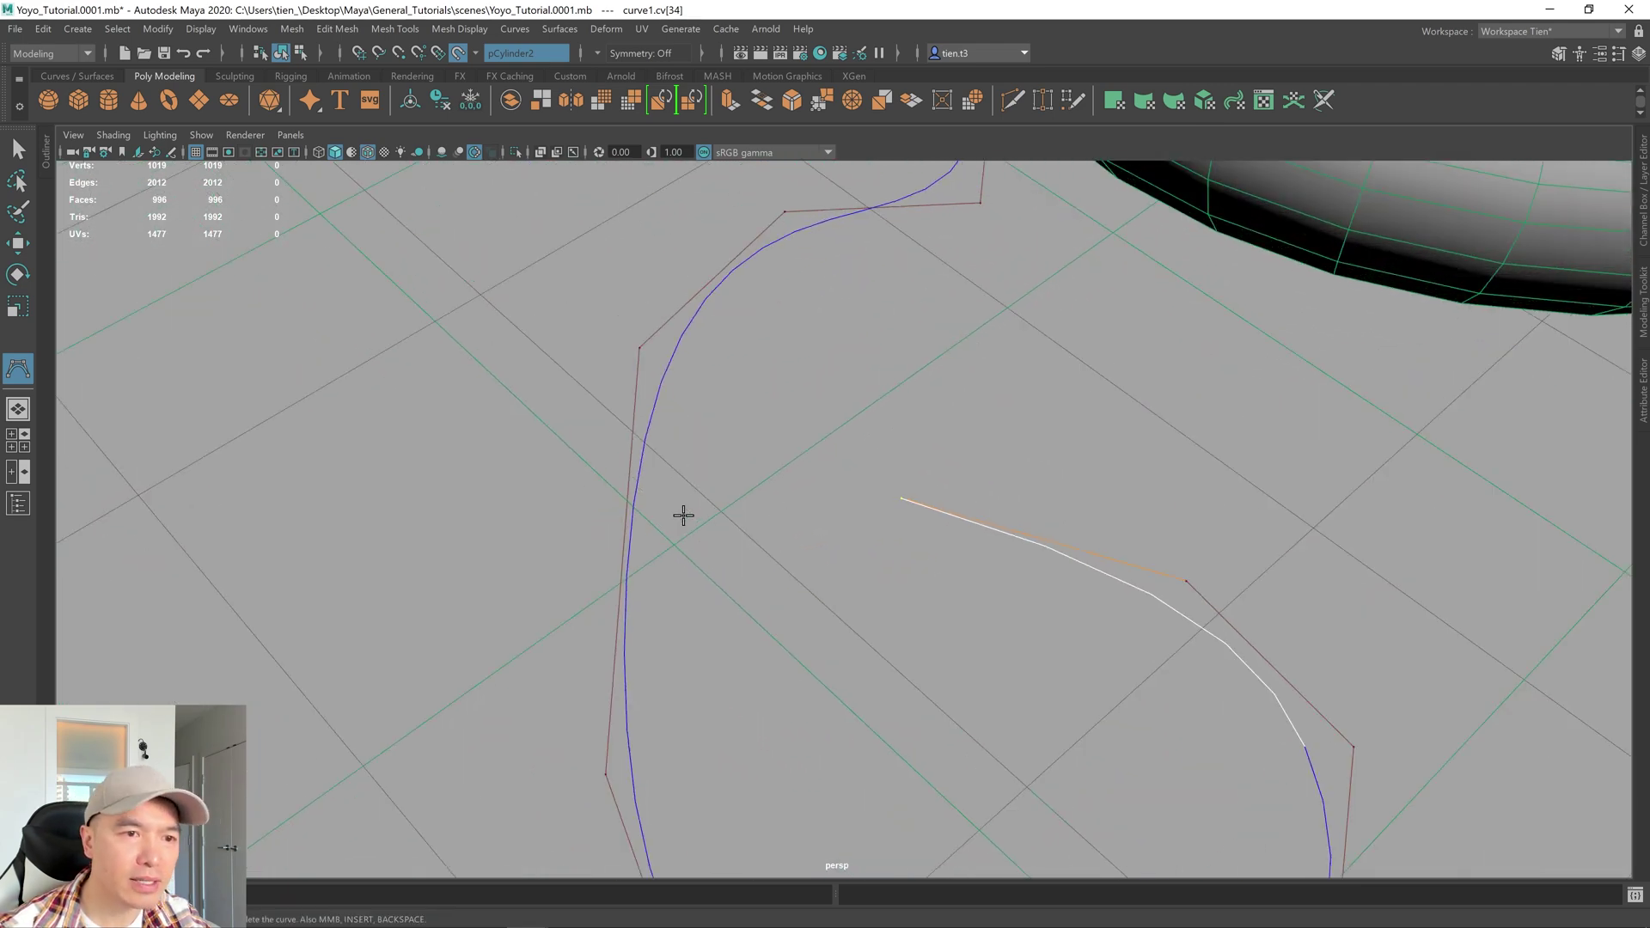
left_click(669, 515)
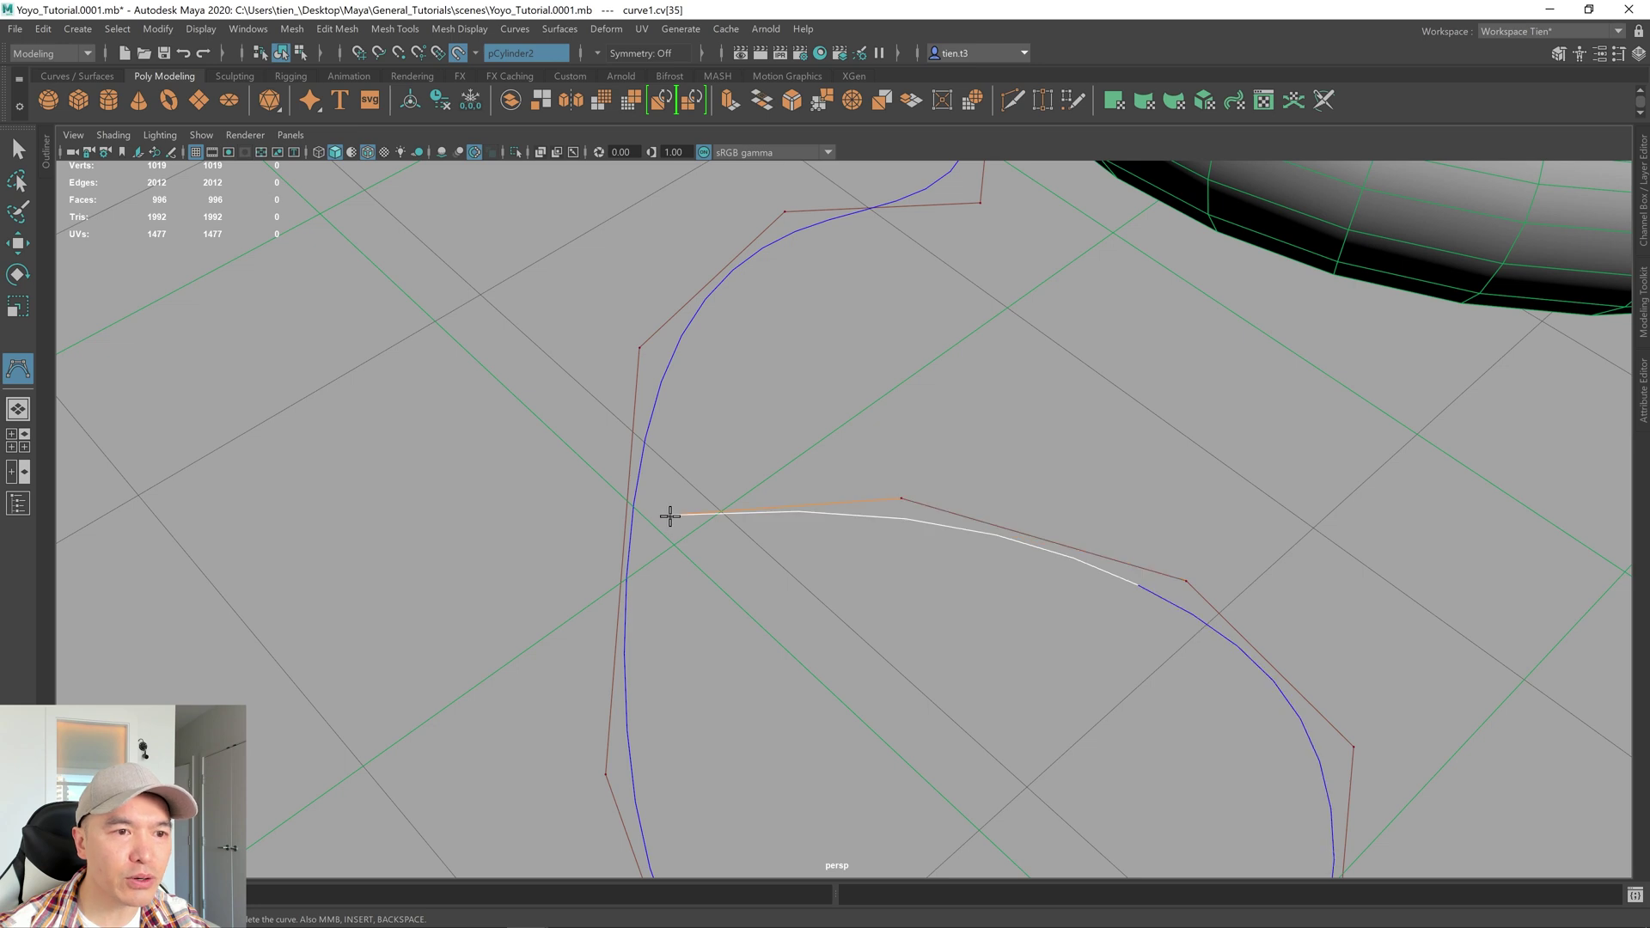
left_click(590, 516)
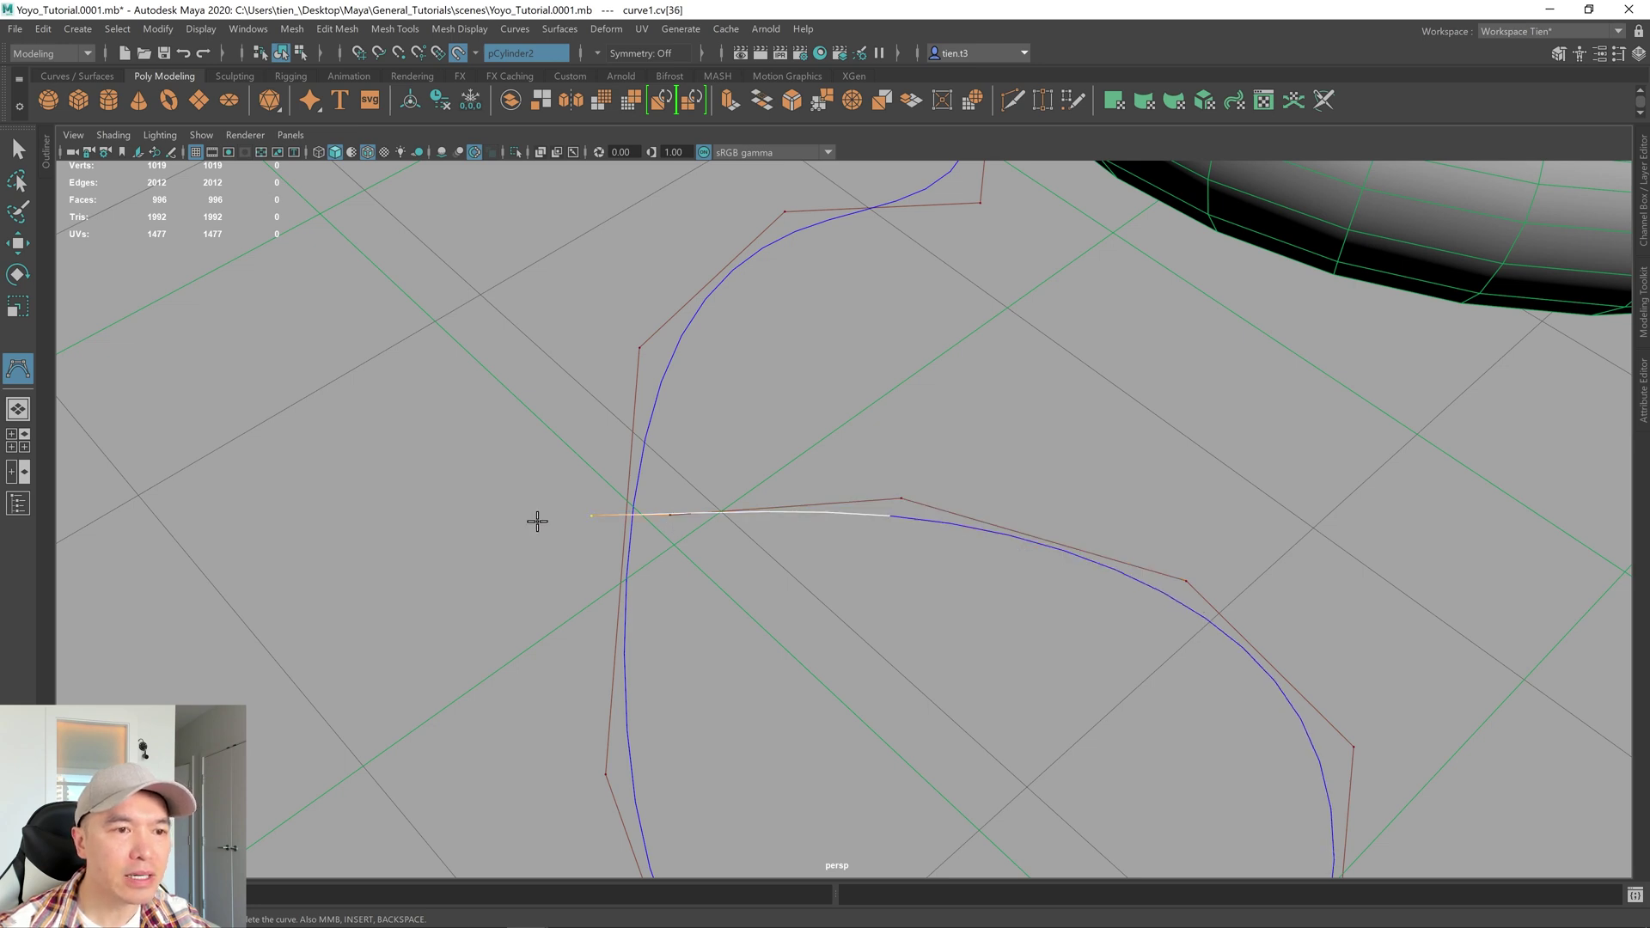
Extend the string beyond the crossing with five control points in a wavy tail on the ground and finish the curve
scroll(508, 554, "down", 2)
left_click(510, 556)
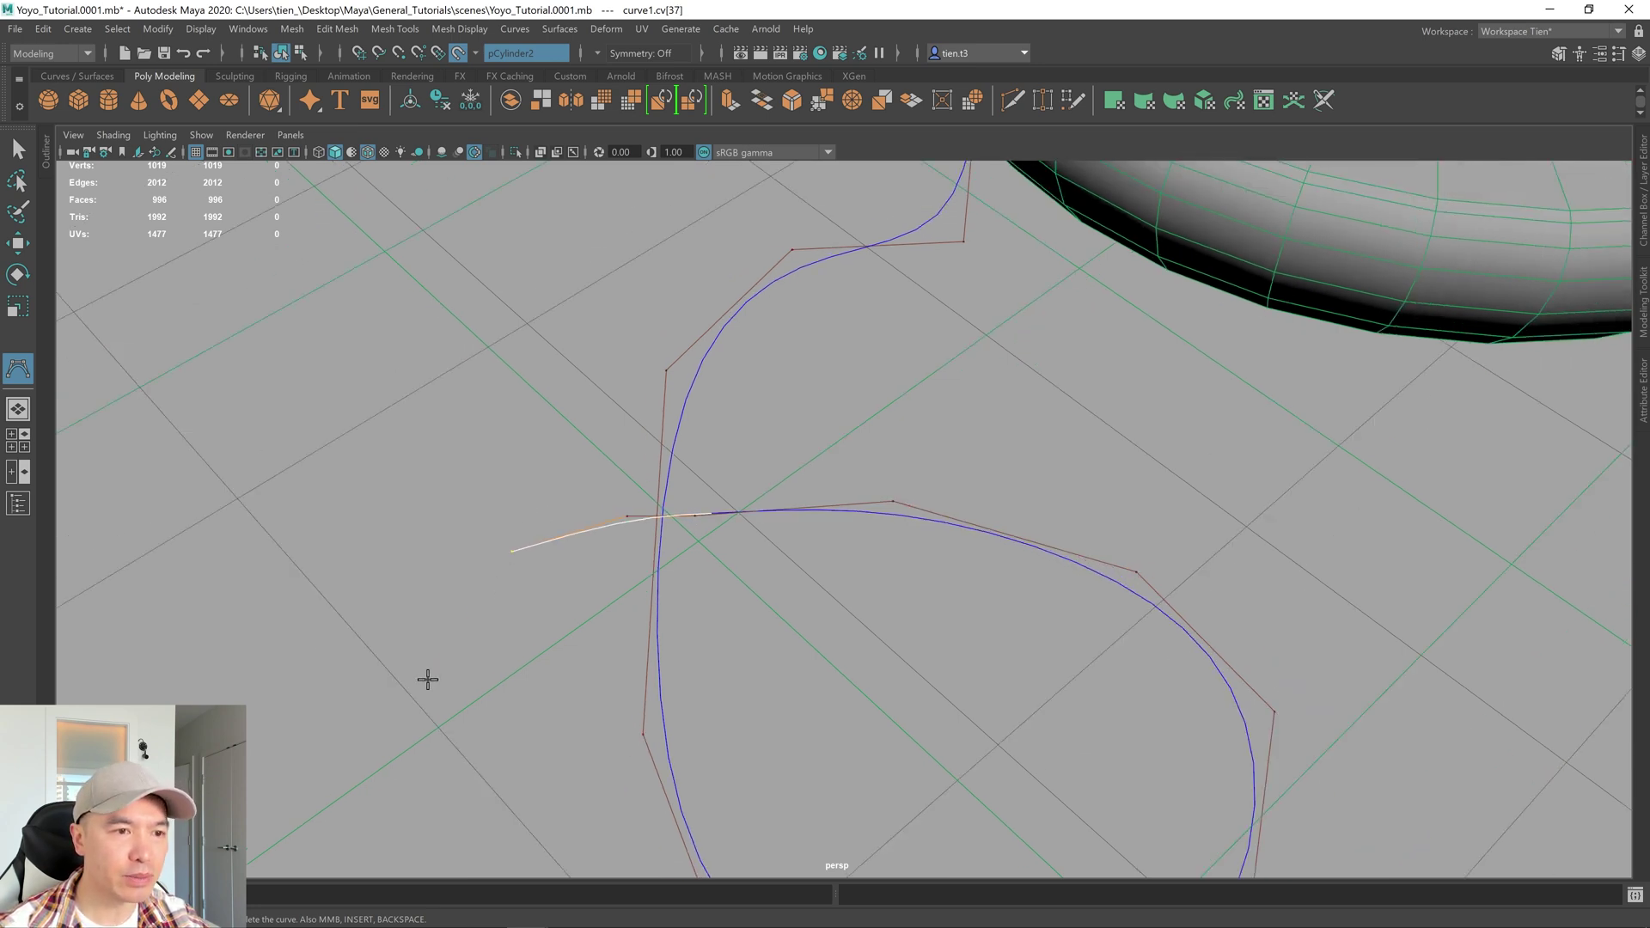
left_click(426, 685)
left_click(273, 767)
left_click(155, 730)
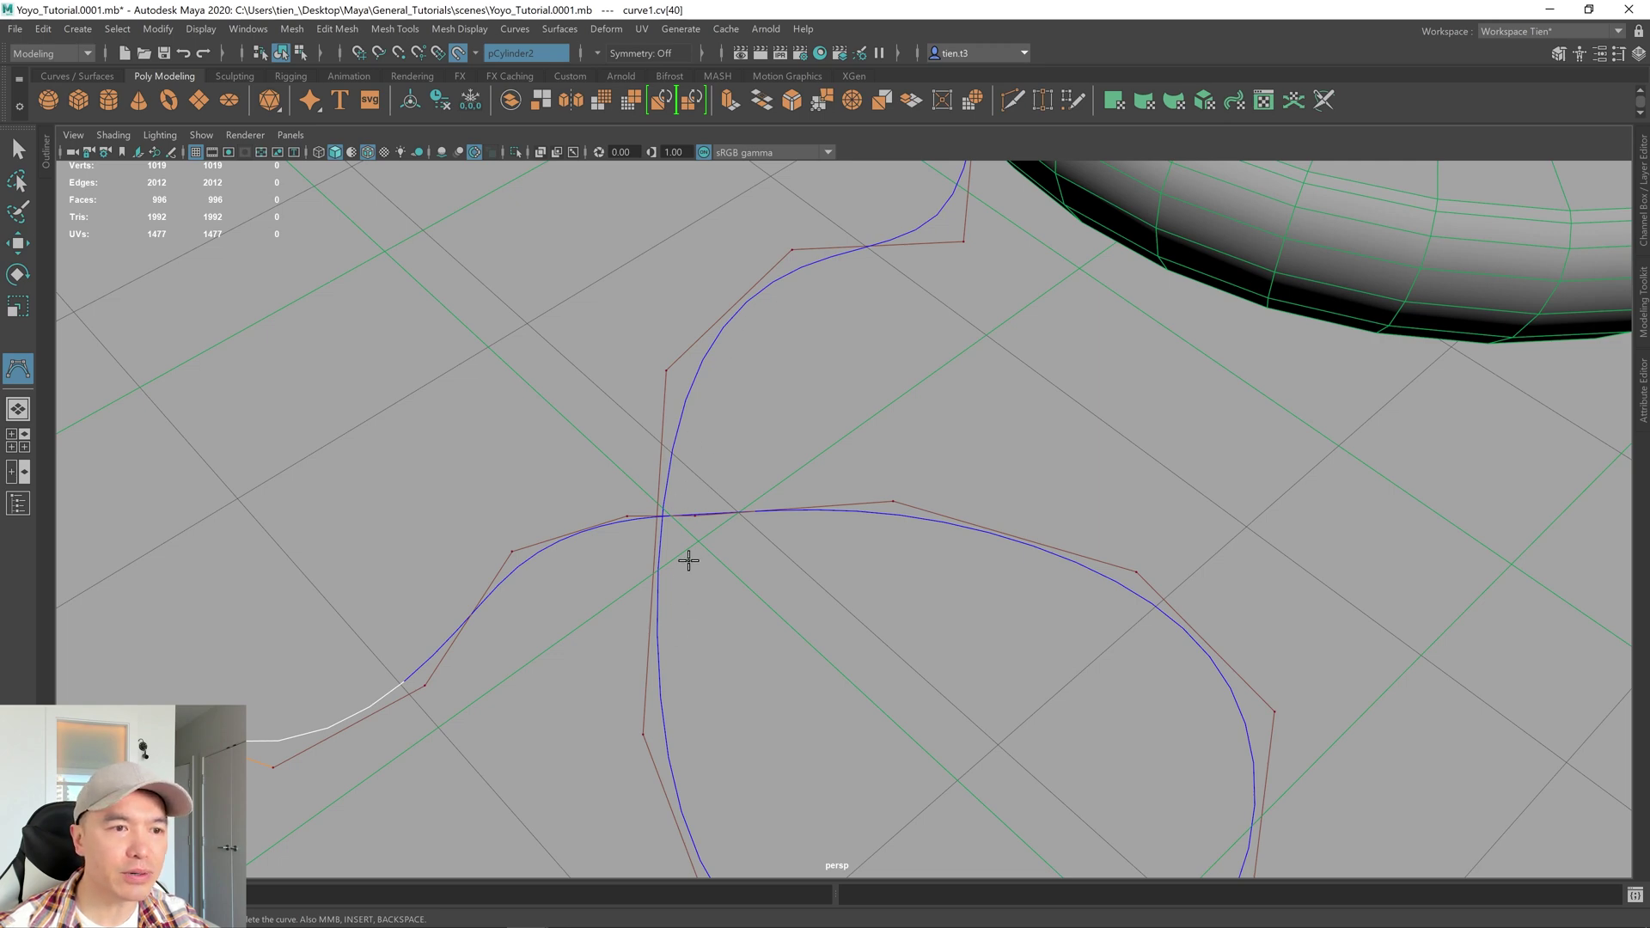
left_click_drag(685, 560, 504, 727, "alt")
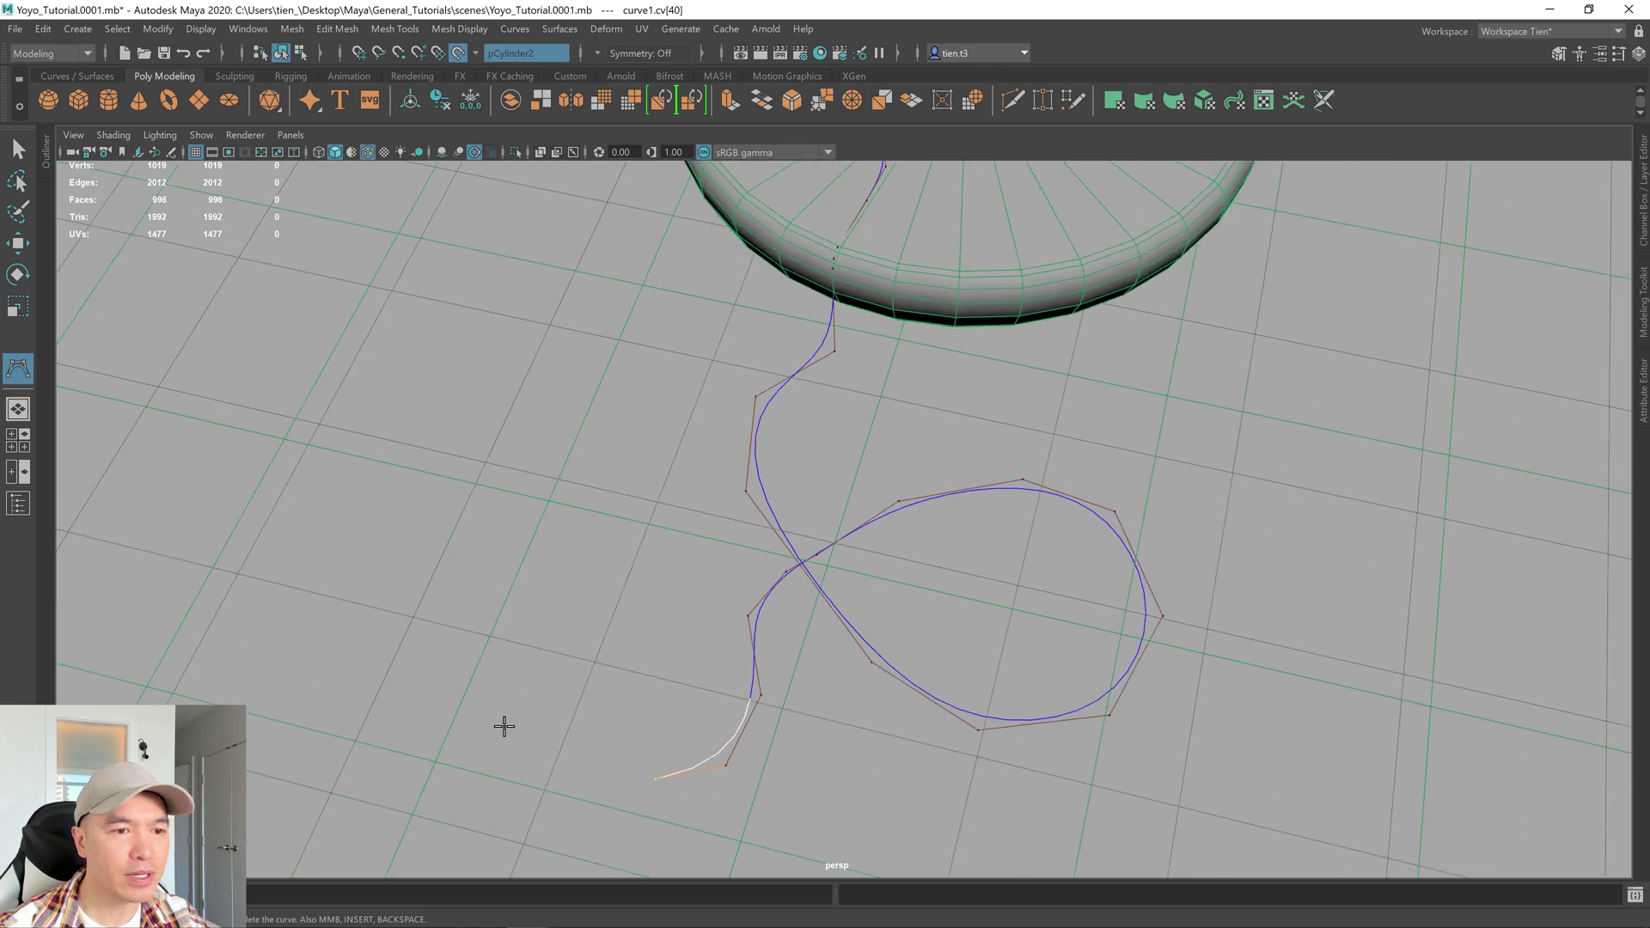
left_click(515, 733)
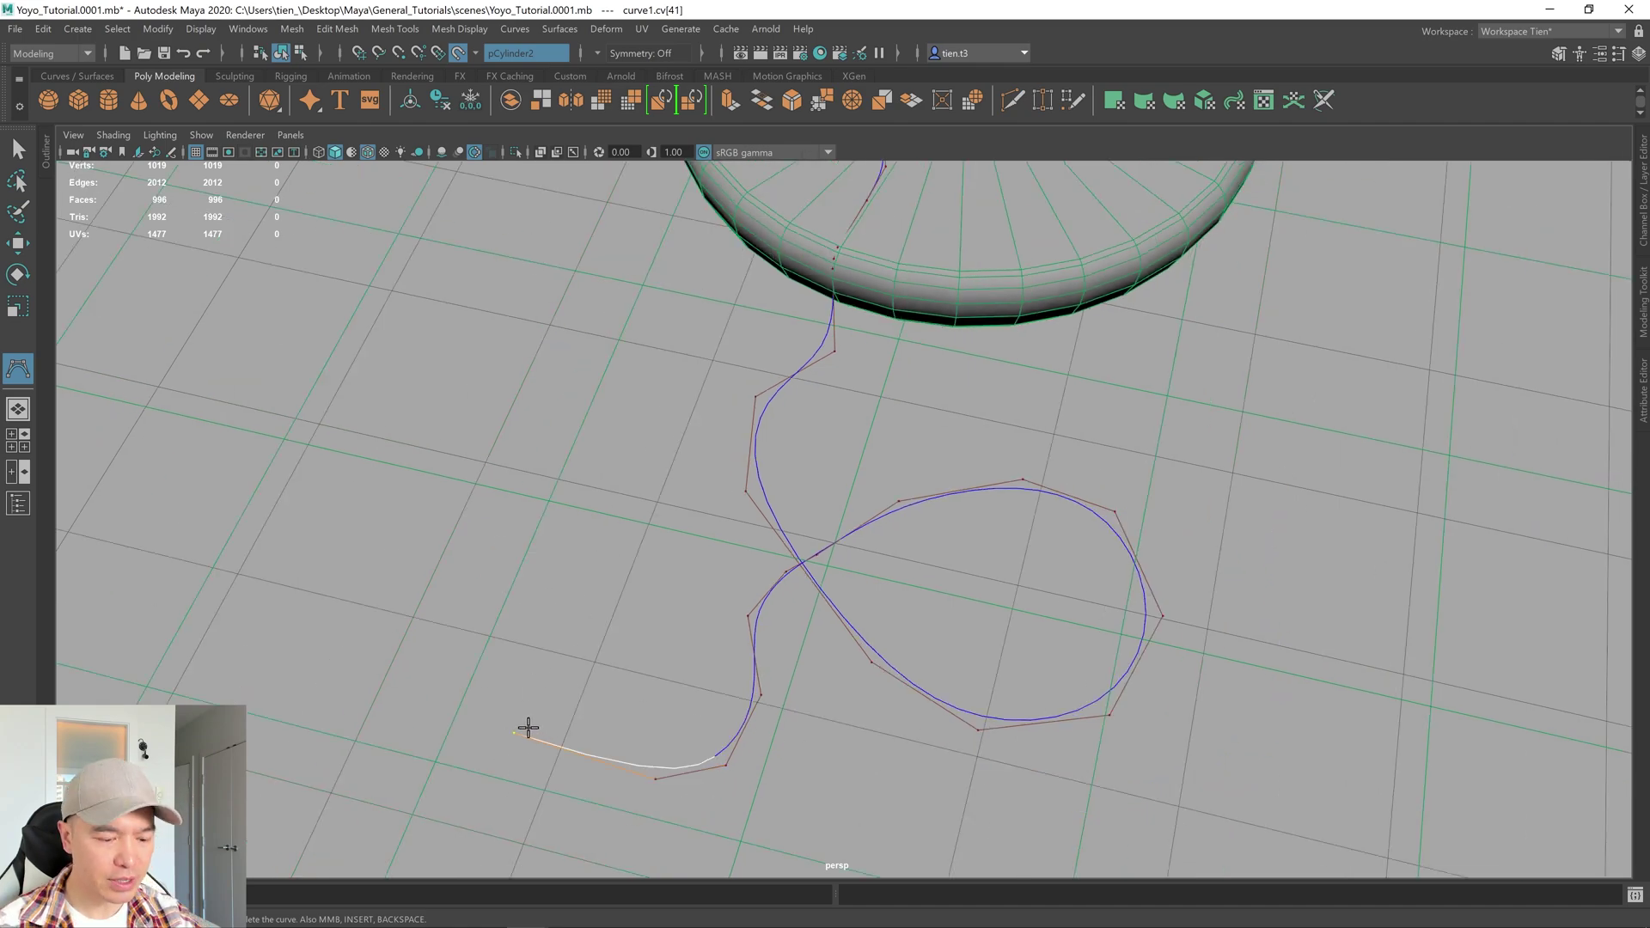
key("q")
Examine the finished string curve around the axle, over the disc rim and along the ground from several angles
mouse_move(523, 733)
left_mouse_down("alt")
mouse_move(660, 621)
mouse_move(682, 633)
mouse_move(888, 508)
mouse_move(903, 586)
mouse_move(467, 367)
left_mouse_up("alt")
scroll(777, 520, "up", 3)
middle_click_drag(640, 543, 686, 578, "alt")
left_click_drag(686, 577, 723, 555, "alt")
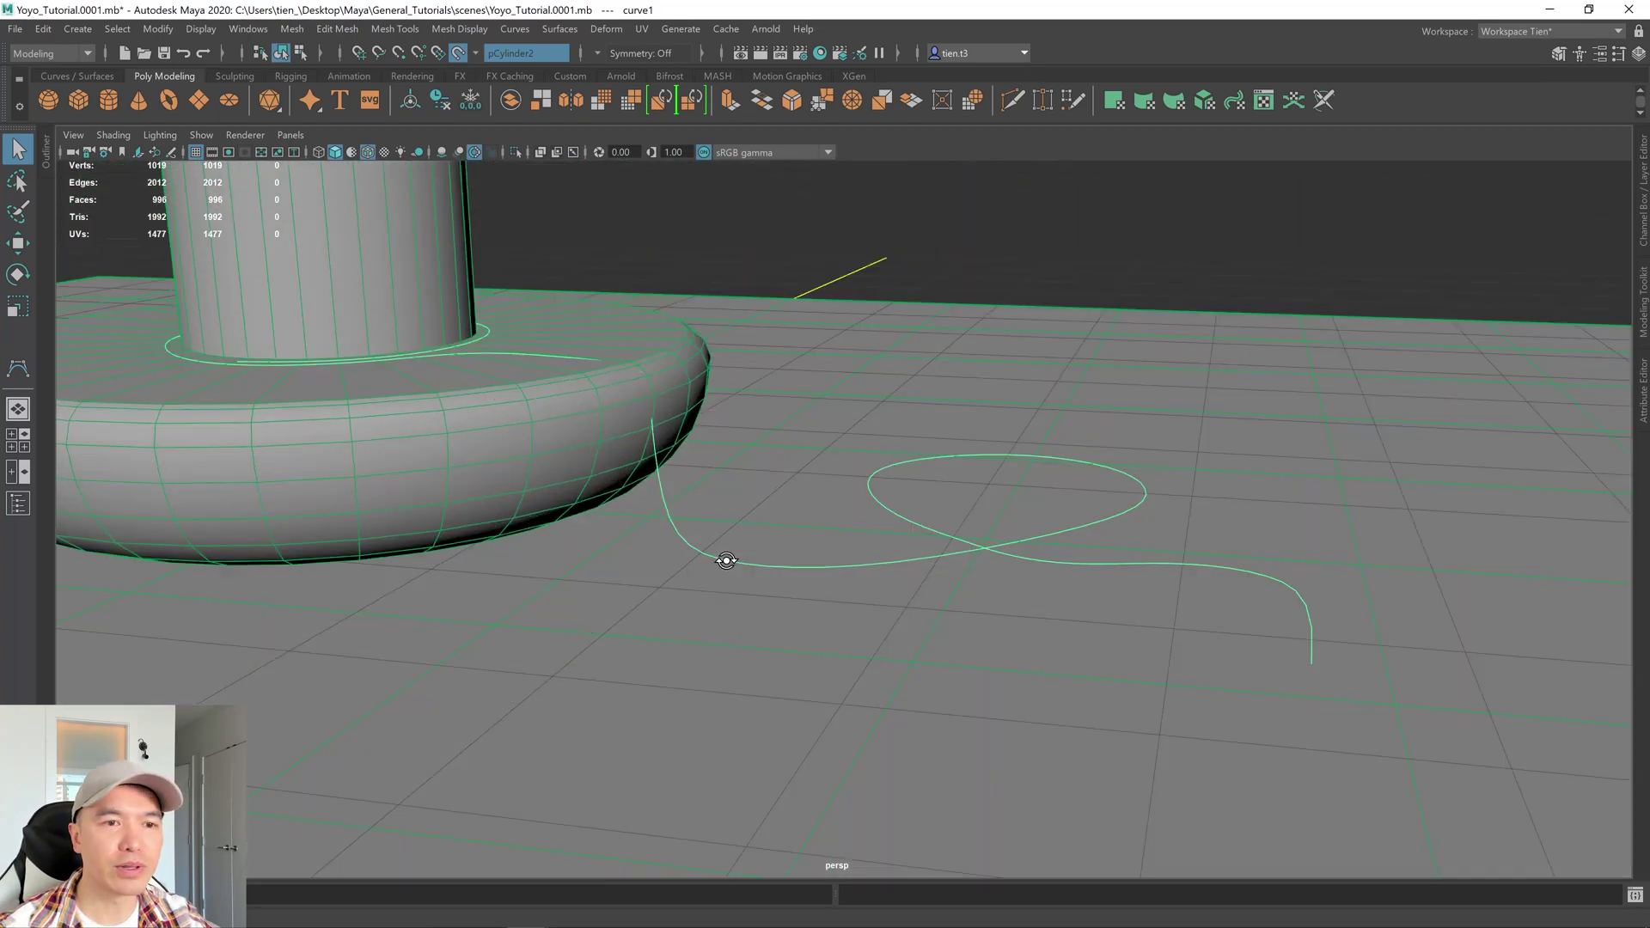
middle_click_drag(721, 548, 831, 617, "alt")
scroll(821, 619, "down", 2)
left_click_drag(821, 619, 792, 610, "alt")
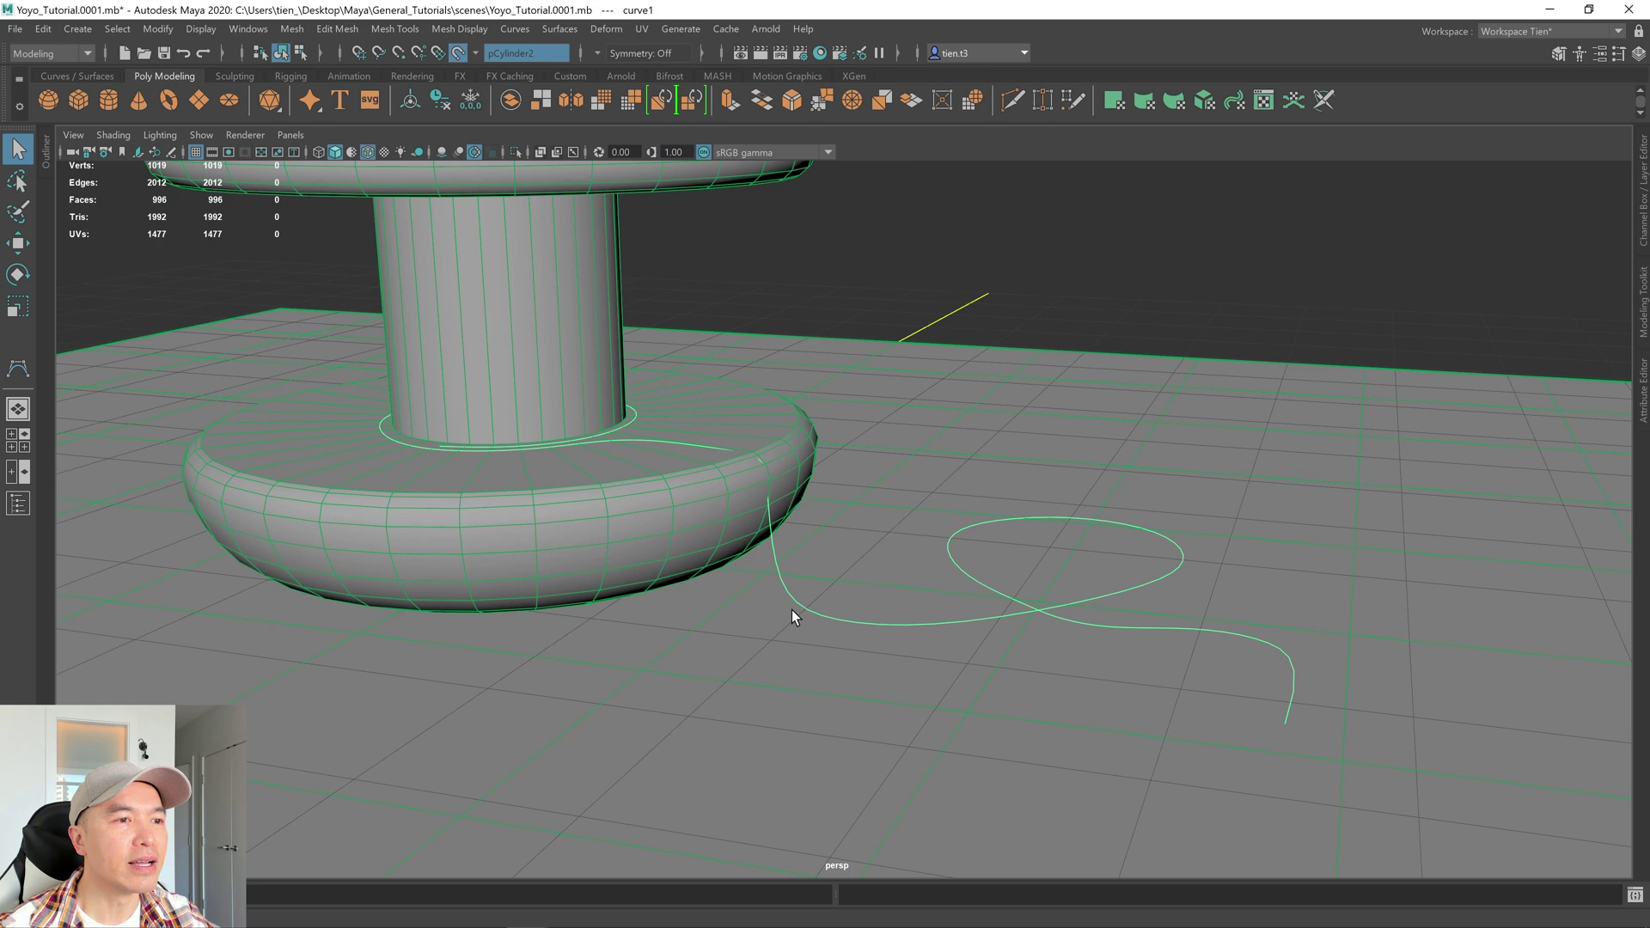
scroll(585, 617, "down", 2)
left_click_drag(585, 618, 628, 628, "alt")
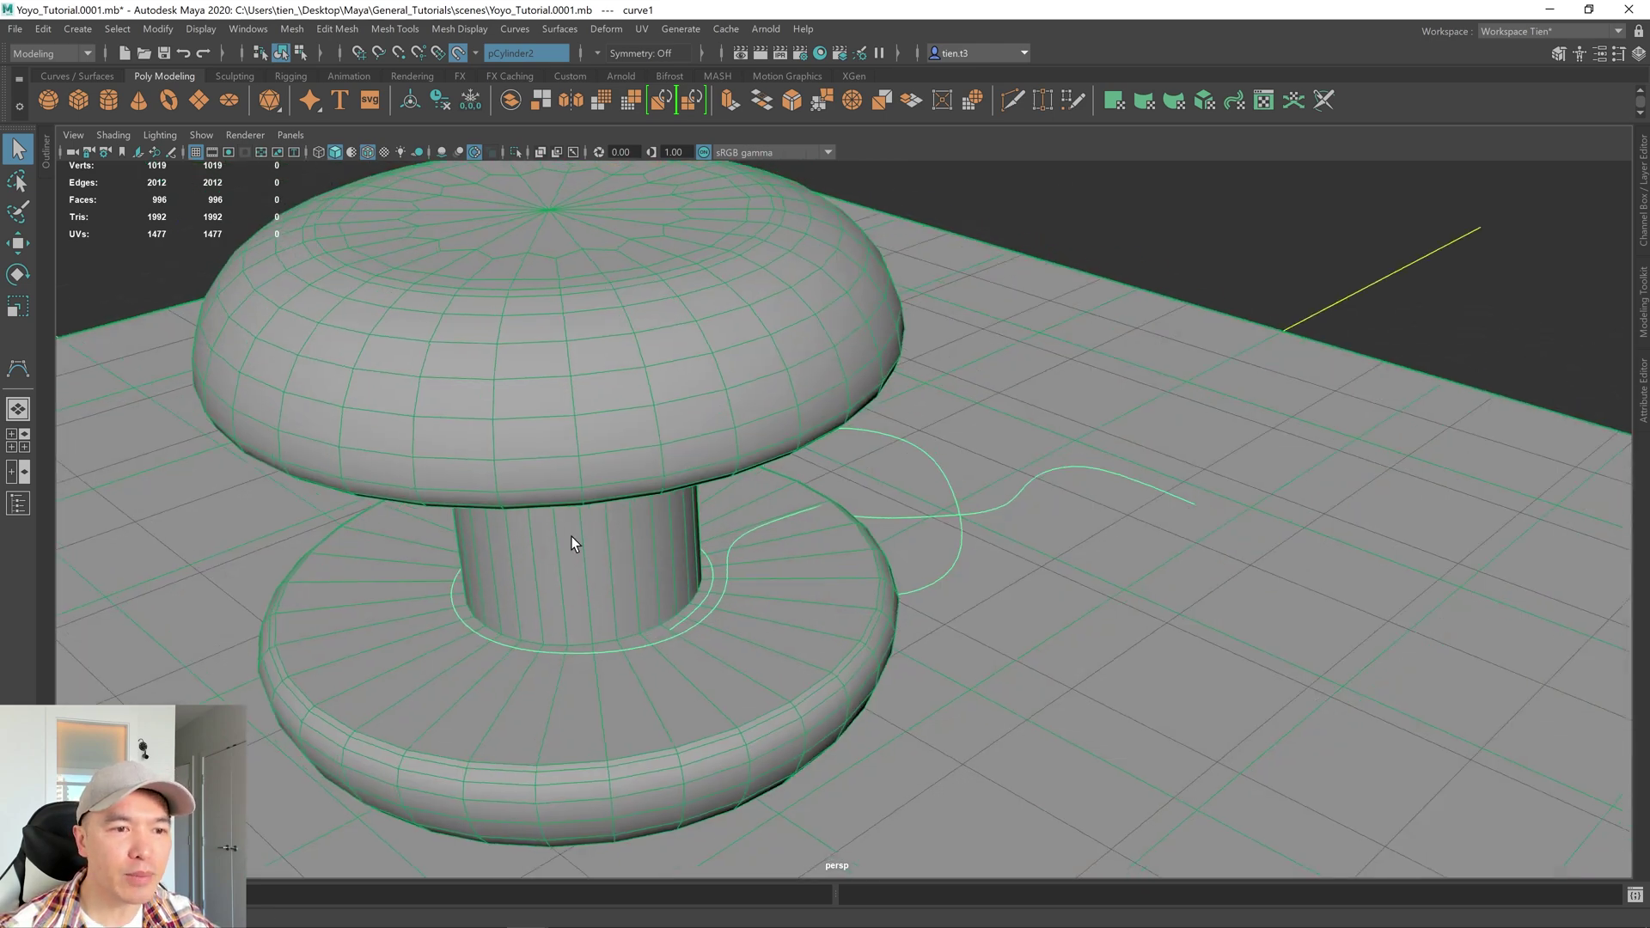
right_click_drag(771, 610, 680, 574, "alt")
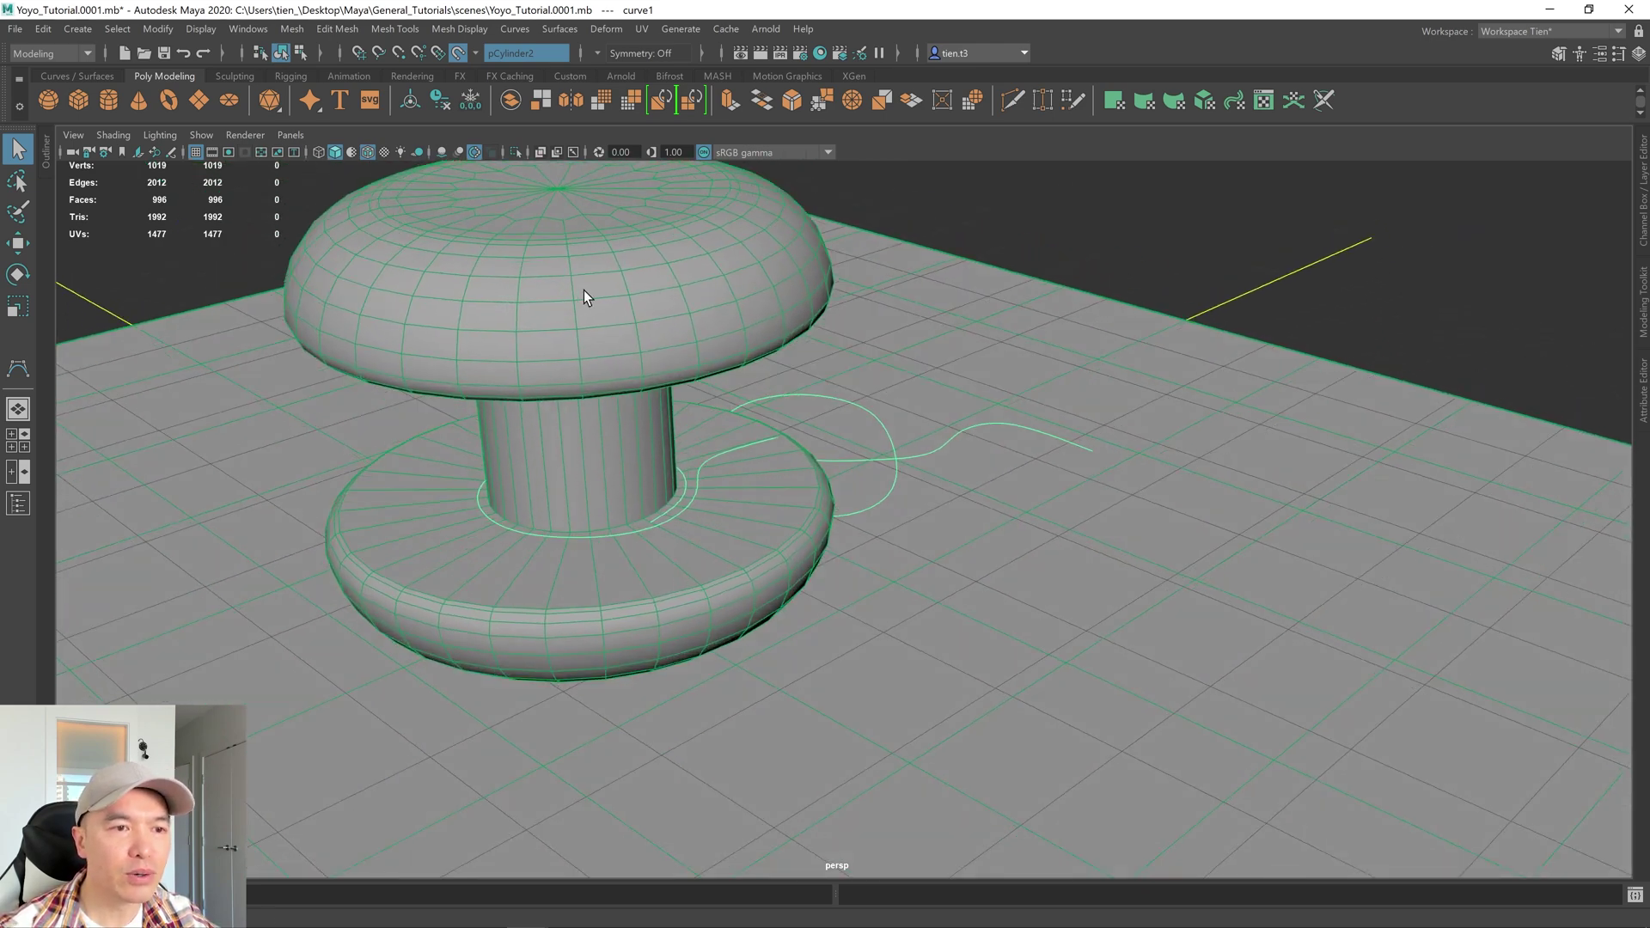
Deselect the curve and turn off the live surface
left_click(582, 346)
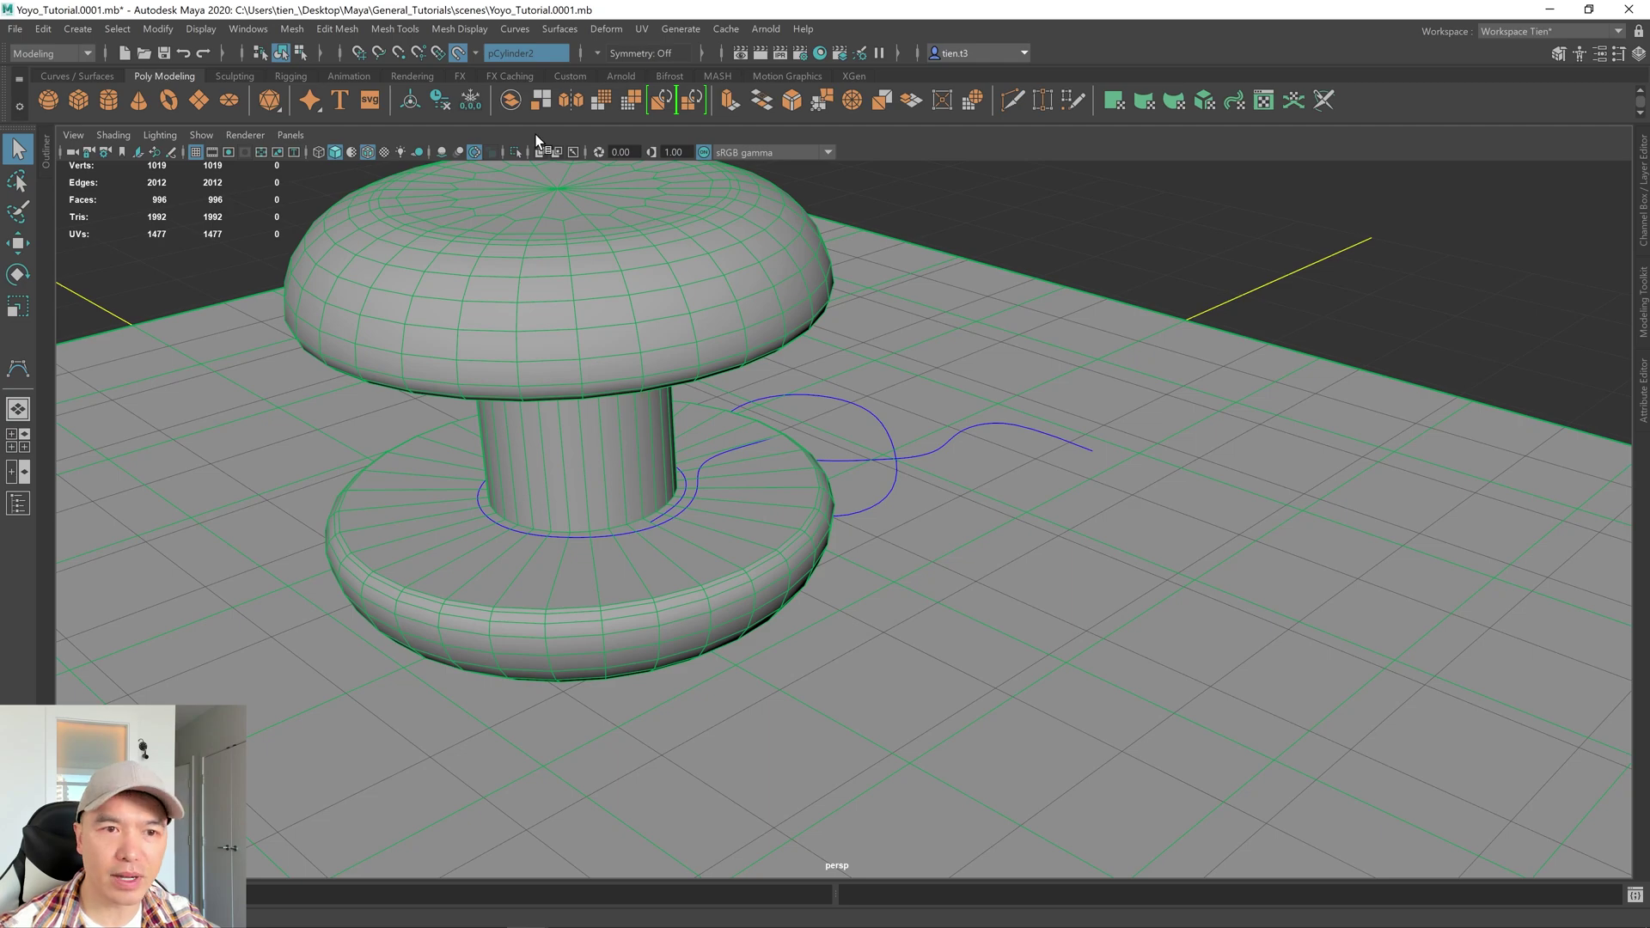
left_click(457, 54)
left_click_drag(618, 225, 573, 394, "alt")
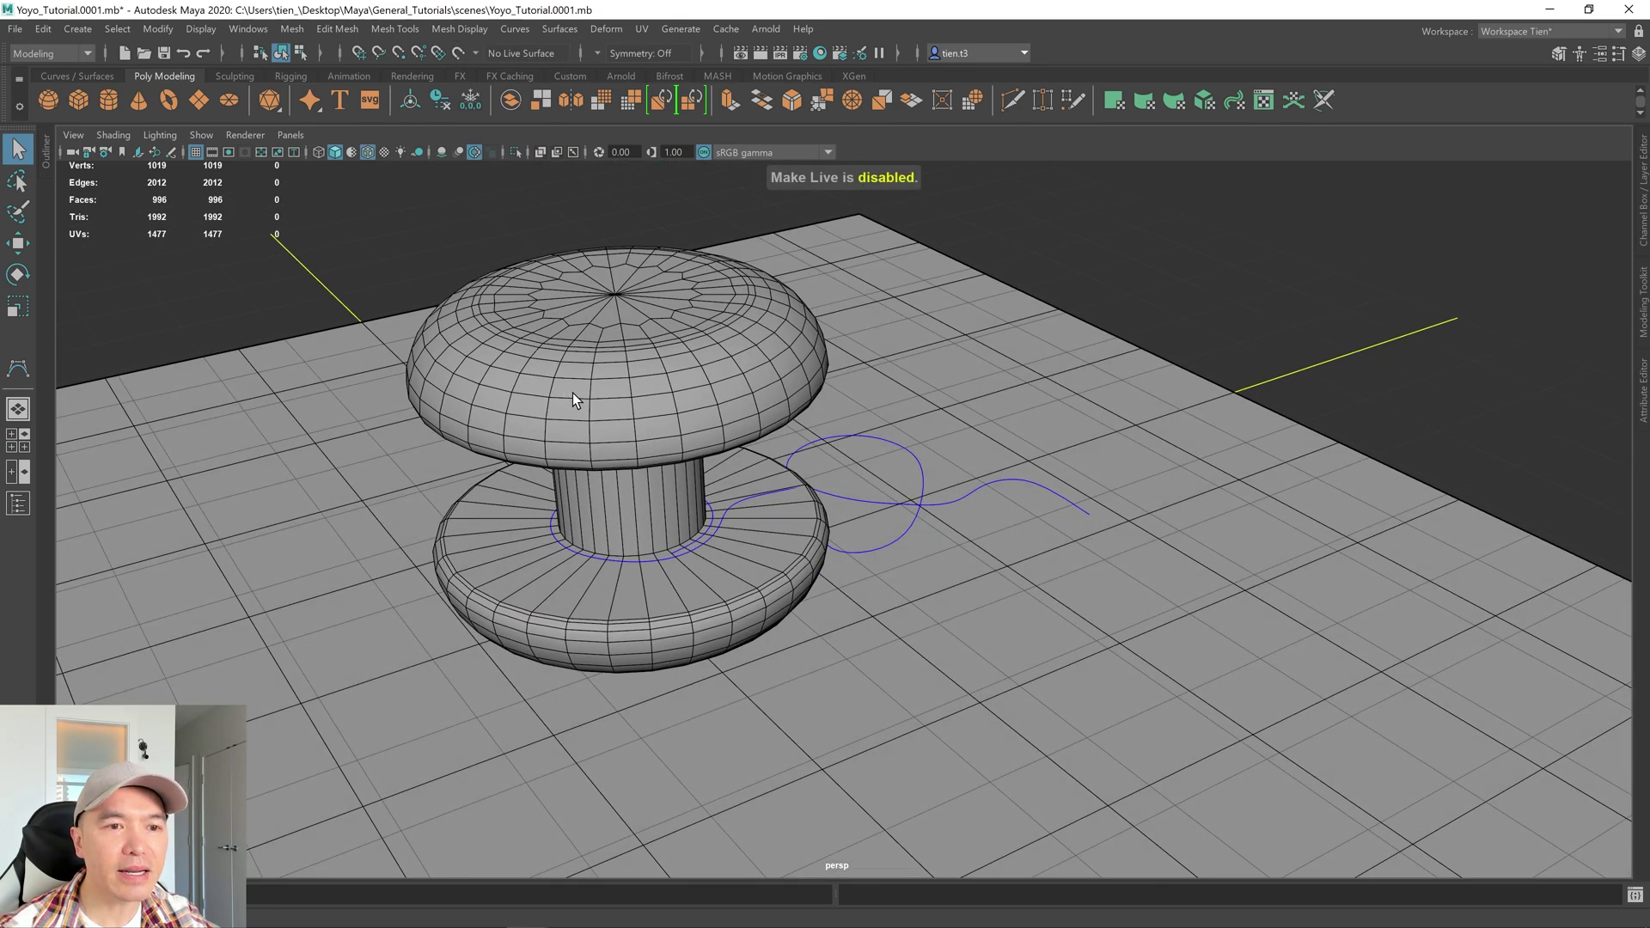
Hide the combined yoyo and ground mesh, leaving only the string curve in view
left_click(632, 384)
key("ctrl+h")
right_click_drag(637, 384, 638, 409, "alt")
left_click_drag(639, 409, 607, 447, "alt")
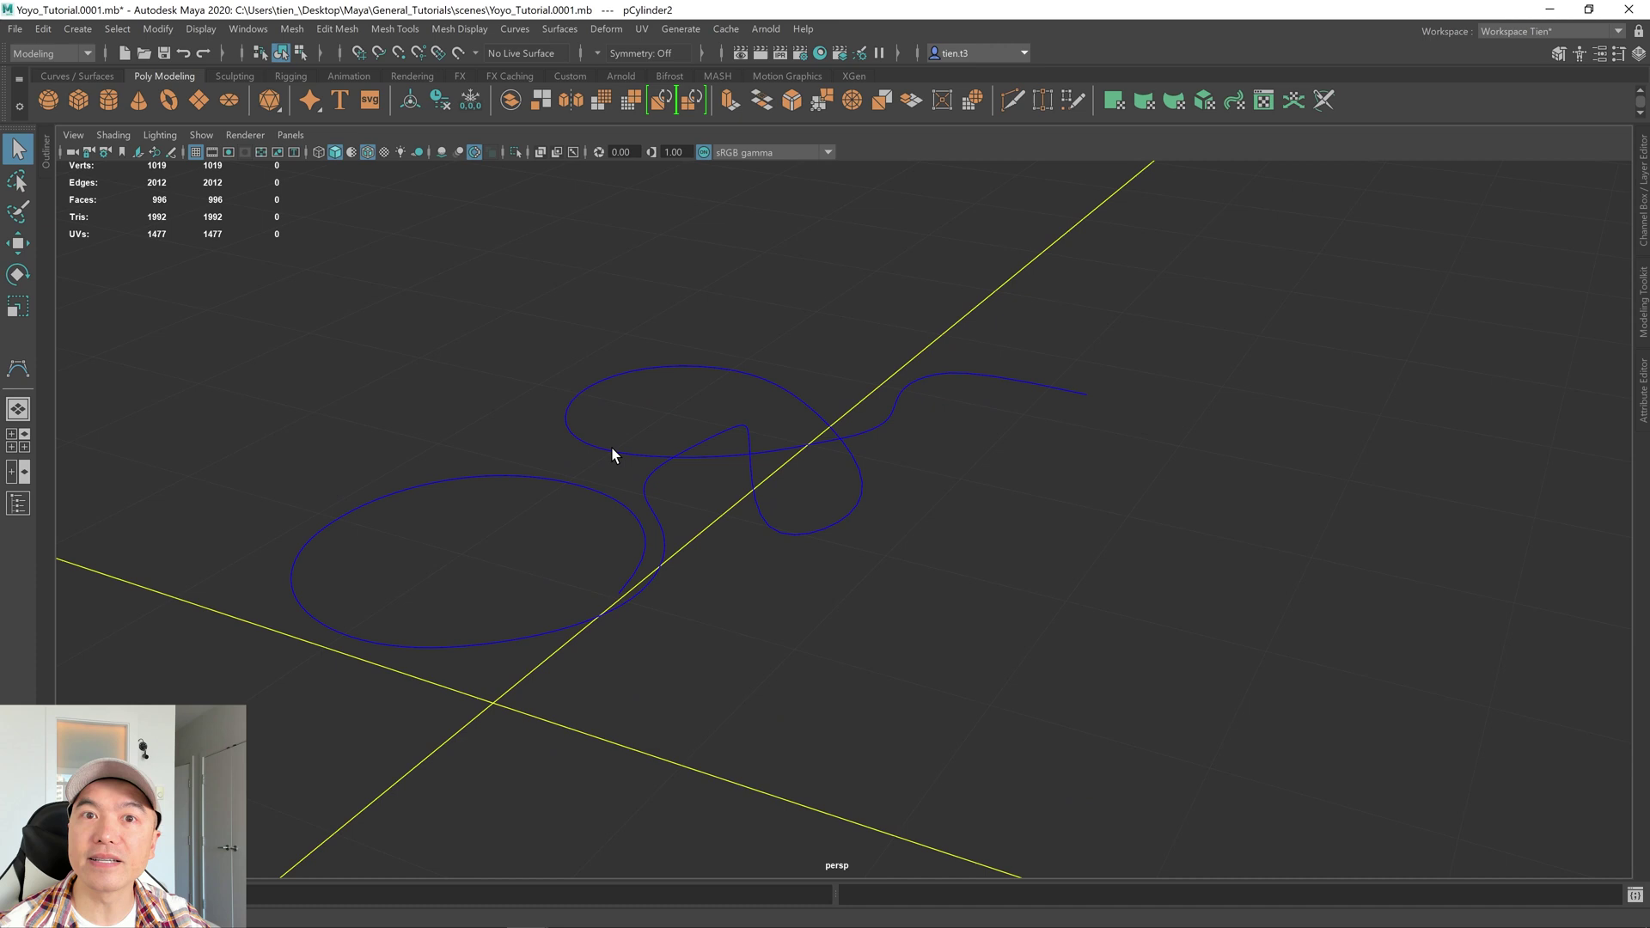
Create a default polygon cylinder at the origin
left_click(193, 152)
left_click(116, 100)
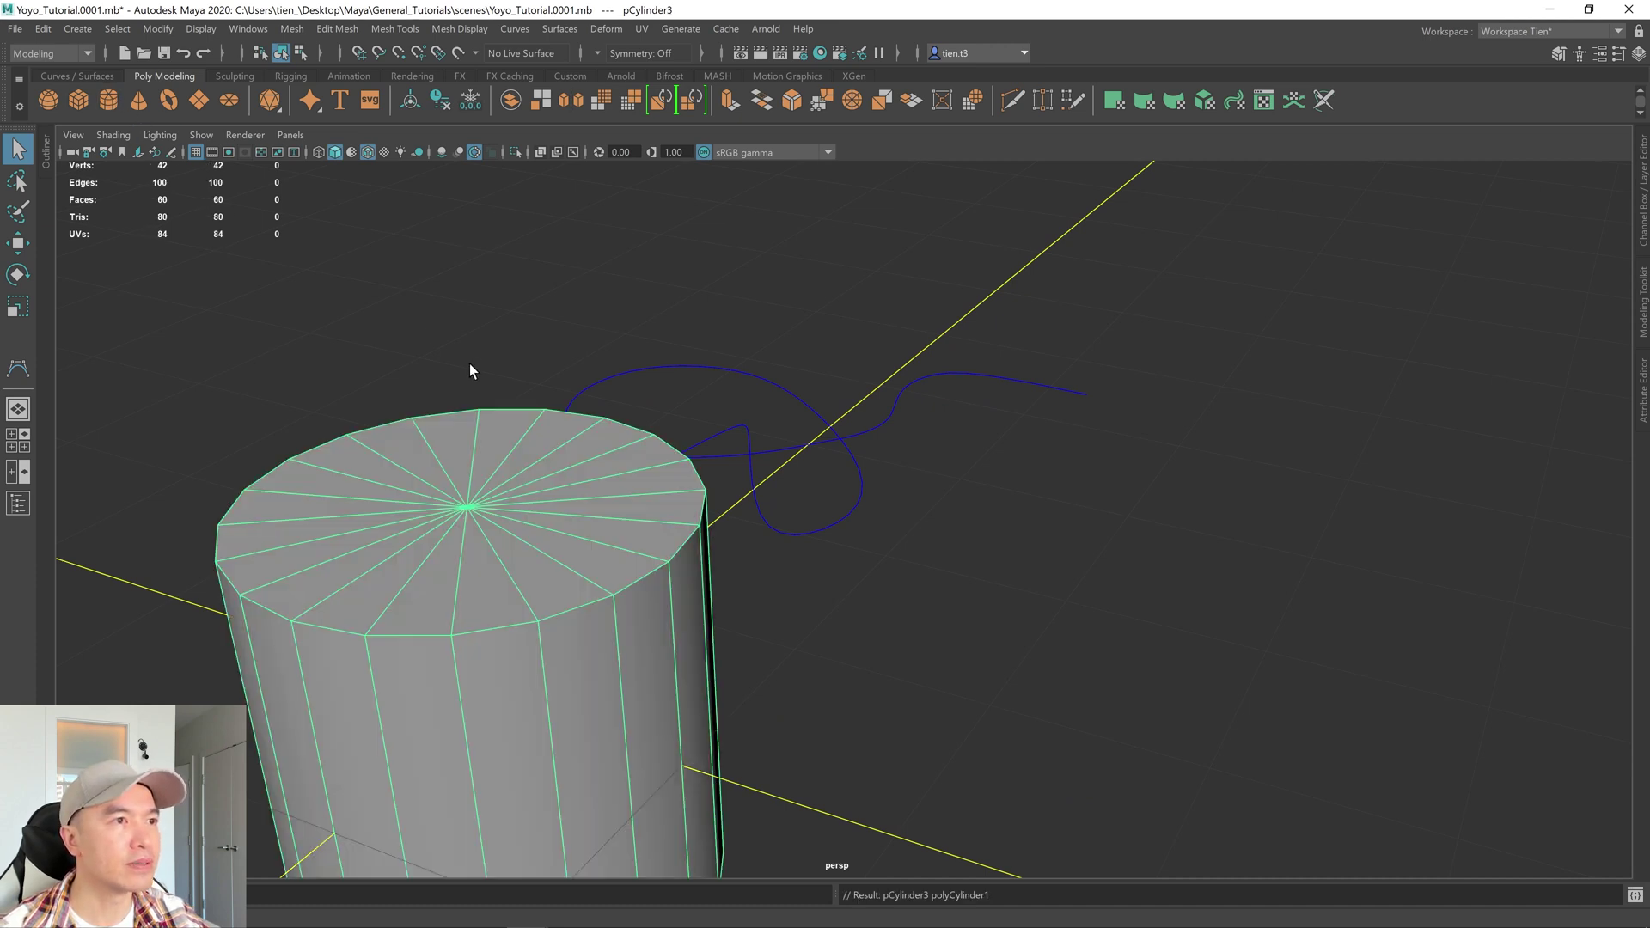
left_click_drag(469, 364, 549, 508, "alt")
scroll(545, 509, "down", 3)
scroll(545, 509, "down", 2)
middle_click_drag(545, 509, 585, 455, "alt")
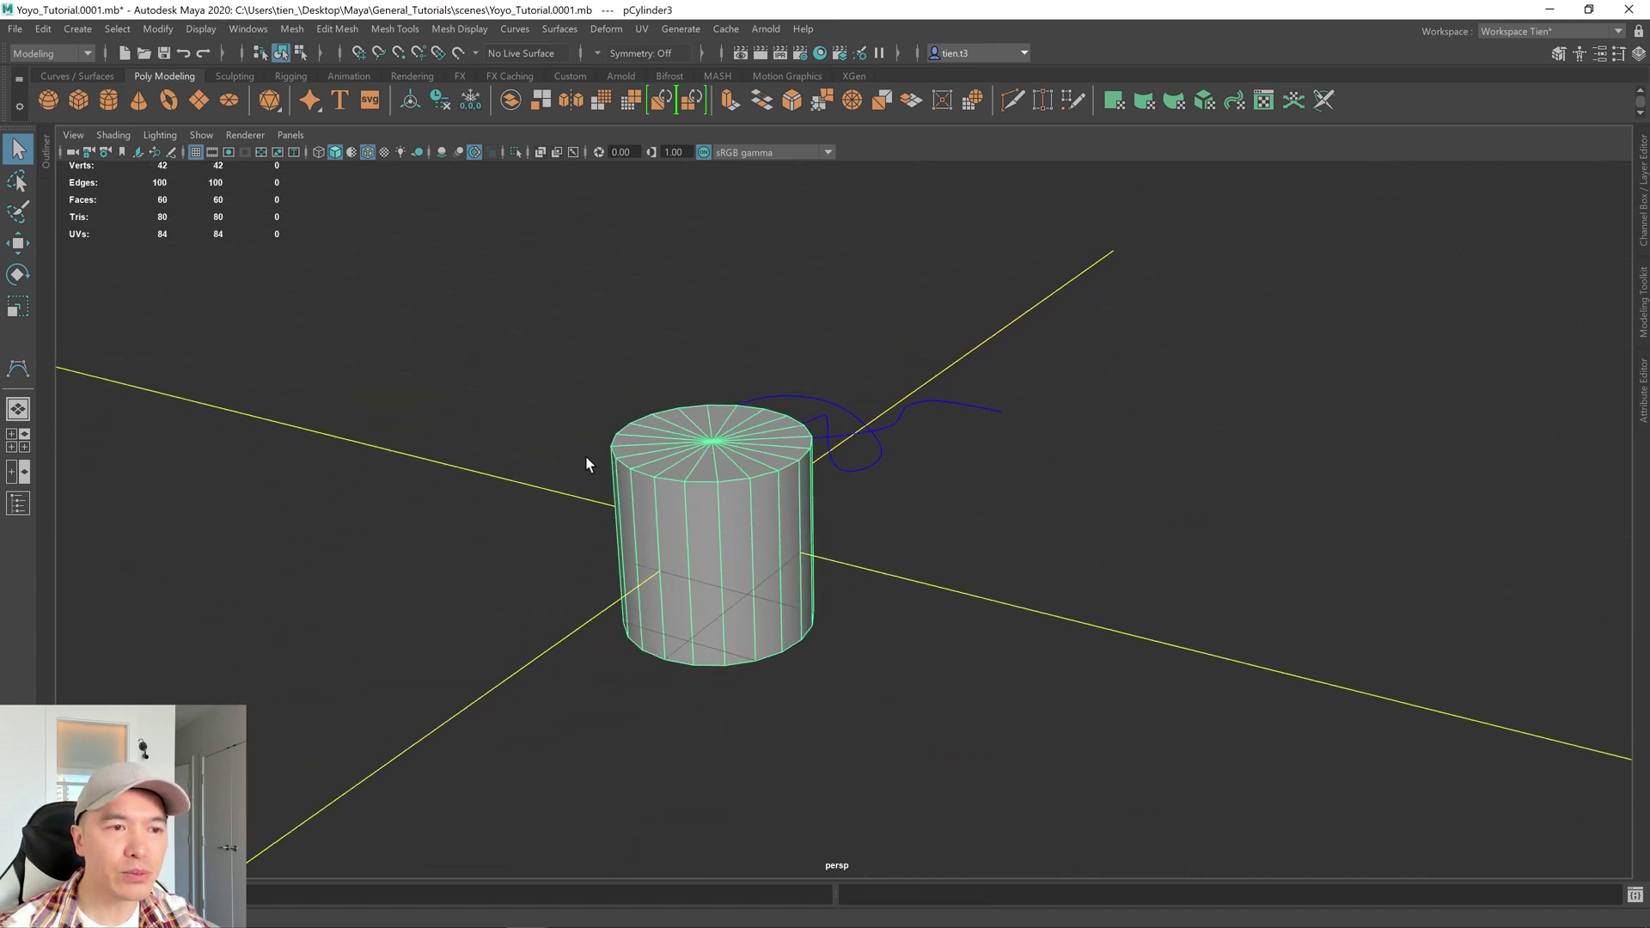
Rotate the new polygon cylinder onto its side
key("e")
left_click_drag(722, 464, 611, 524, "alt")
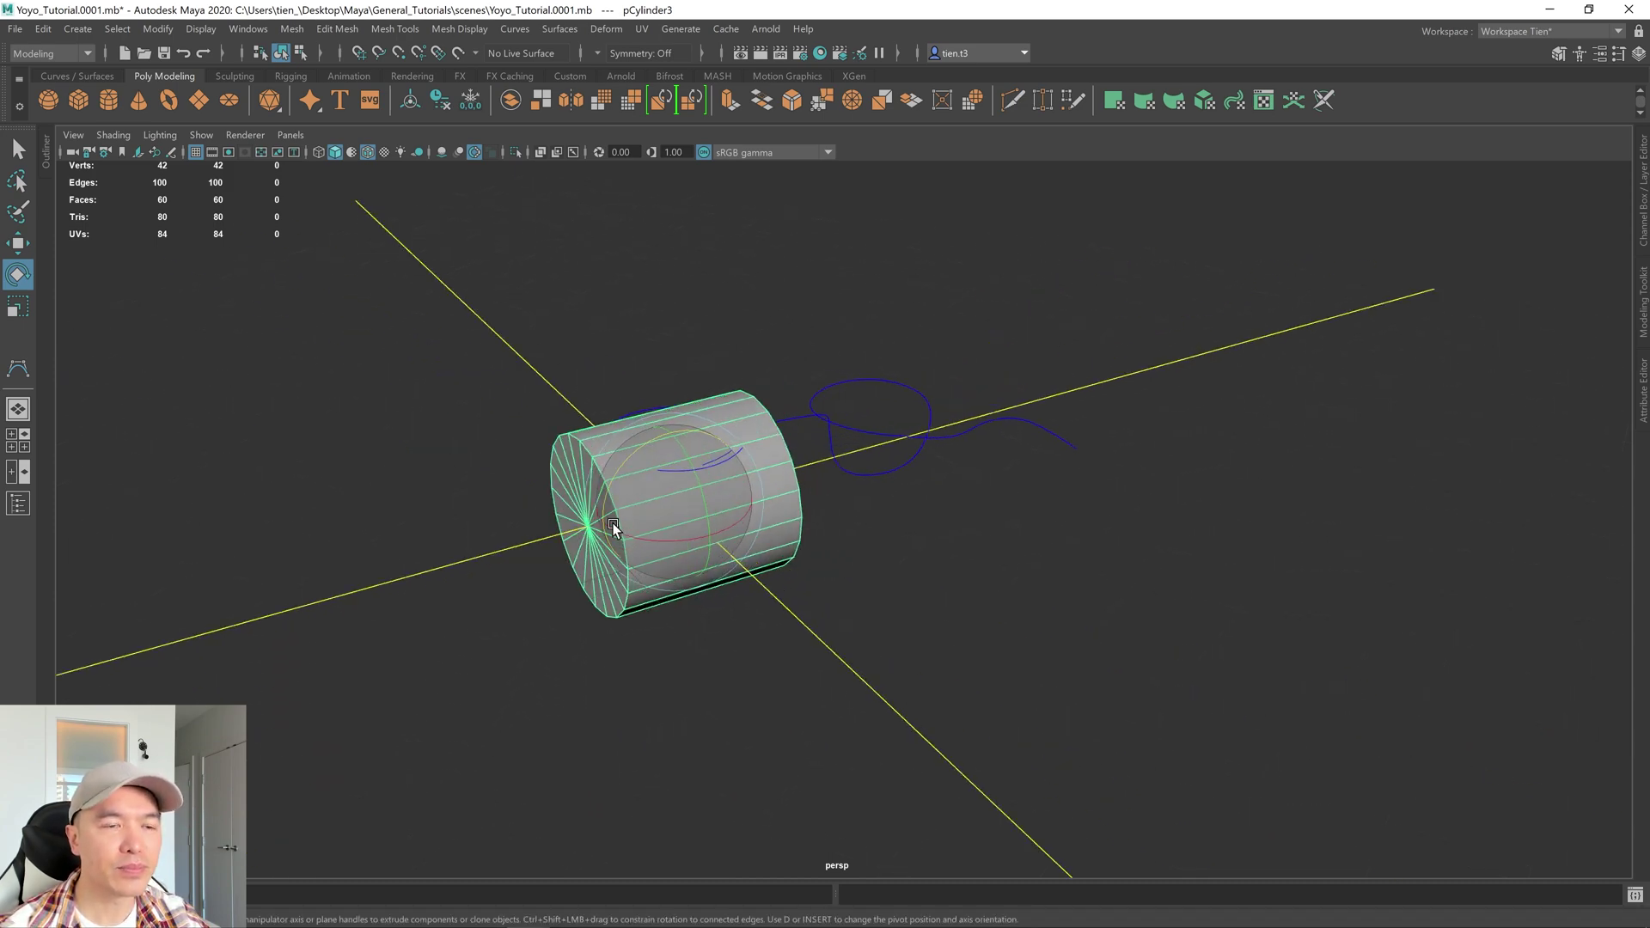
scroll(628, 511, "up", 3)
left_click_drag(748, 578, 674, 552, "alt")
Set the cylinder's Subdivisions Axis to 8
key("t")
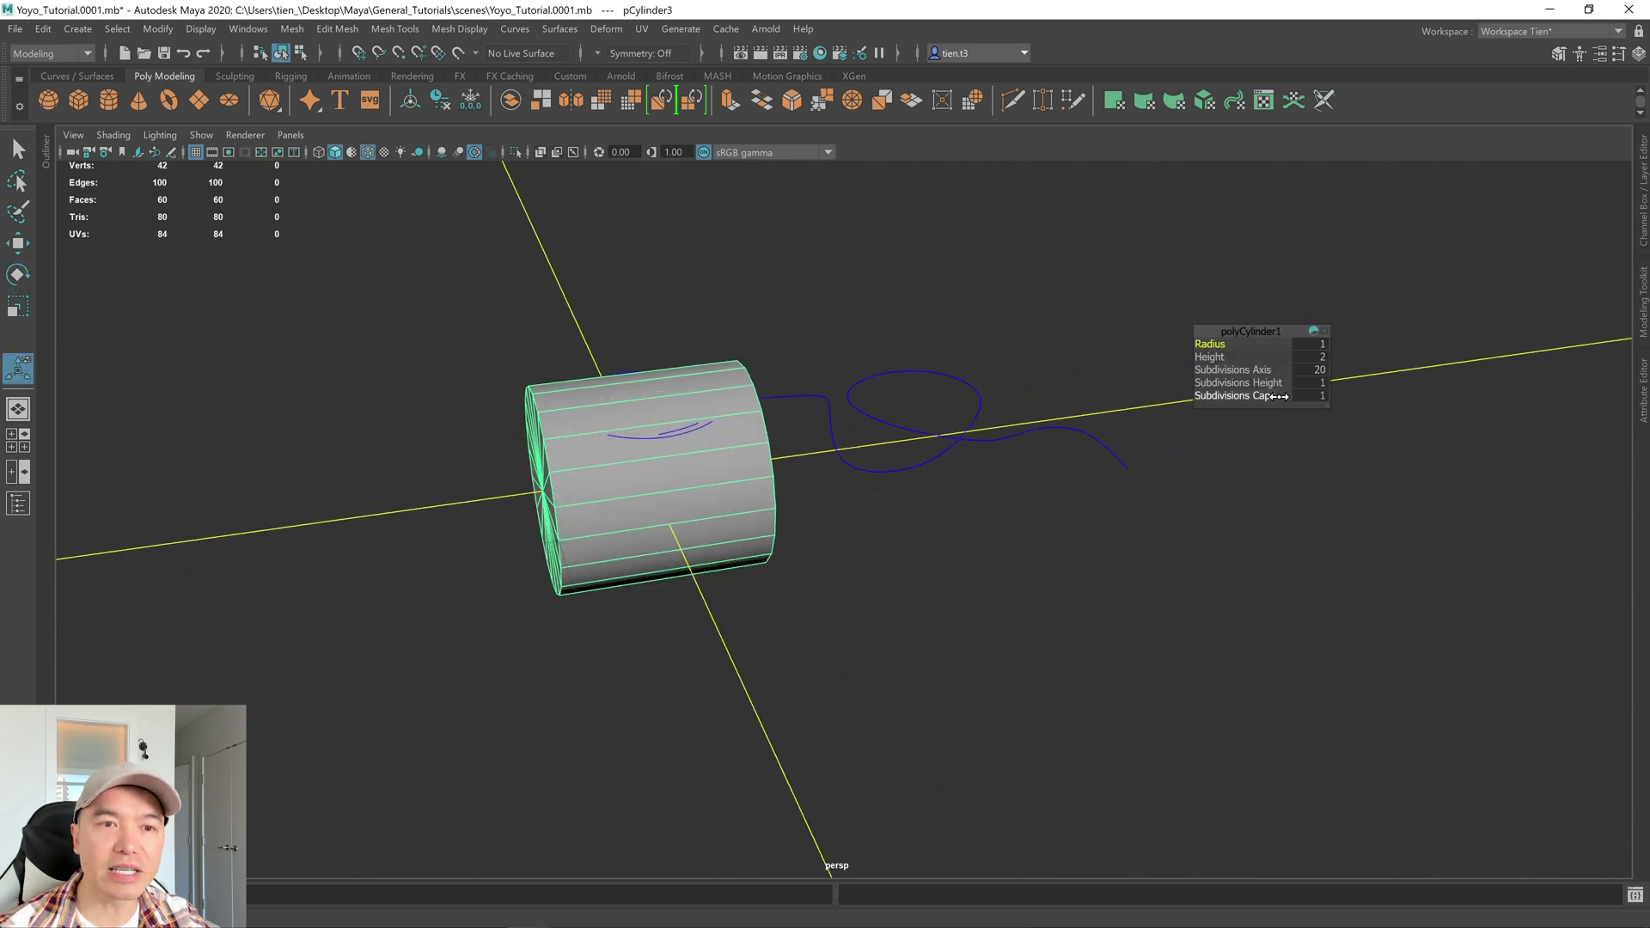
left_click(1315, 370)
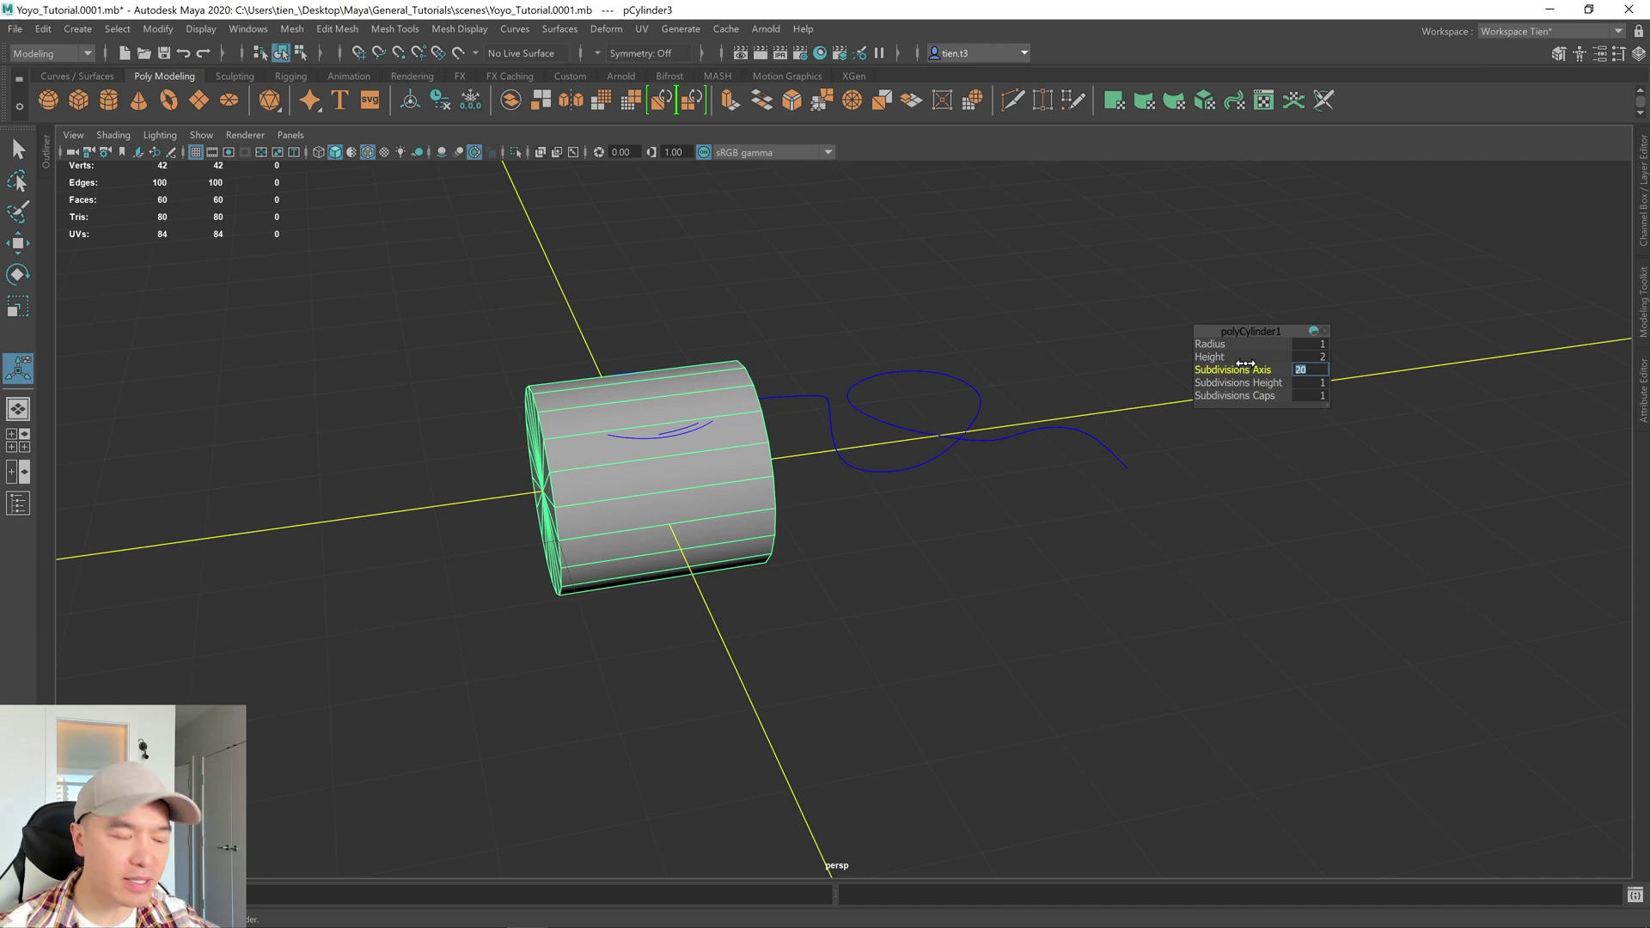
type("8")
key("Return")
left_click_drag(1160, 421, 847, 482, "alt")
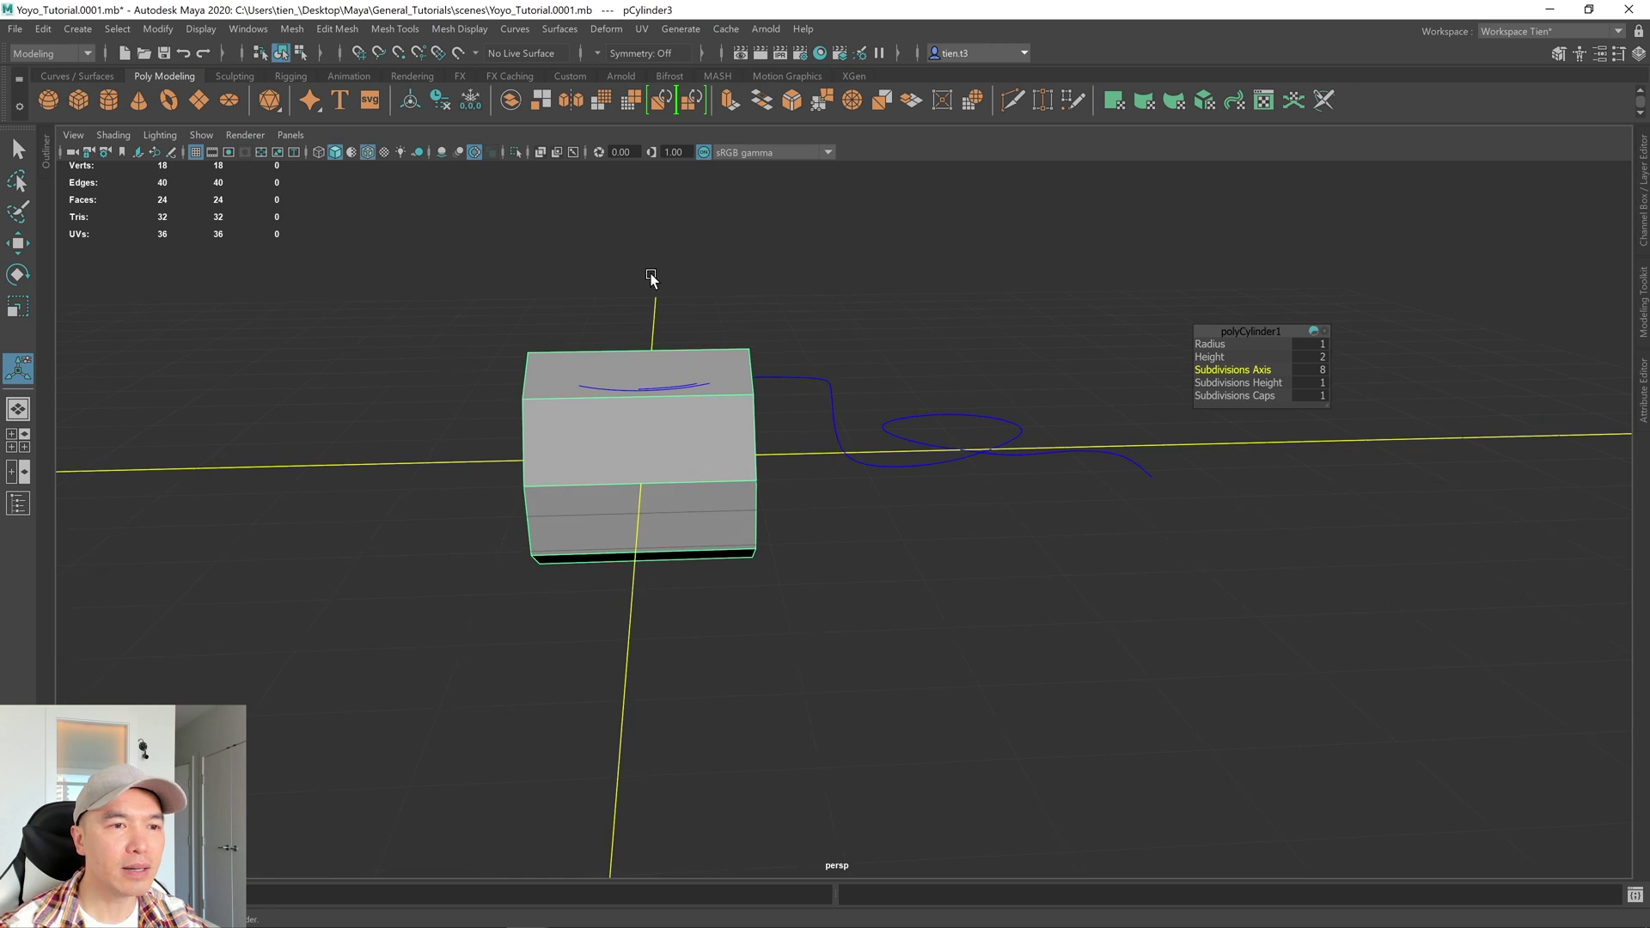
Delete the cylinder's side faces and one end cap, keeping only the other eight-sided cap as a flat disc
right_click(675, 385)
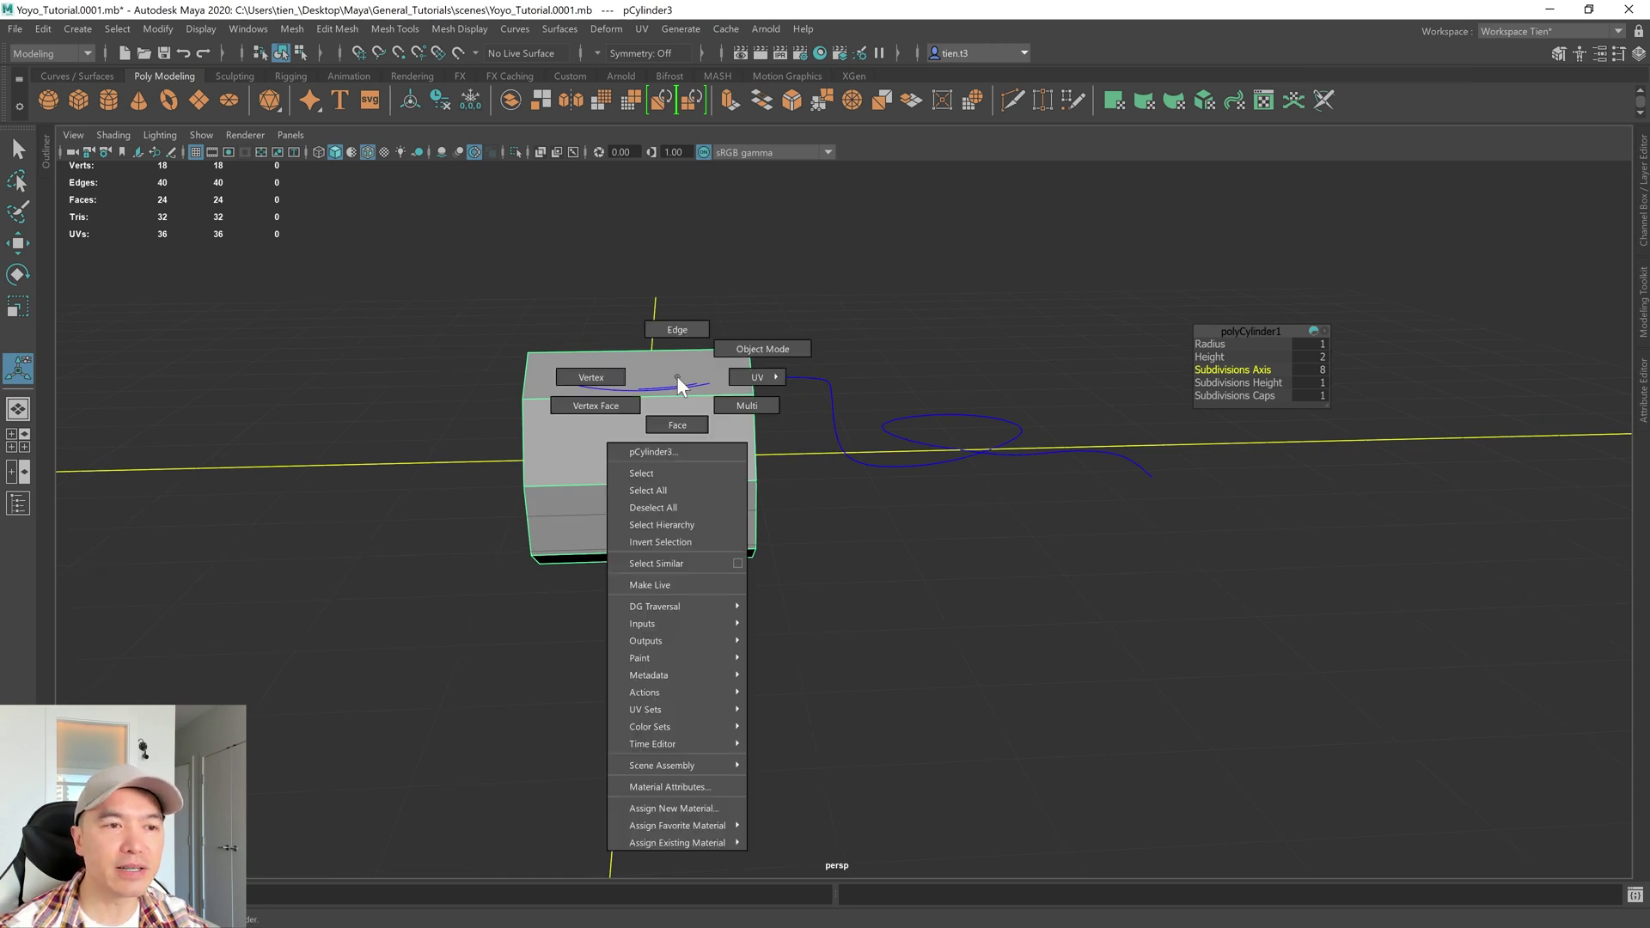
left_click(676, 423)
left_click_drag(667, 270, 864, 665)
left_click_drag(864, 665, 565, 509, "alt")
key("Delete")
Center the pivot of the remaining octagonal disc
right_click_drag(505, 455, 586, 426)
key("w")
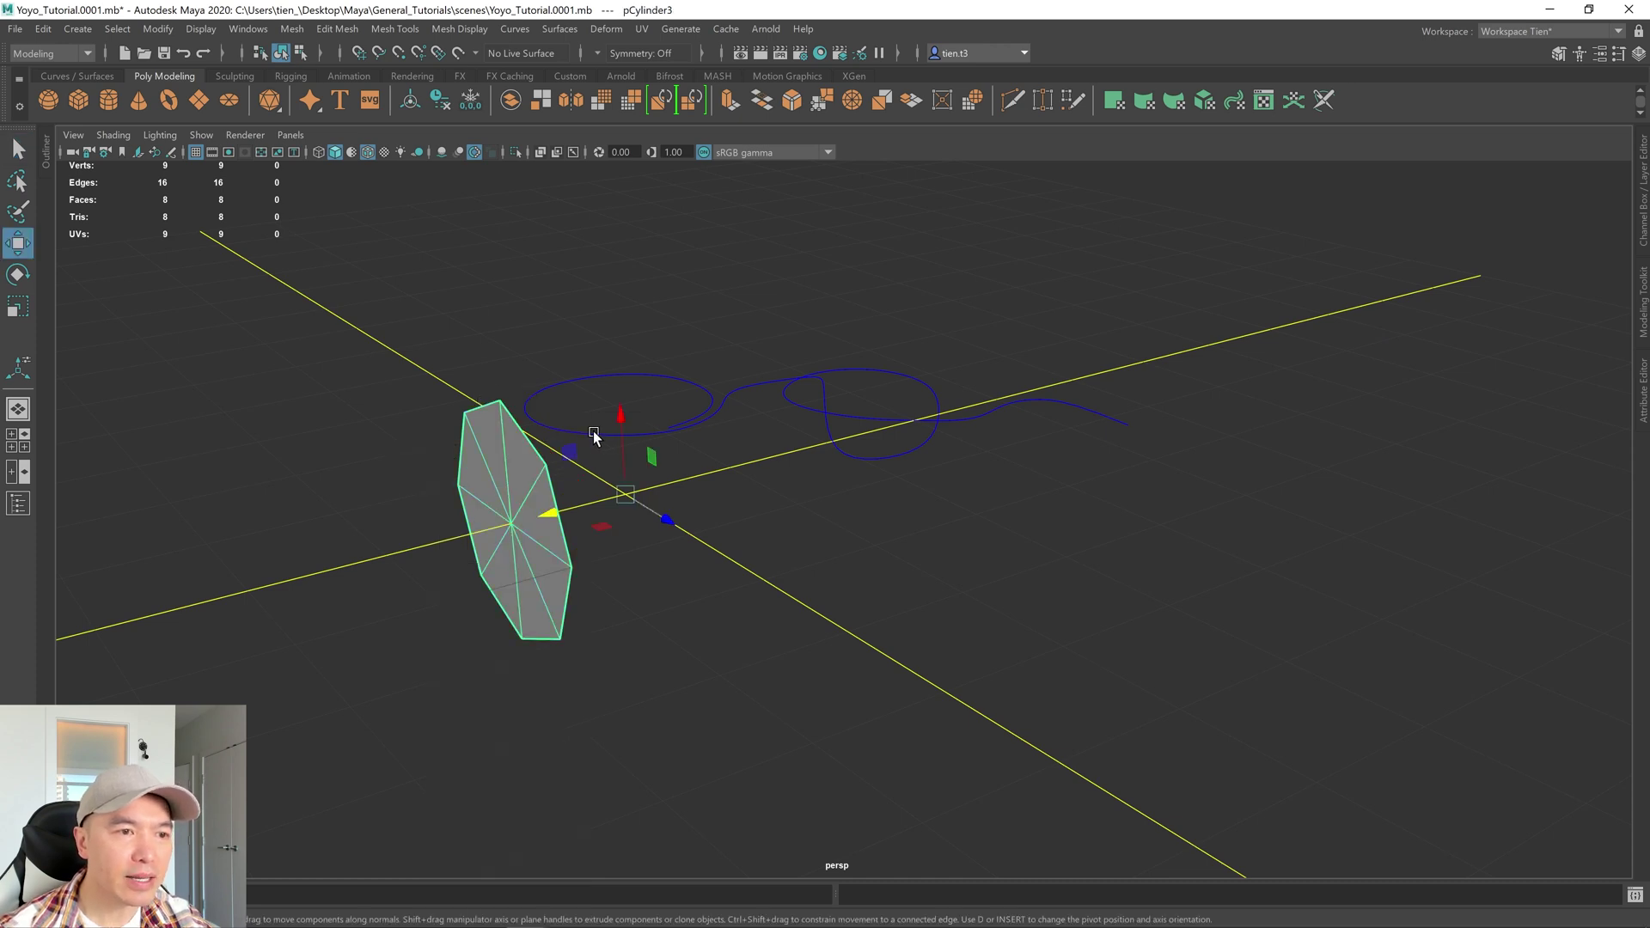
left_click_drag(606, 438, 625, 472, "alt")
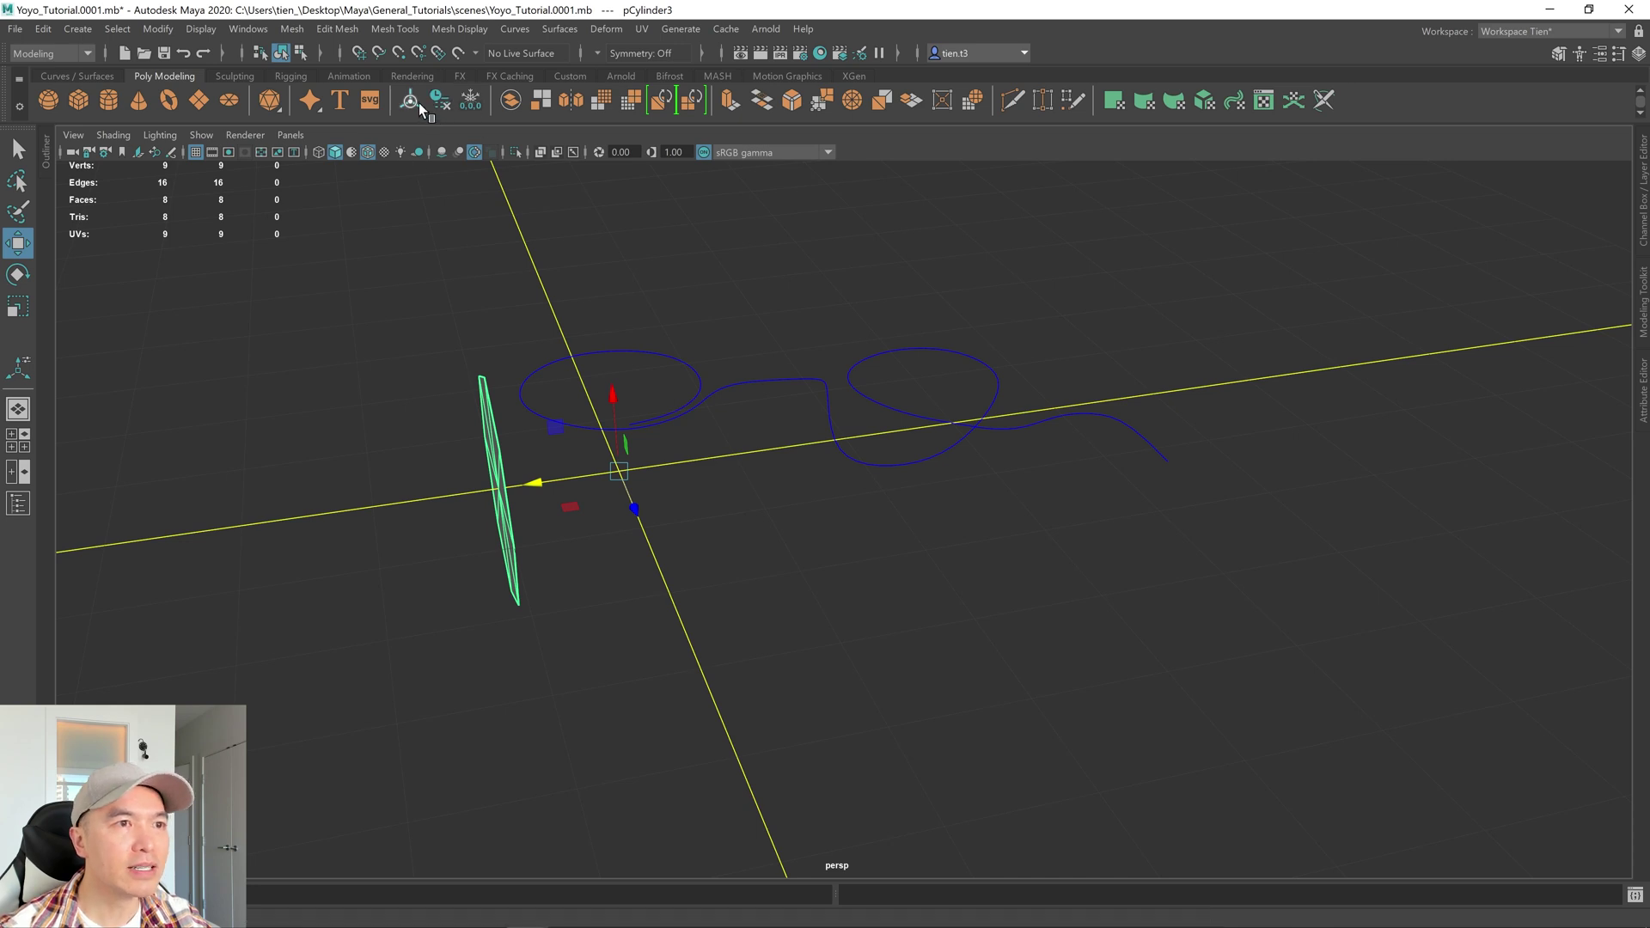
left_click_drag(516, 435, 552, 431, "alt")
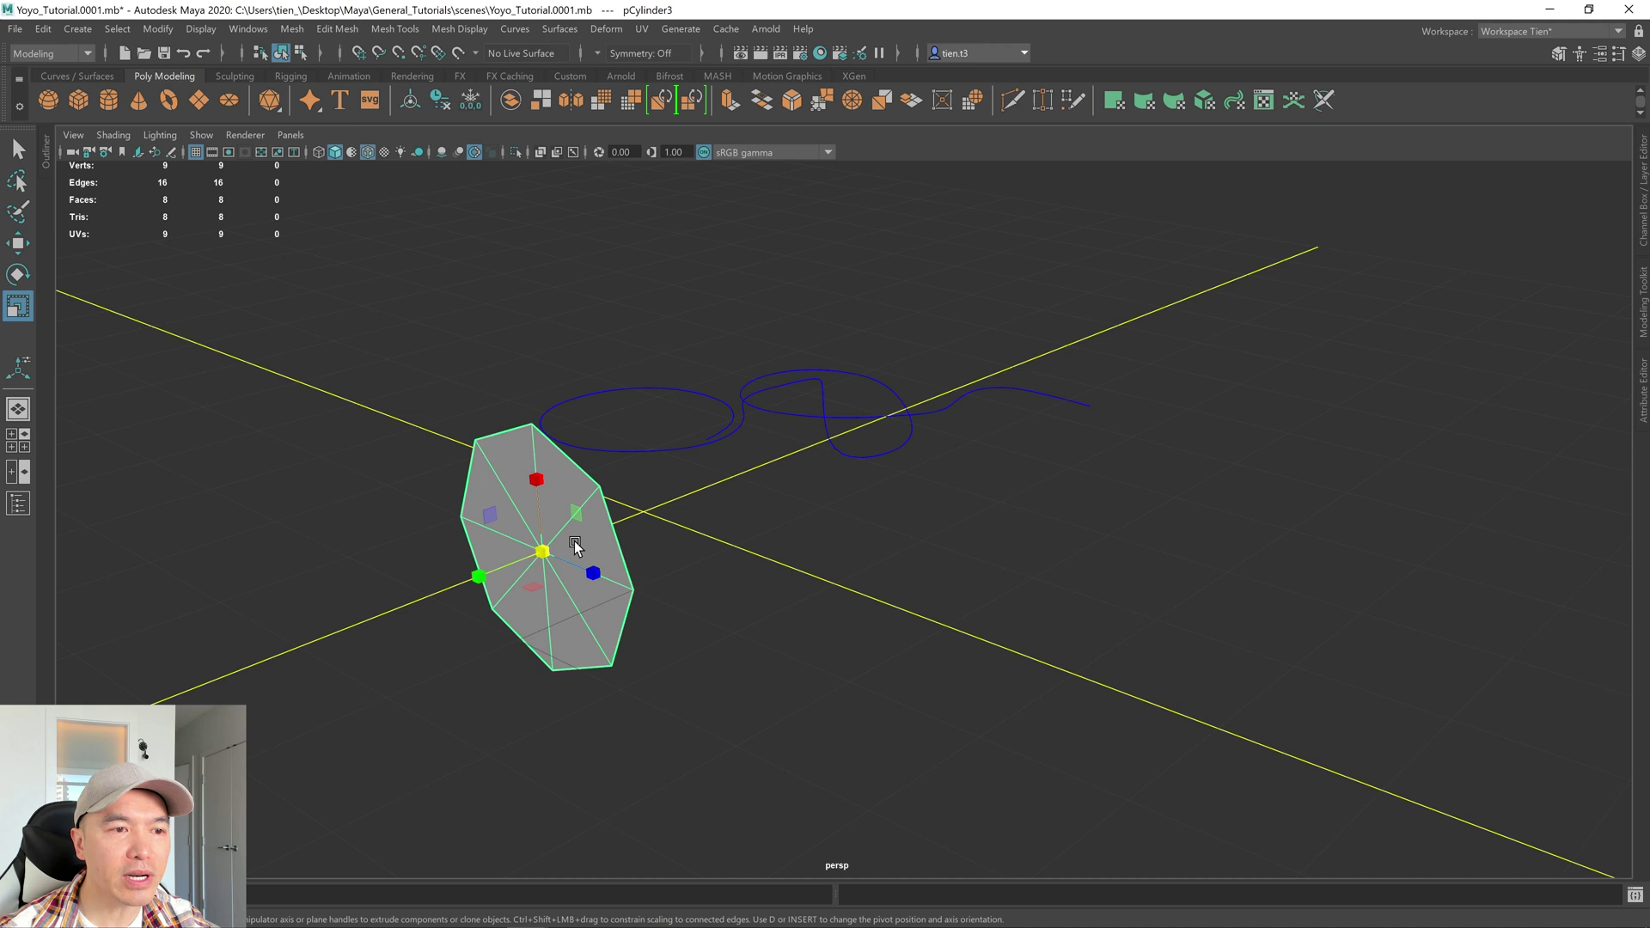
Scale the octagonal disc down uniformly to well under half its size
key("r")
left_click_drag(547, 550, 394, 621)
scroll(550, 559, "up", 3)
middle_click_drag(554, 556, 722, 528, "alt")
left_click_drag(722, 529, 699, 445, "alt")
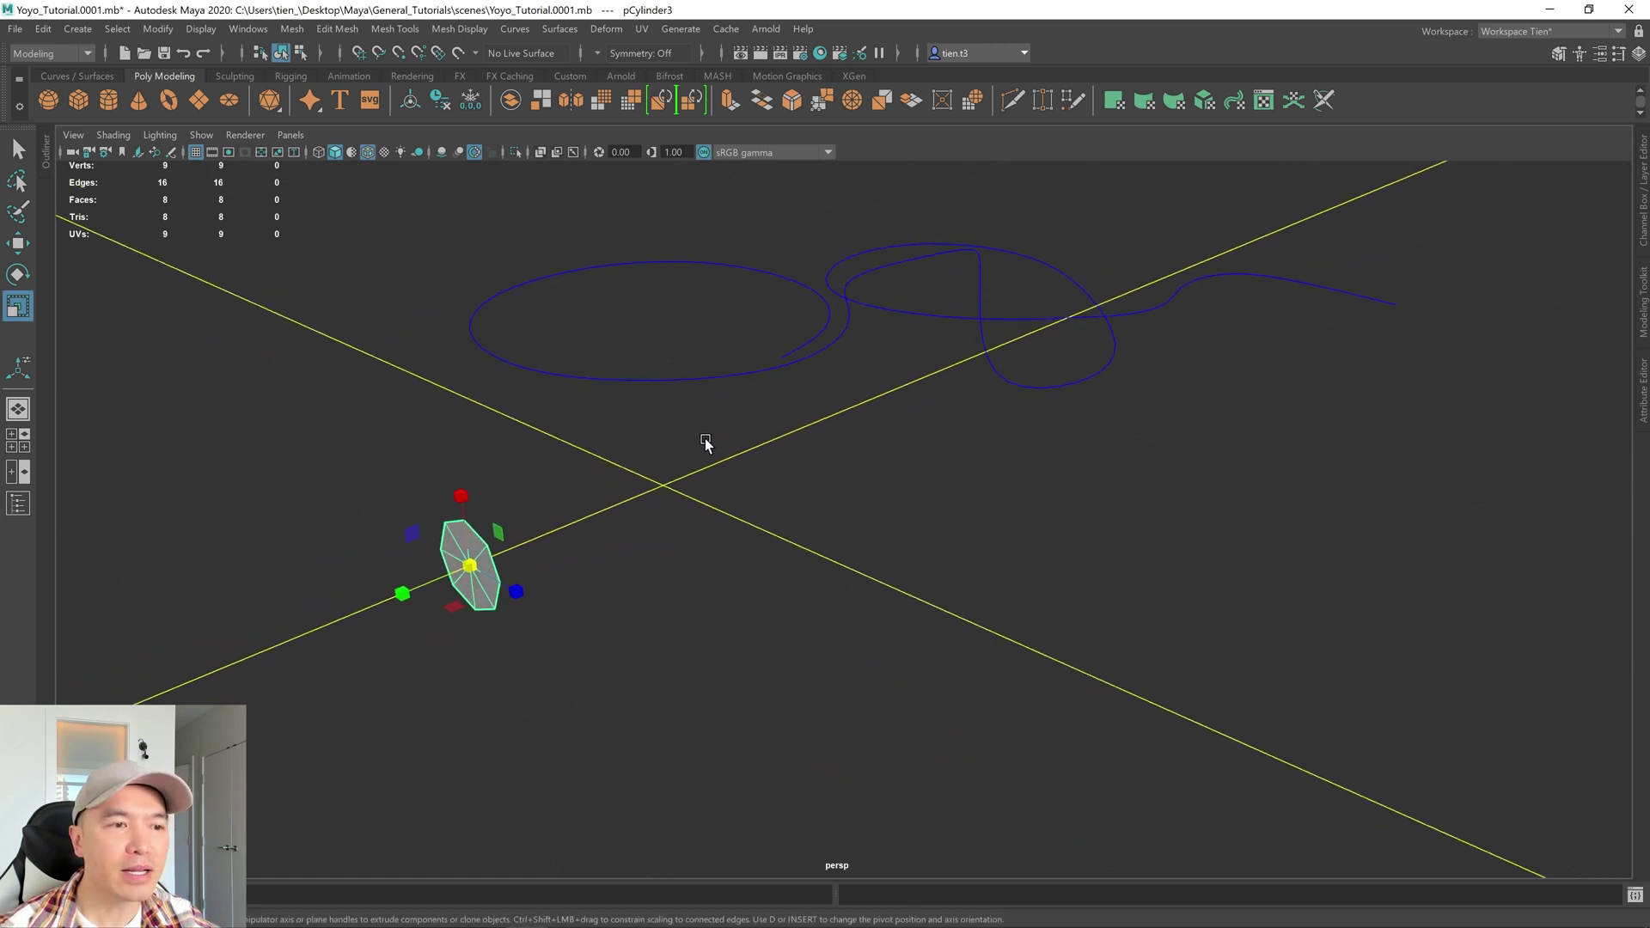
Move the octagonal disc onto the string curve with curve snapping and place it at the curve's inner starting end
key("w")
left_click_drag(530, 575, 464, 545, "alt")
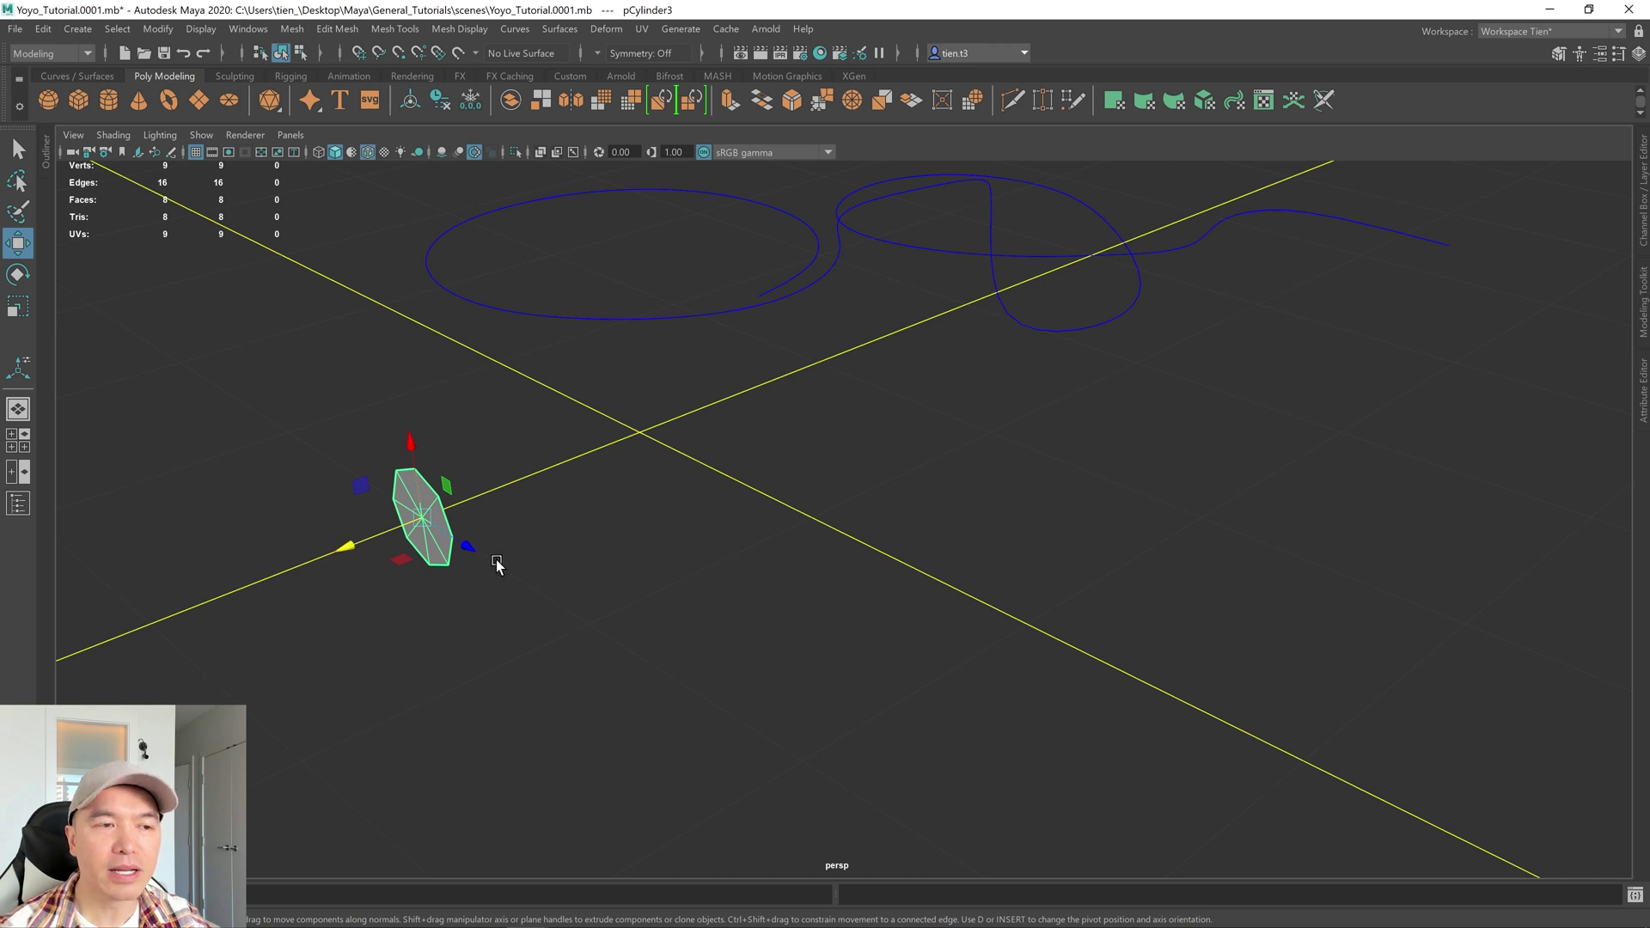
left_click_drag(461, 552, 624, 419, "alt")
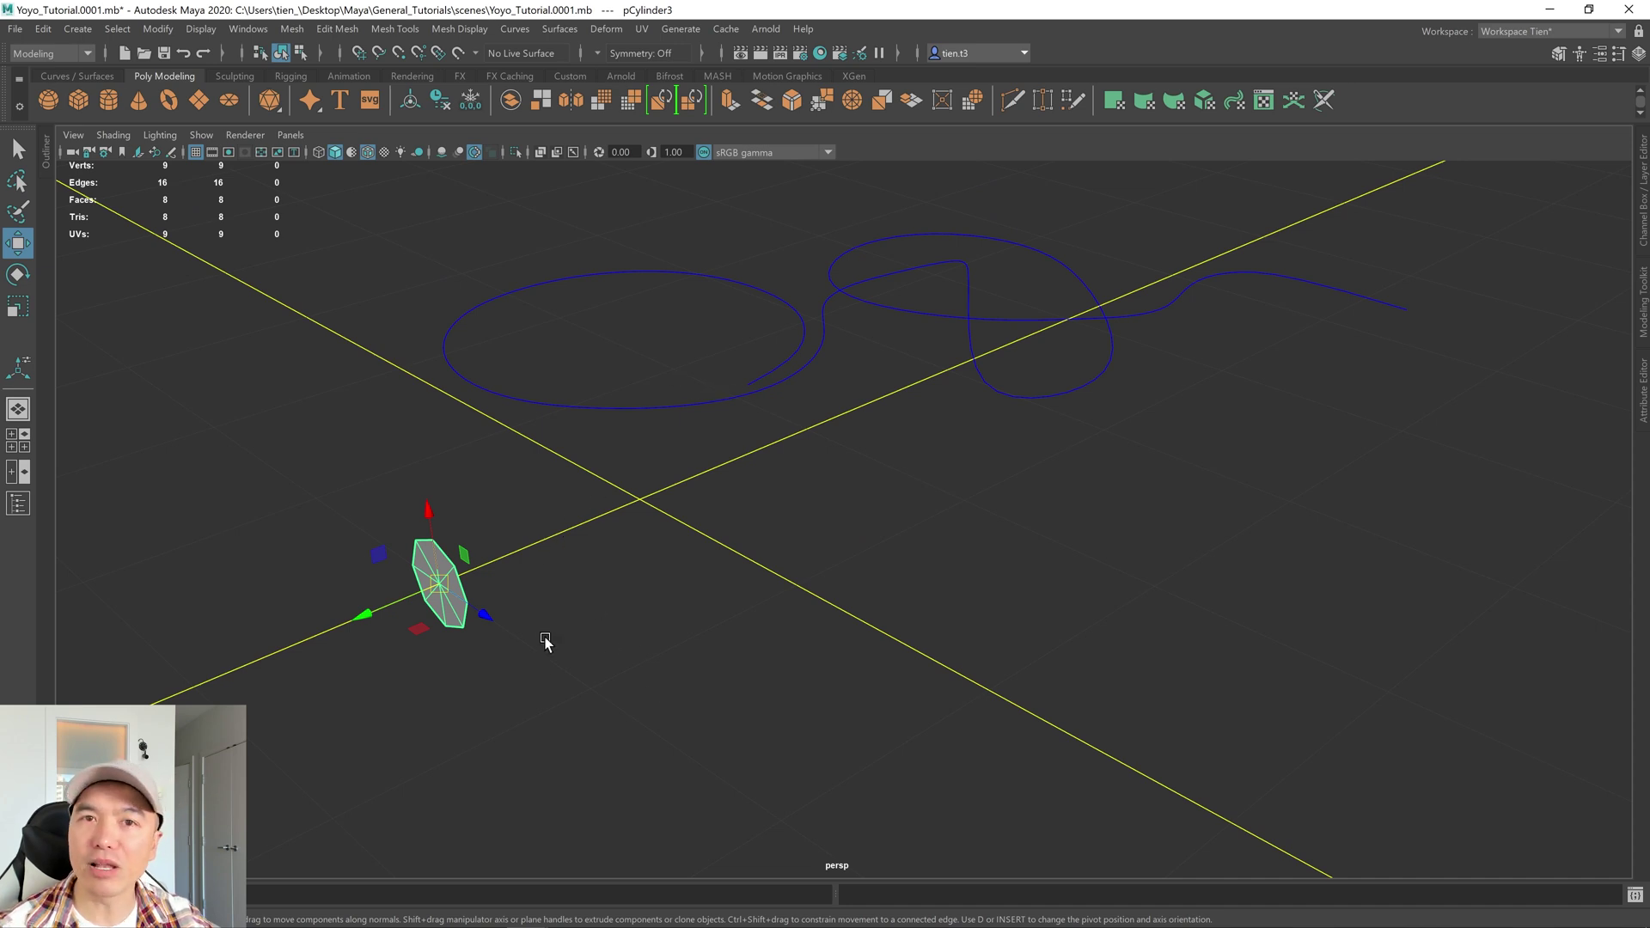
left_click_drag(545, 644, 551, 610, "alt")
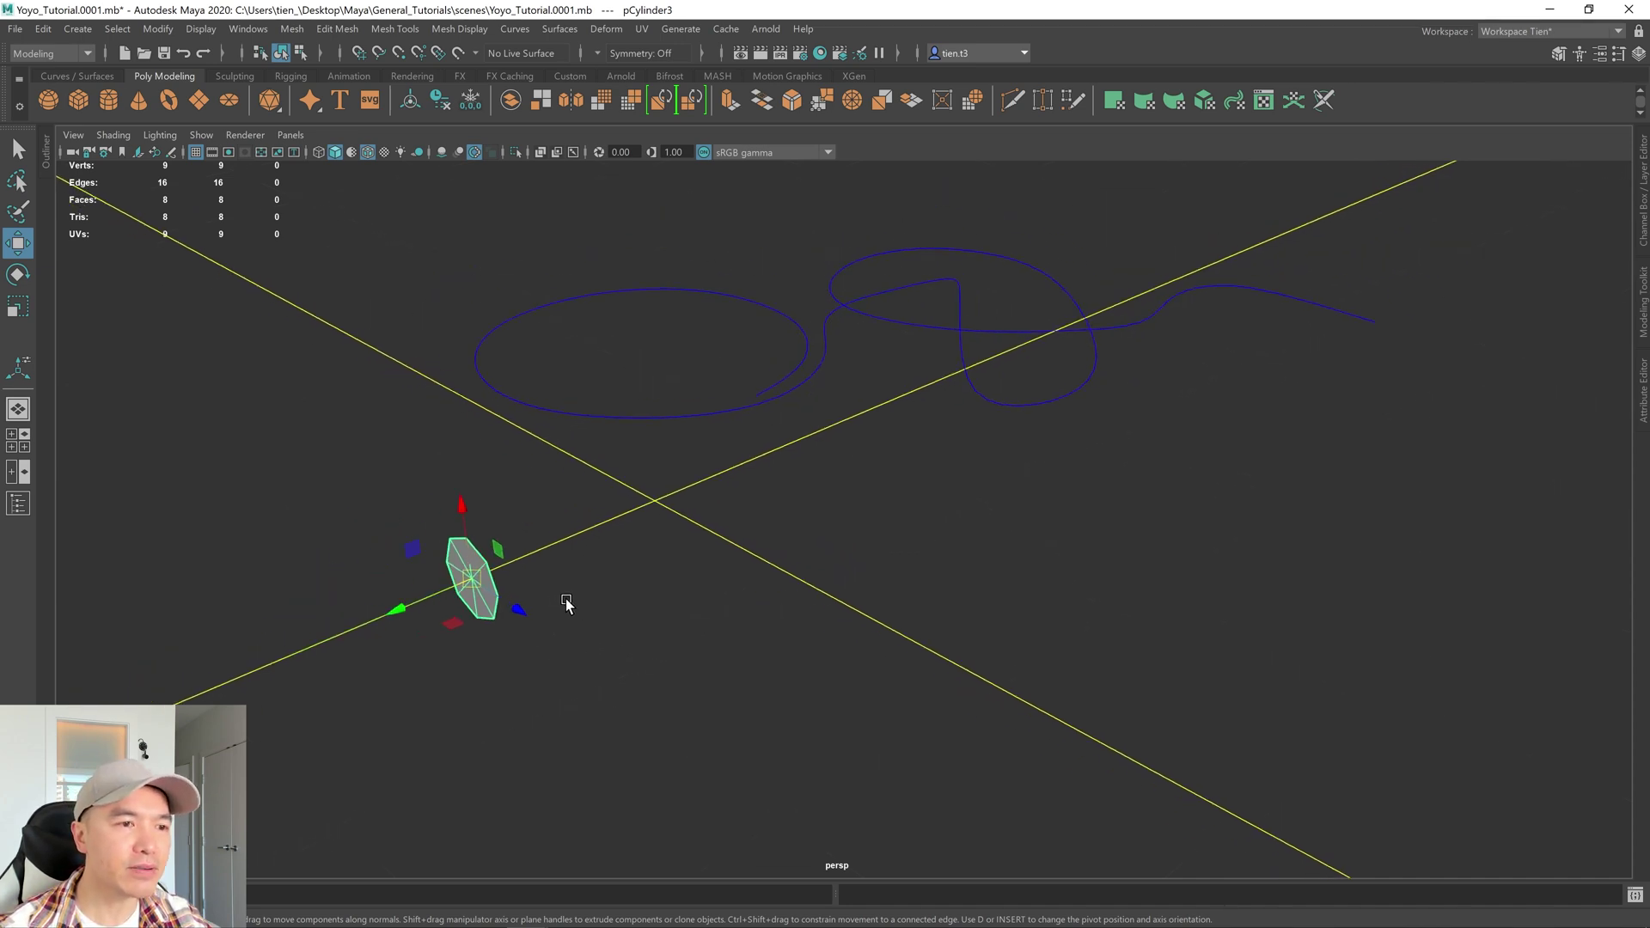
key("c")
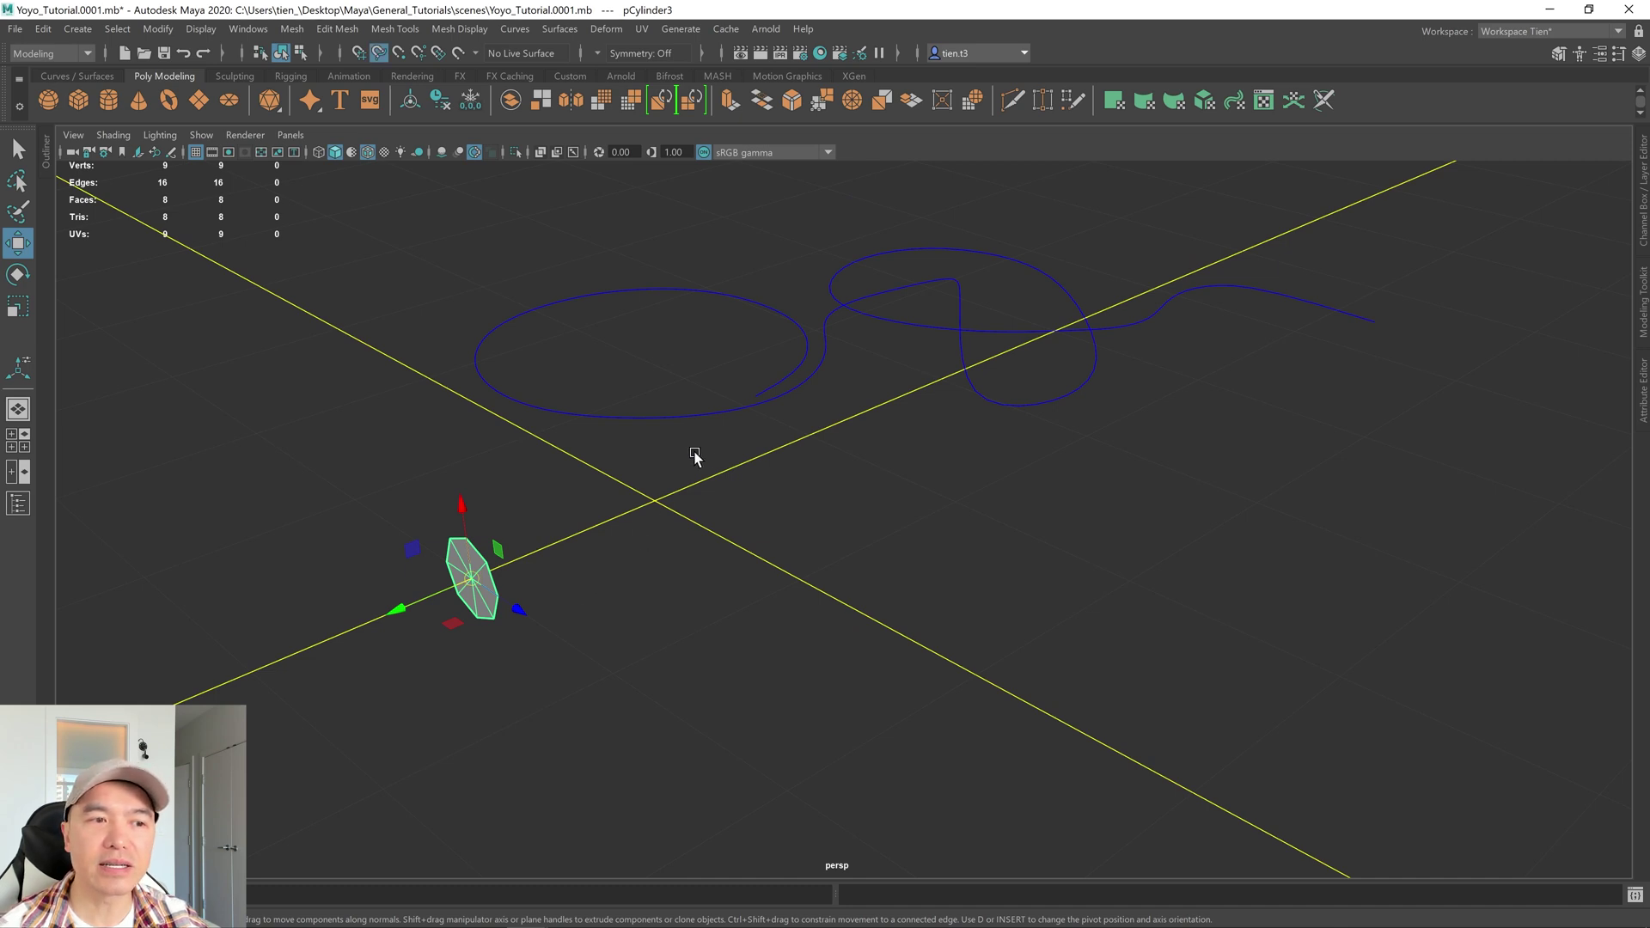
middle_click(764, 391)
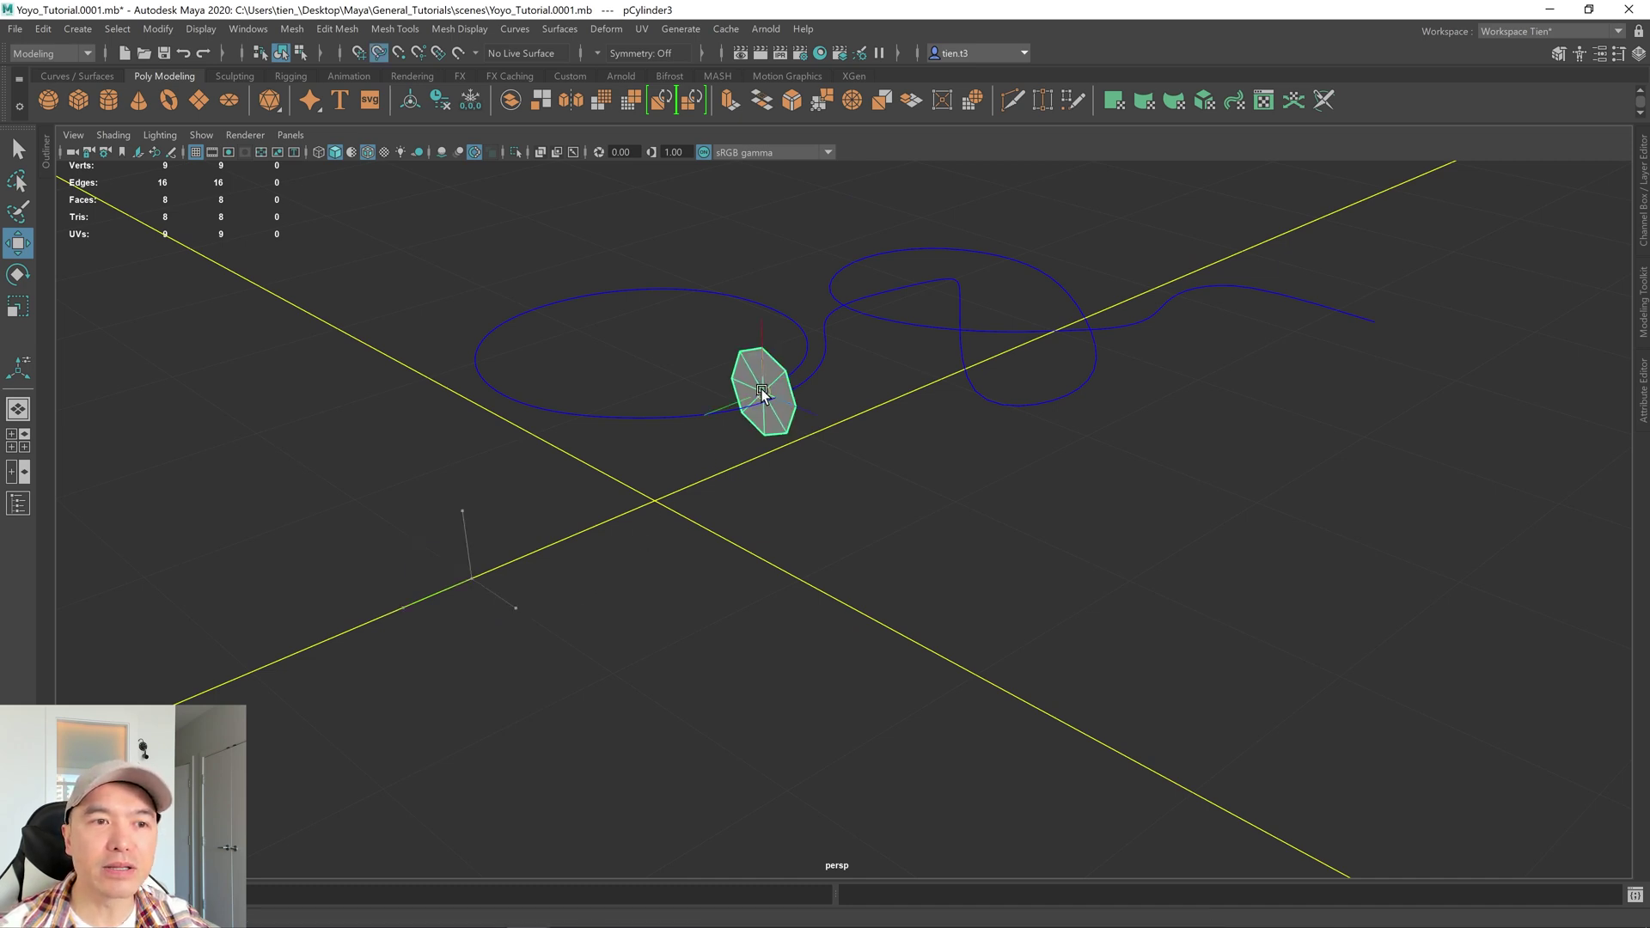
middle_click_drag(762, 393, 770, 389)
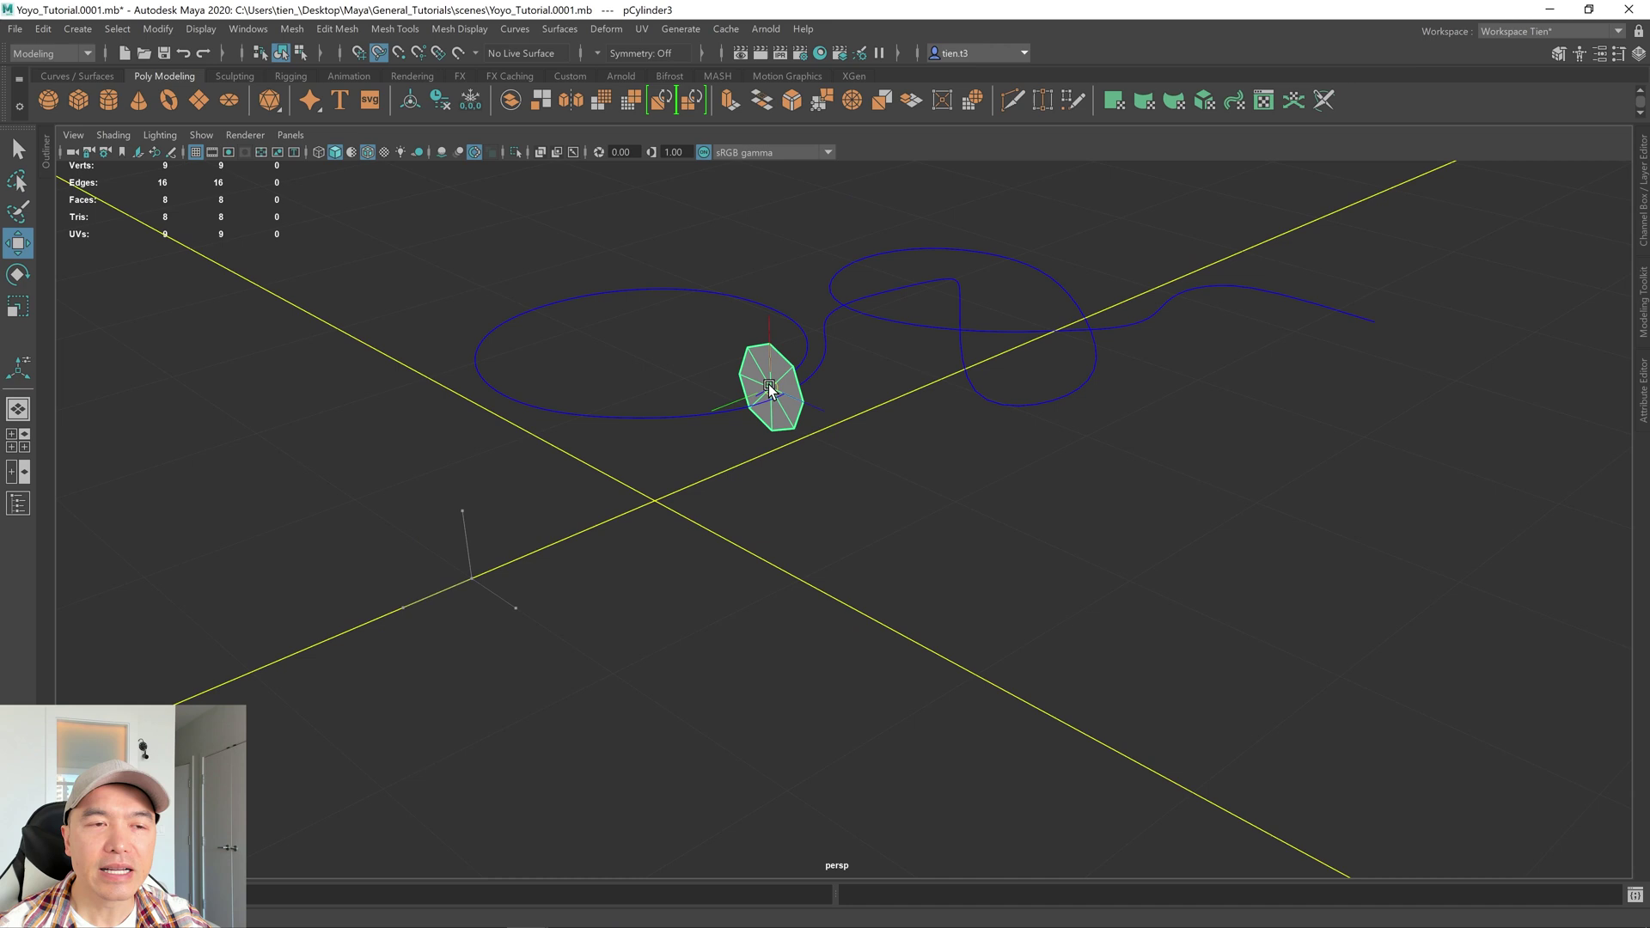
mouse_move(770, 388)
middle_mouse_down()
mouse_move(803, 337)
mouse_move(750, 297)
mouse_move(803, 328)
mouse_move(752, 400)
middle_mouse_up()
scroll(763, 402, "up", 5)
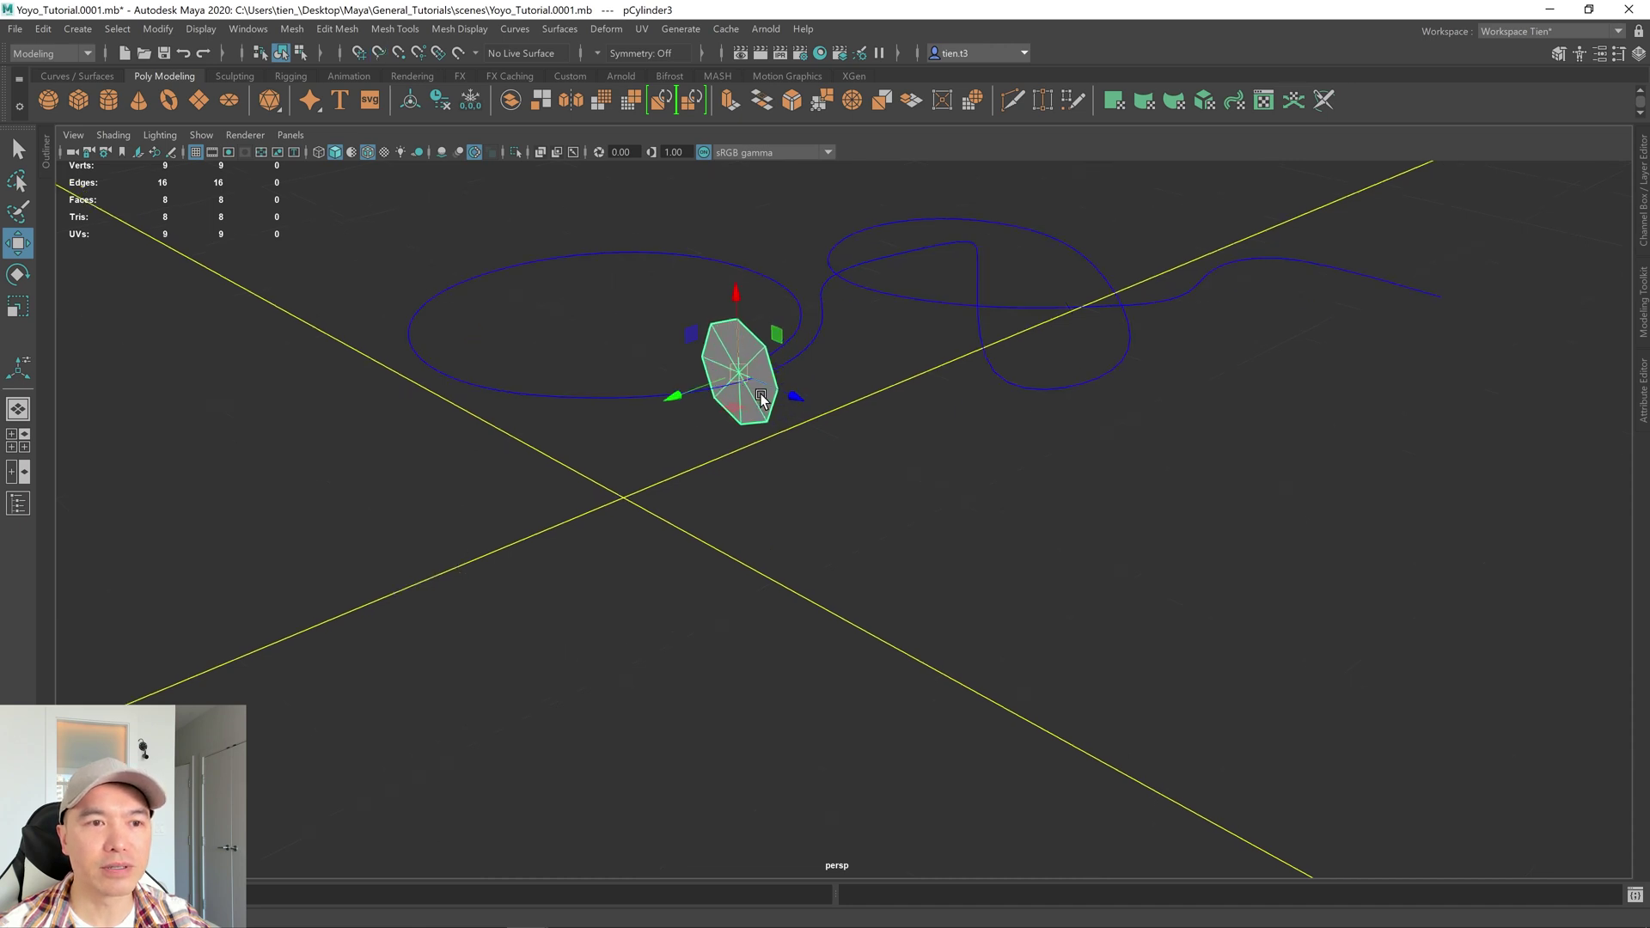
Shrink the disc uniformly at the curve's start to a thin string thickness
left_click_drag(725, 420, 829, 475, "alt")
key("r")
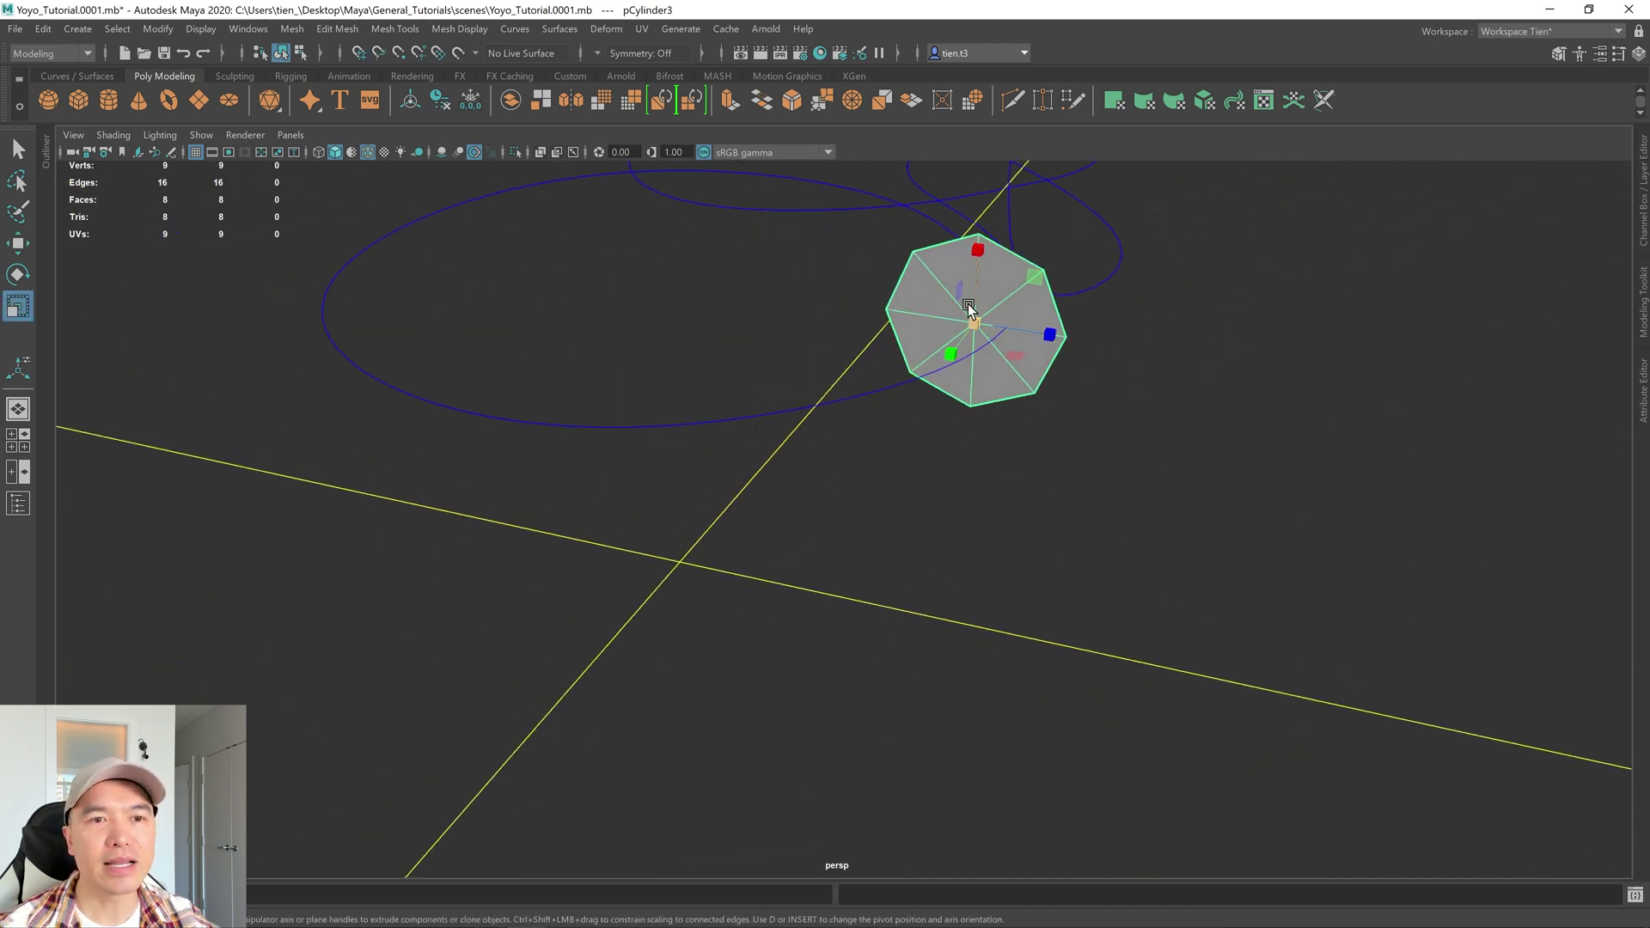
middle_click_drag(982, 370, 863, 381)
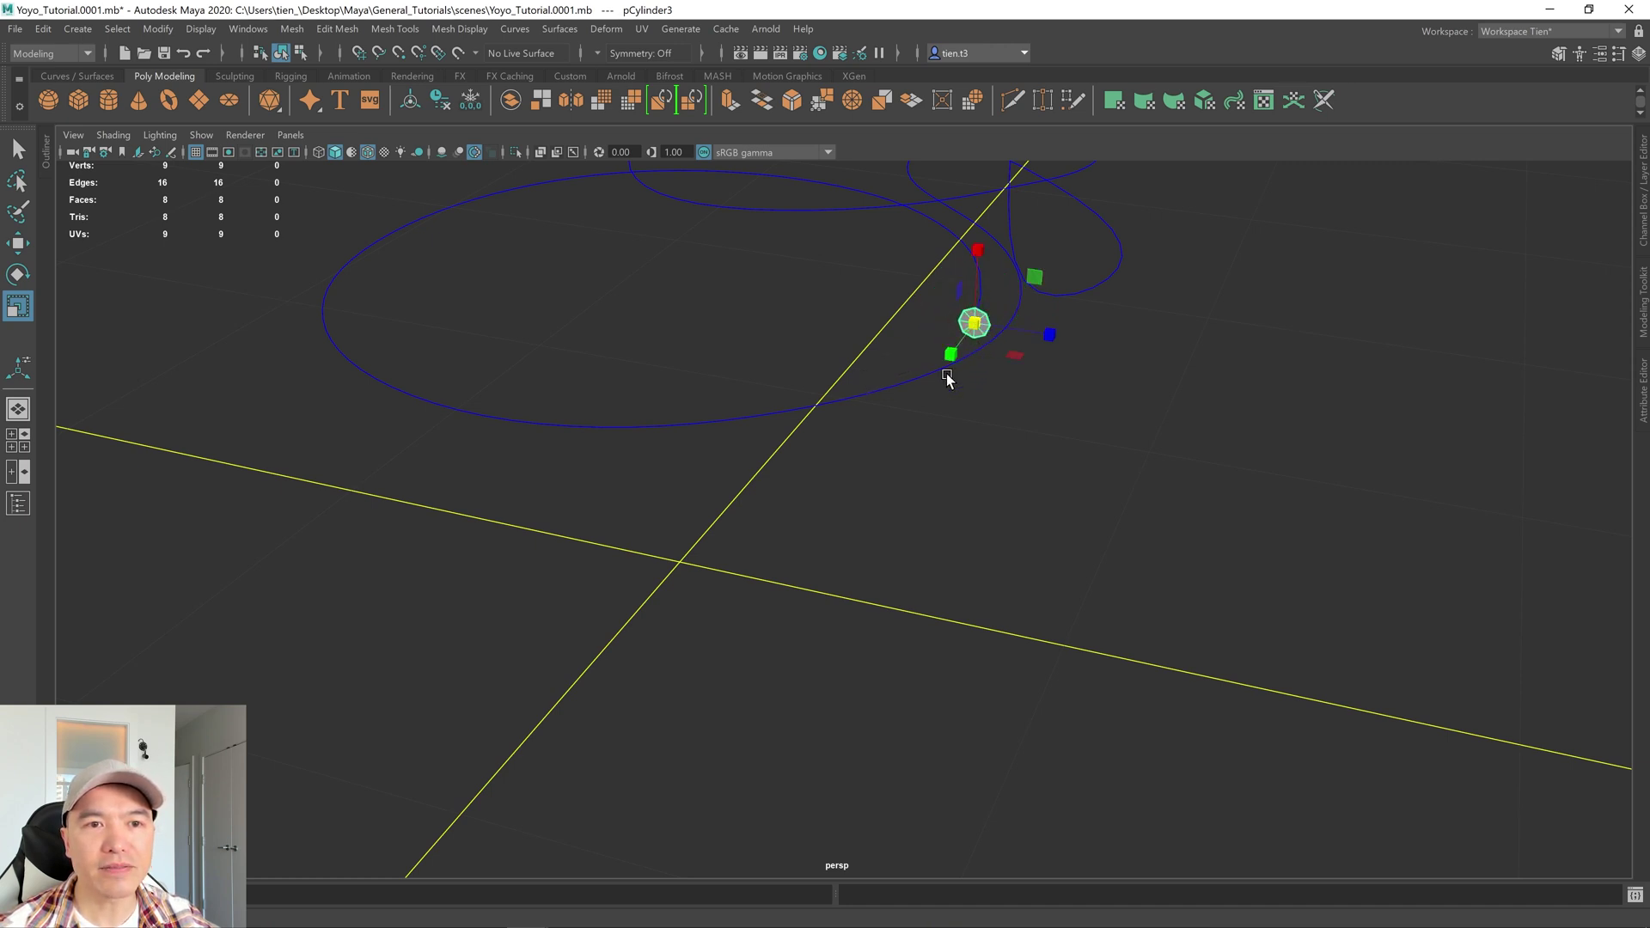
left_click_drag(950, 379, 862, 468, "alt")
Unhide the combined yoyo and ground mesh and compare the disc's size with the axle and the curve's spacing
left_click(47, 148)
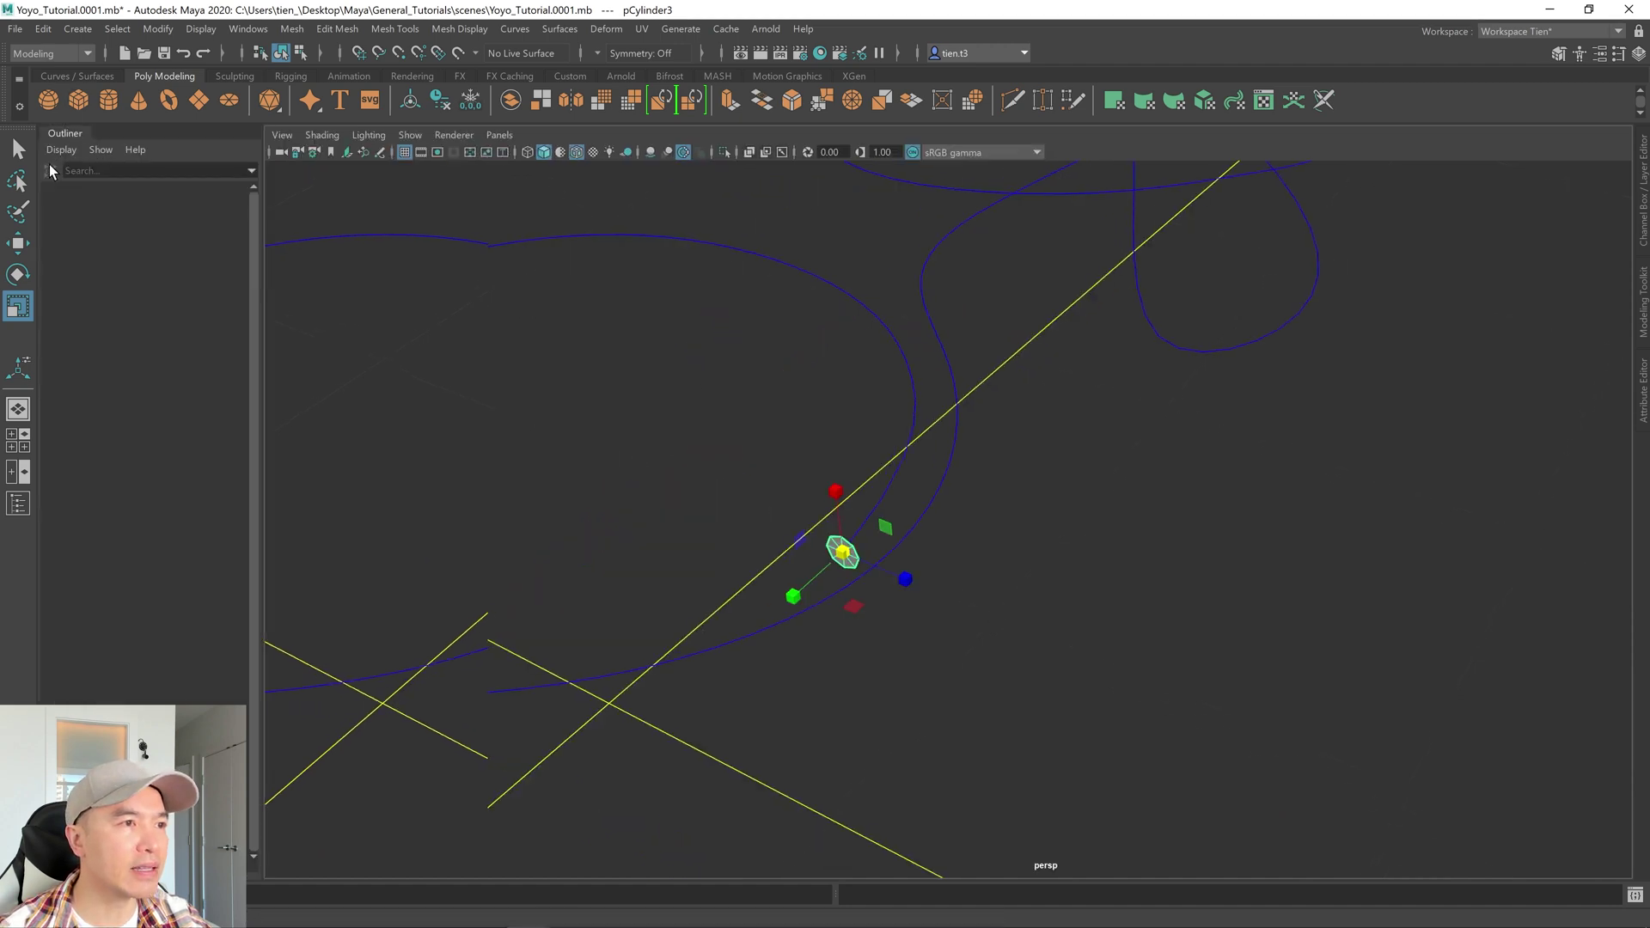
left_click(112, 292)
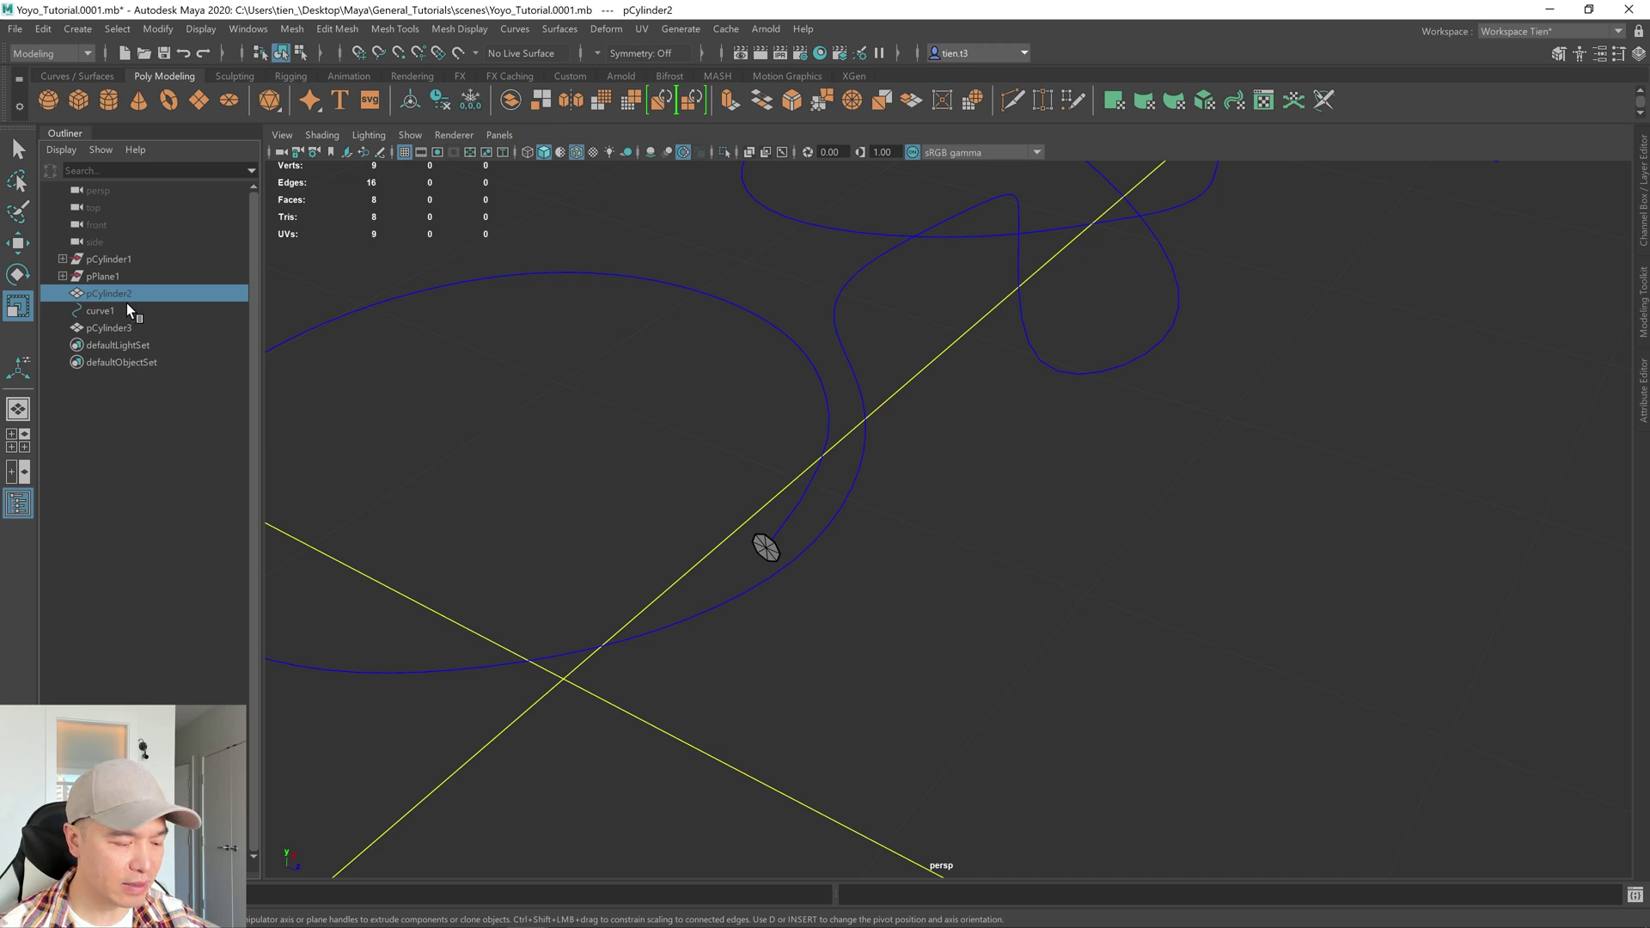
key("shift+h")
key("f")
scroll(689, 384, "up", 10)
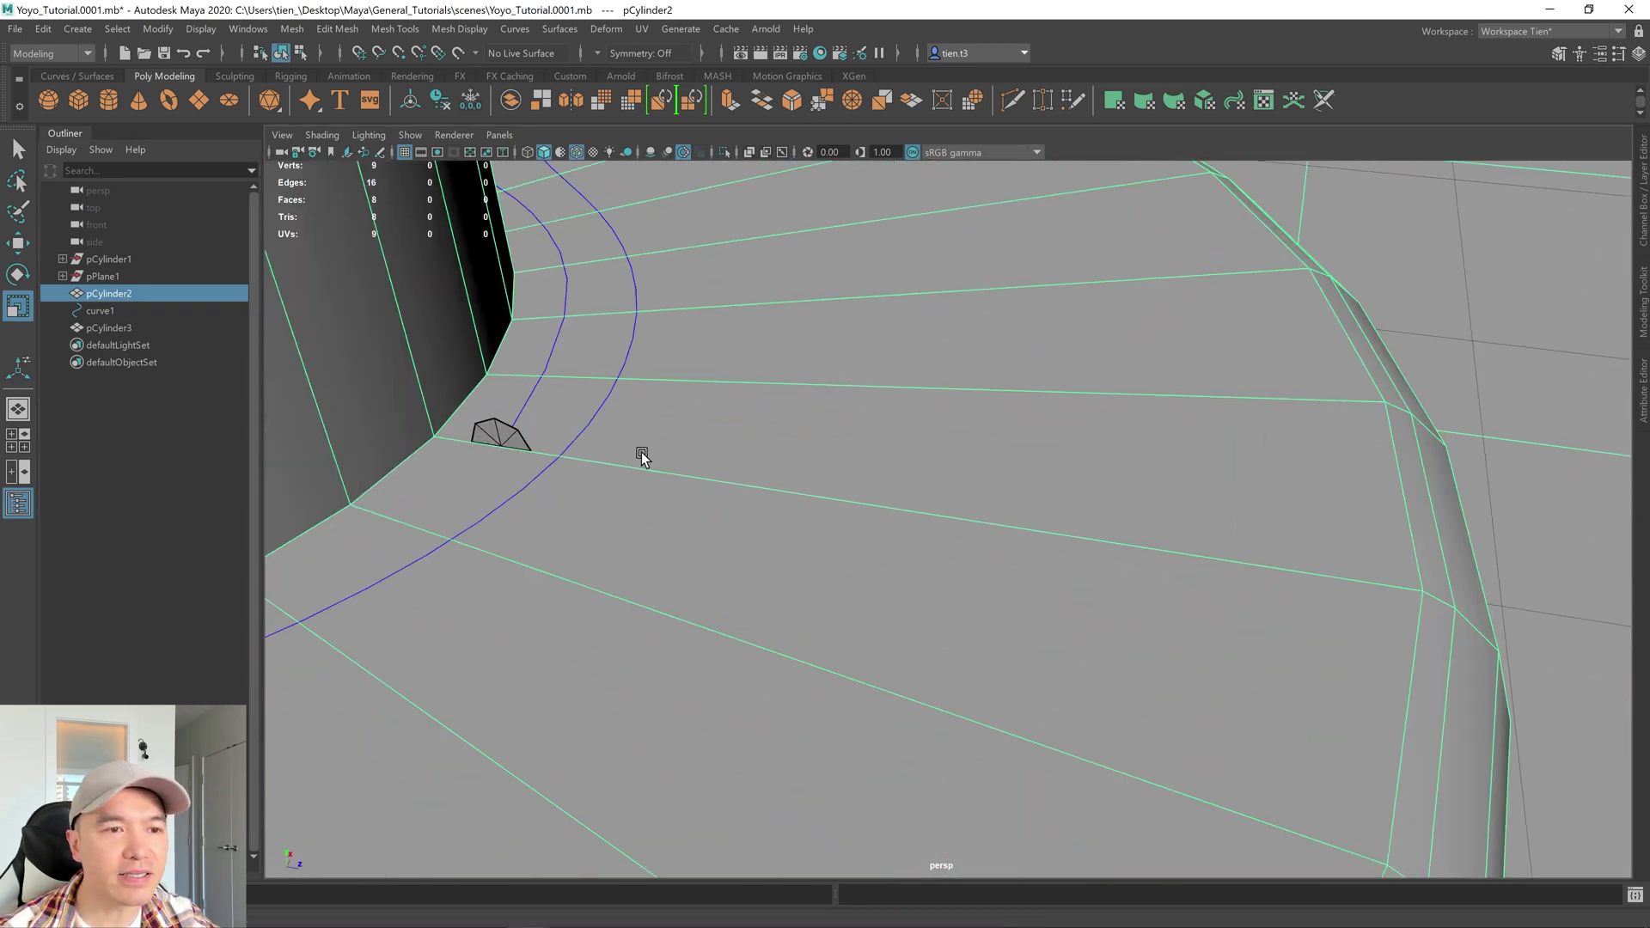
middle_click_drag(642, 451, 793, 435, "alt")
left_click(808, 422)
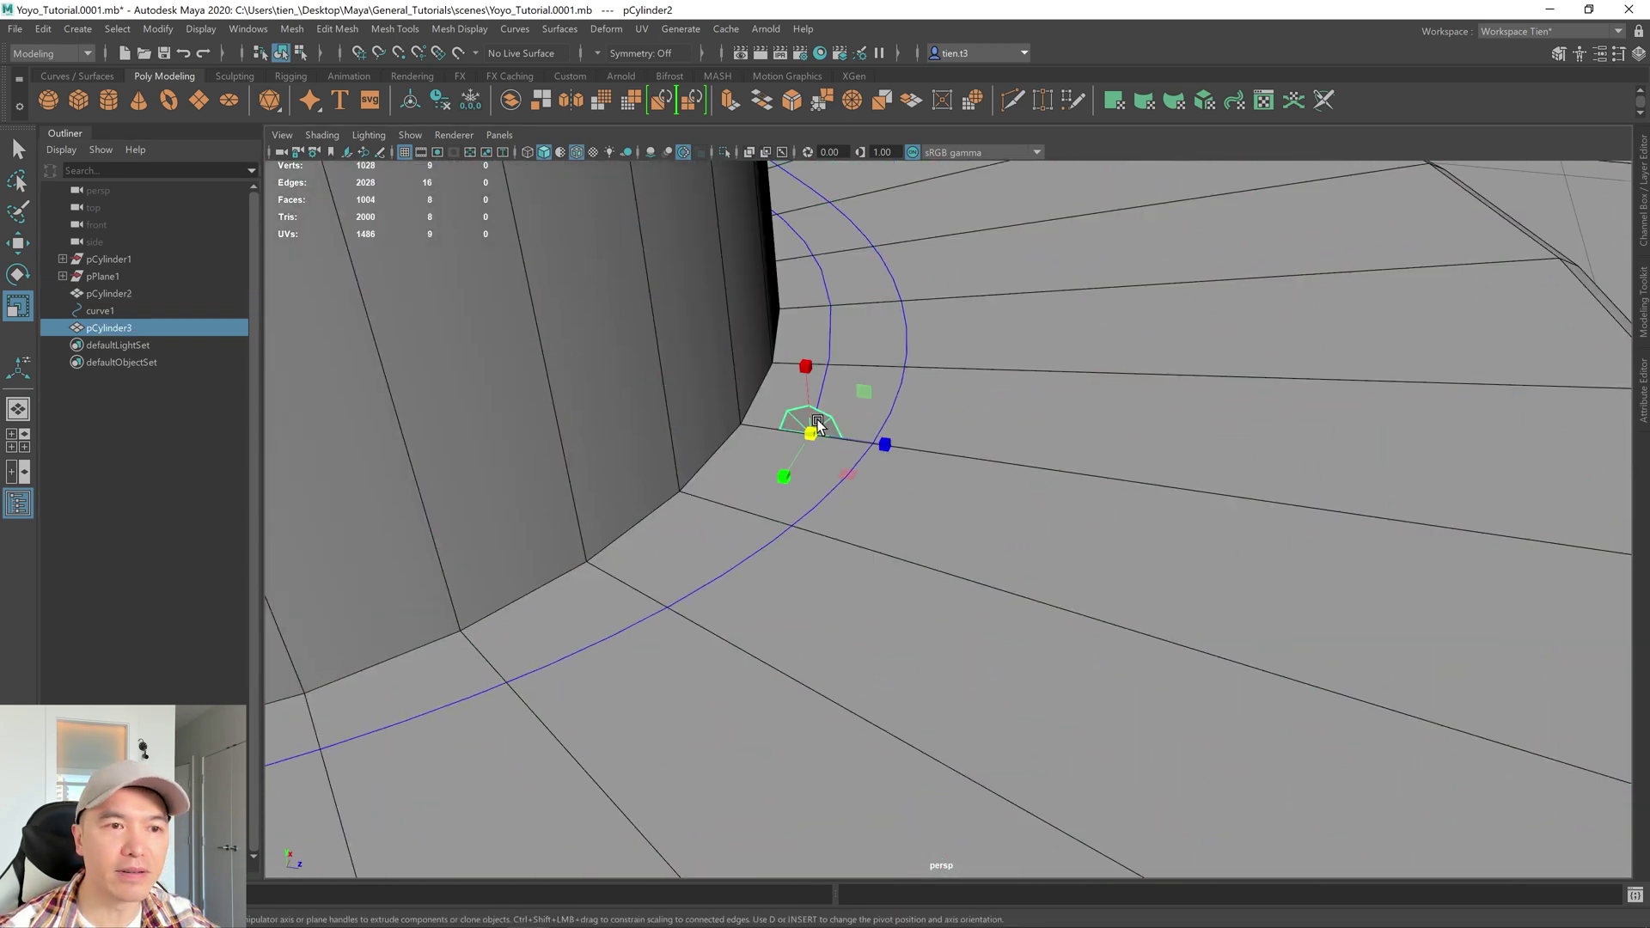
left_click(813, 434)
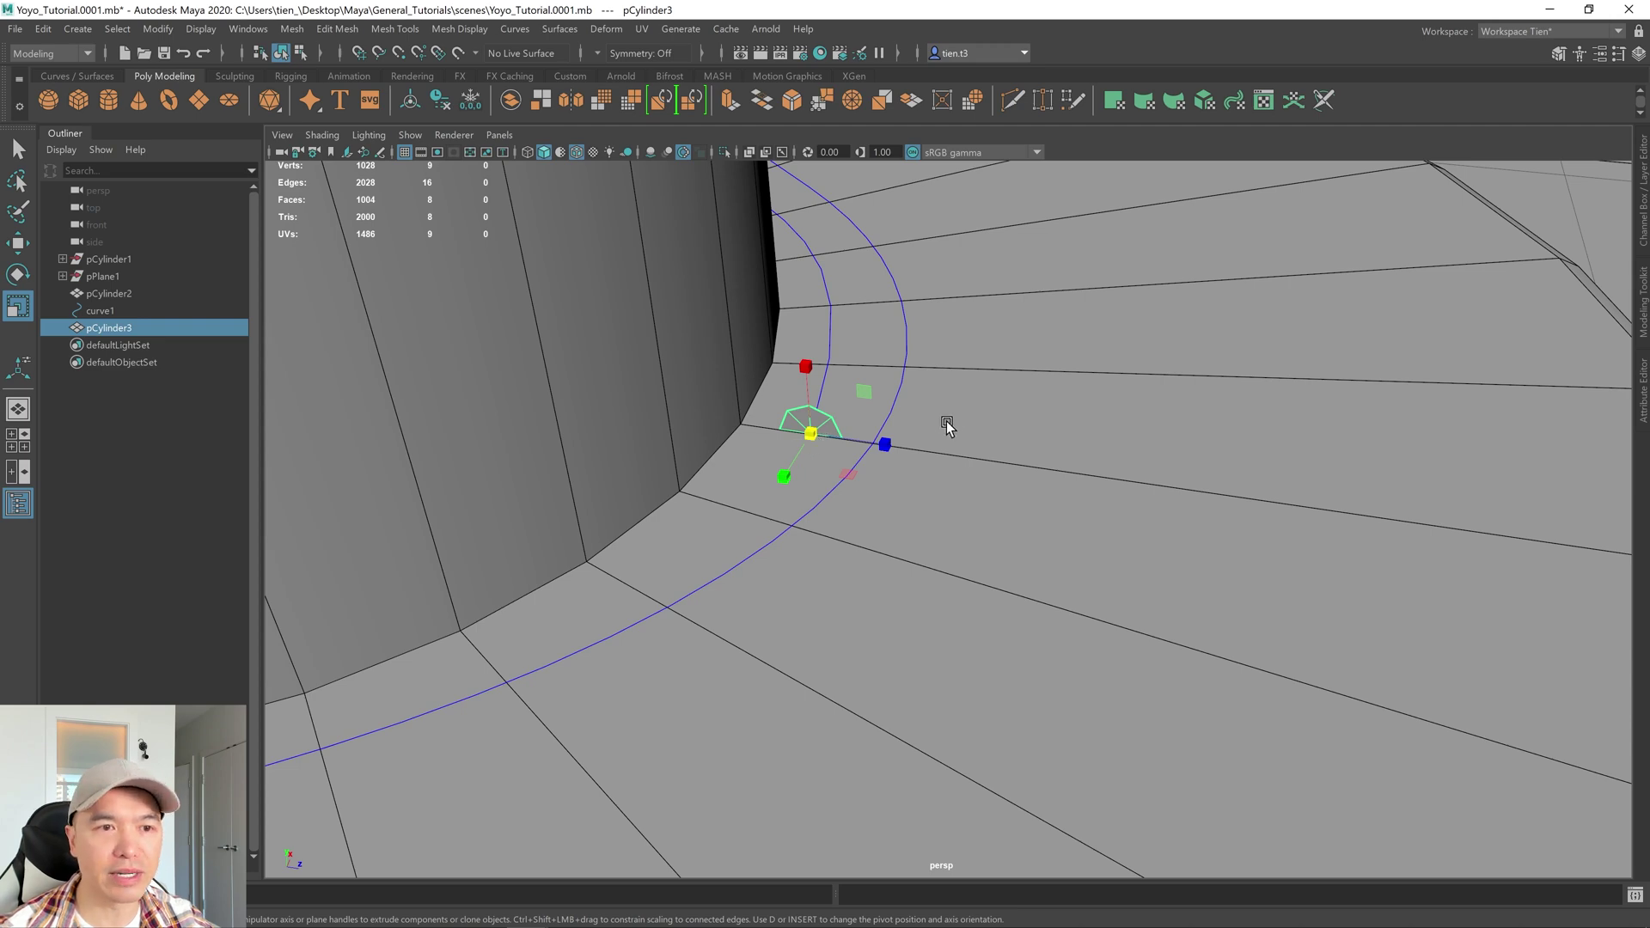
left_click_drag(946, 428, 971, 414, "alt")
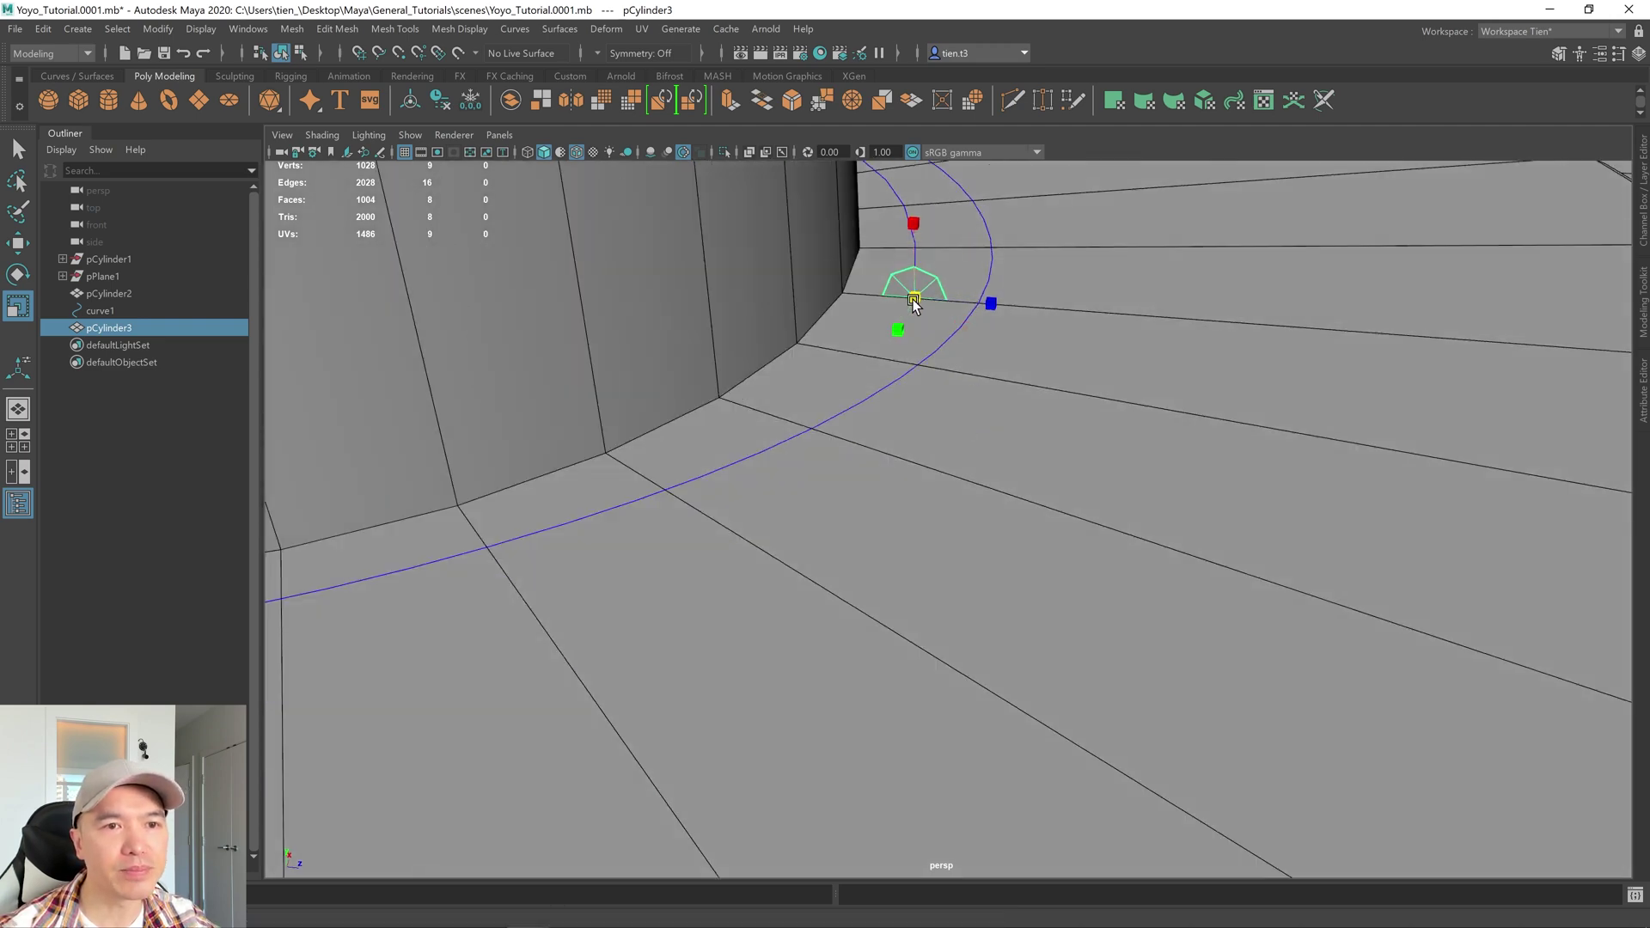
scroll(913, 299, "down", 5)
left_click_drag(899, 312, 908, 312, "alt")
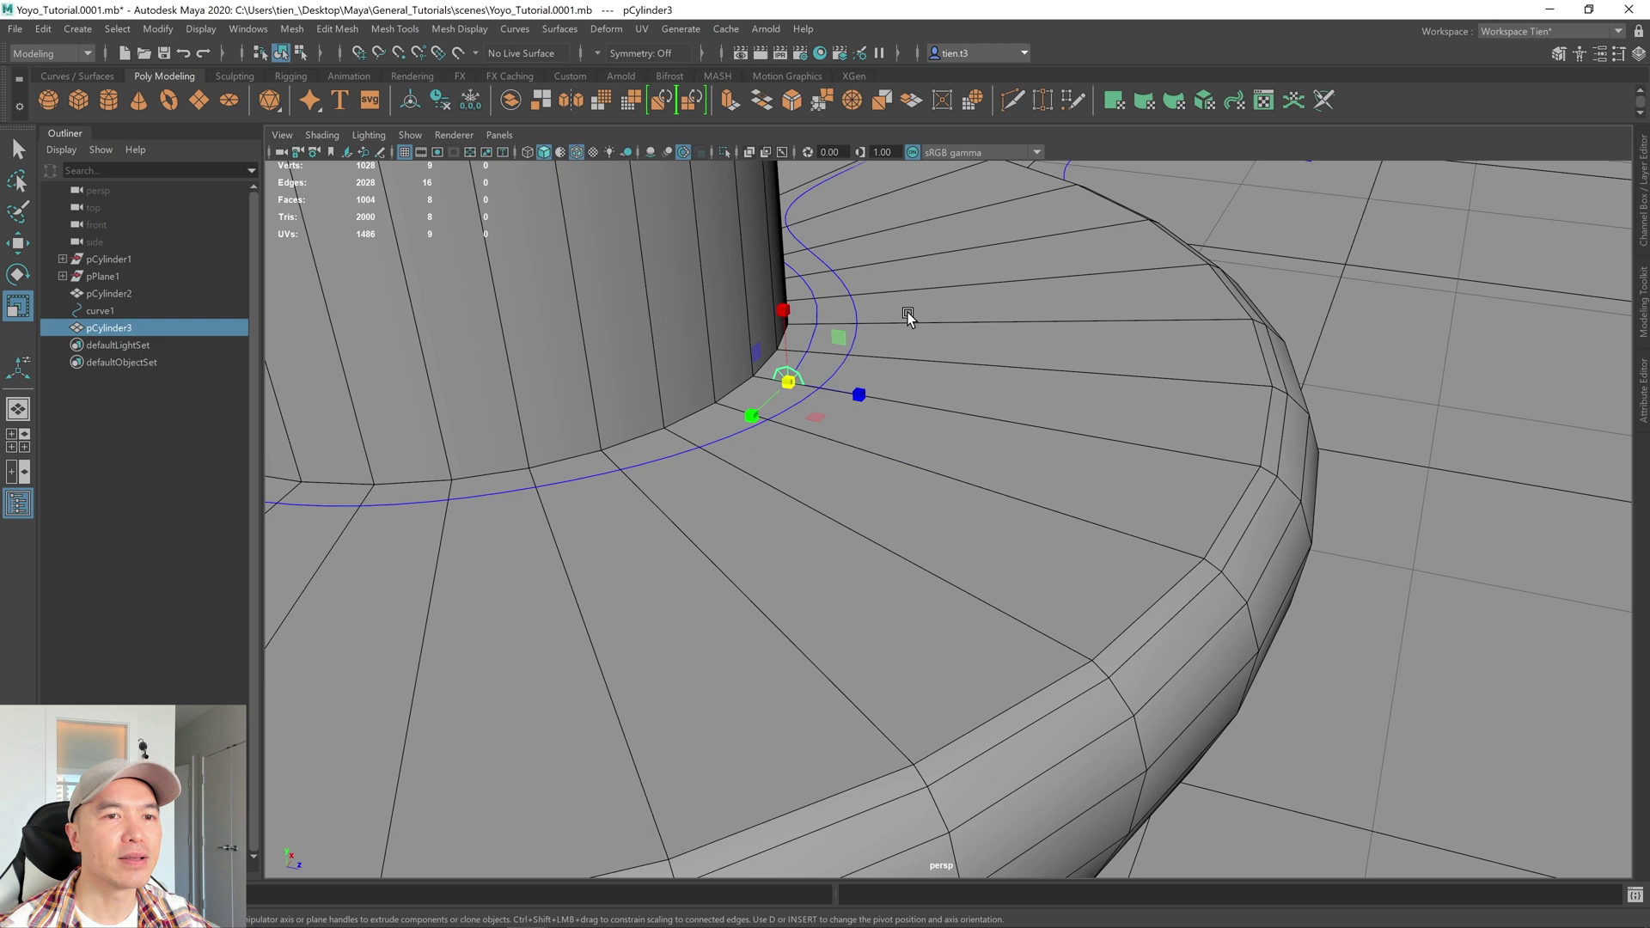
Hide the combined yoyo and ground mesh again, leaving the disc and curve in view
left_click(122, 294)
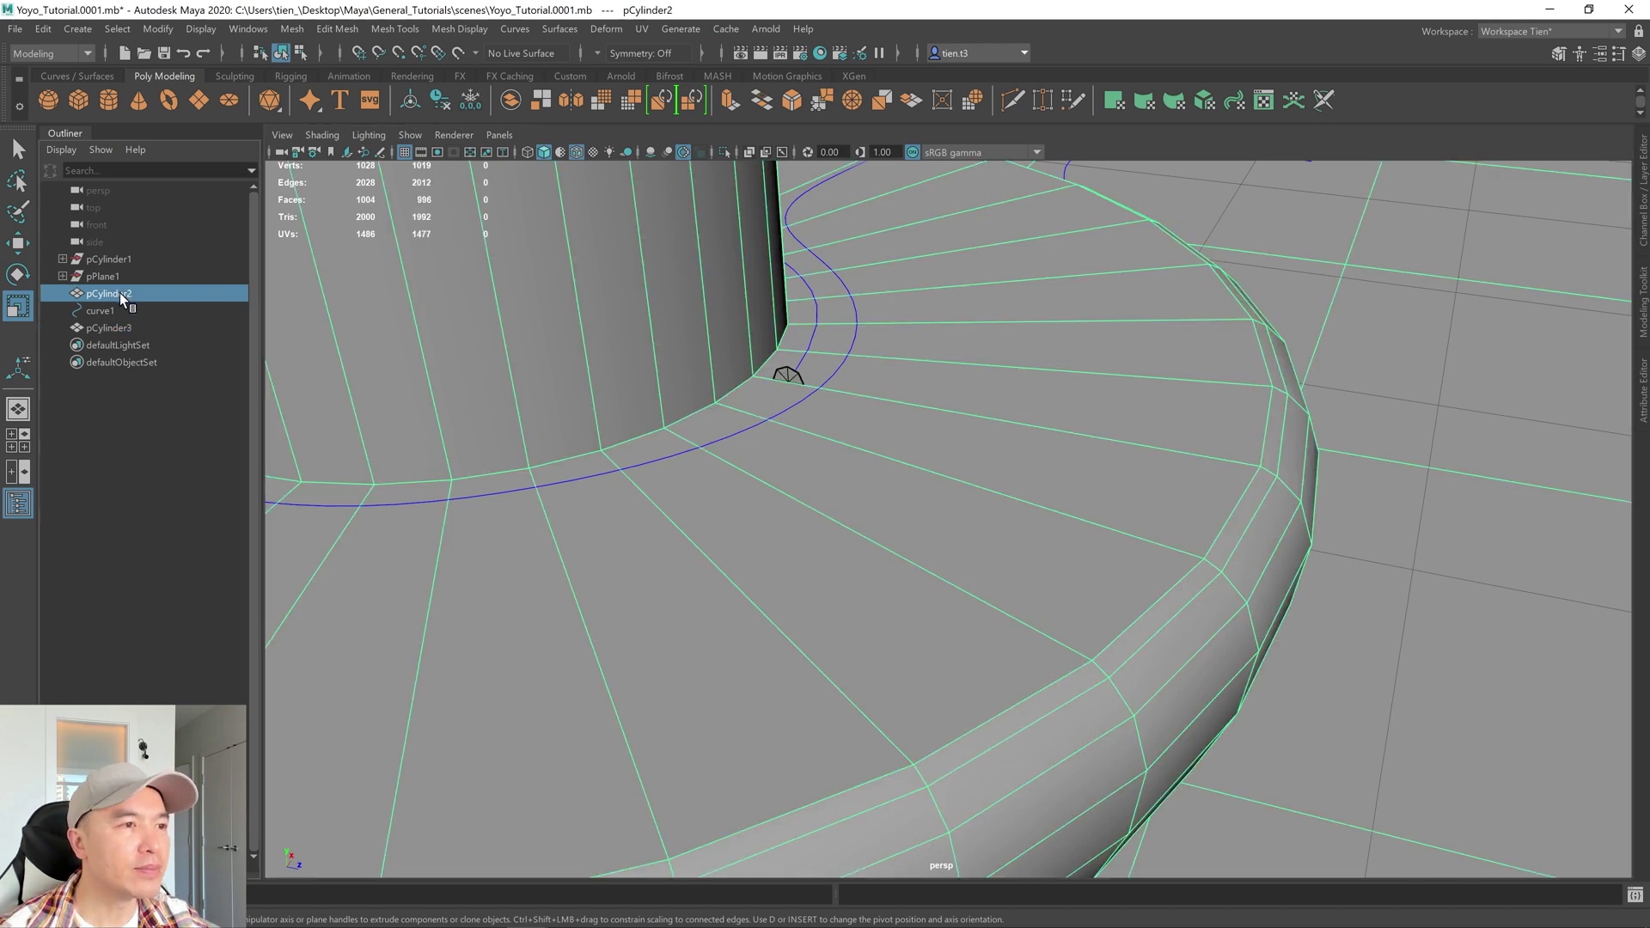
key("f")
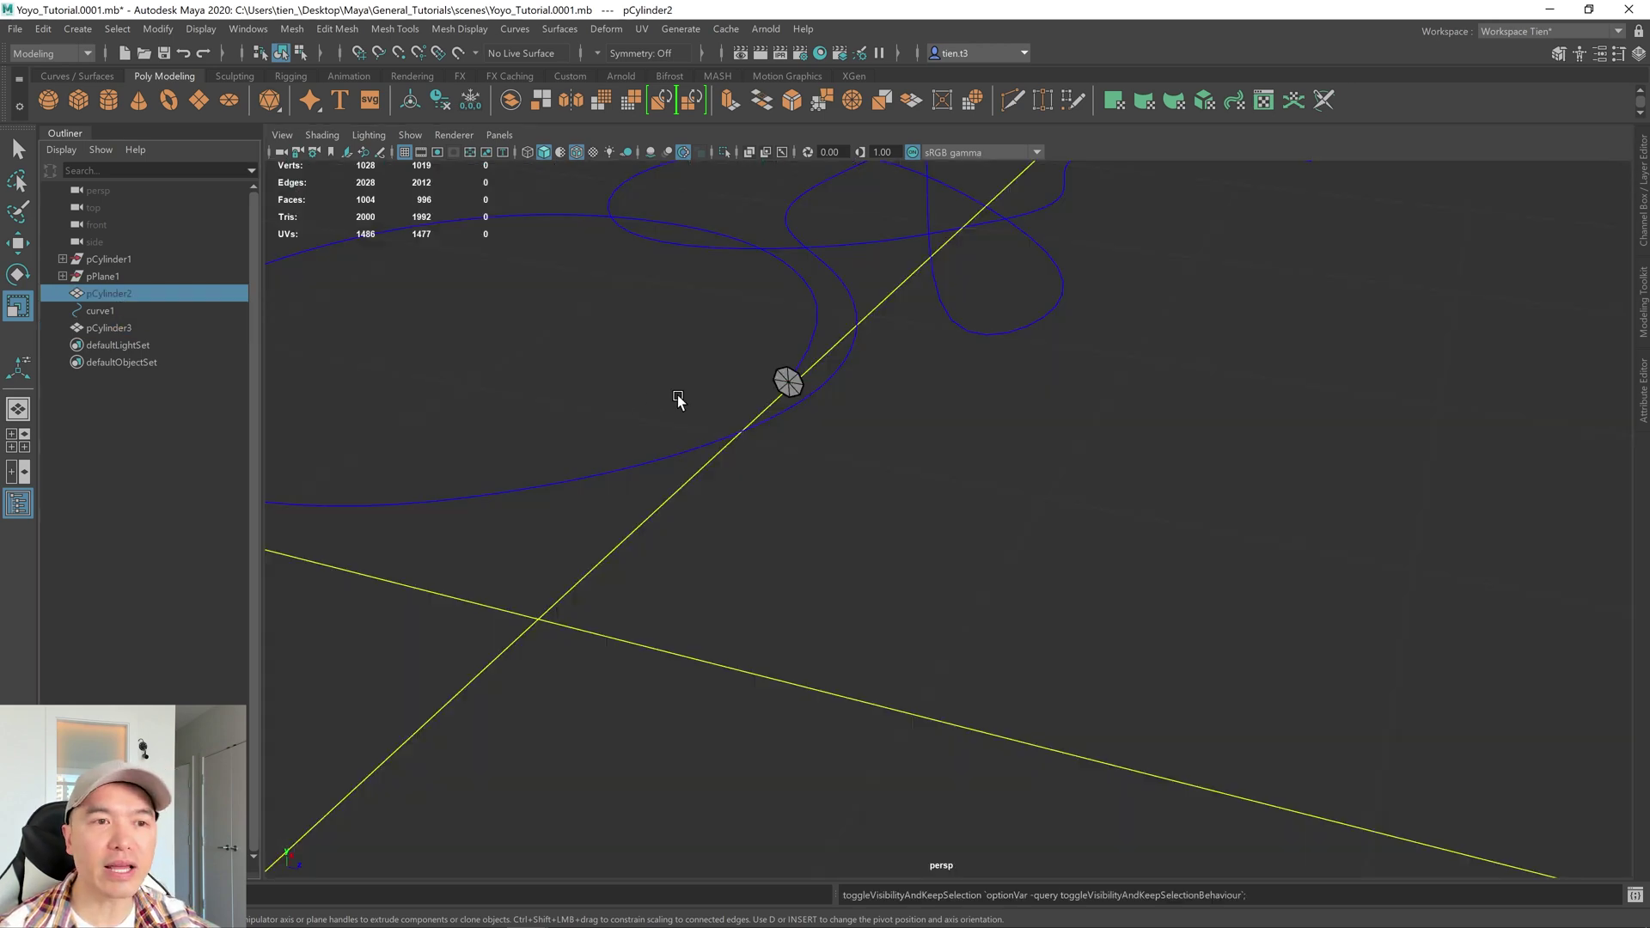
middle_click_drag(777, 341, 868, 435, "alt")
scroll(868, 434, "up", 1)
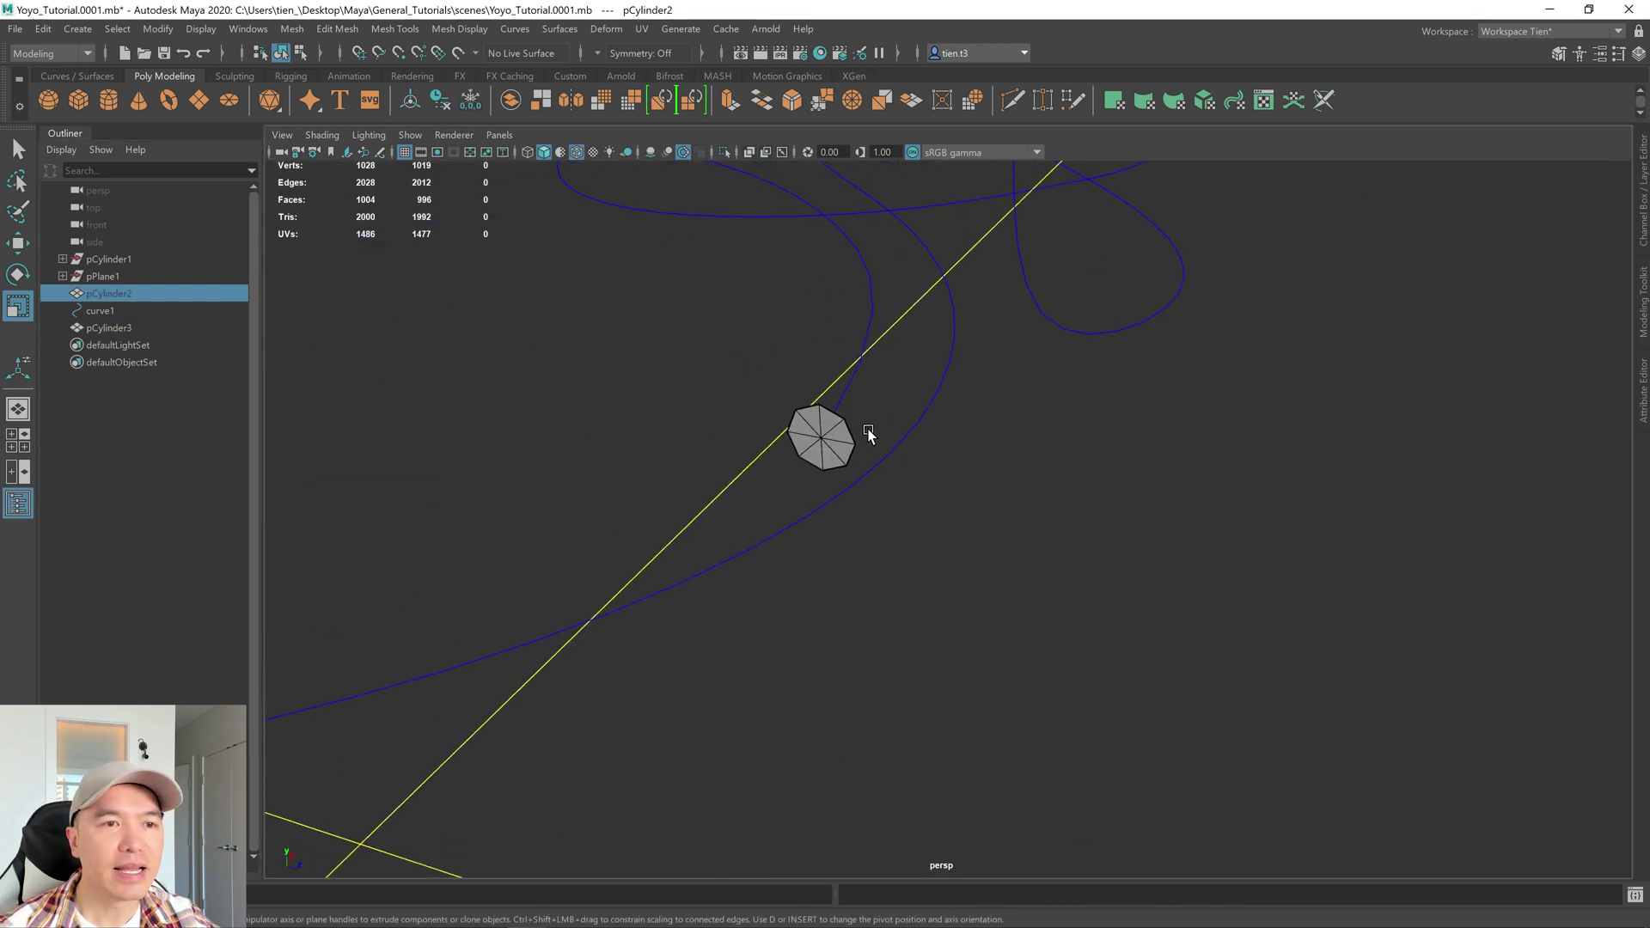
Select all faces of the octagonal disc and add the string curve to the selection
right_click(818, 419)
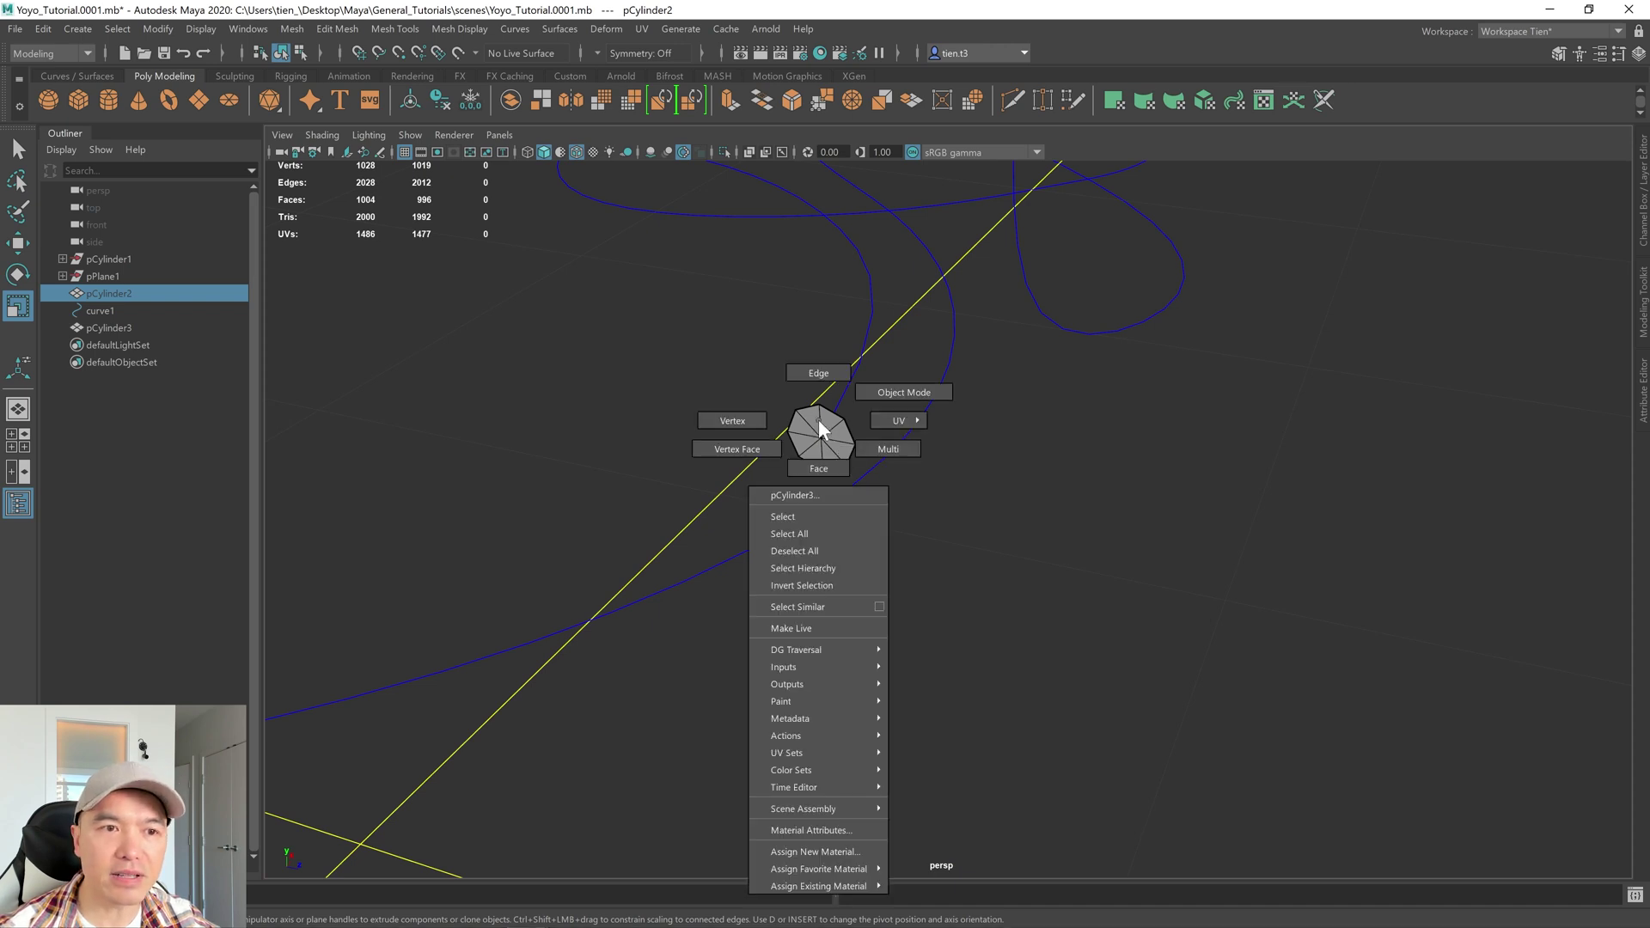
left_click(812, 467)
left_click_drag(780, 398, 828, 491)
middle_click_drag(757, 442, 934, 437, "alt")
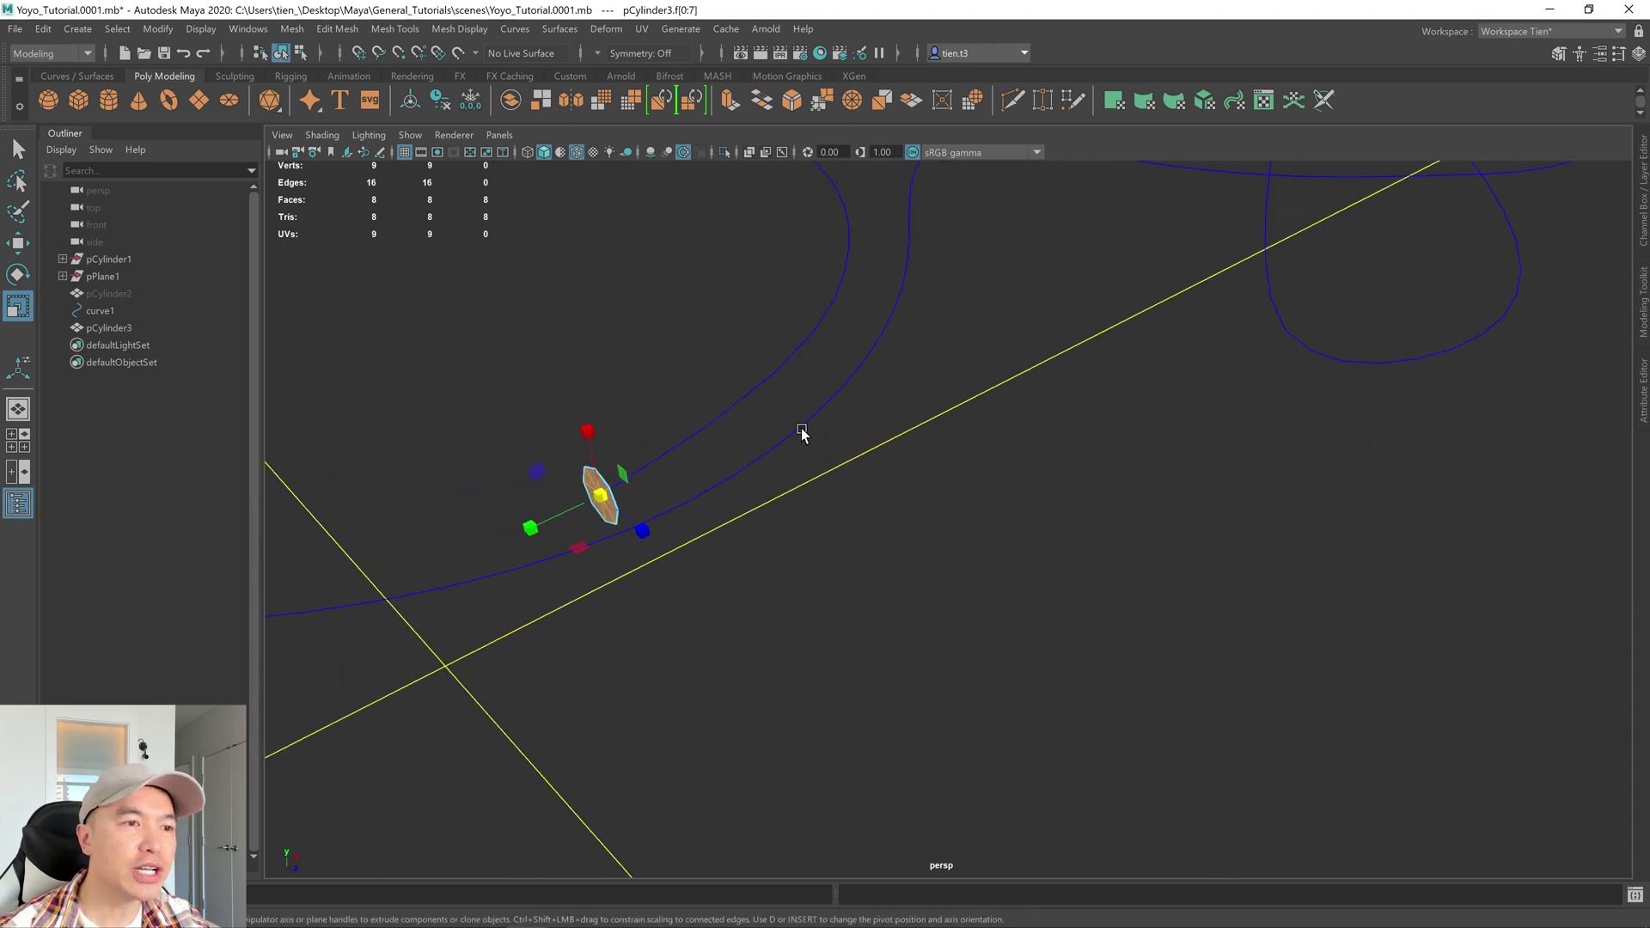
left_click(712, 417, "shift")
mouse_move(722, 431)
left_mouse_down("alt")
mouse_move(766, 431)
mouse_move(736, 456)
left_mouse_up("alt")
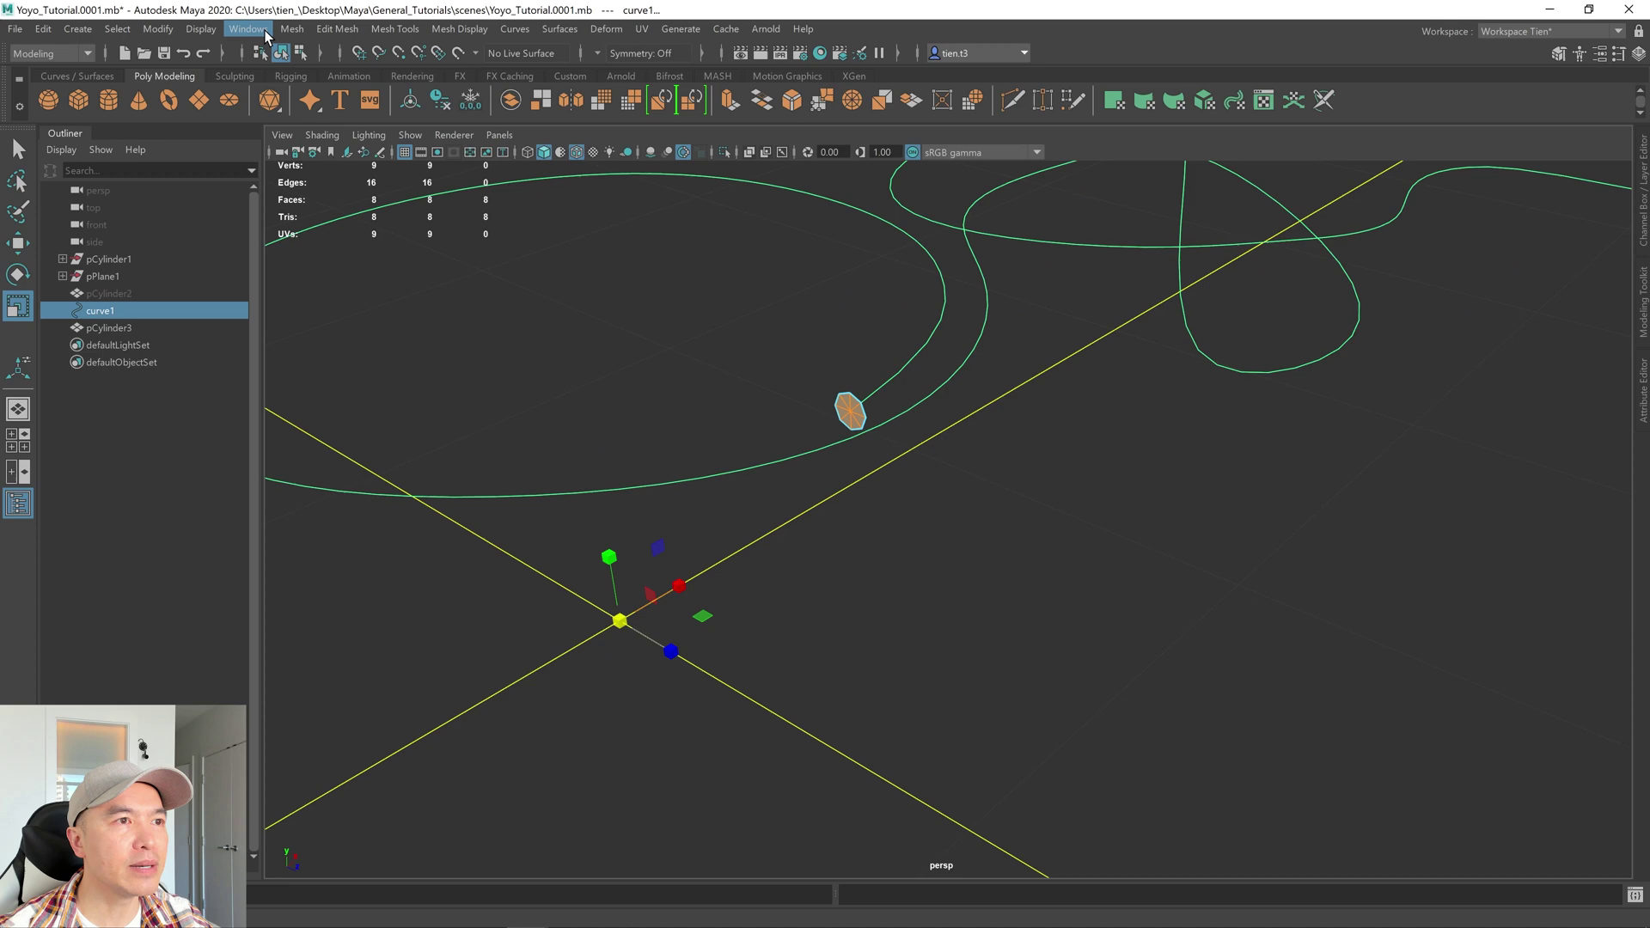
Extrude the selected disc faces along the string curve
left_click(340, 33)
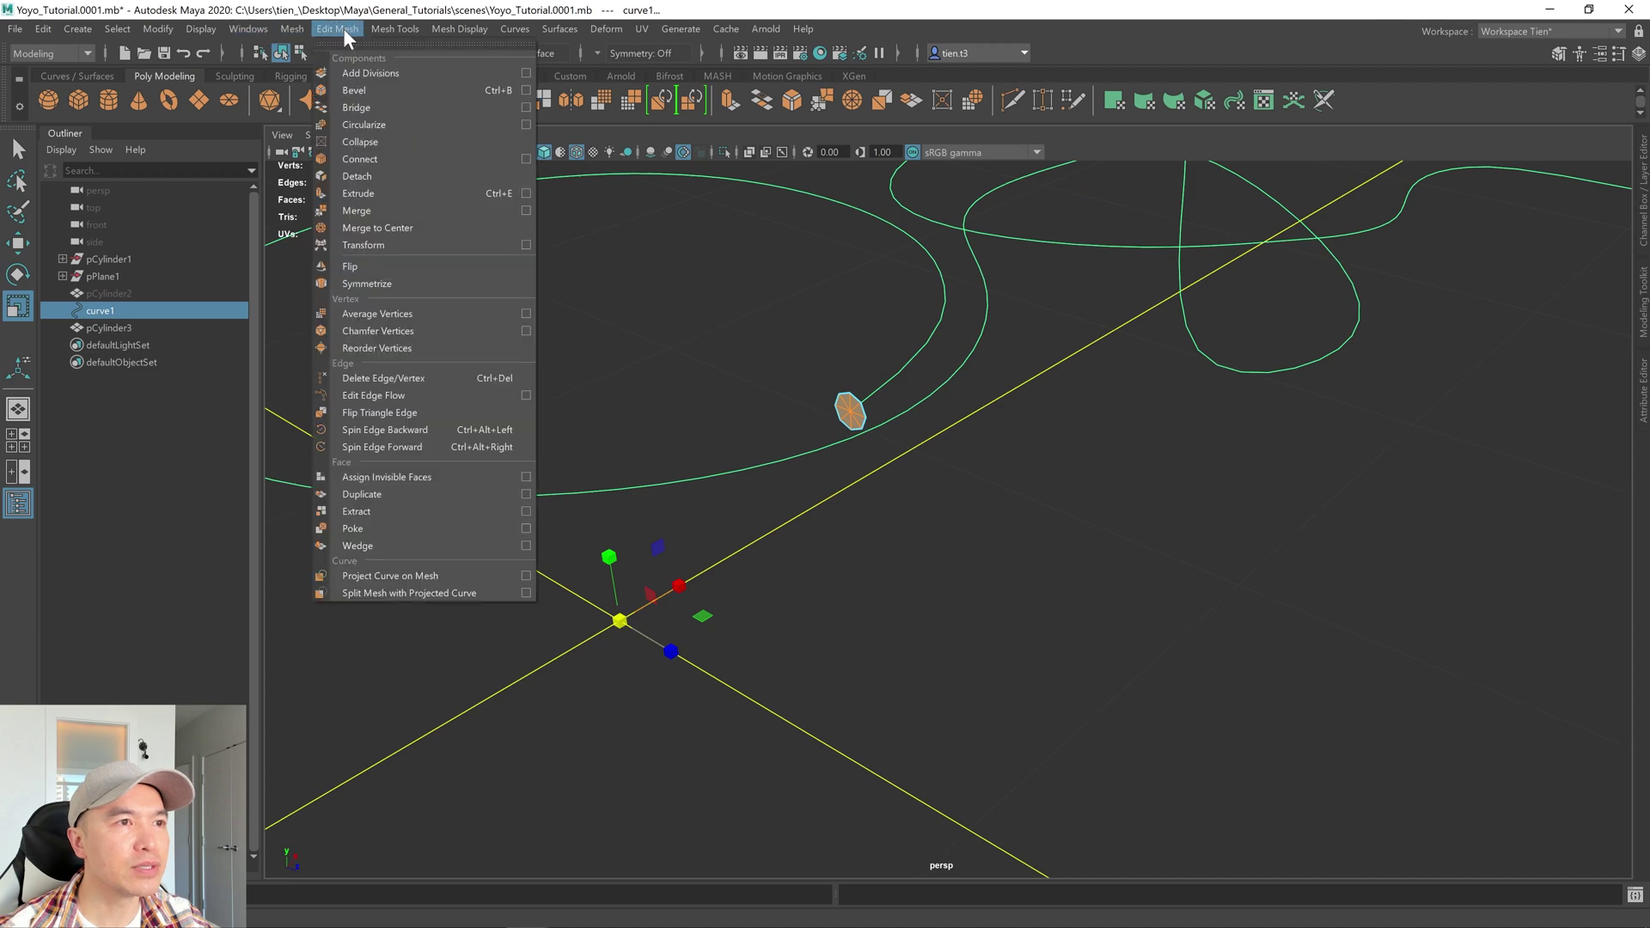
left_click(378, 192)
scroll(899, 369, "down", 2)
middle_click_drag(899, 369, 699, 371, "alt")
right_click_drag(768, 406, 693, 400, "alt")
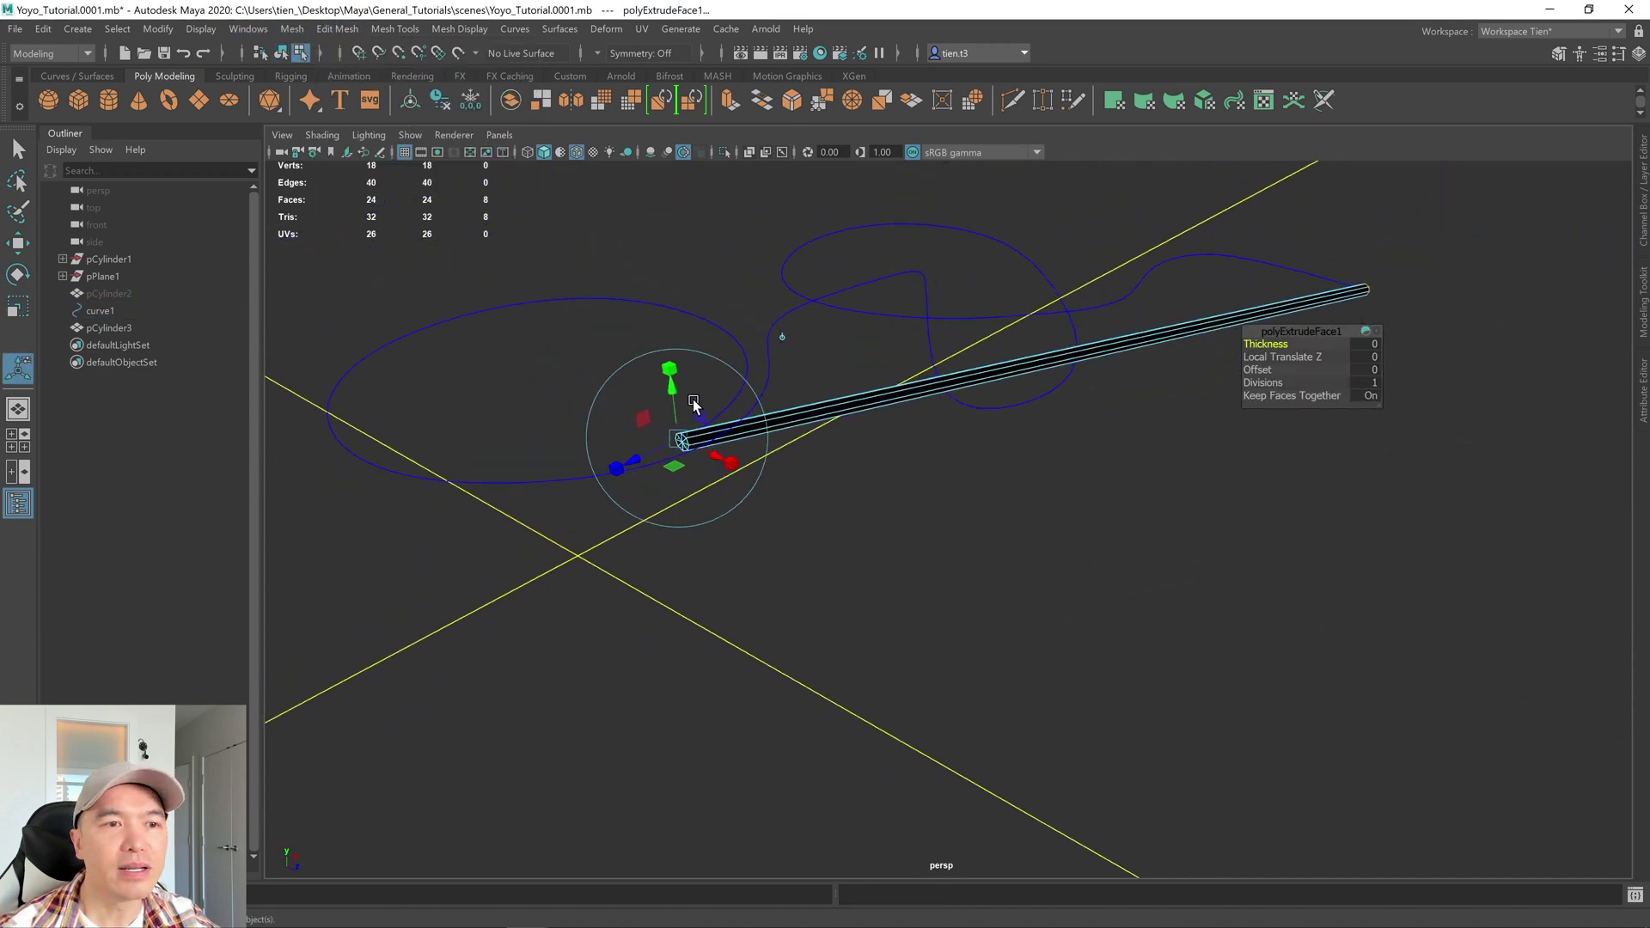
Raise the extrusion's Divisions to 25 so the string mesh follows the curve
left_click_drag(693, 400, 705, 398, "alt")
left_click_drag(823, 404, 748, 405, "alt")
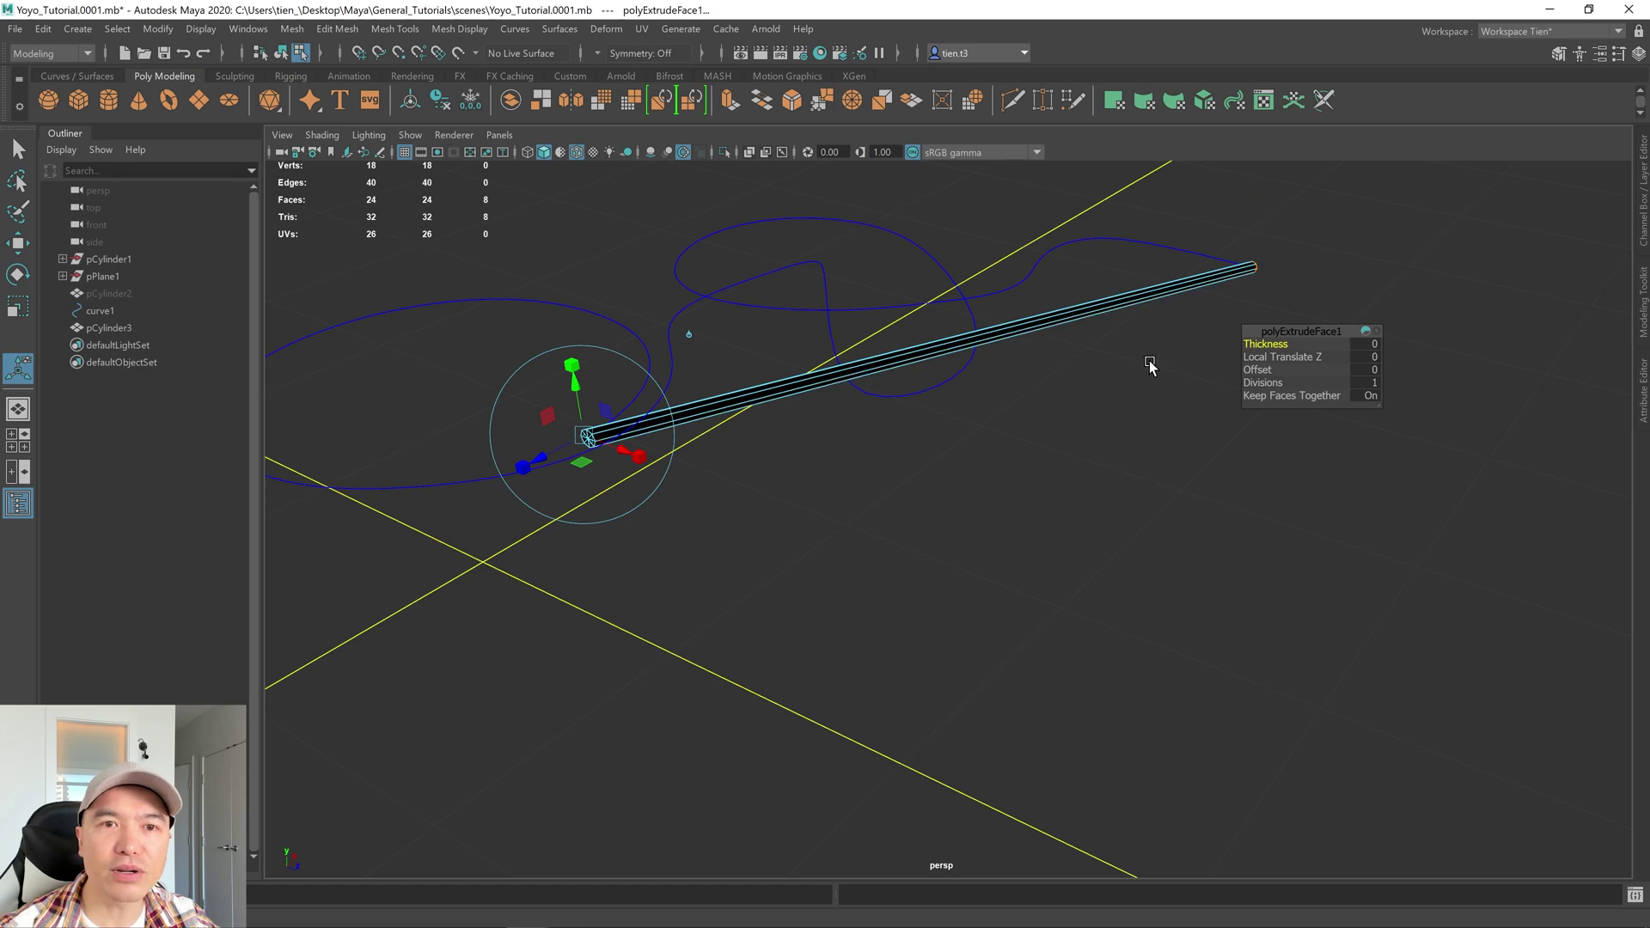
left_click_drag(1263, 384, 1072, 388)
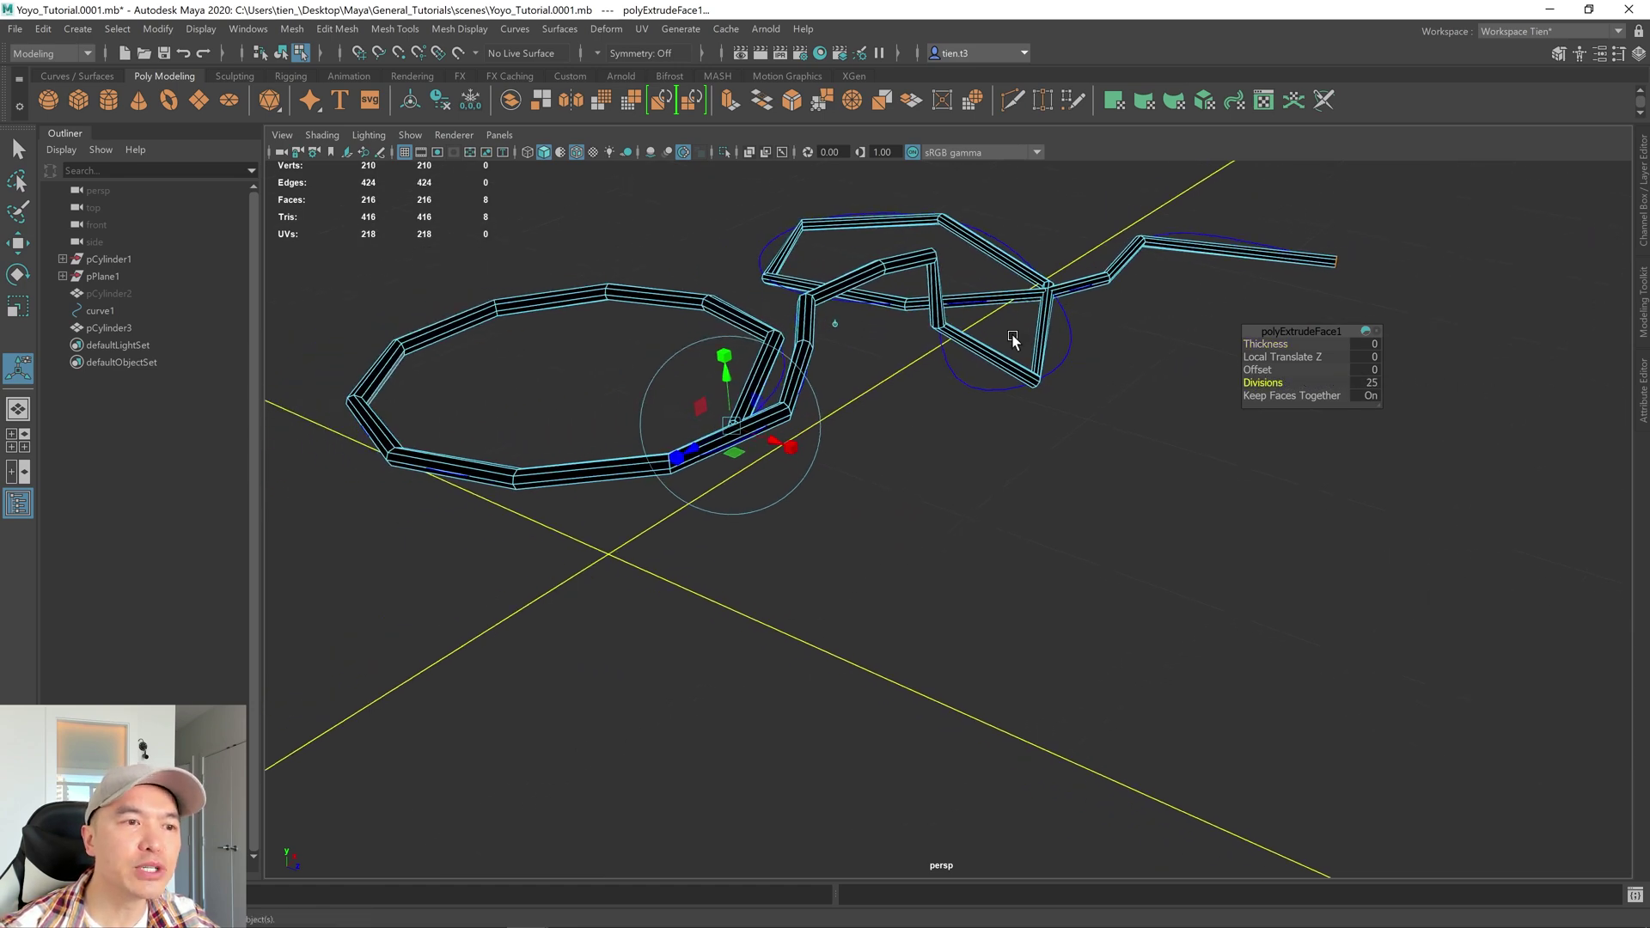
Set the extrusion's Divisions to 100 for a smoother string mesh along the curve
left_click(1369, 383)
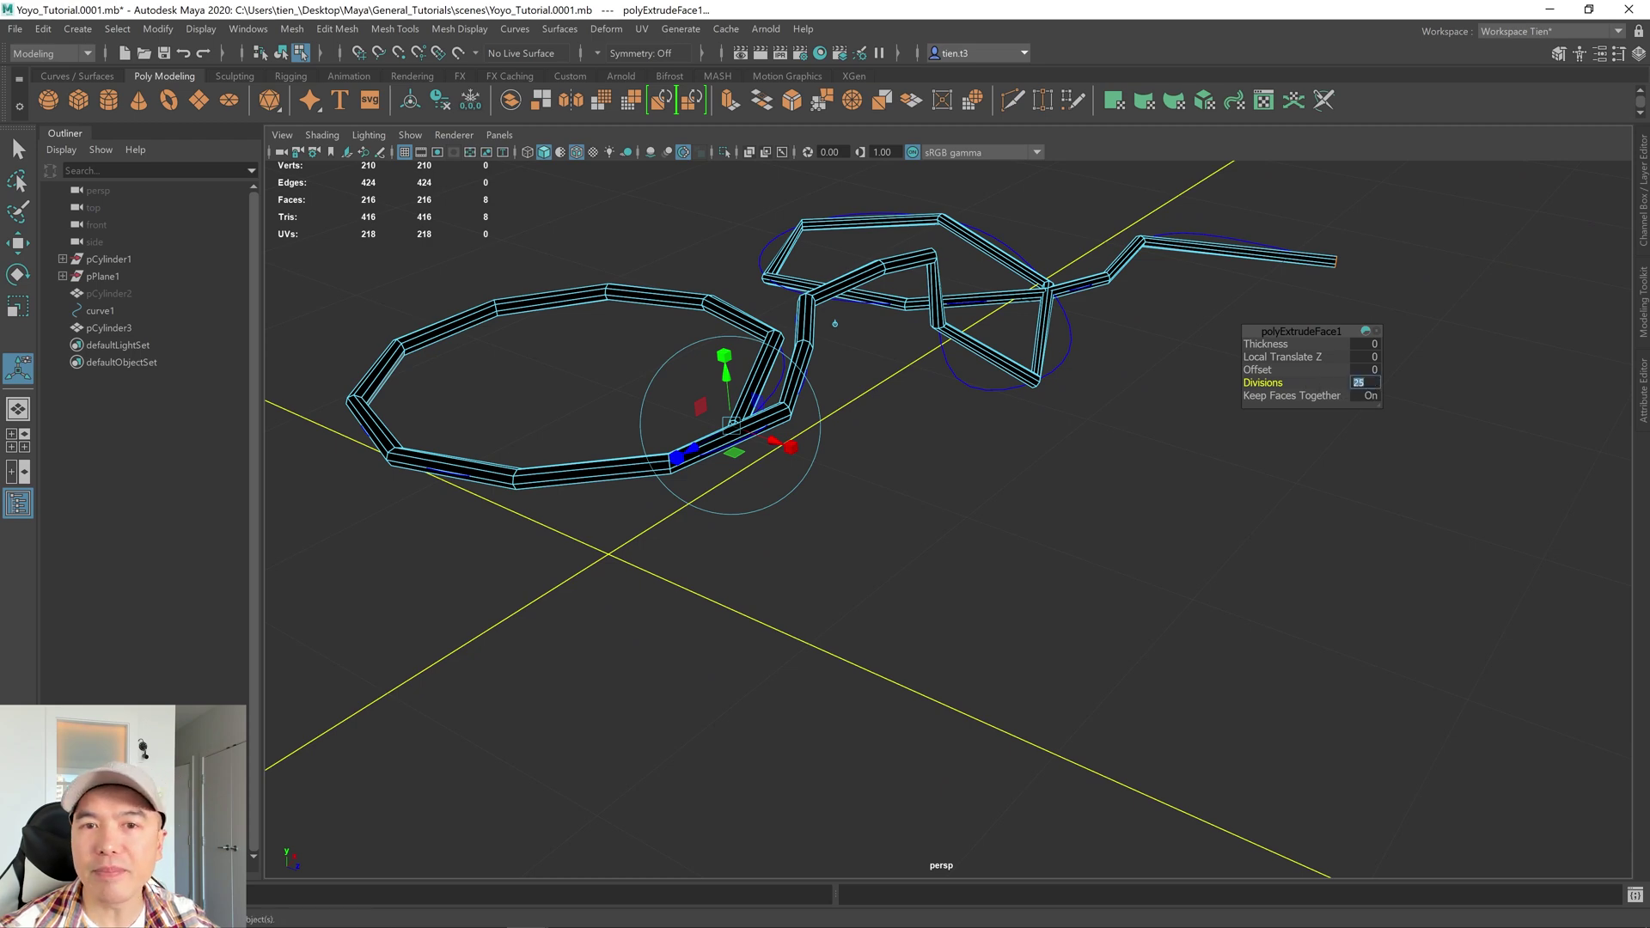
type("10")
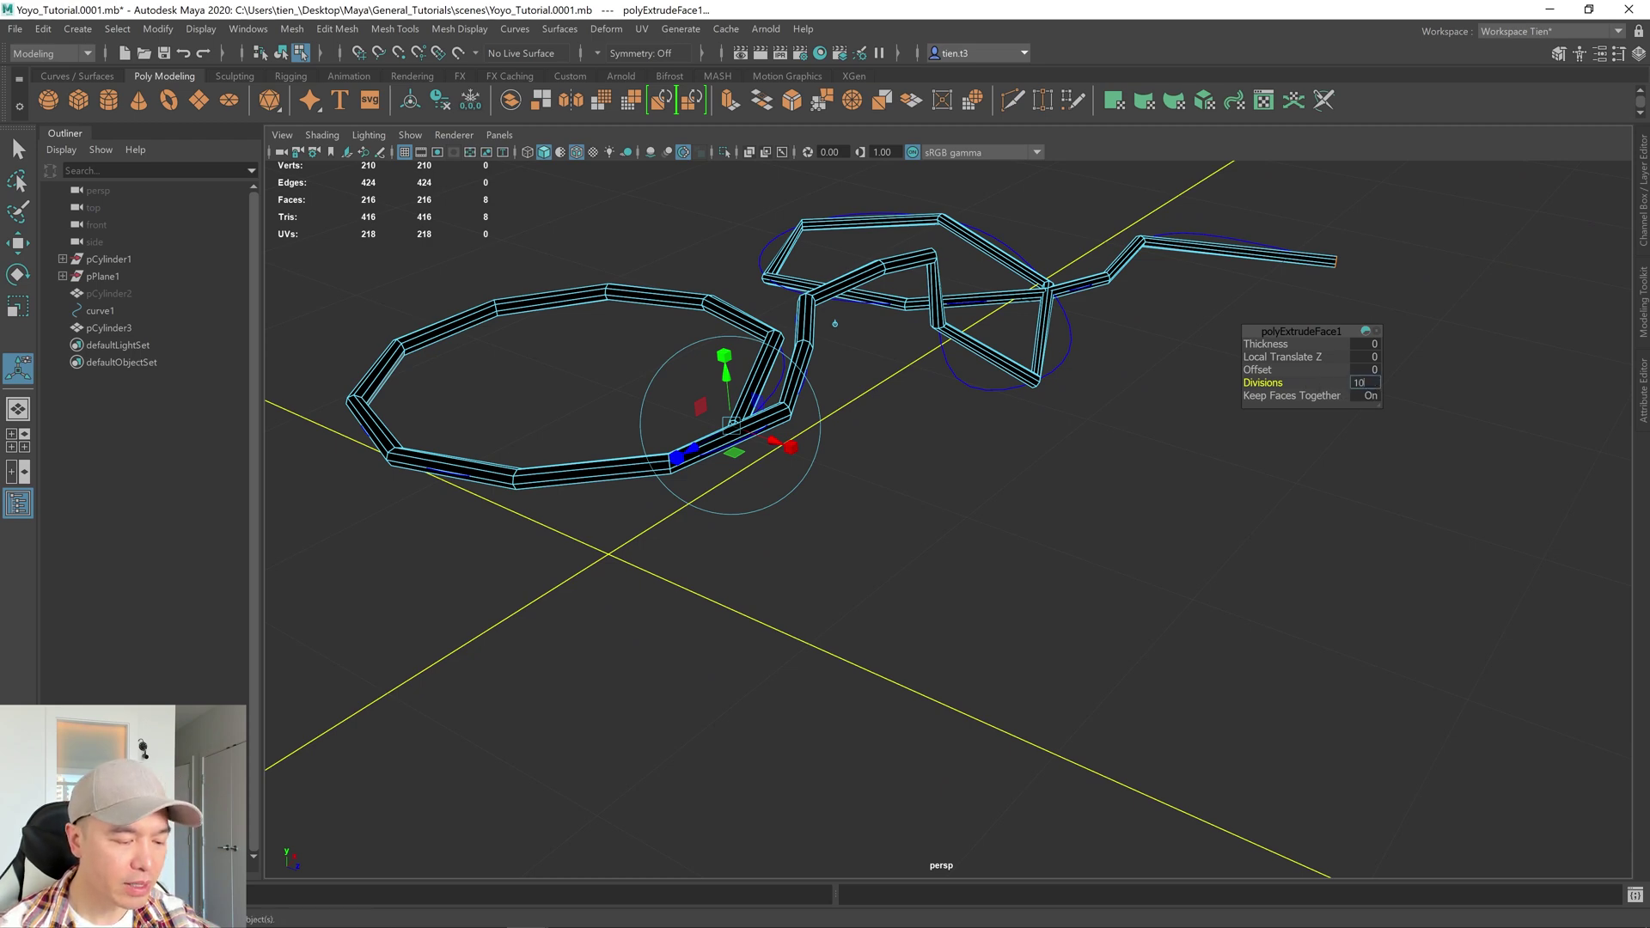
type("0")
key("Return")
left_click_drag(1084, 398, 901, 450, "alt")
scroll(923, 476, "up", 3)
scroll(929, 471, "down", 3)
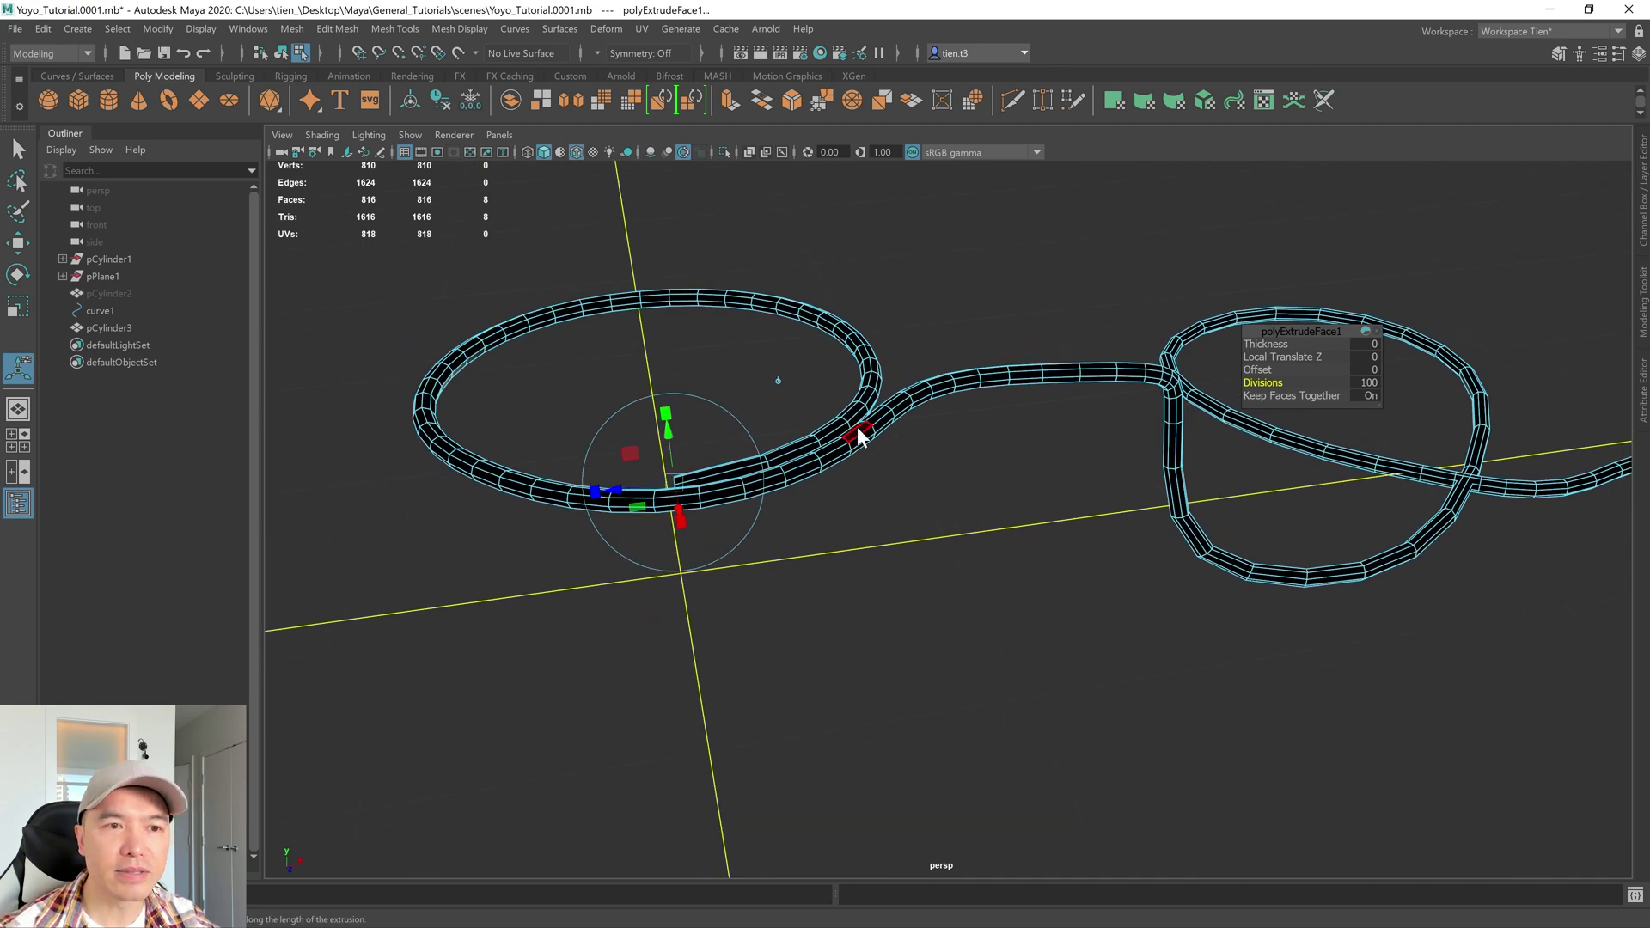
Select the extruded string mesh as an object and reverse its normals
right_click_drag(928, 402, 925, 349)
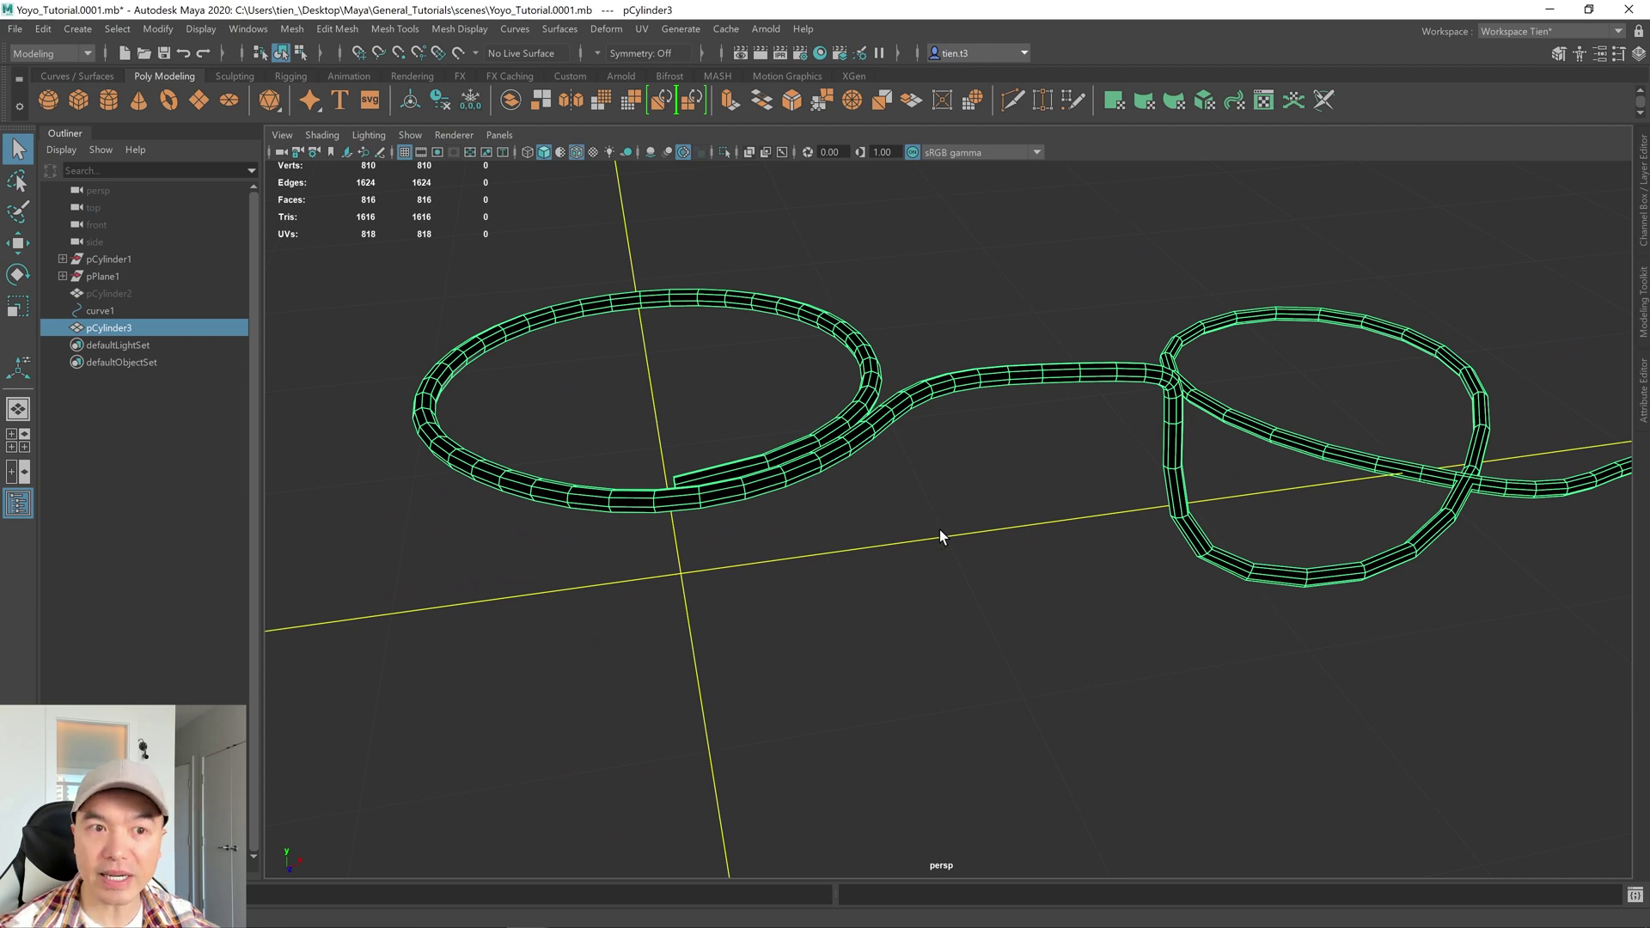
left_click(480, 30)
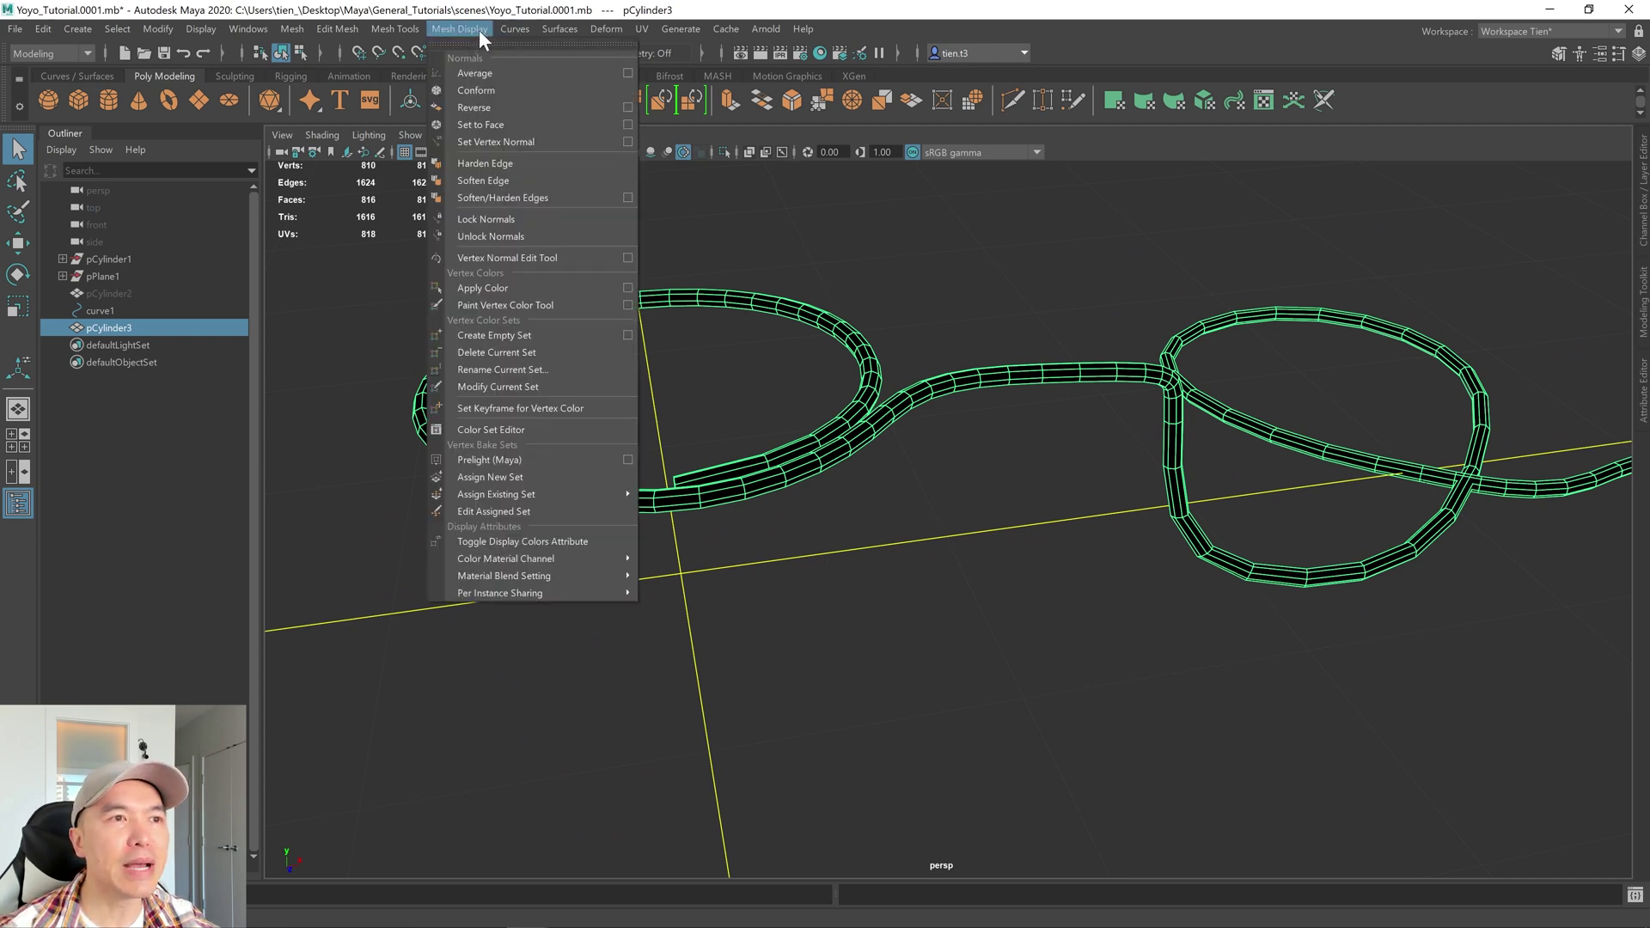
left_click(495, 112)
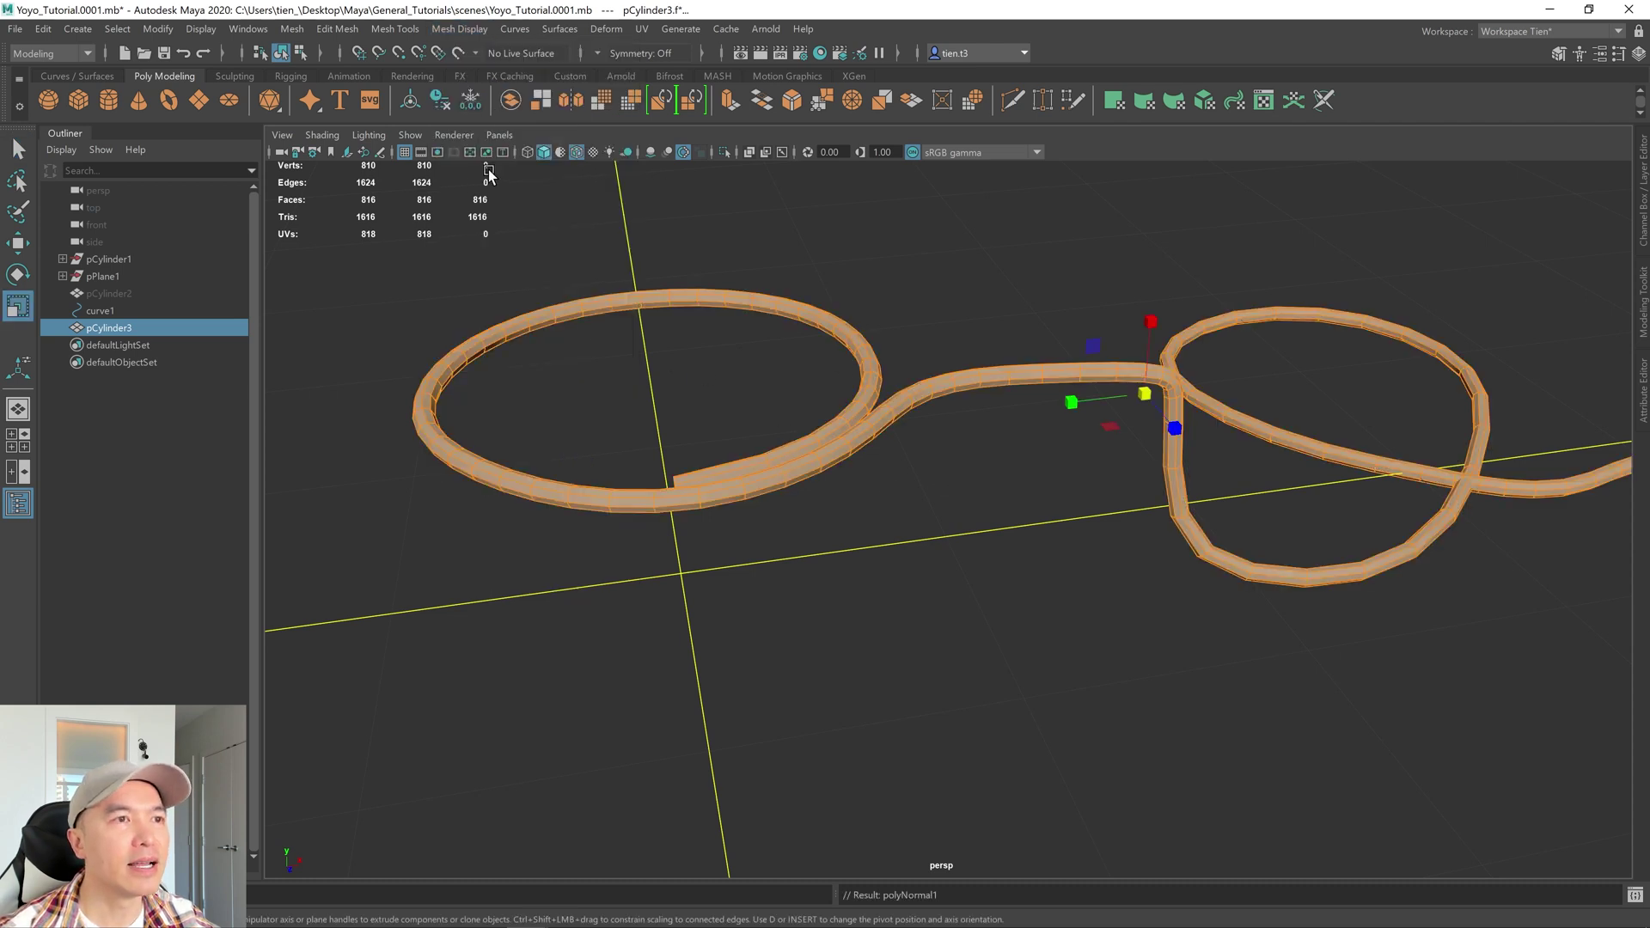
Soften the edges of the string mesh and clear the selection
left_click(460, 28)
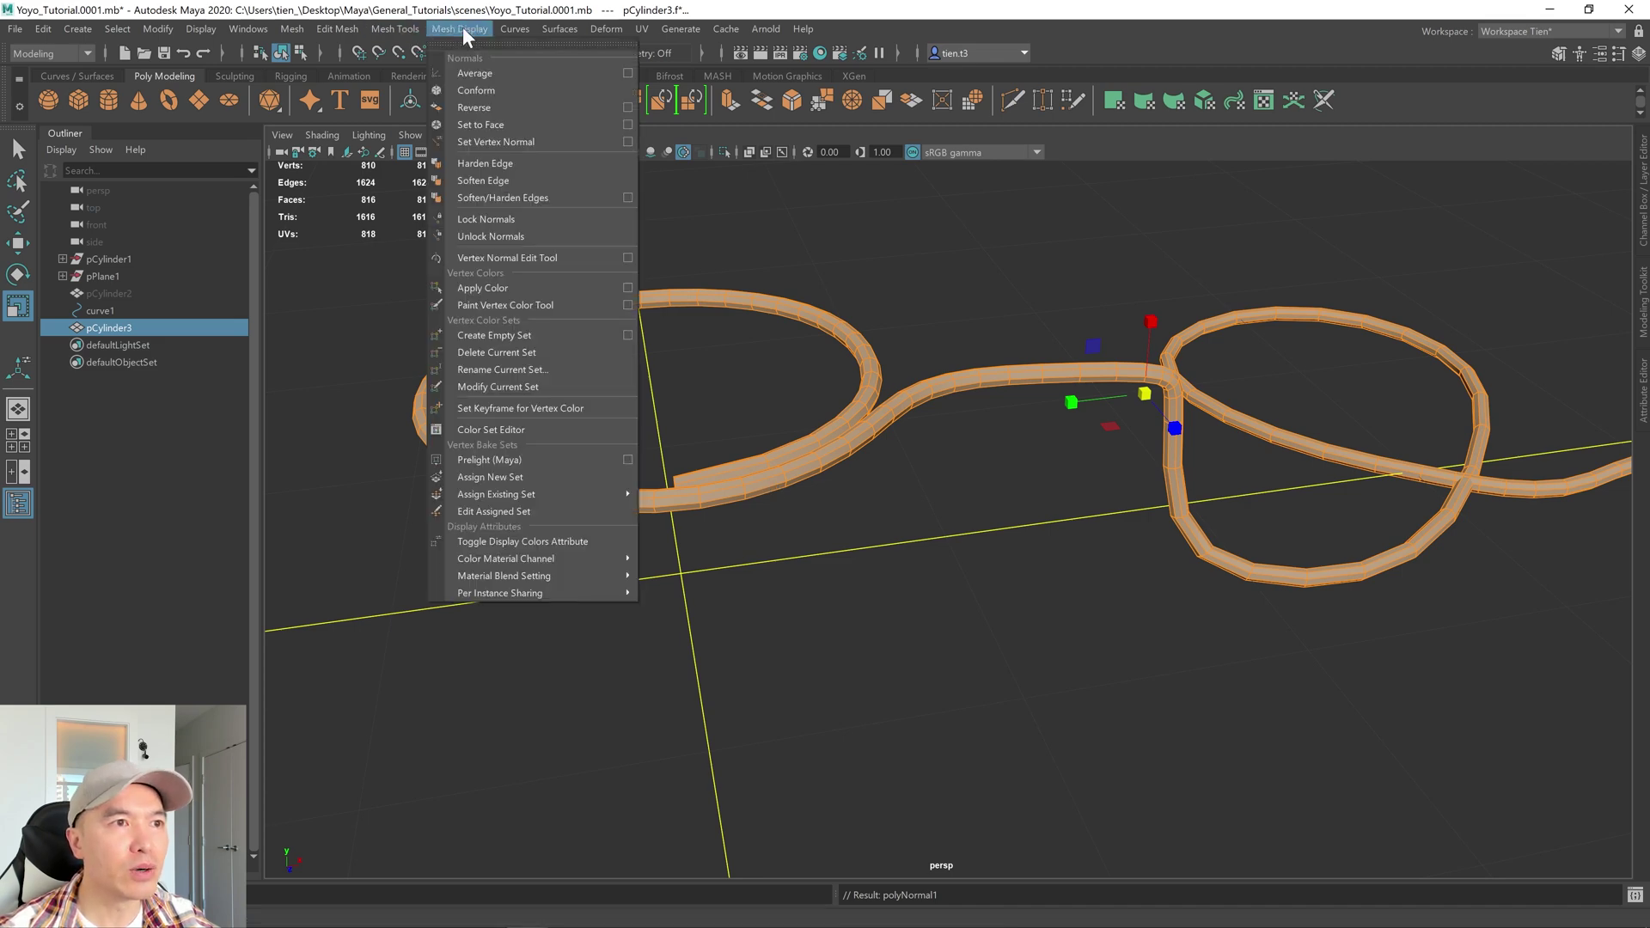
left_click(508, 180)
left_click_drag(843, 327, 836, 392, "alt")
key("q")
Unhide the combined yoyo and ground mesh and check how the string sits around the axle and over the lower disc
left_click(125, 293)
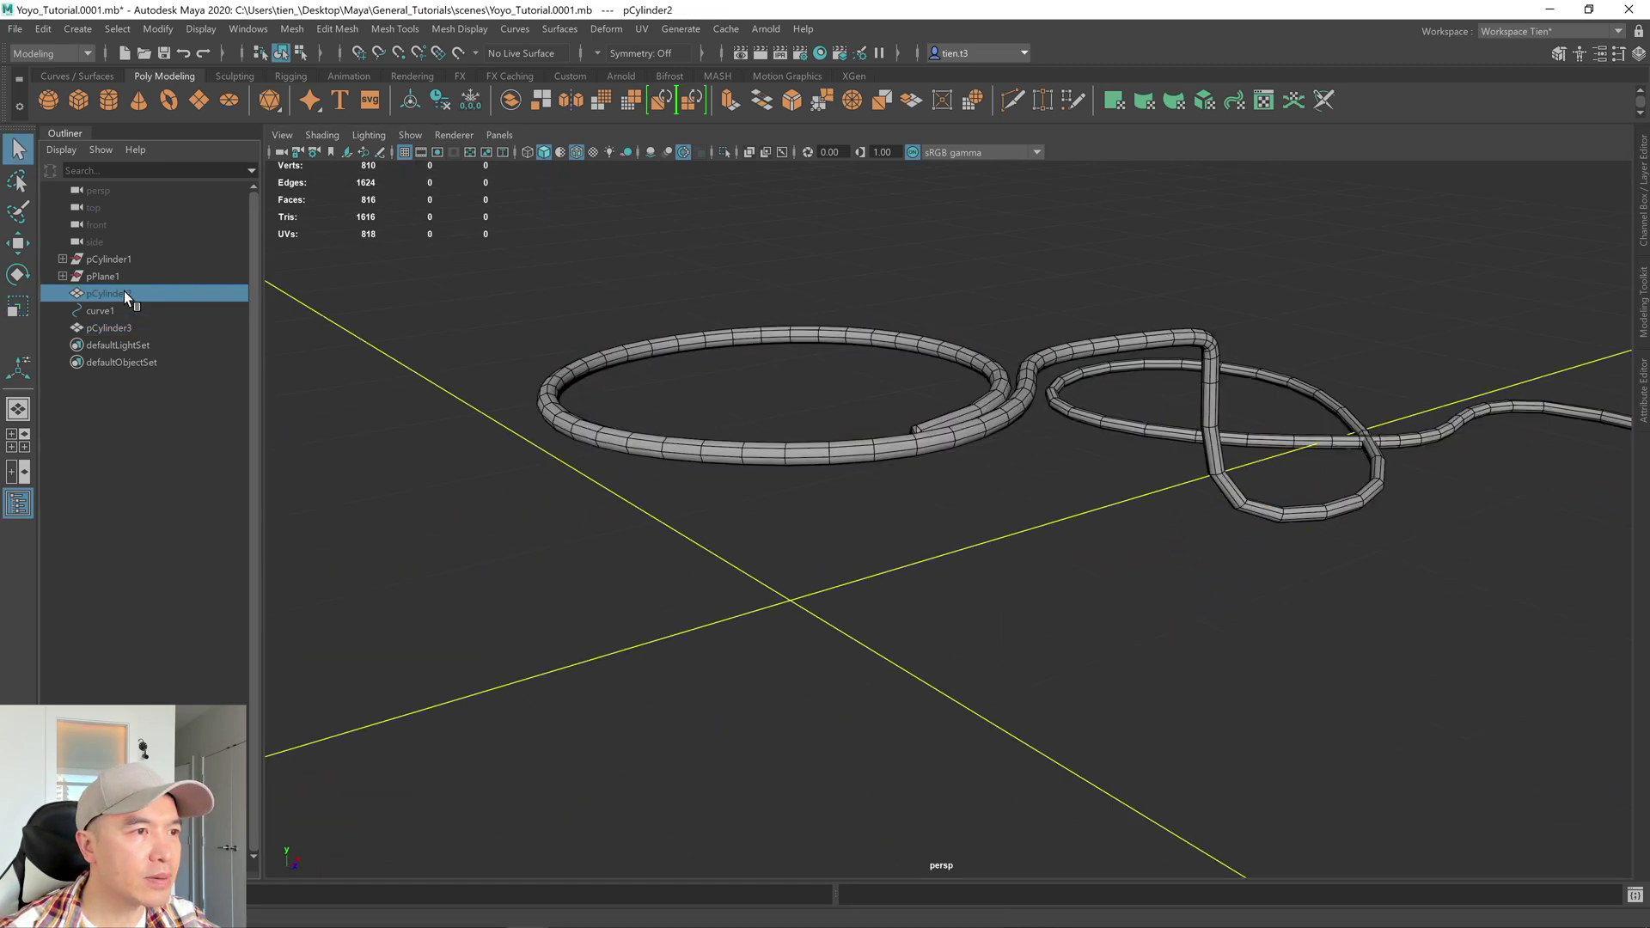
key("h")
left_click_drag(807, 526, 863, 474, "alt")
left_click_drag(1181, 462, 948, 453, "alt")
left_click_drag(1118, 489, 1118, 563, "alt")
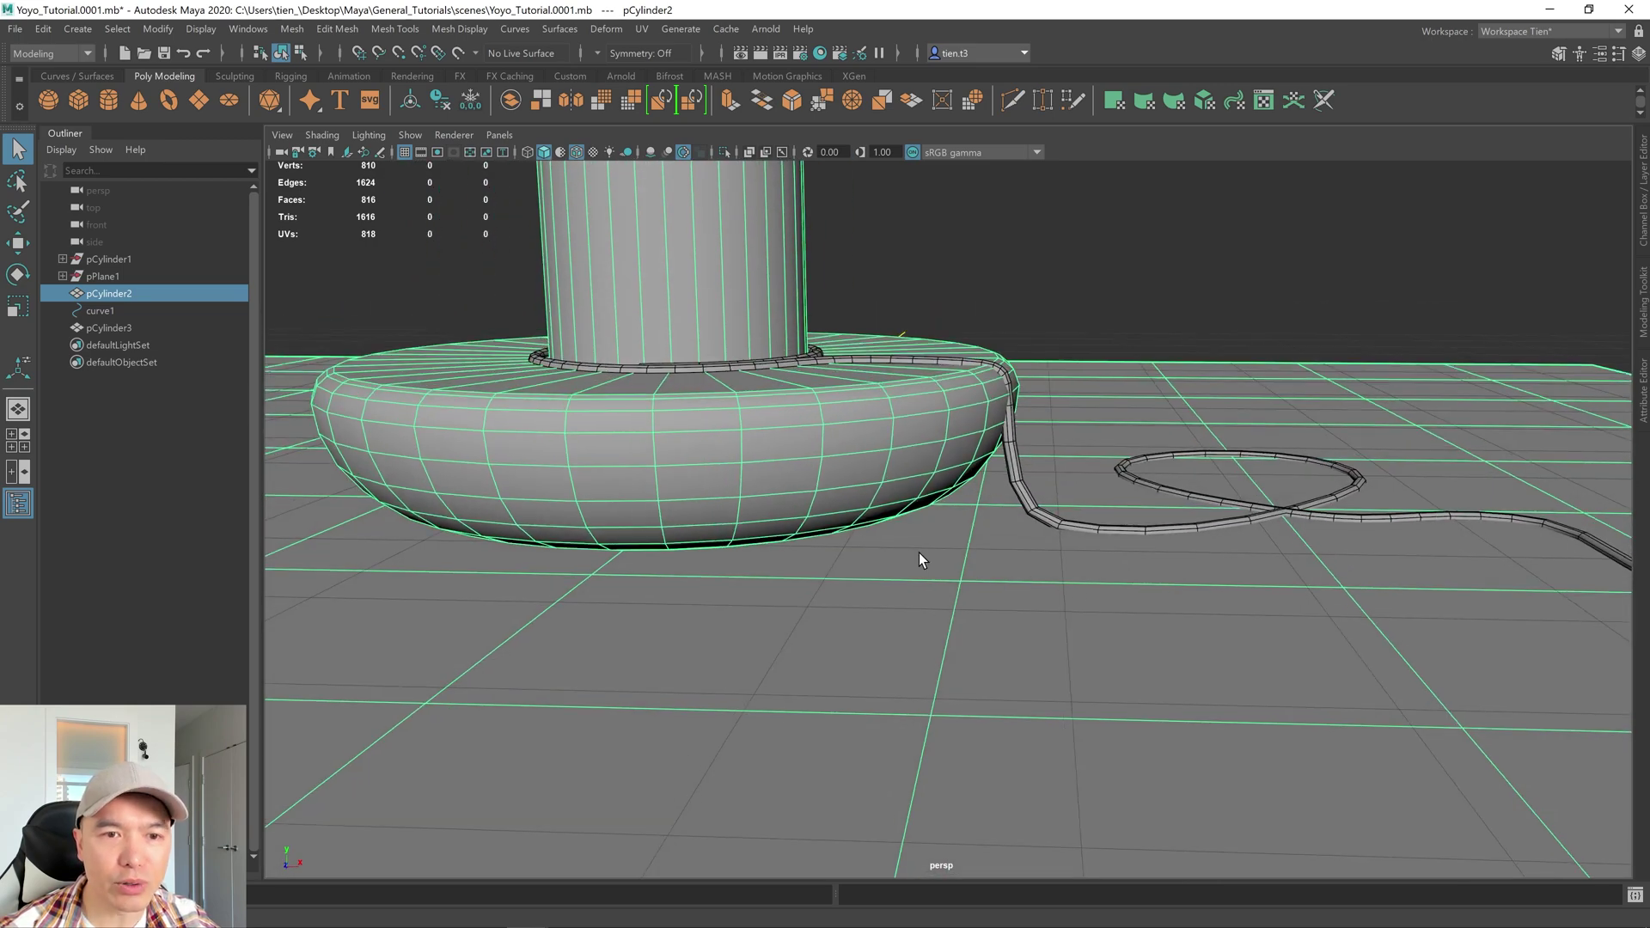
left_click_drag(695, 379, 756, 405, "alt")
right_click_drag(756, 405, 758, 436, "alt")
middle_click_drag(758, 436, 870, 461, "alt")
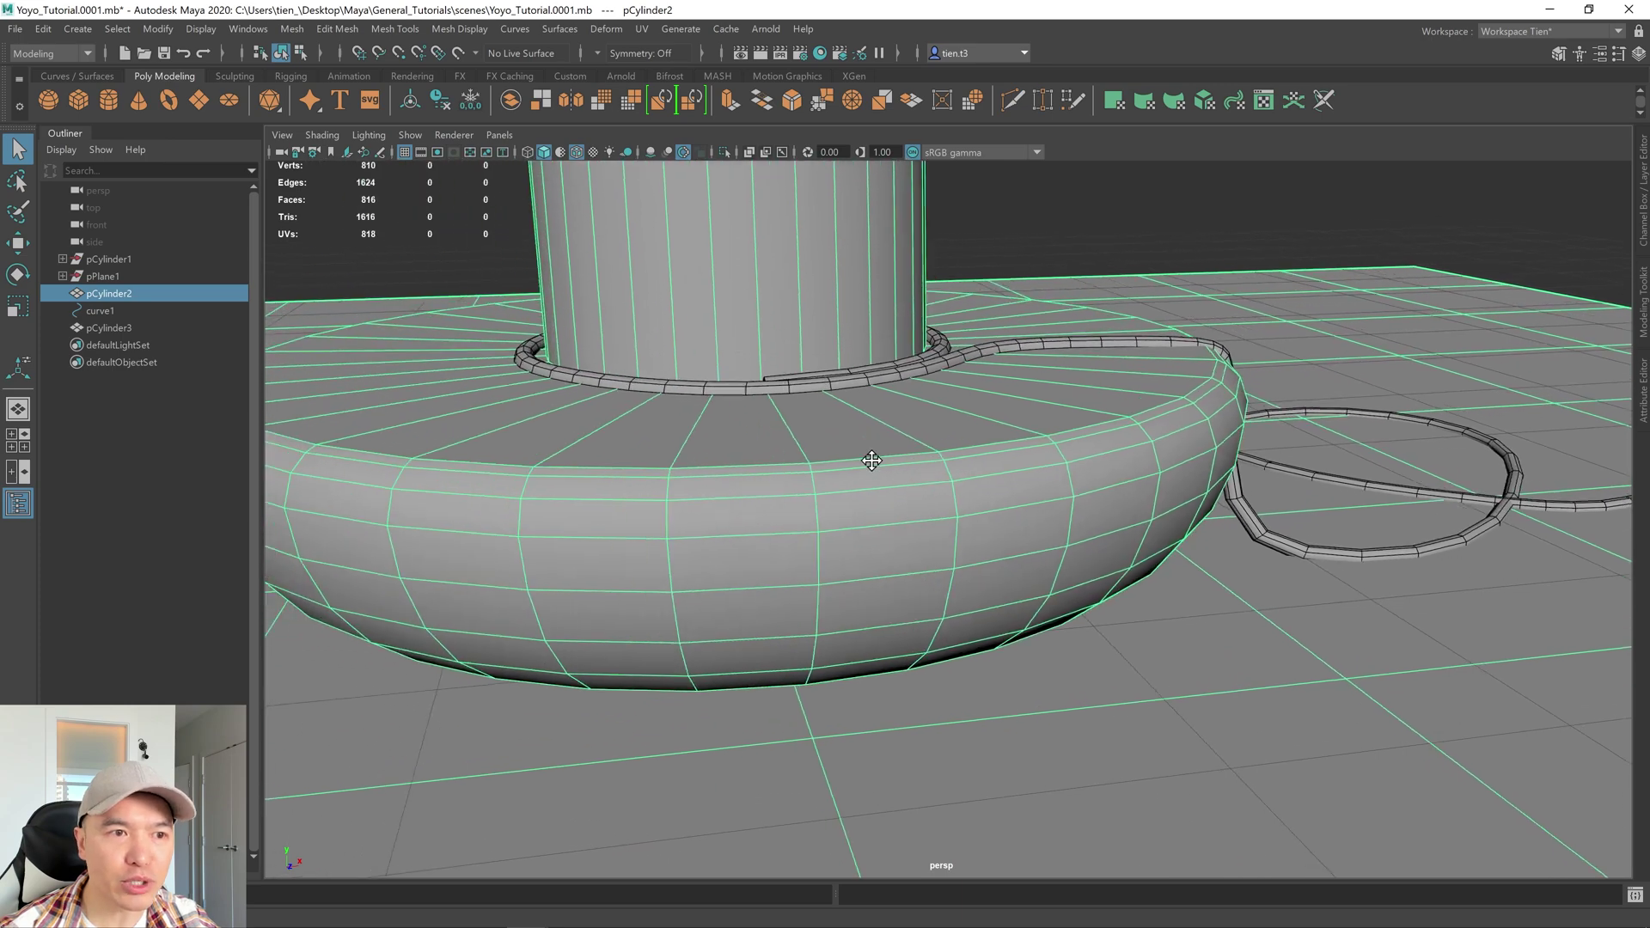
left_click_drag(870, 461, 861, 466, "alt")
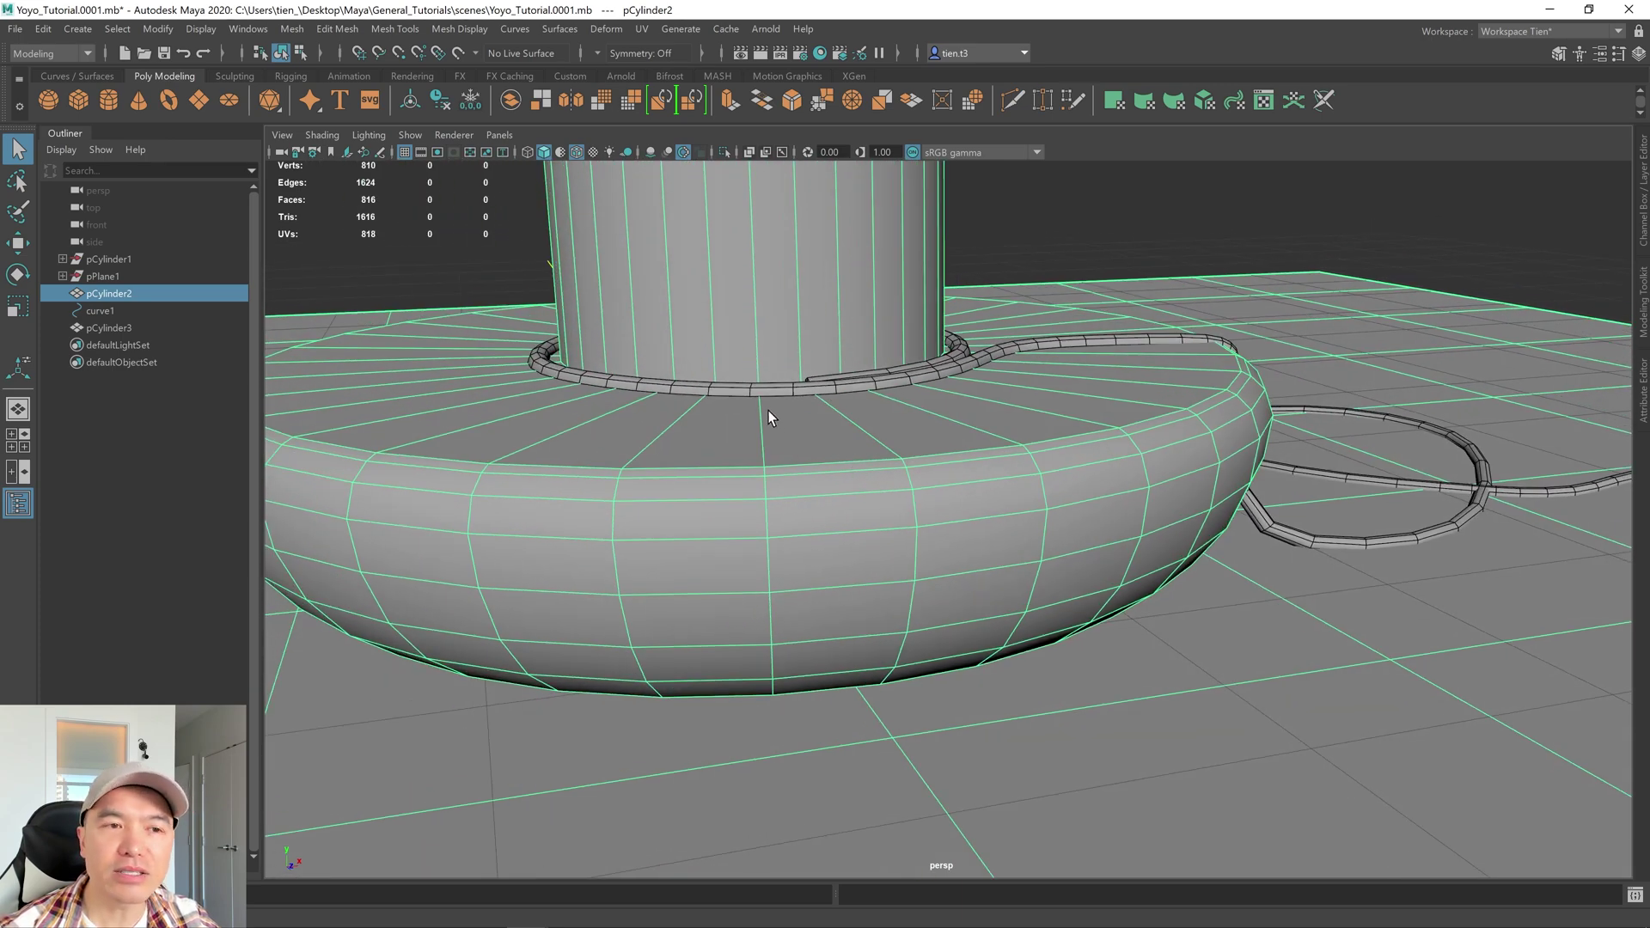
left_click_drag(728, 401, 860, 440, "alt")
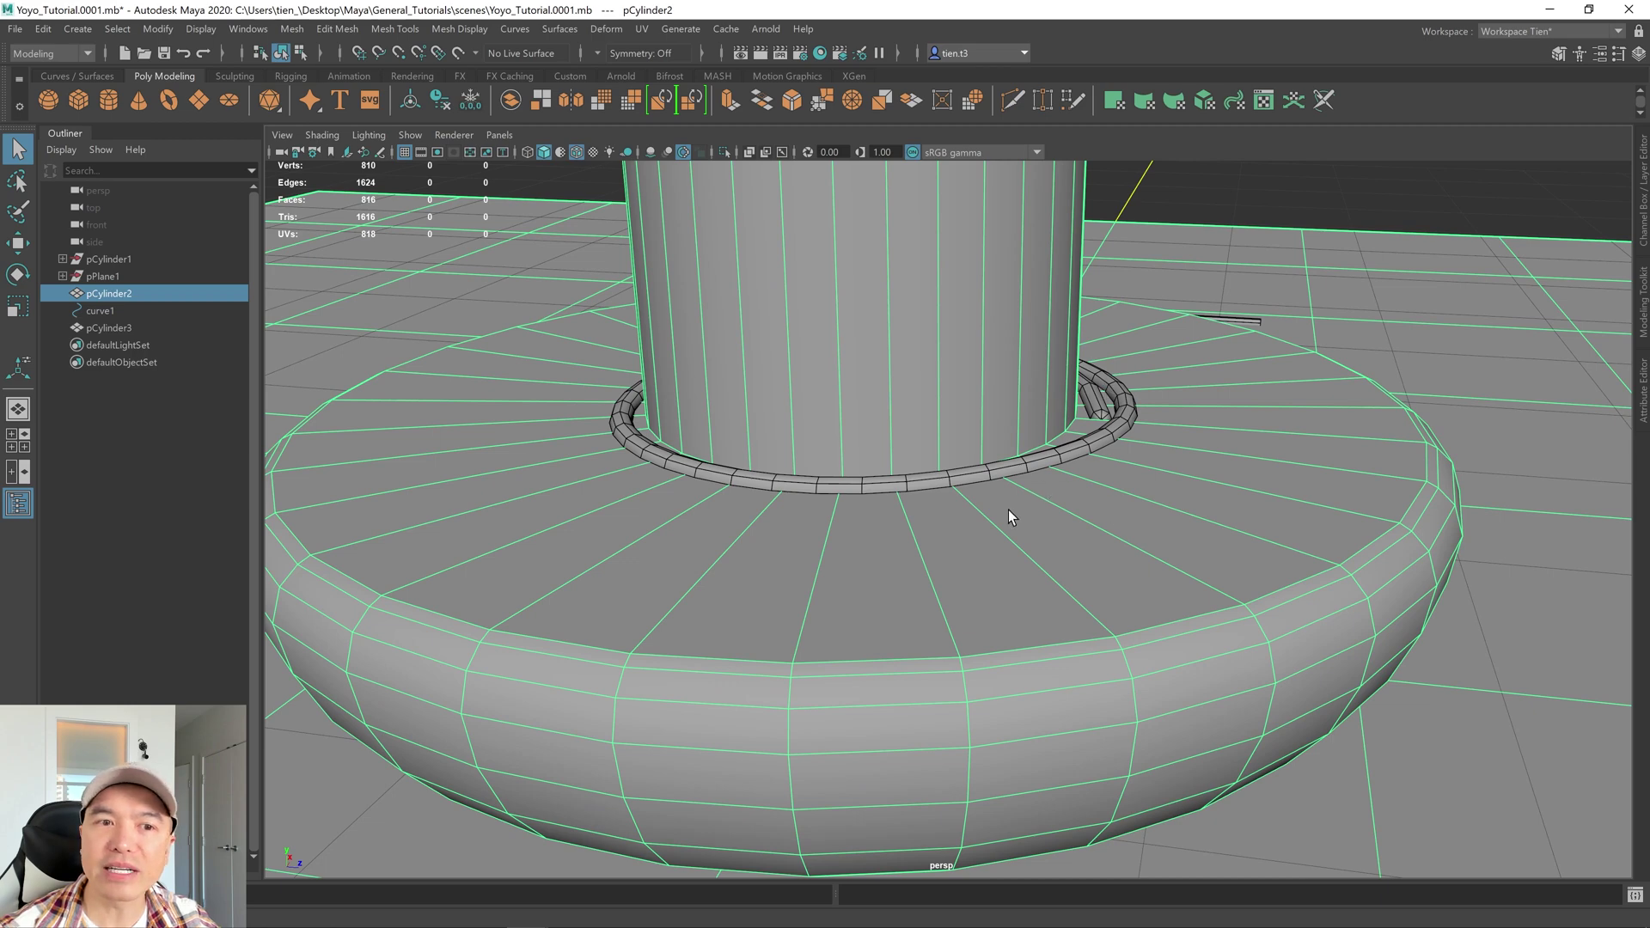
left_click_drag(1009, 509, 970, 507, "alt")
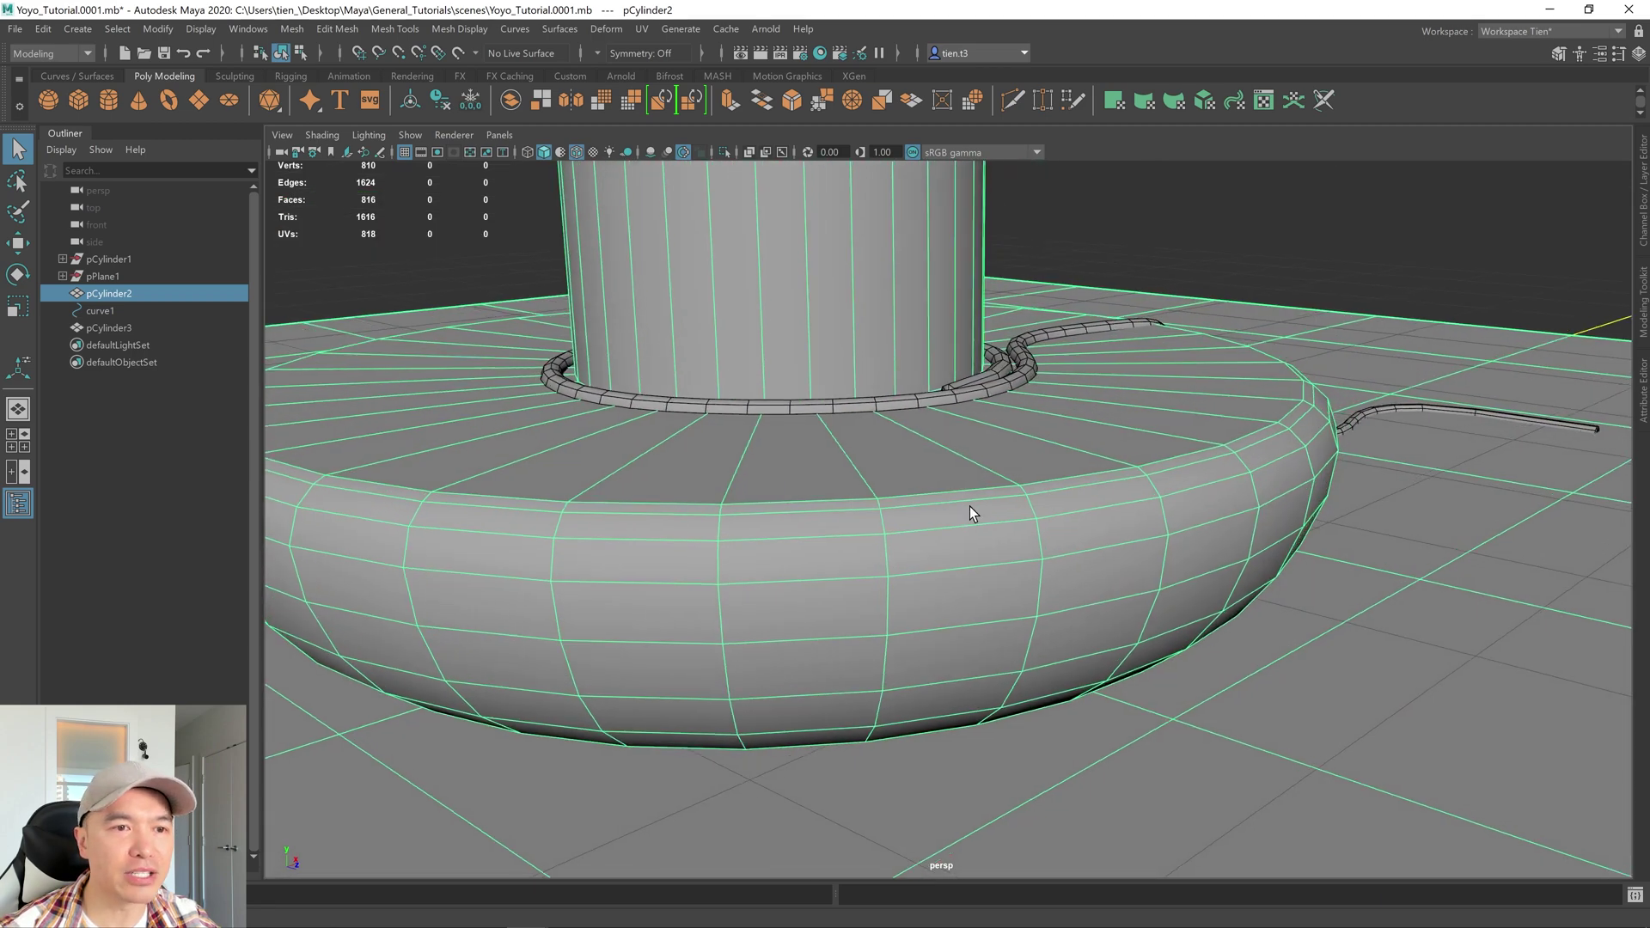
Select the string curve, turn on X-ray display, and switch the curve to control vertex editing
left_click(100, 311)
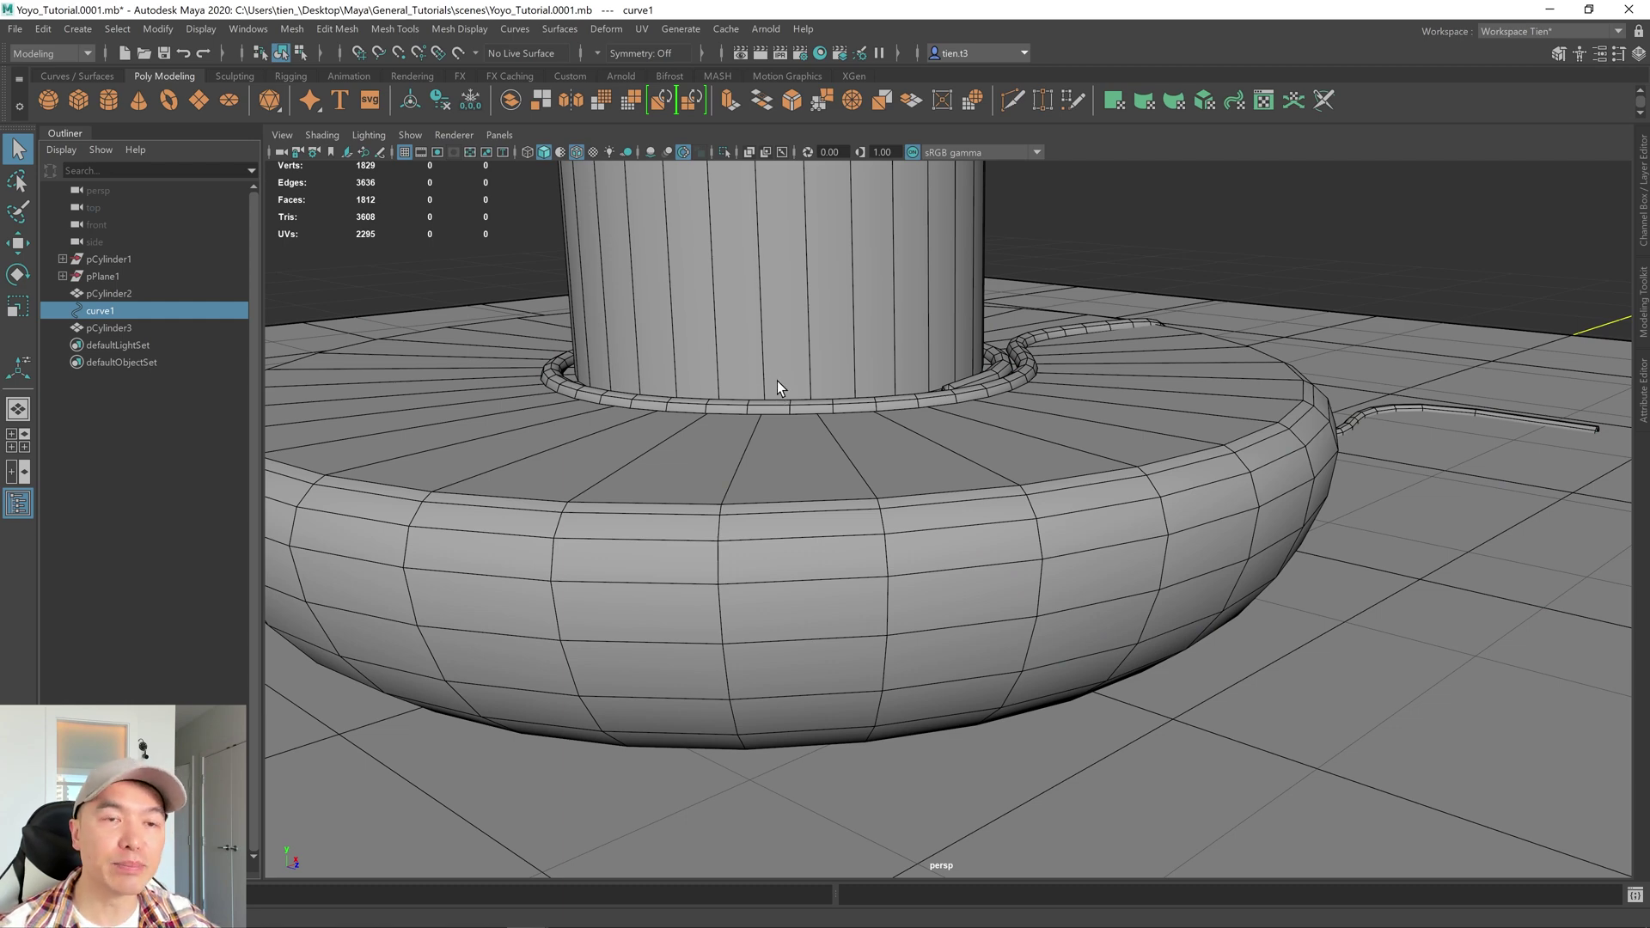
left_click(749, 153)
left_click_drag(784, 256, 884, 368, "alt")
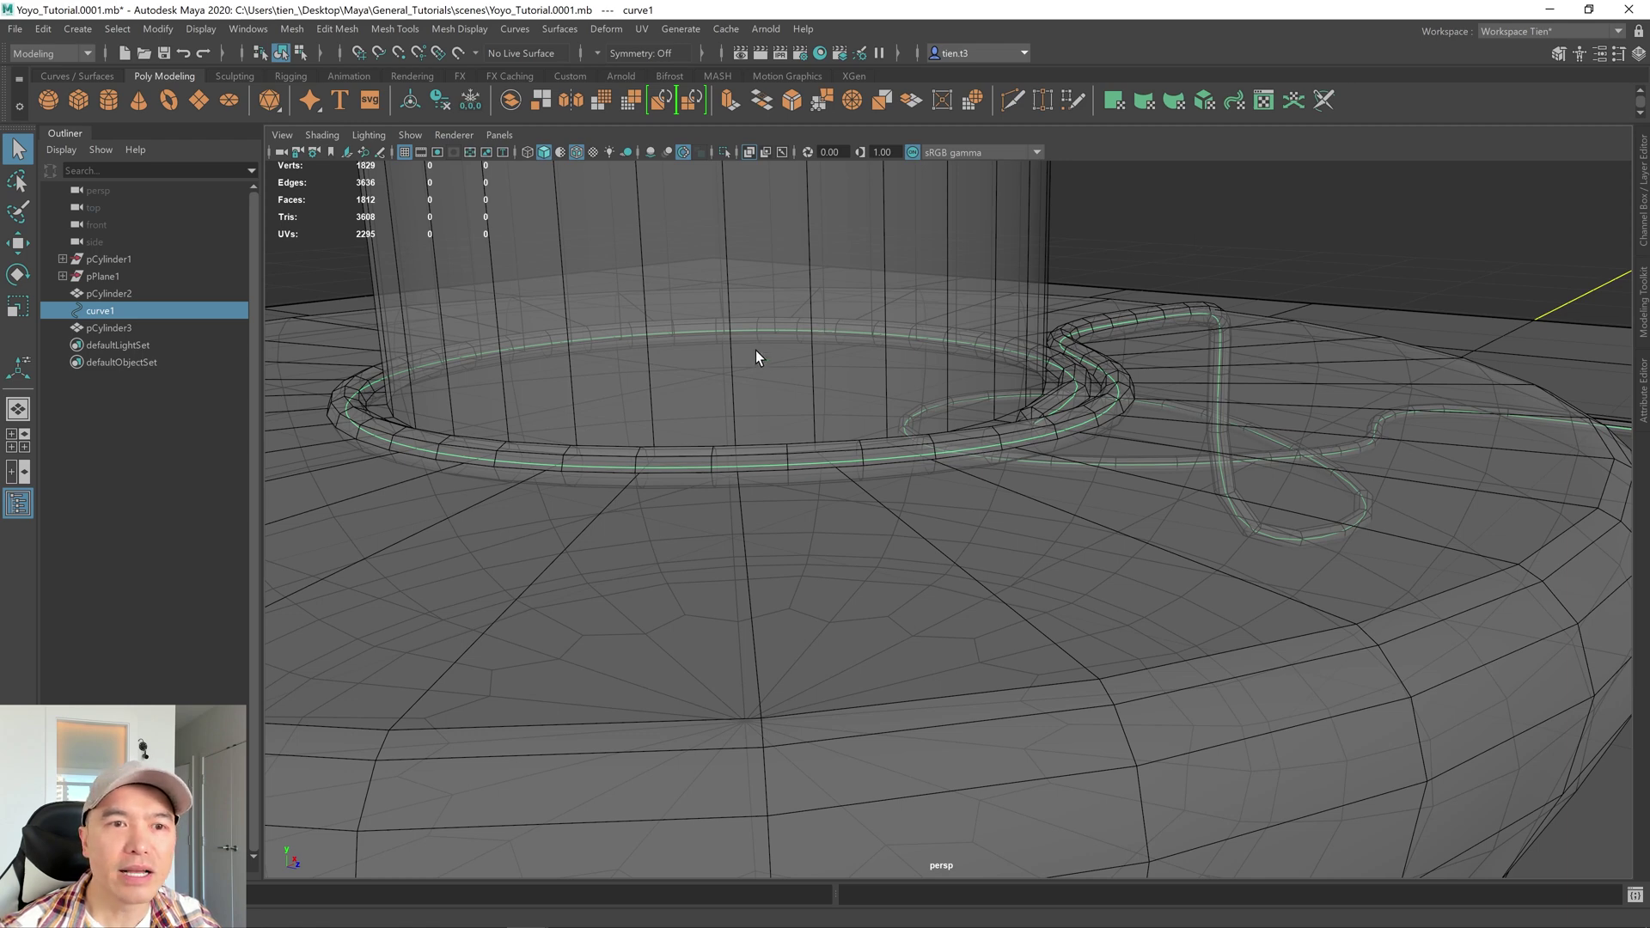
right_click_drag(1205, 206, 1111, 205)
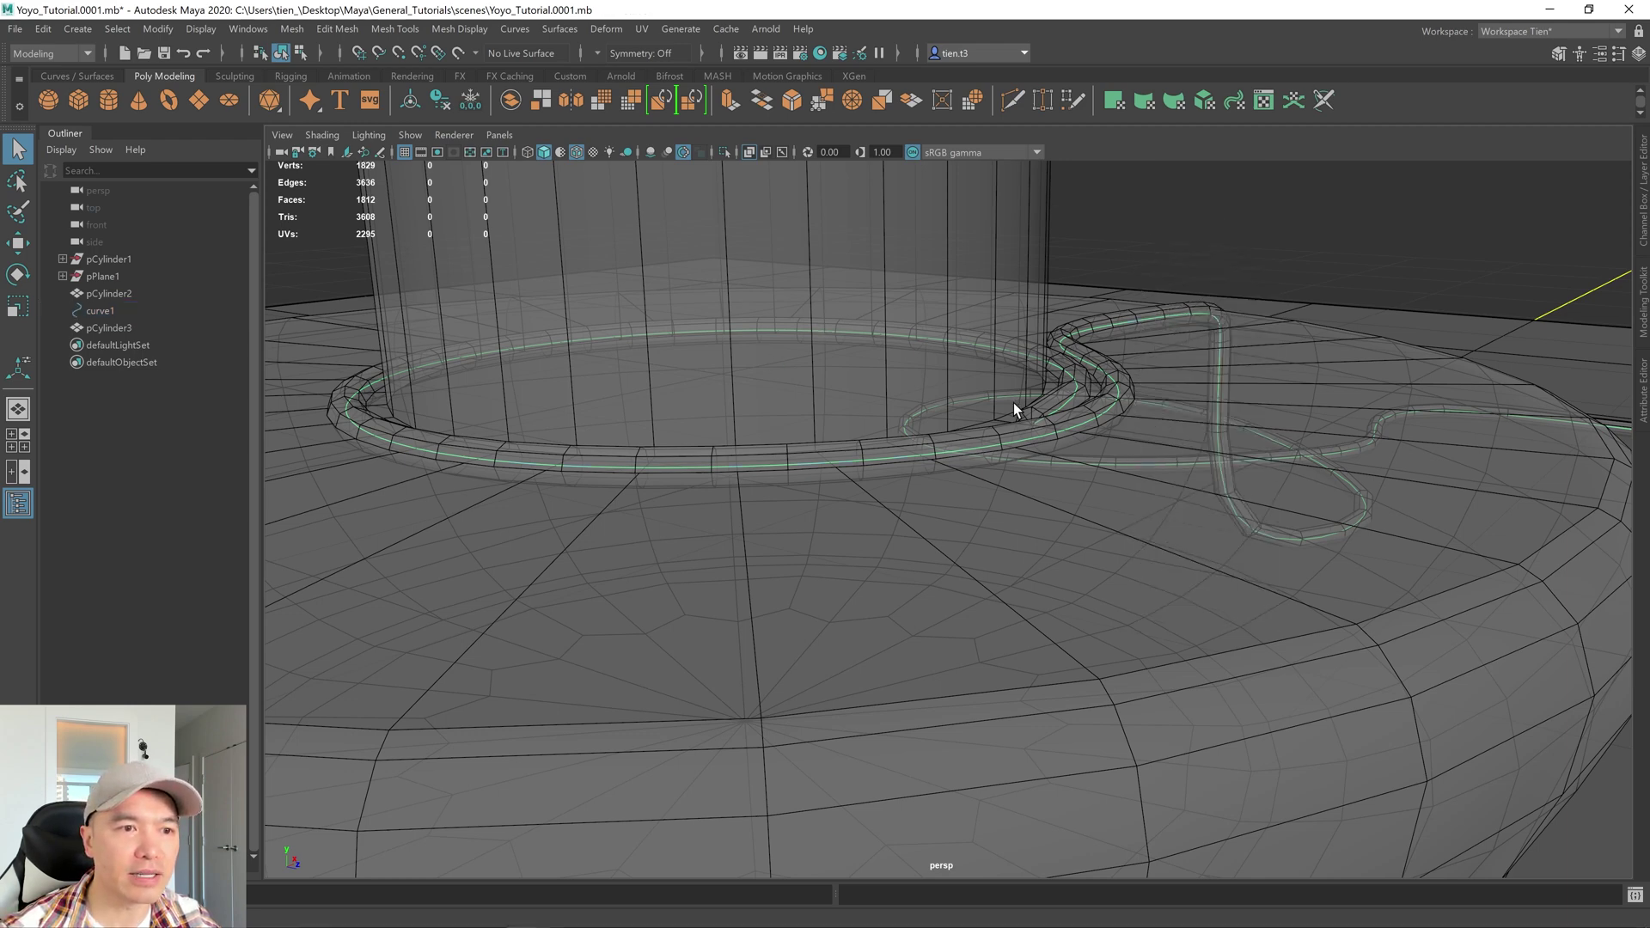
left_click_drag(1014, 402, 951, 392, "alt")
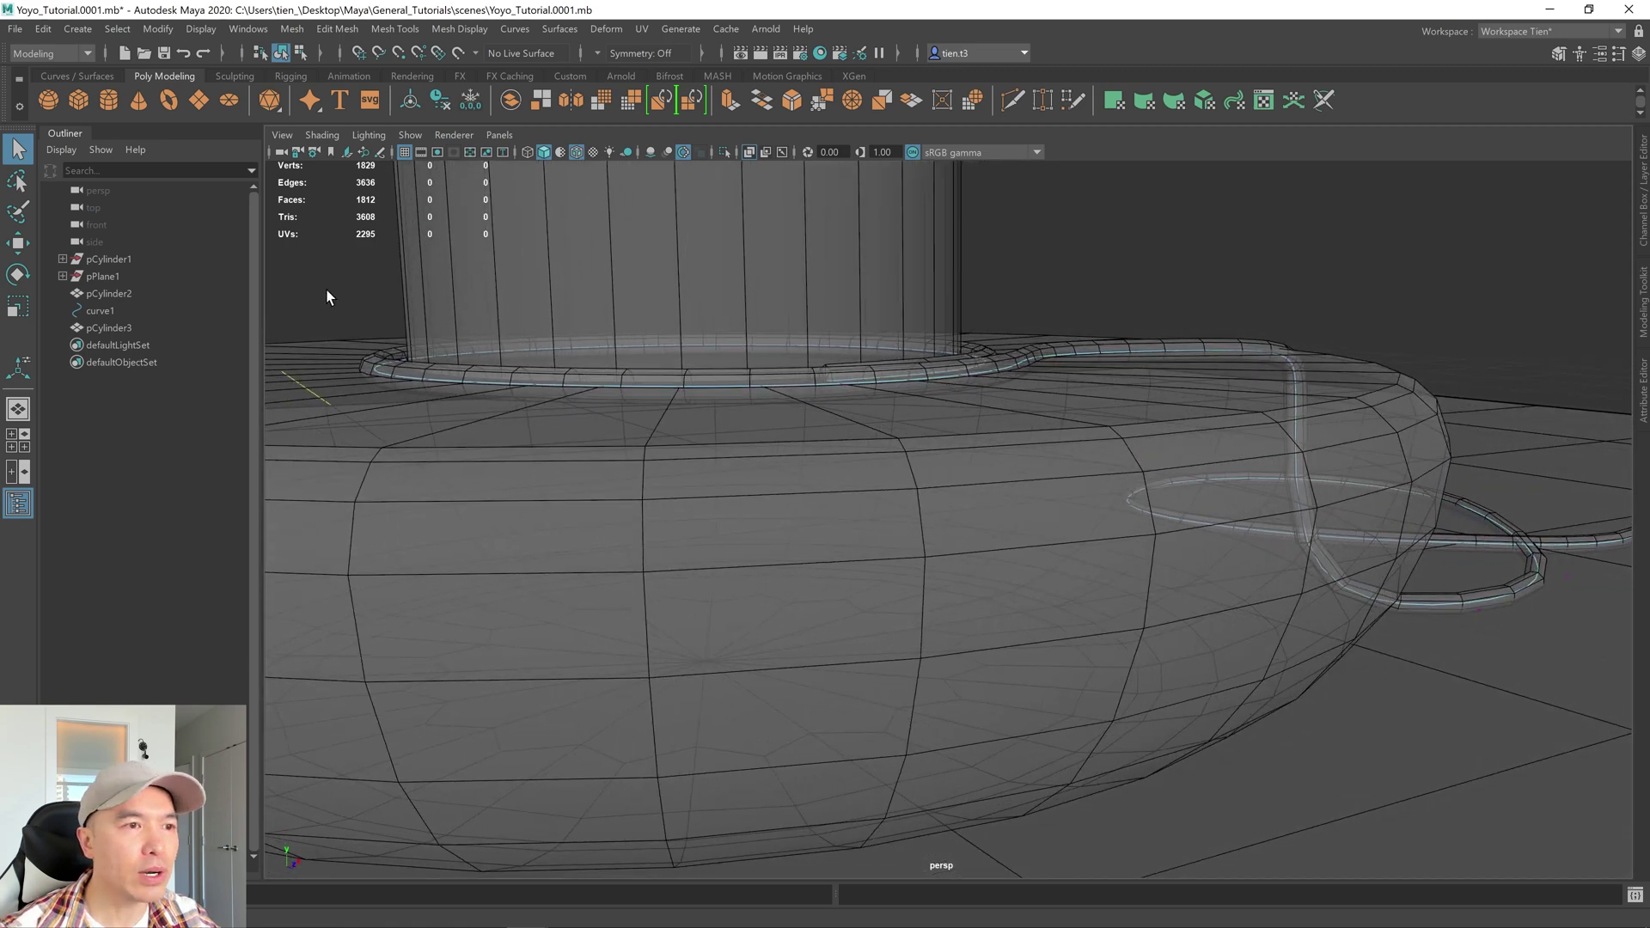
left_click_drag(345, 288, 432, 445)
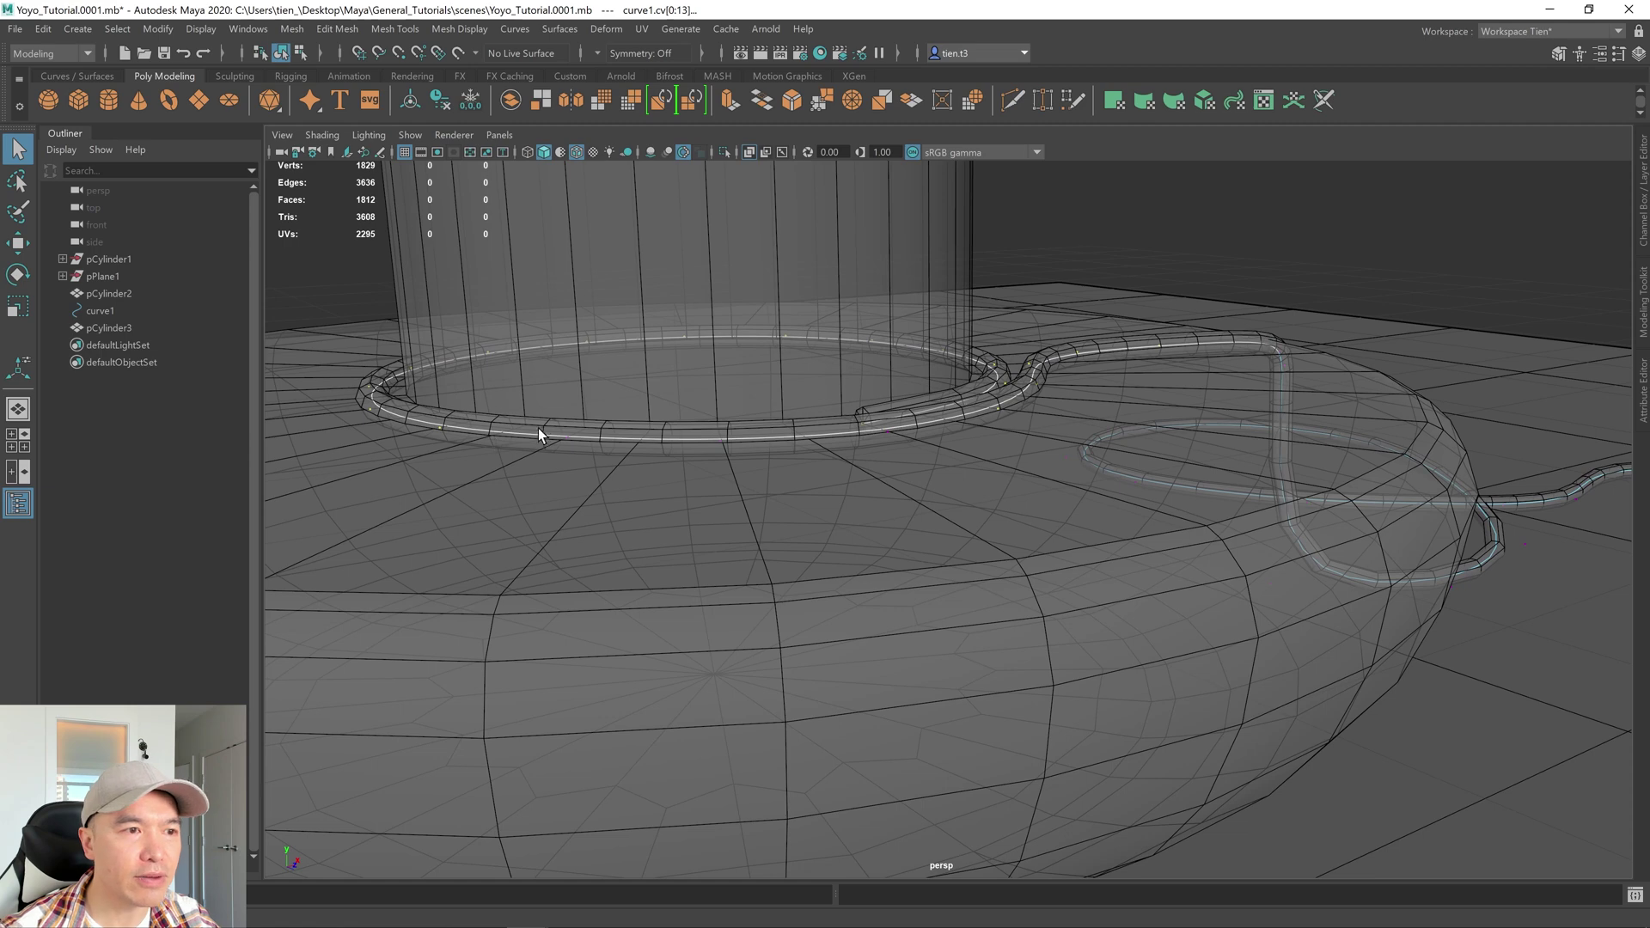
key("w")
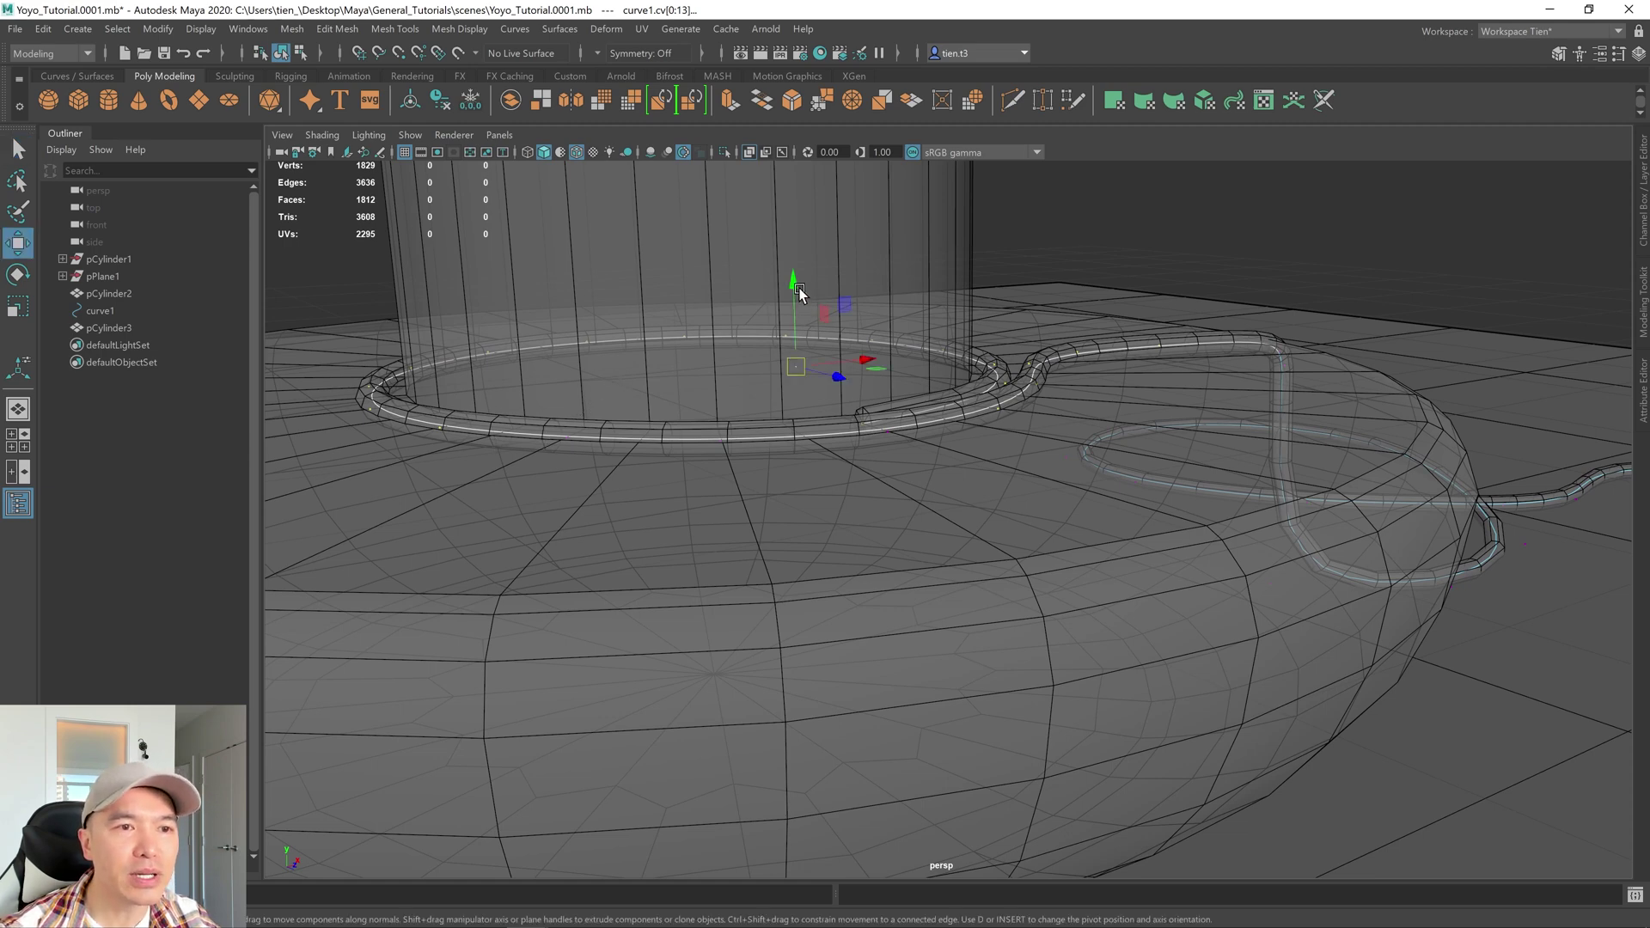
left_click_drag(796, 282, 794, 260)
key("ctrl+z")
left_click_drag(703, 410, 754, 478)
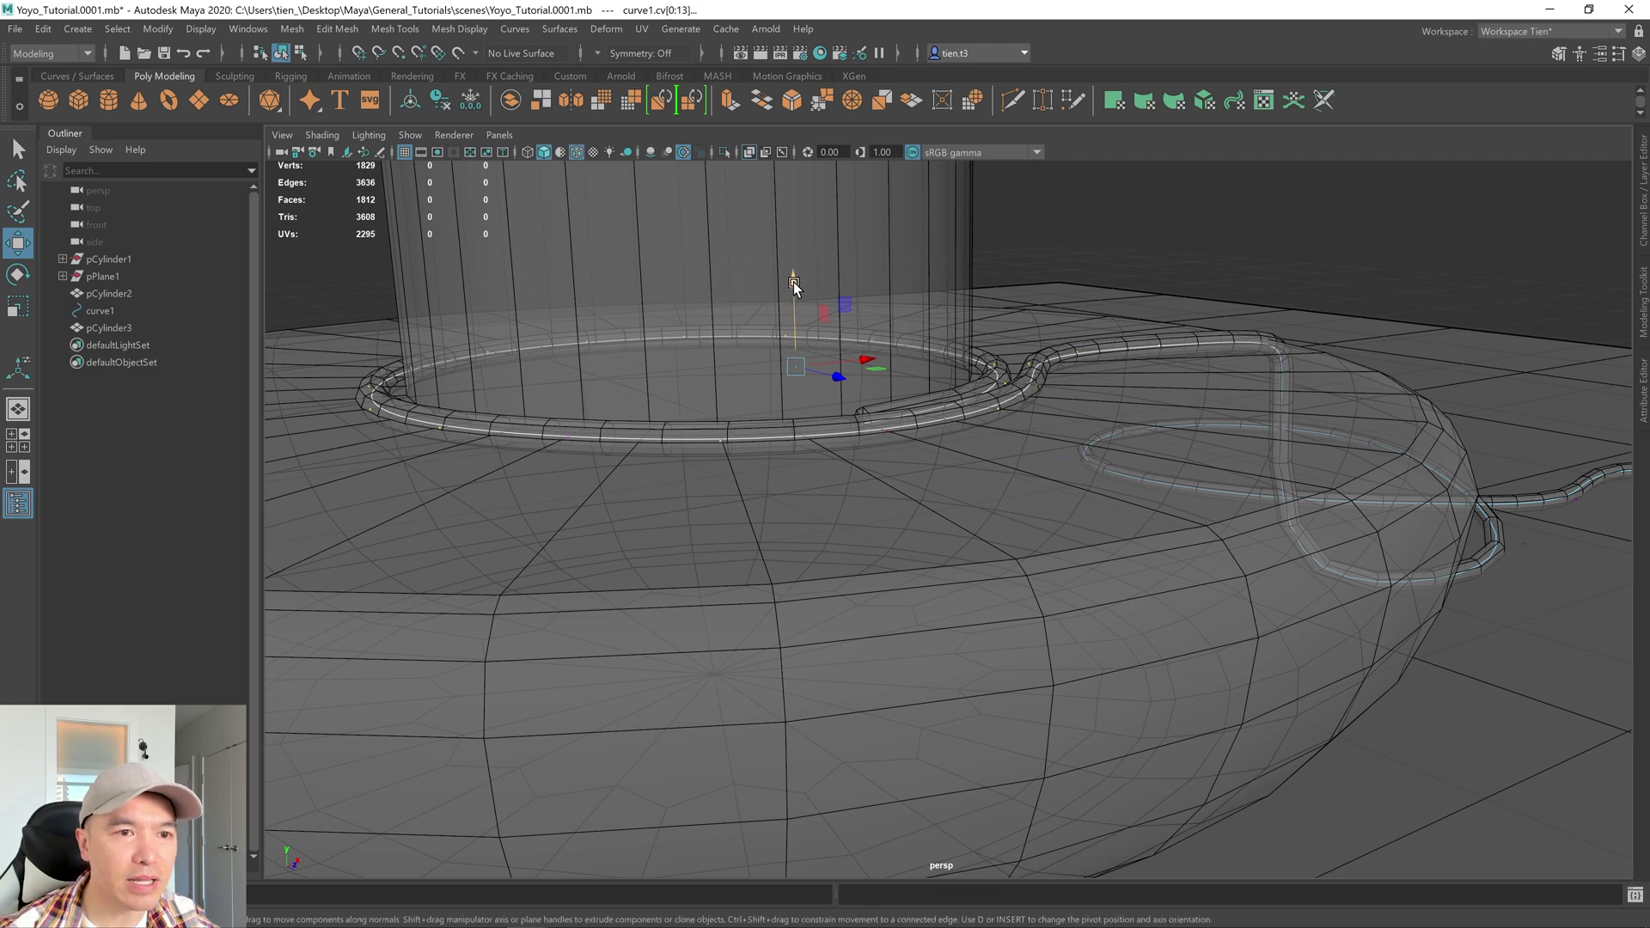
left_click_drag(793, 282, 796, 337)
key("ctrl+z")
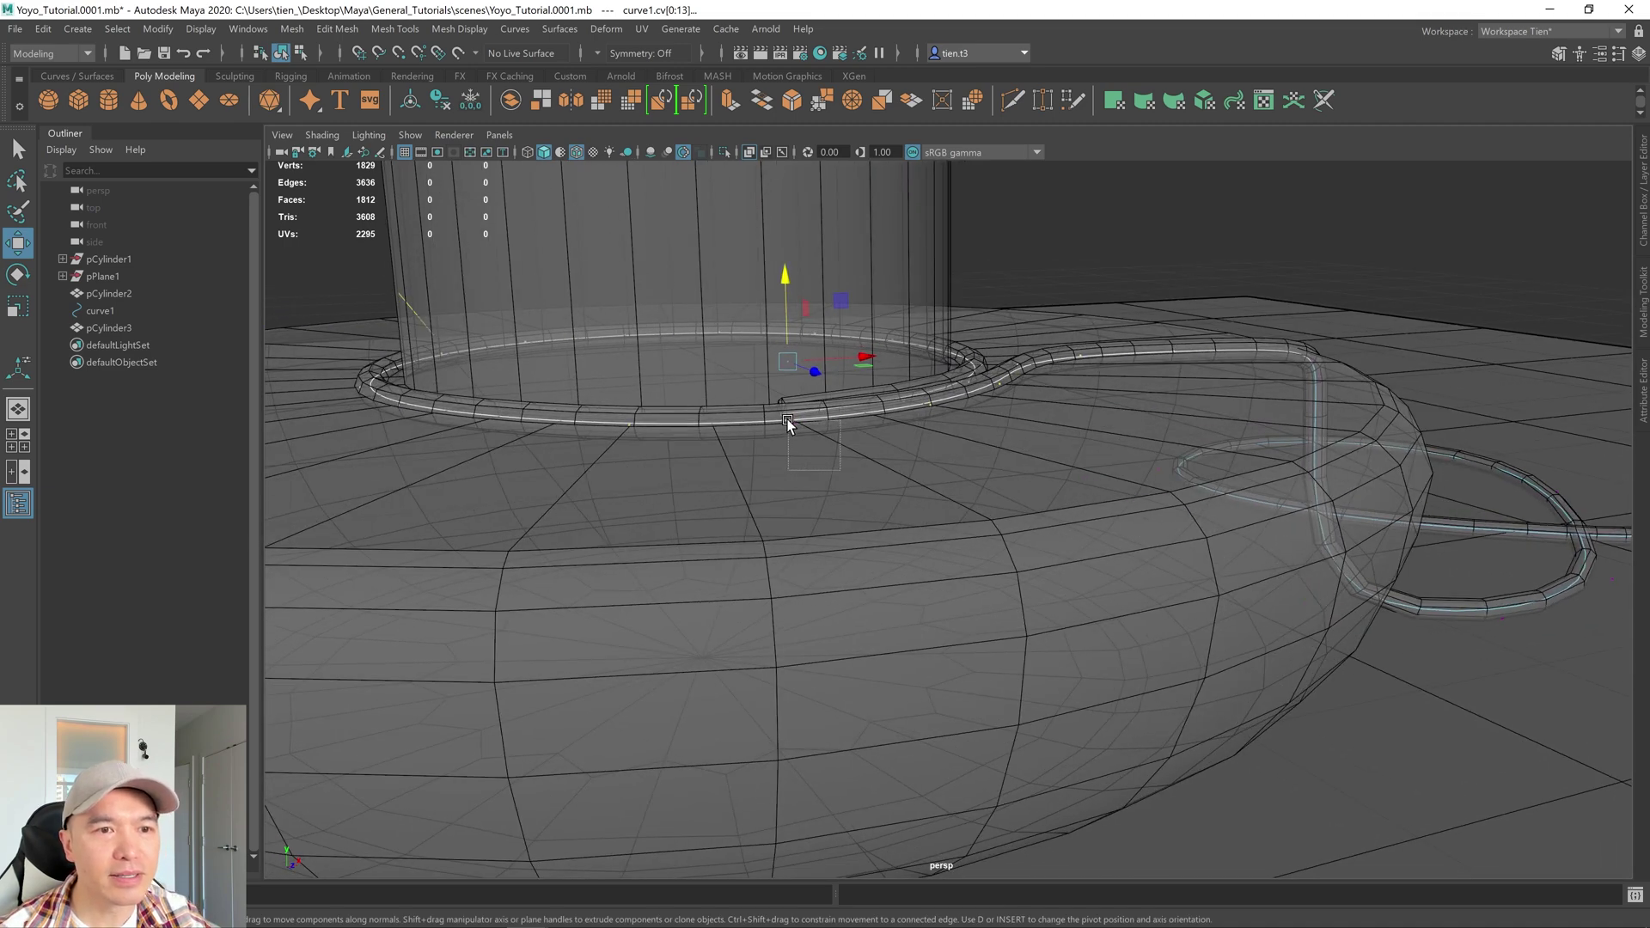
left_click_drag(787, 423, 560, 353)
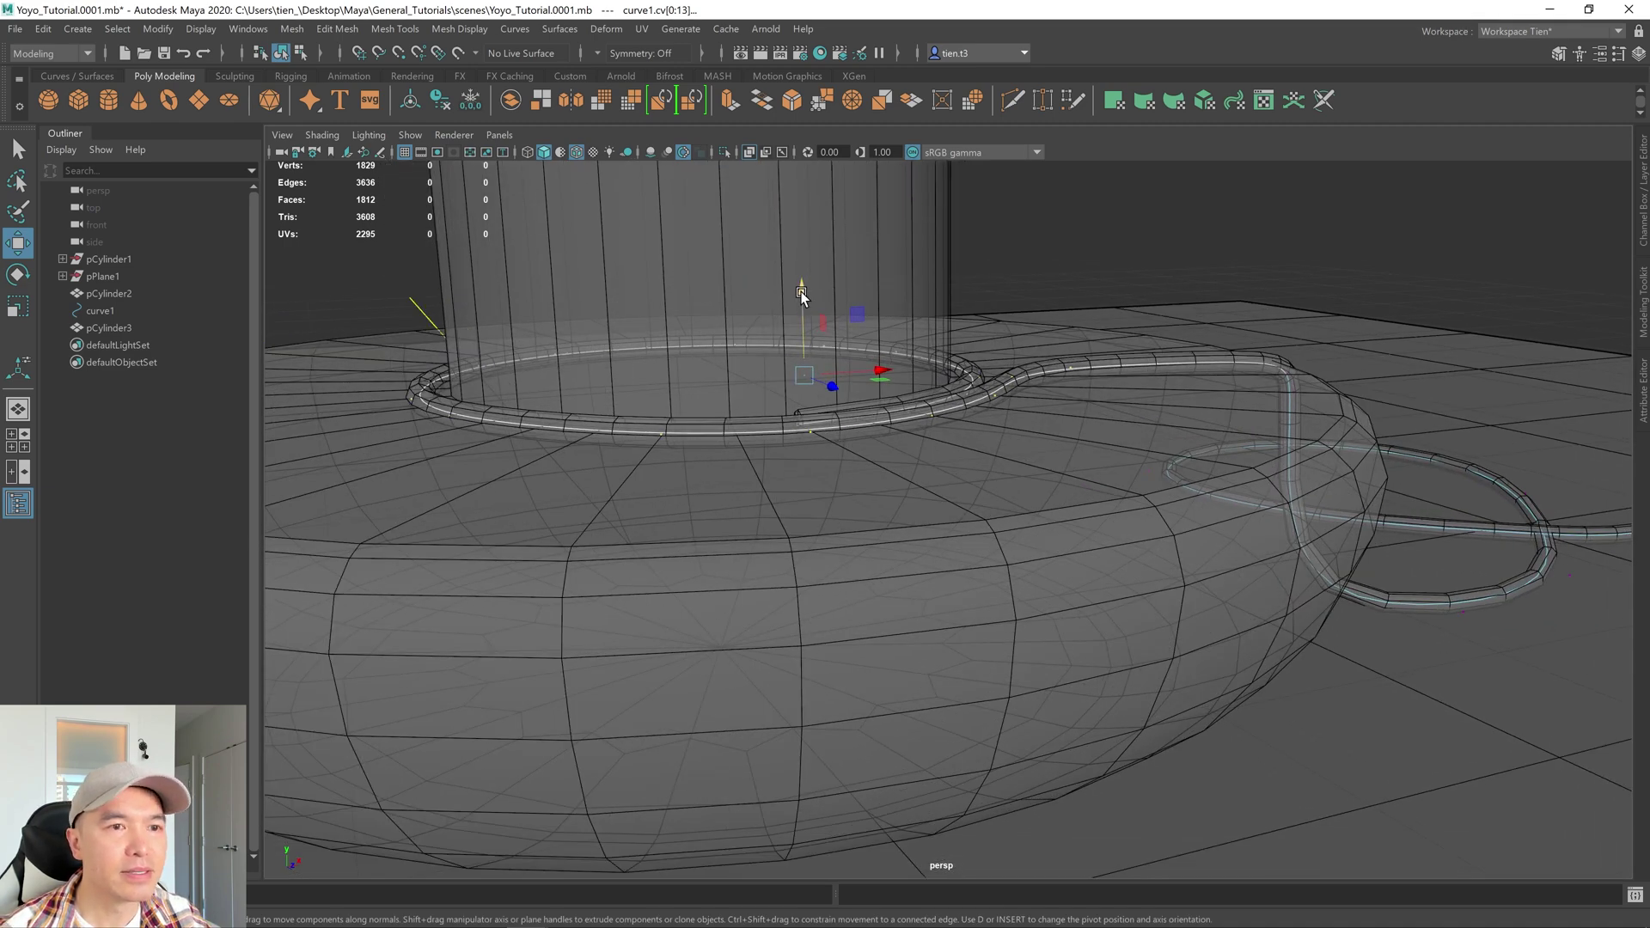
left_click_drag(801, 295, 693, 335)
Select the curve's control vertices 0 to 21 around the axle and across the lower disc, and raise them slightly off its surface
left_click_drag(400, 300, 1210, 437)
left_click_drag(1075, 435, 900, 426, "alt")
left_click_drag(771, 281, 774, 272)
scroll(767, 275, "up", 3)
left_click_drag(756, 370, 845, 471, "alt")
scroll(877, 354, "down", 2)
scroll(860, 476, "down", 3)
left_click_drag(887, 239, 897, 323, "alt")
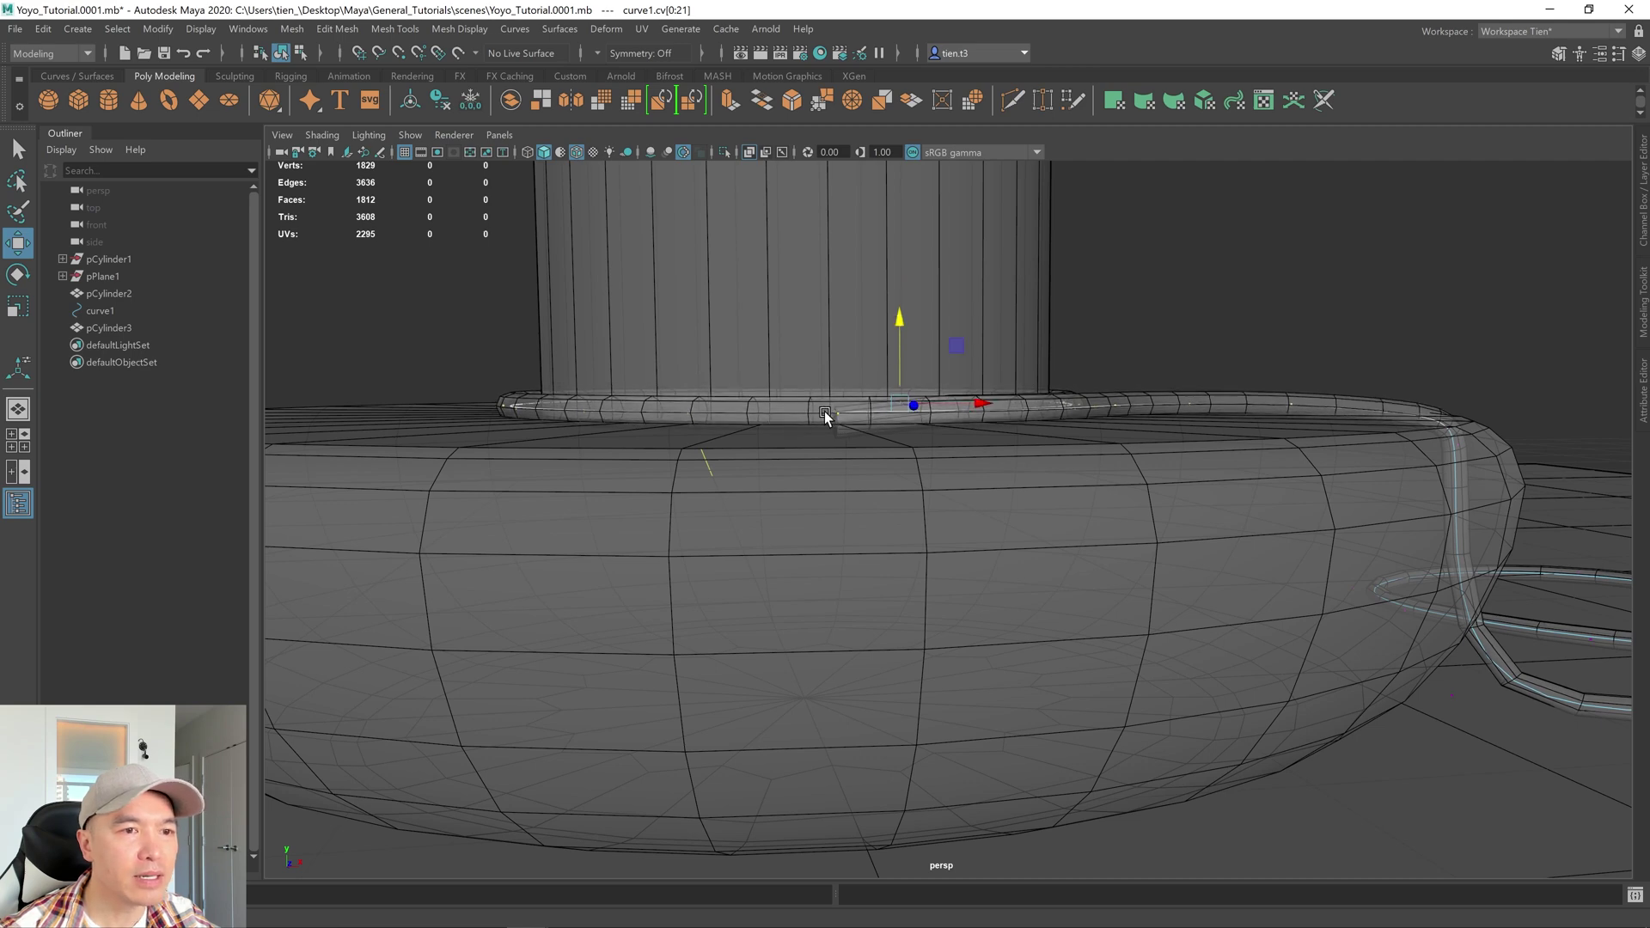
Nudge the selected axle-loop control vertices up in the side view so the string rests on the disc's surface, and return to perspective
key("space")
key("space")
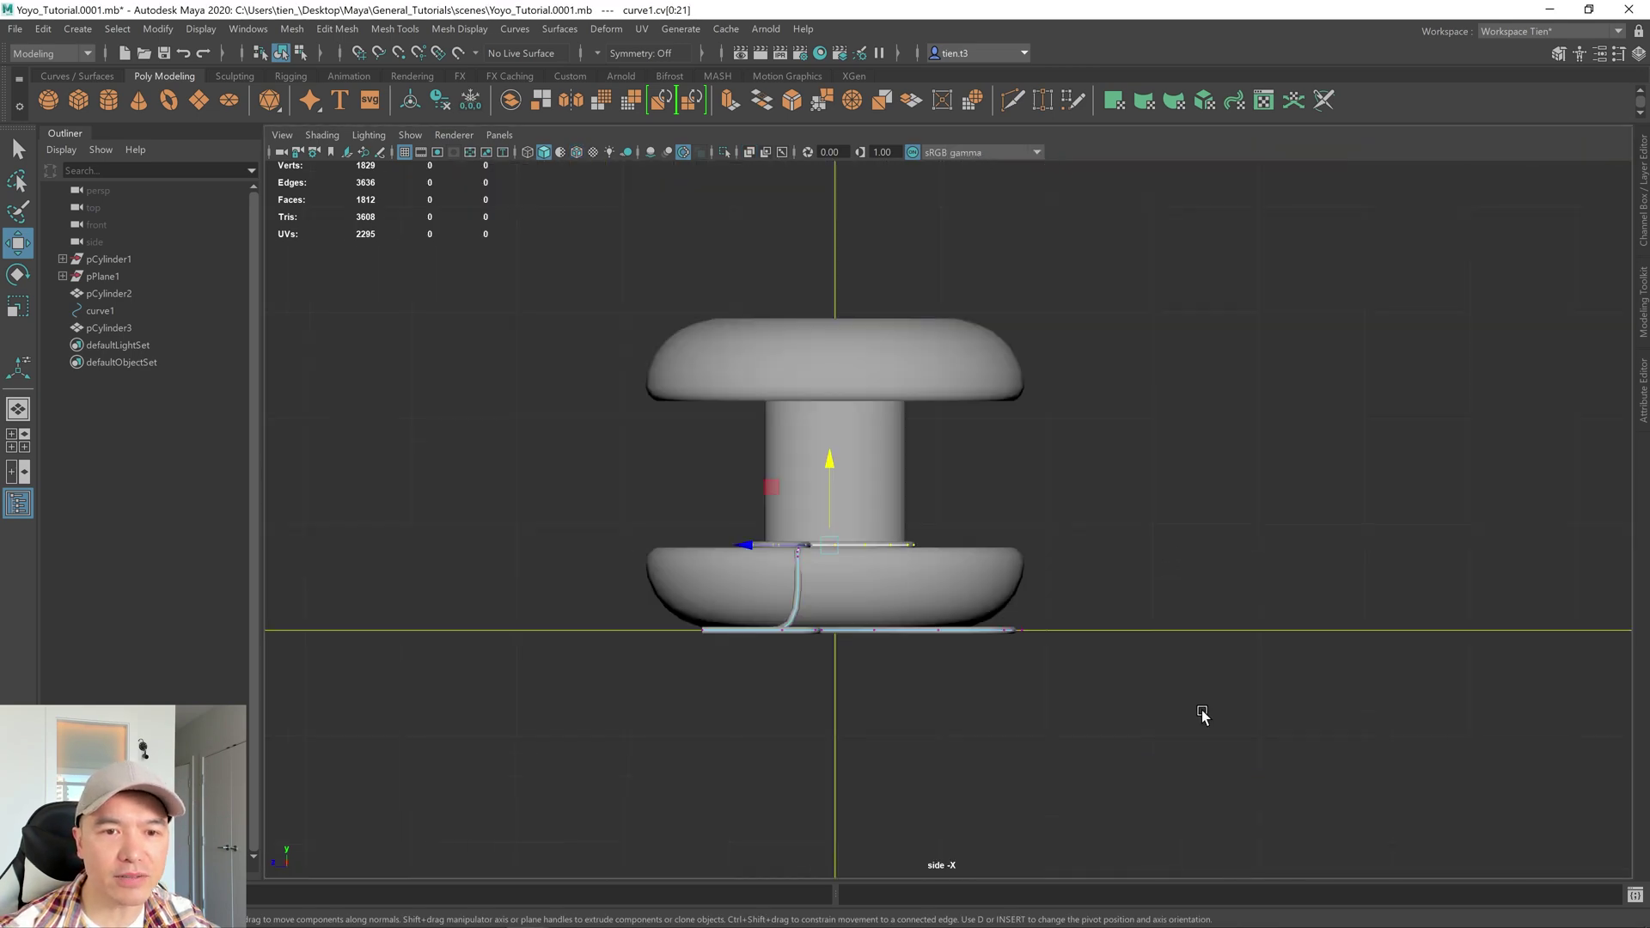
key("f")
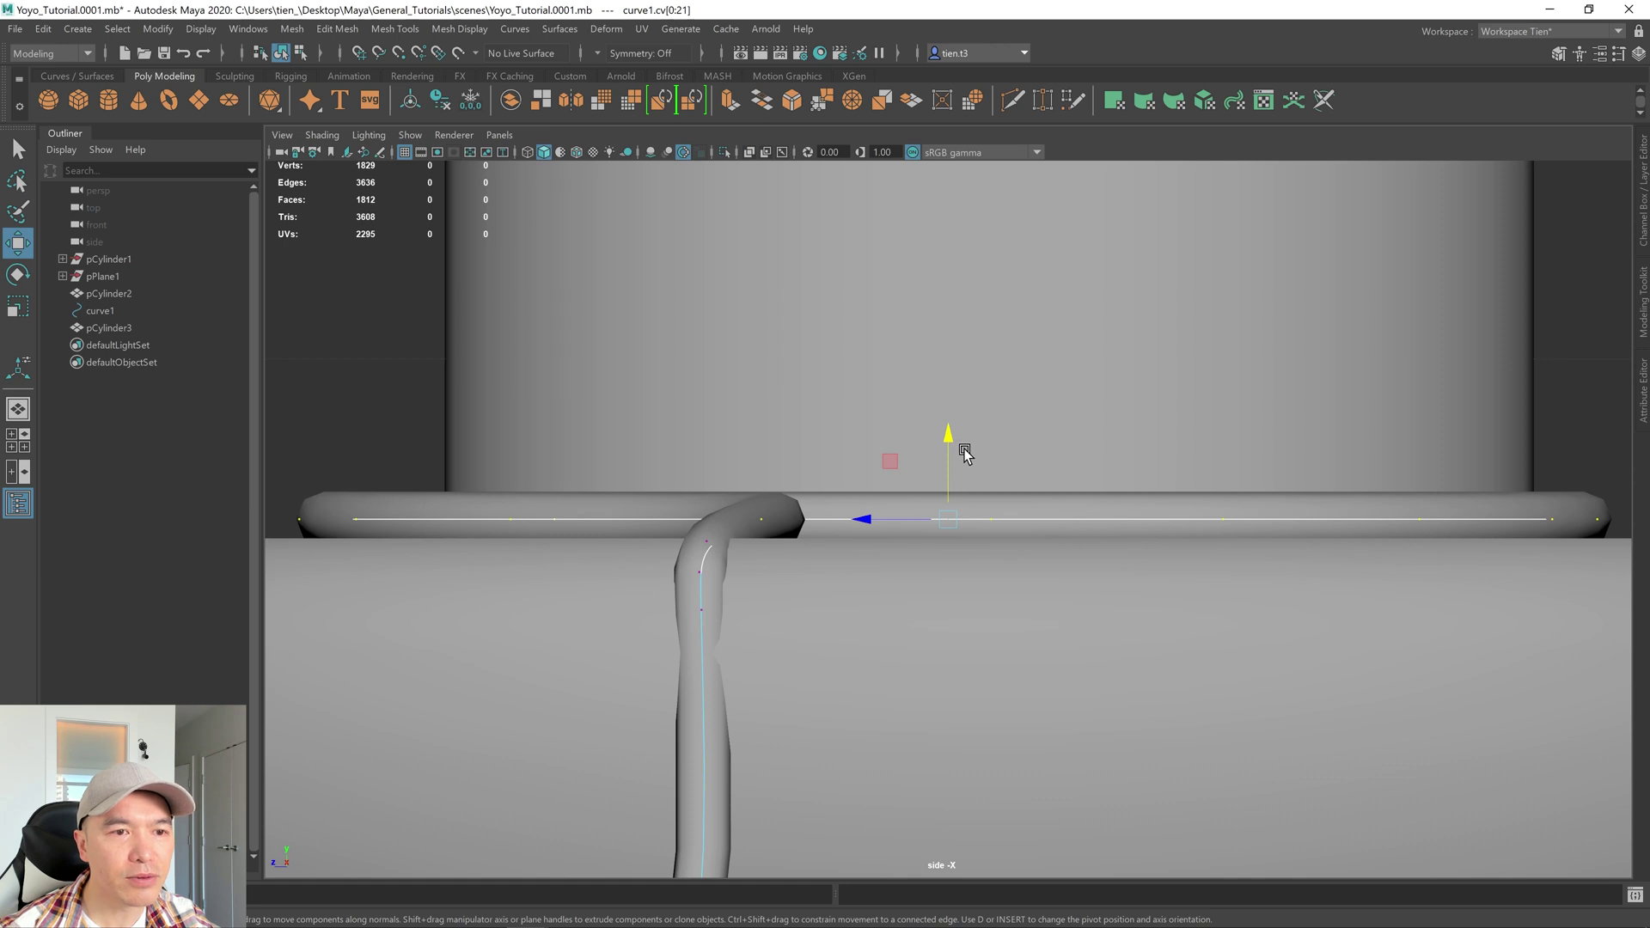
mouse_move(948, 435)
left_mouse_down()
mouse_move(950, 418)
mouse_move(947, 436)
left_mouse_up()
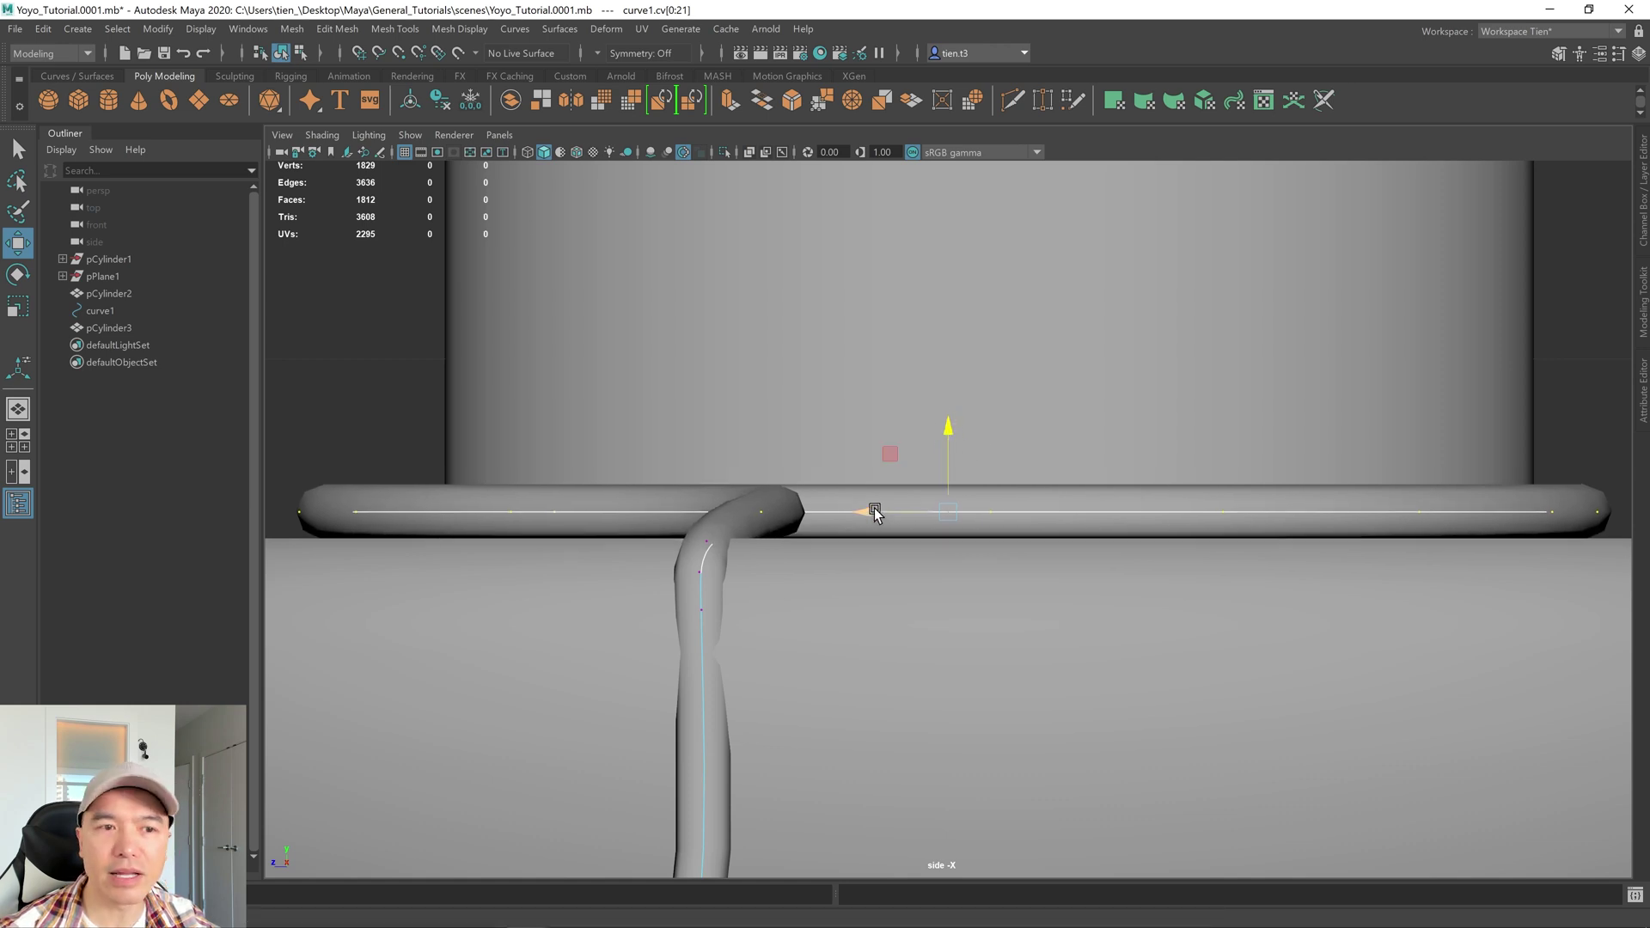
key("space")
key("space")
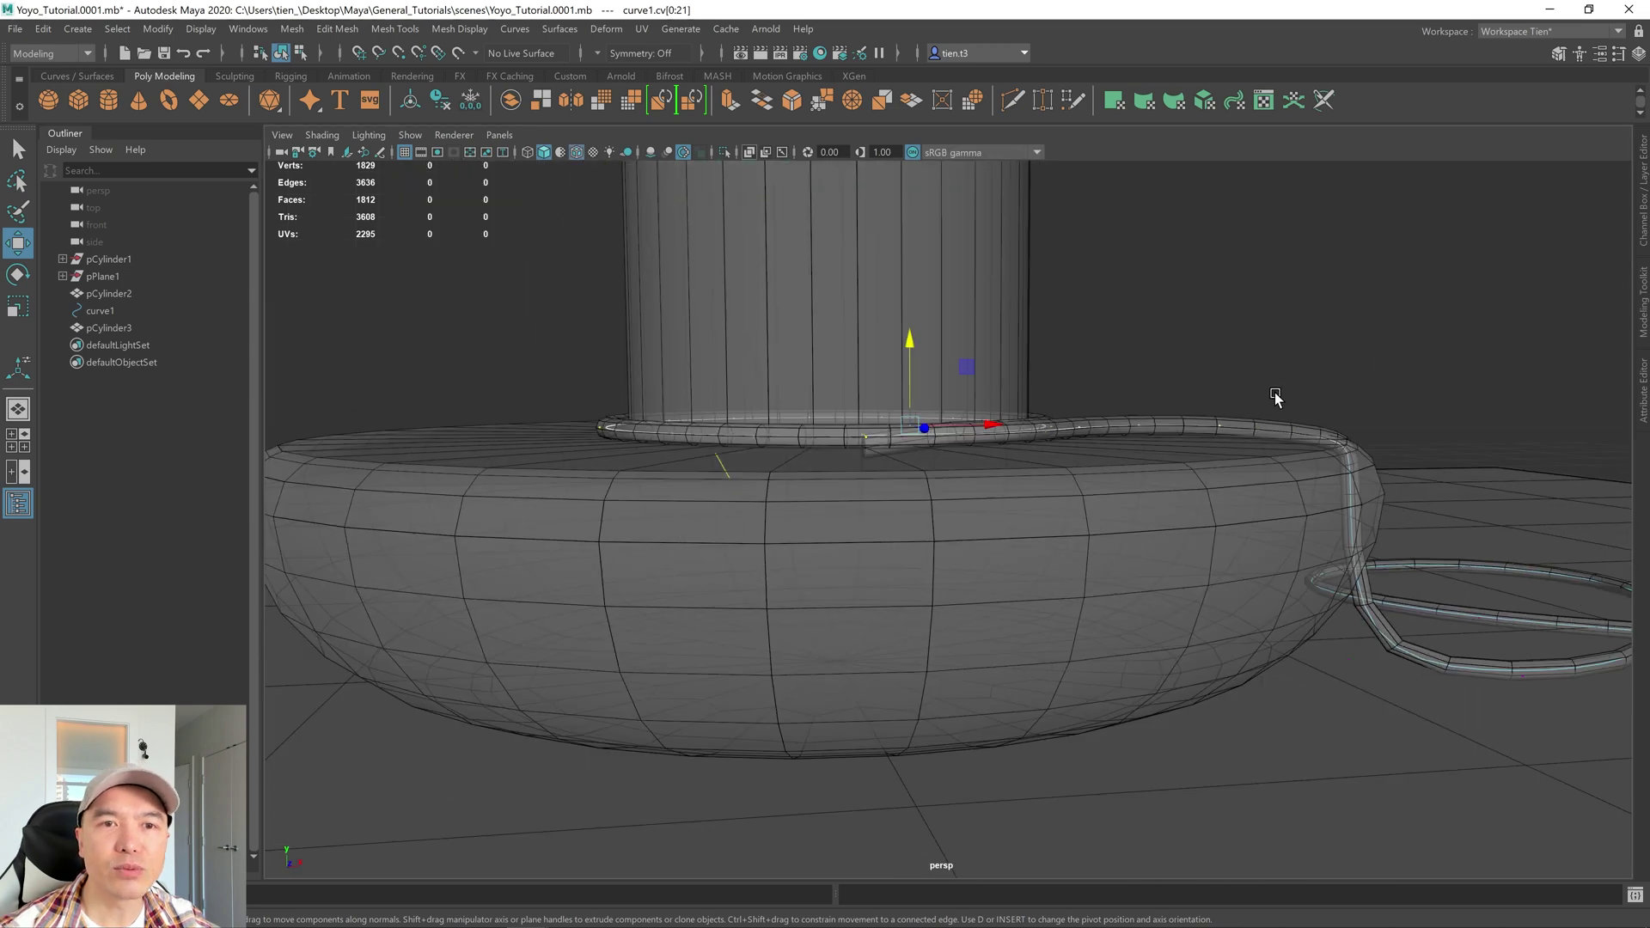
Turn X-ray off and move the curve's control vertices 22 to 24 at the lower disc's rim outward and up so the string clears it
middle_click_drag(1276, 394, 1030, 391, "alt")
left_click_drag(1030, 390, 1157, 432, "alt")
right_click_drag(1157, 432, 1217, 416, "alt")
middle_click_drag(1217, 416, 971, 470, "alt")
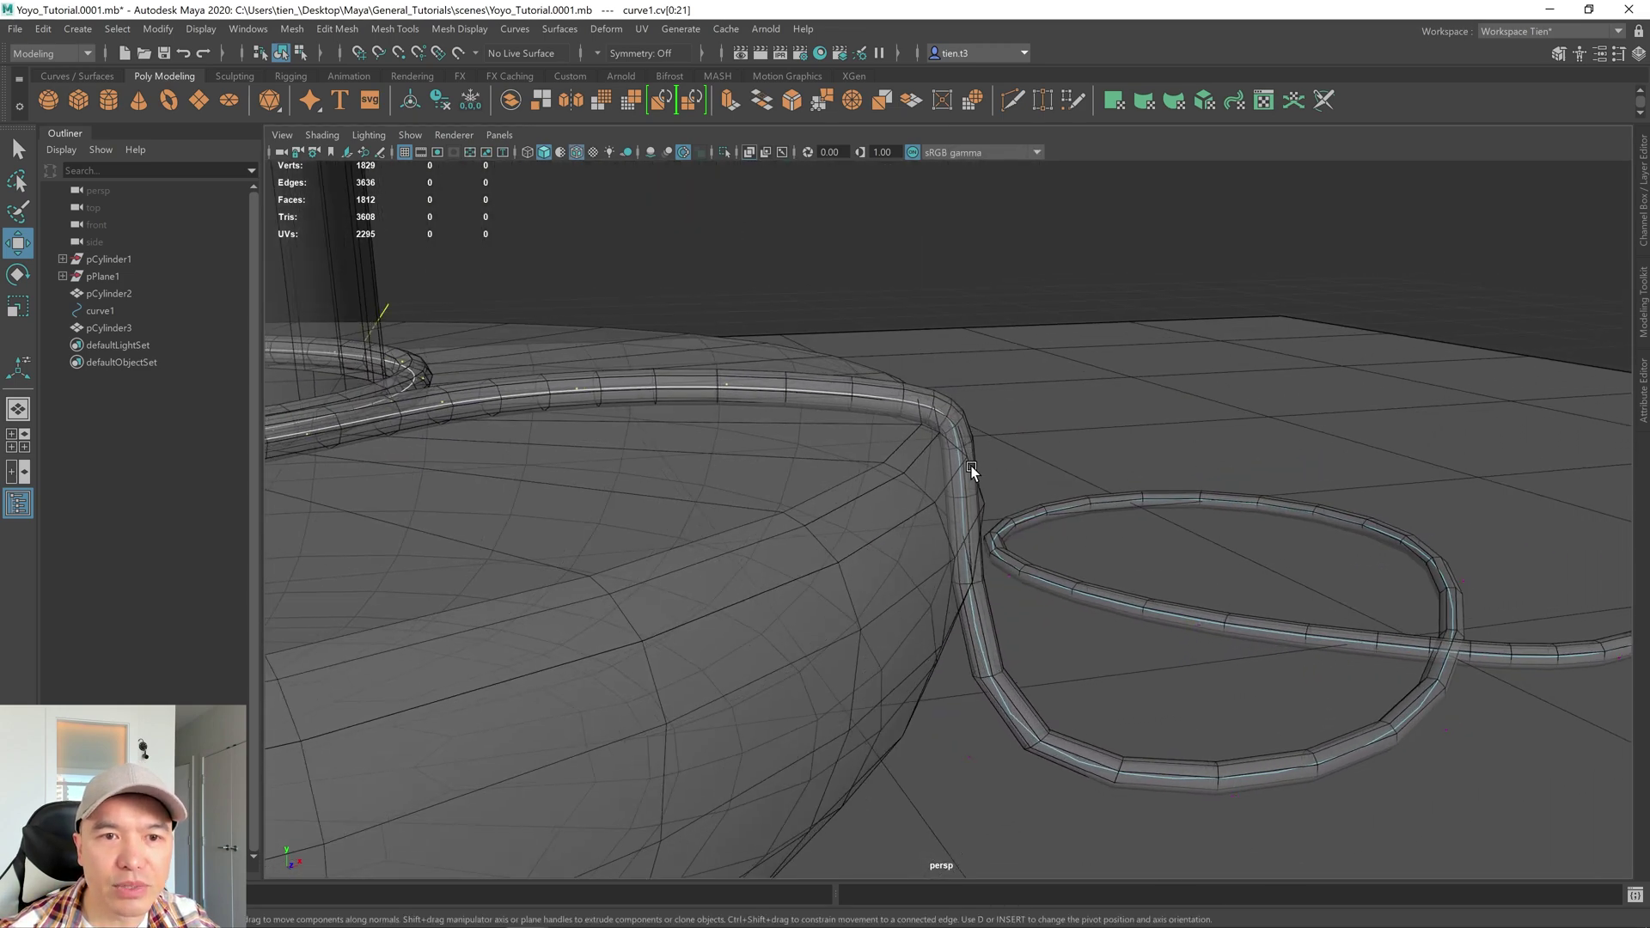
left_click_drag(972, 470, 969, 437, "alt")
left_click_drag(893, 359, 898, 413)
left_click_drag(854, 359, 1024, 396)
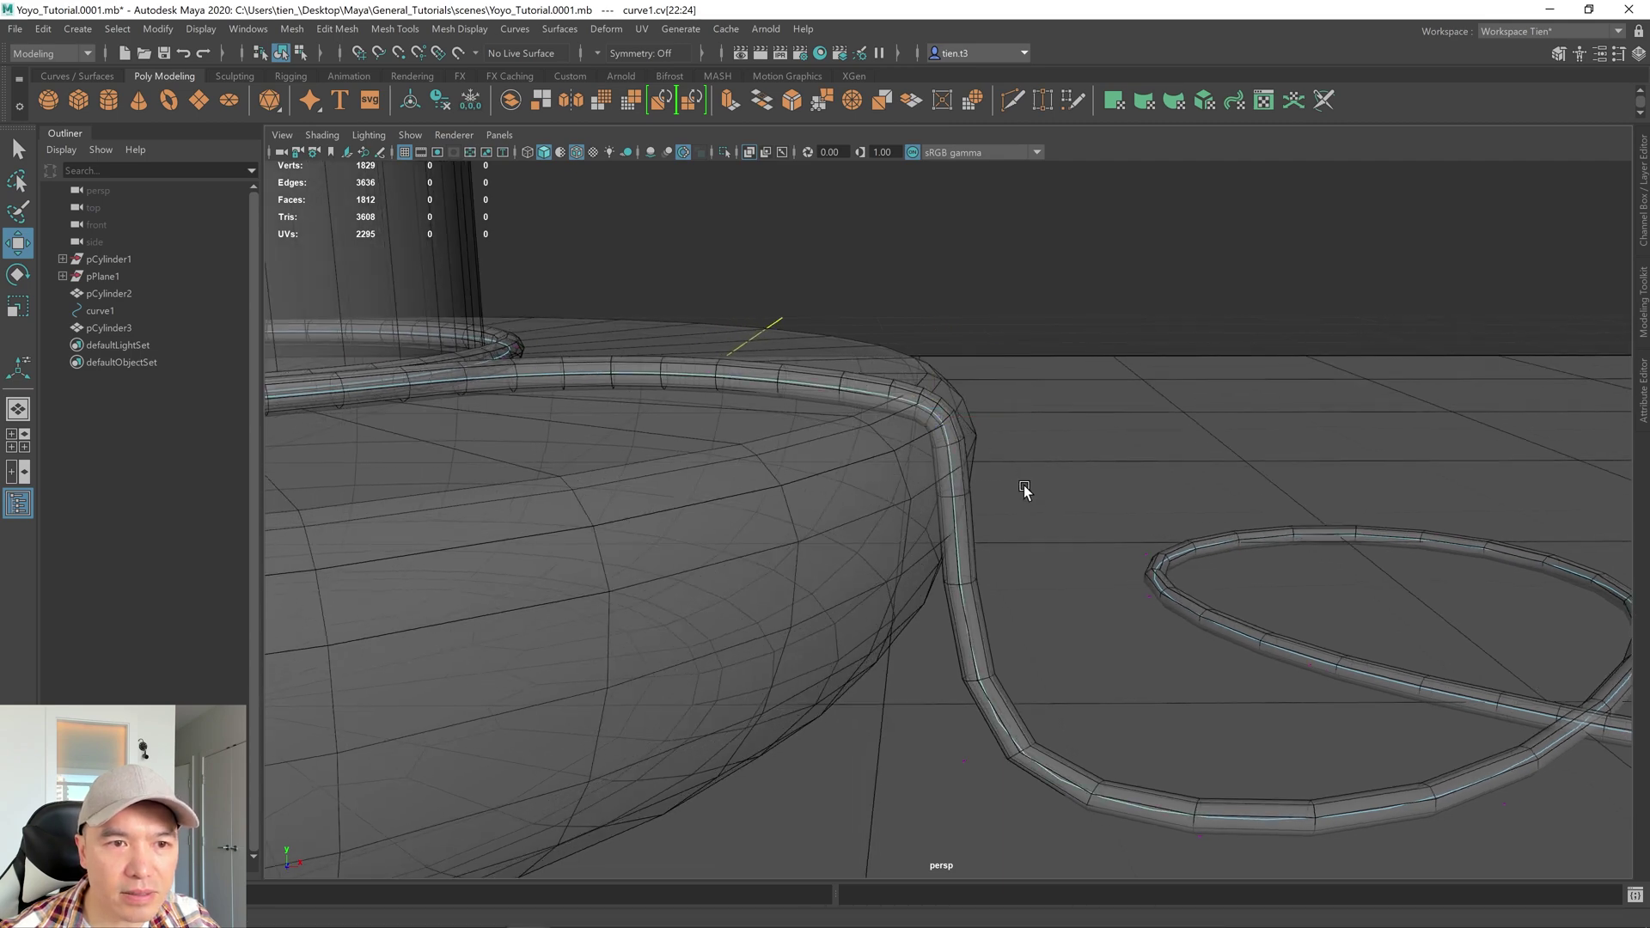
left_click_drag(854, 328, 992, 483)
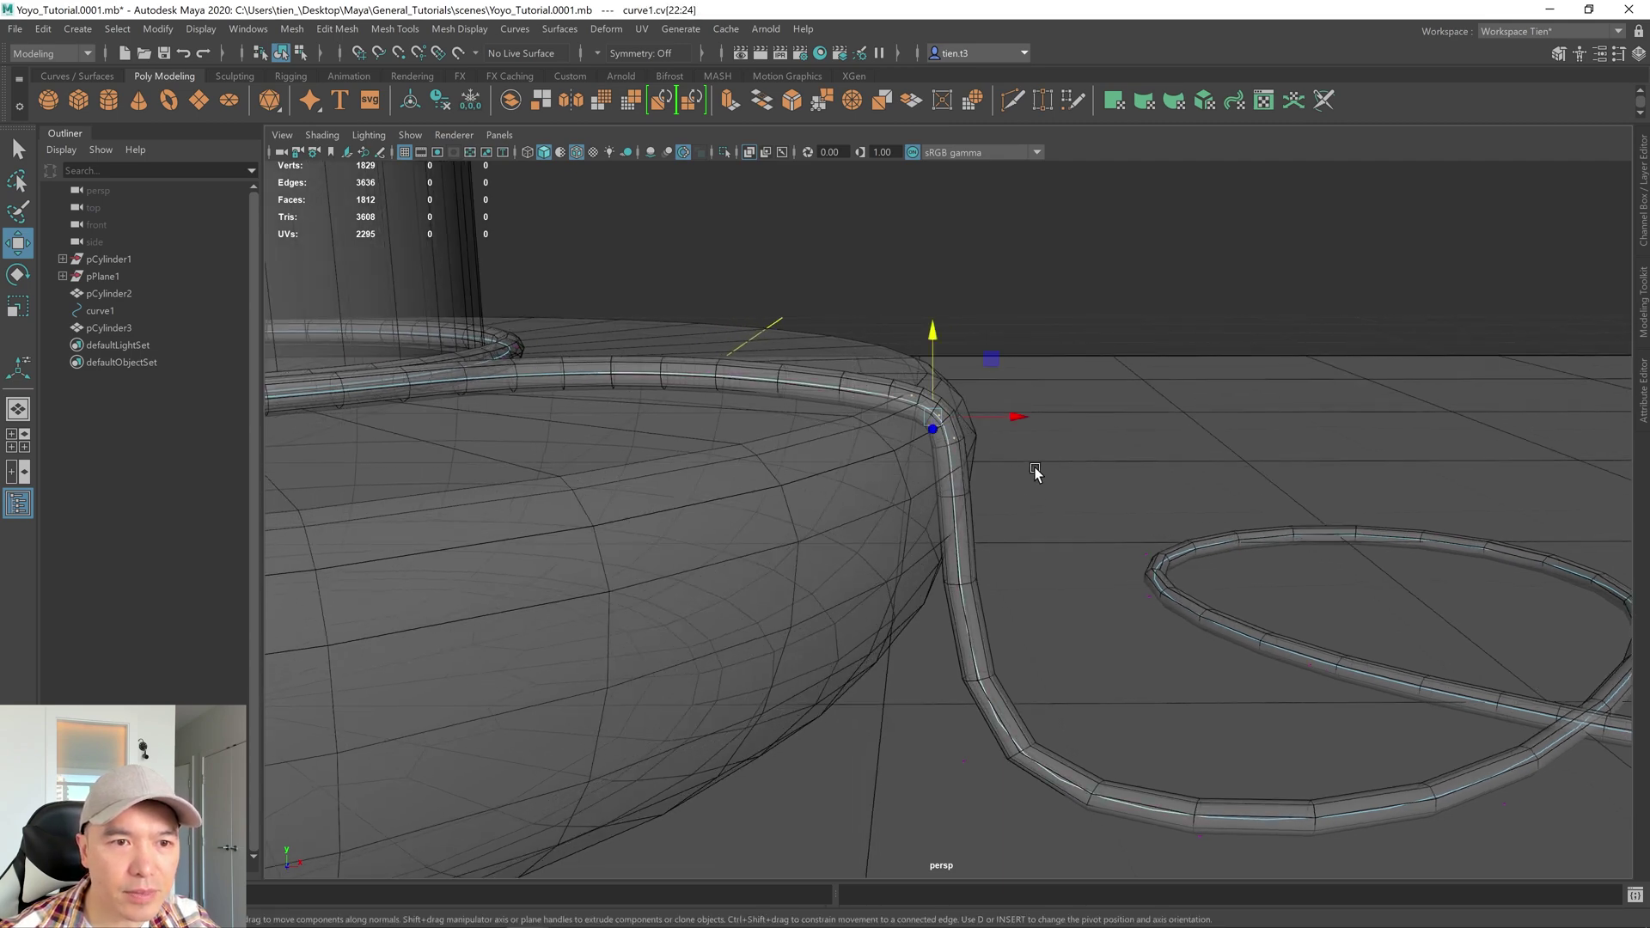
left_click(749, 151)
right_click_drag(851, 206, 969, 258, "alt")
middle_click_drag(969, 258, 903, 272, "alt")
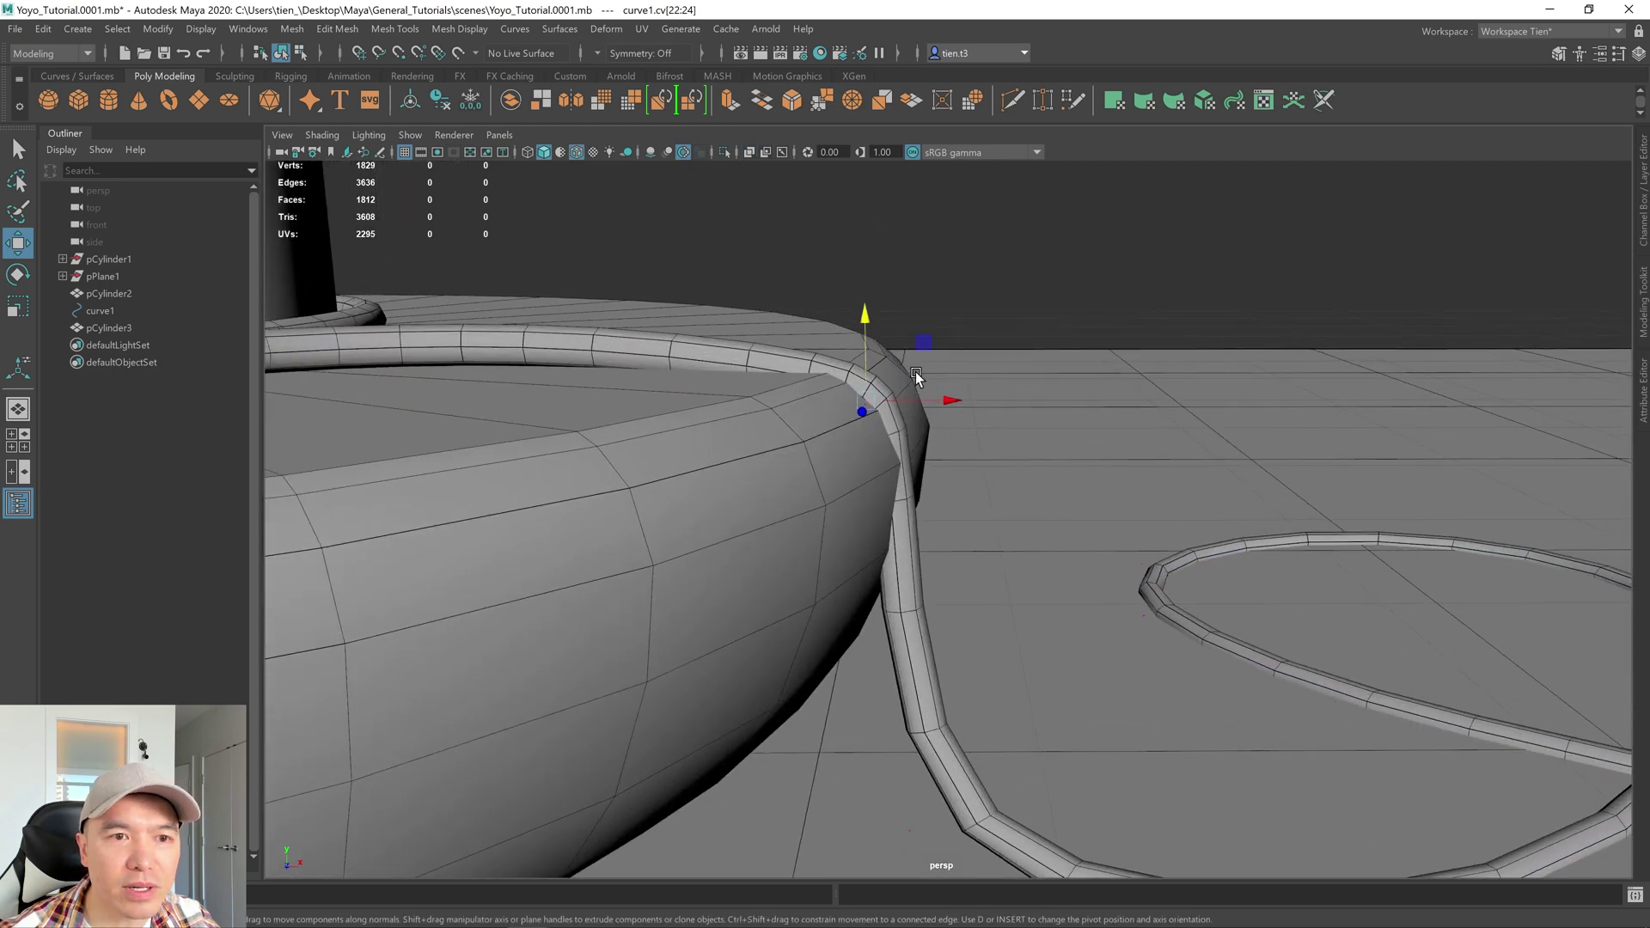
mouse_move(916, 372)
left_mouse_down("alt")
mouse_move(870, 411)
mouse_move(920, 442)
mouse_move(968, 418)
mouse_move(958, 397)
left_mouse_up("alt")
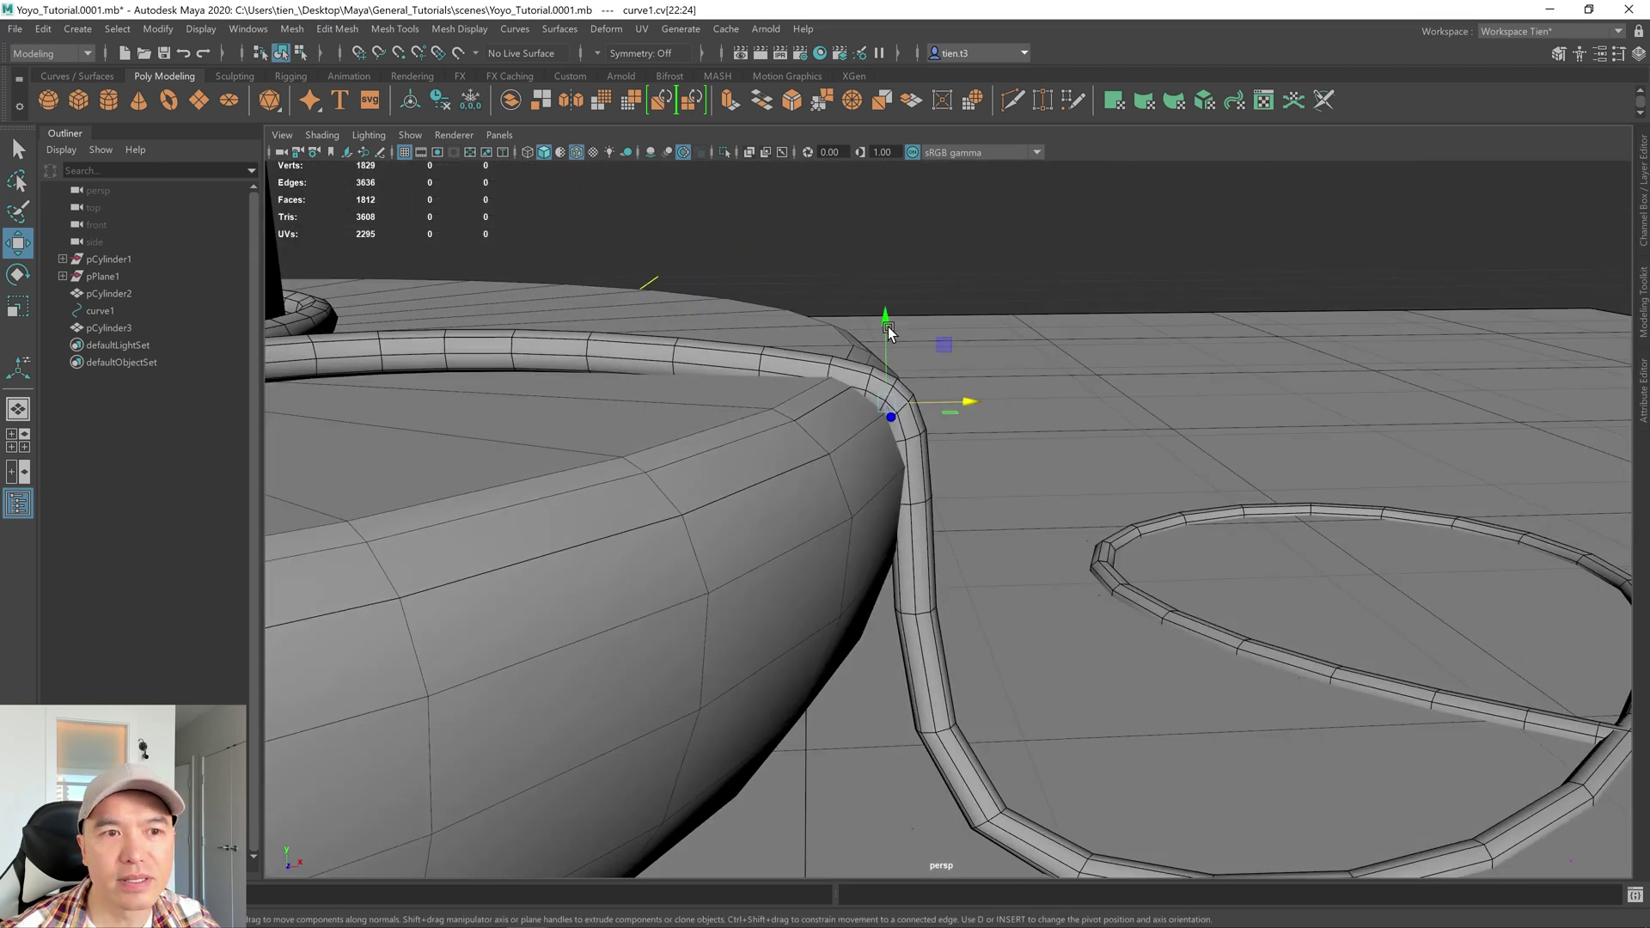
left_click_drag(889, 334, 877, 296)
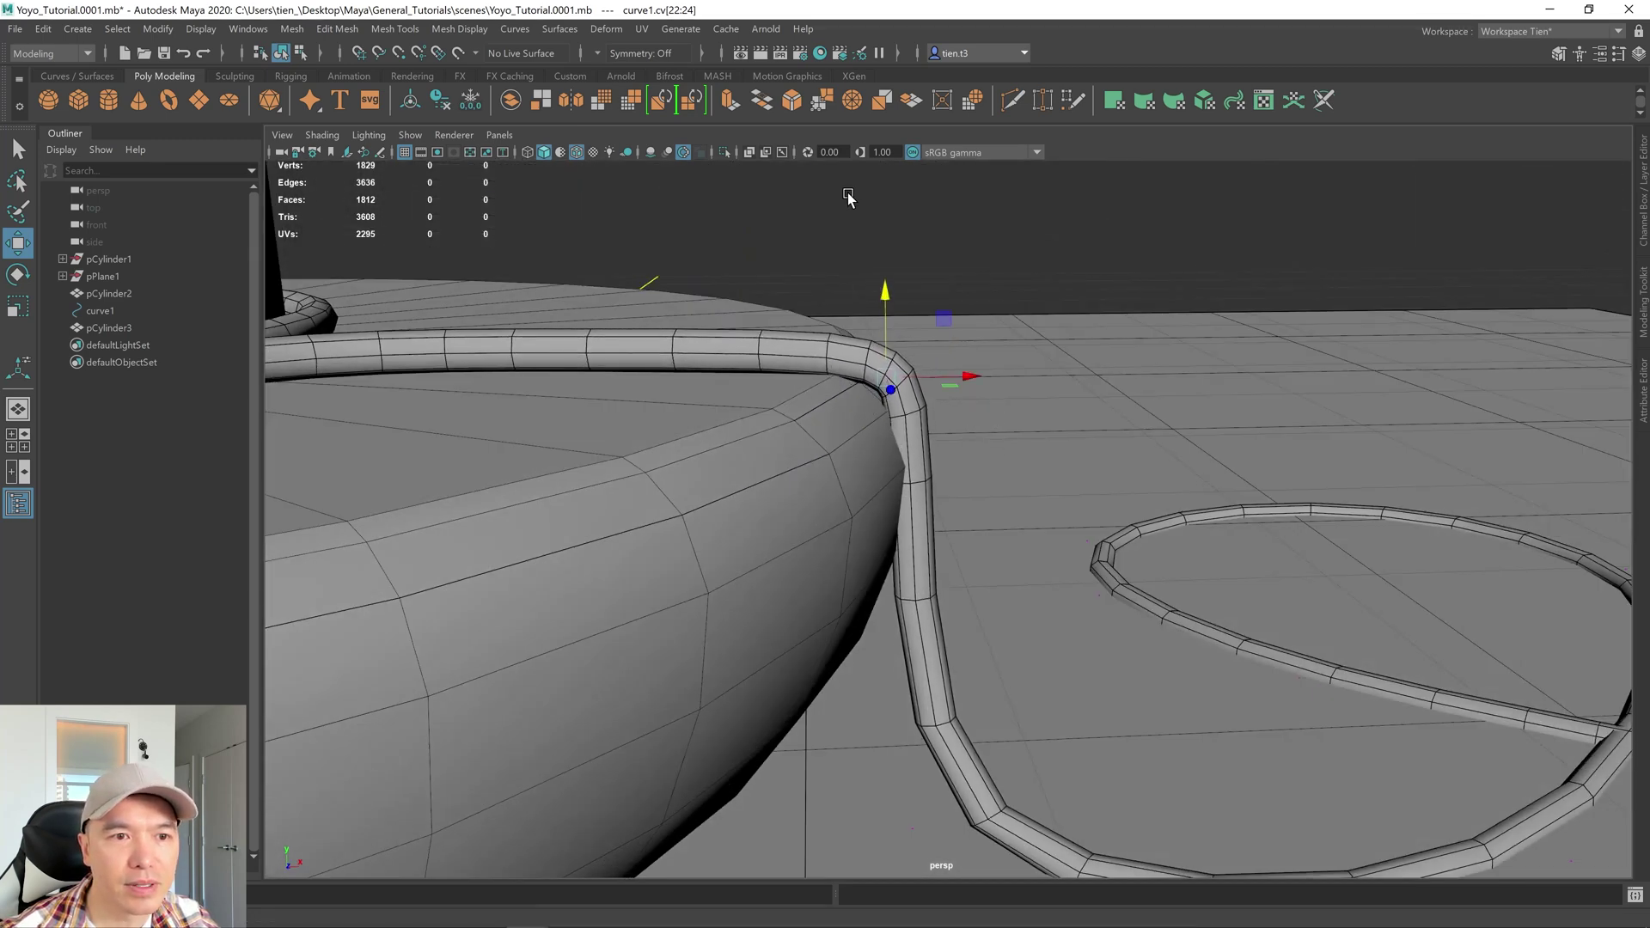
Turn X-ray back on, shift the curve outward just past the rim, and raise control vertex 22 slightly
left_click(749, 152)
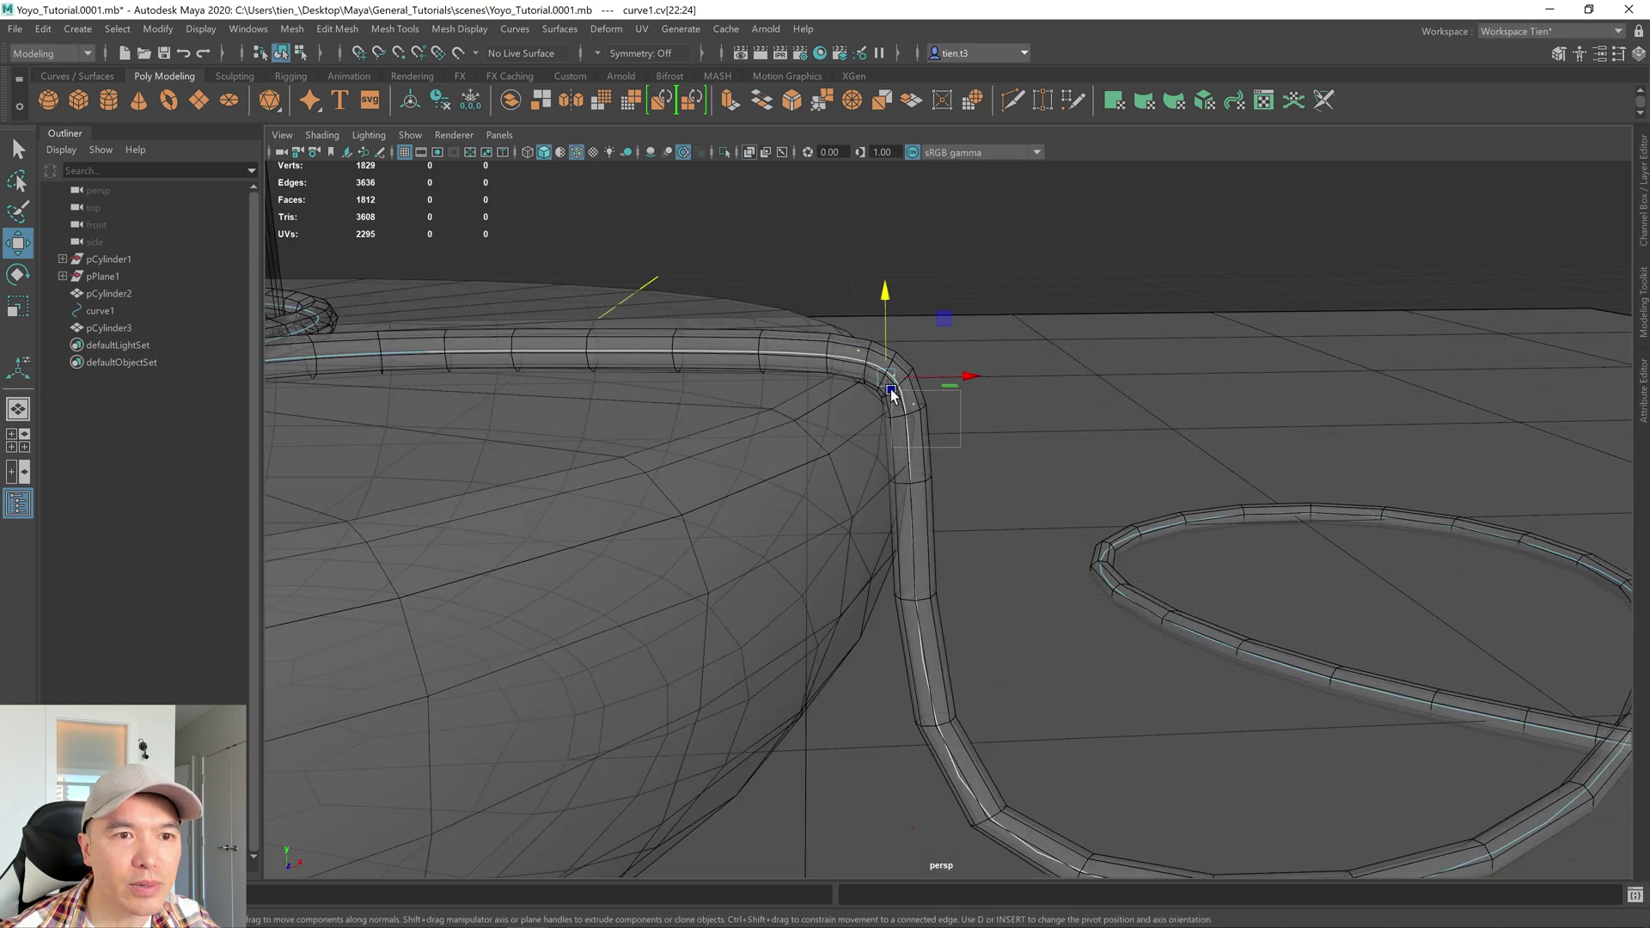
left_click_drag(886, 369, 884, 369)
left_click_drag(986, 389, 999, 389)
left_click_drag(913, 307, 866, 365)
left_click_drag(860, 273, 857, 266)
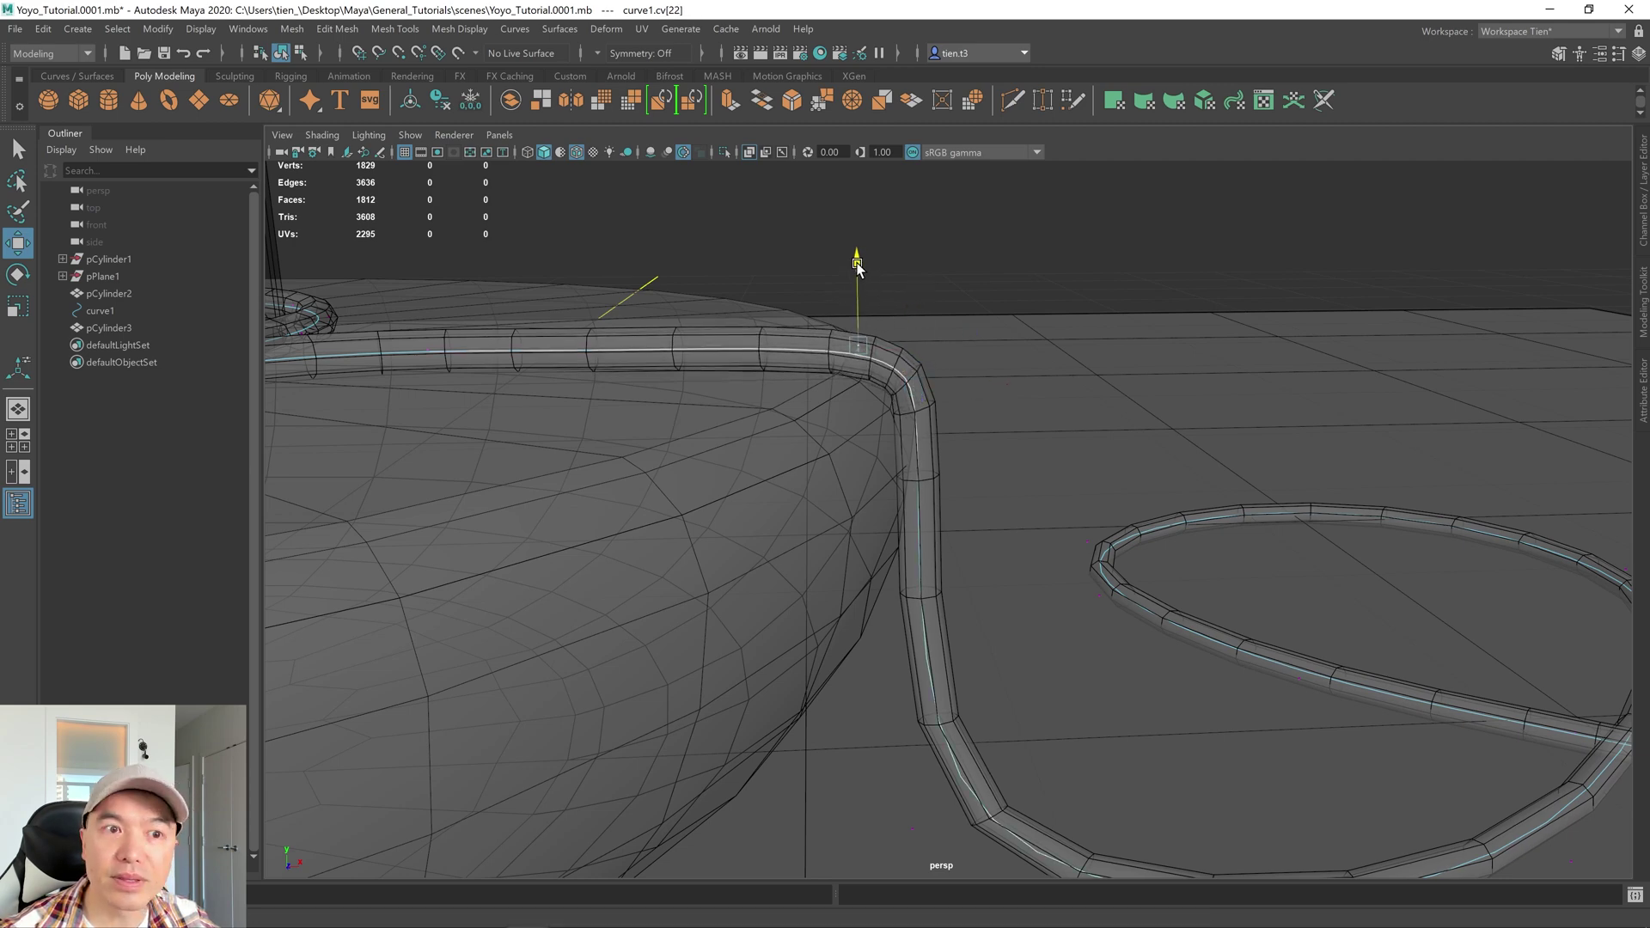
Examine the string over the lower disc's rim and around the axle from several angles
scroll(894, 332, "down", 2)
left_click_drag(894, 333, 873, 312, "alt")
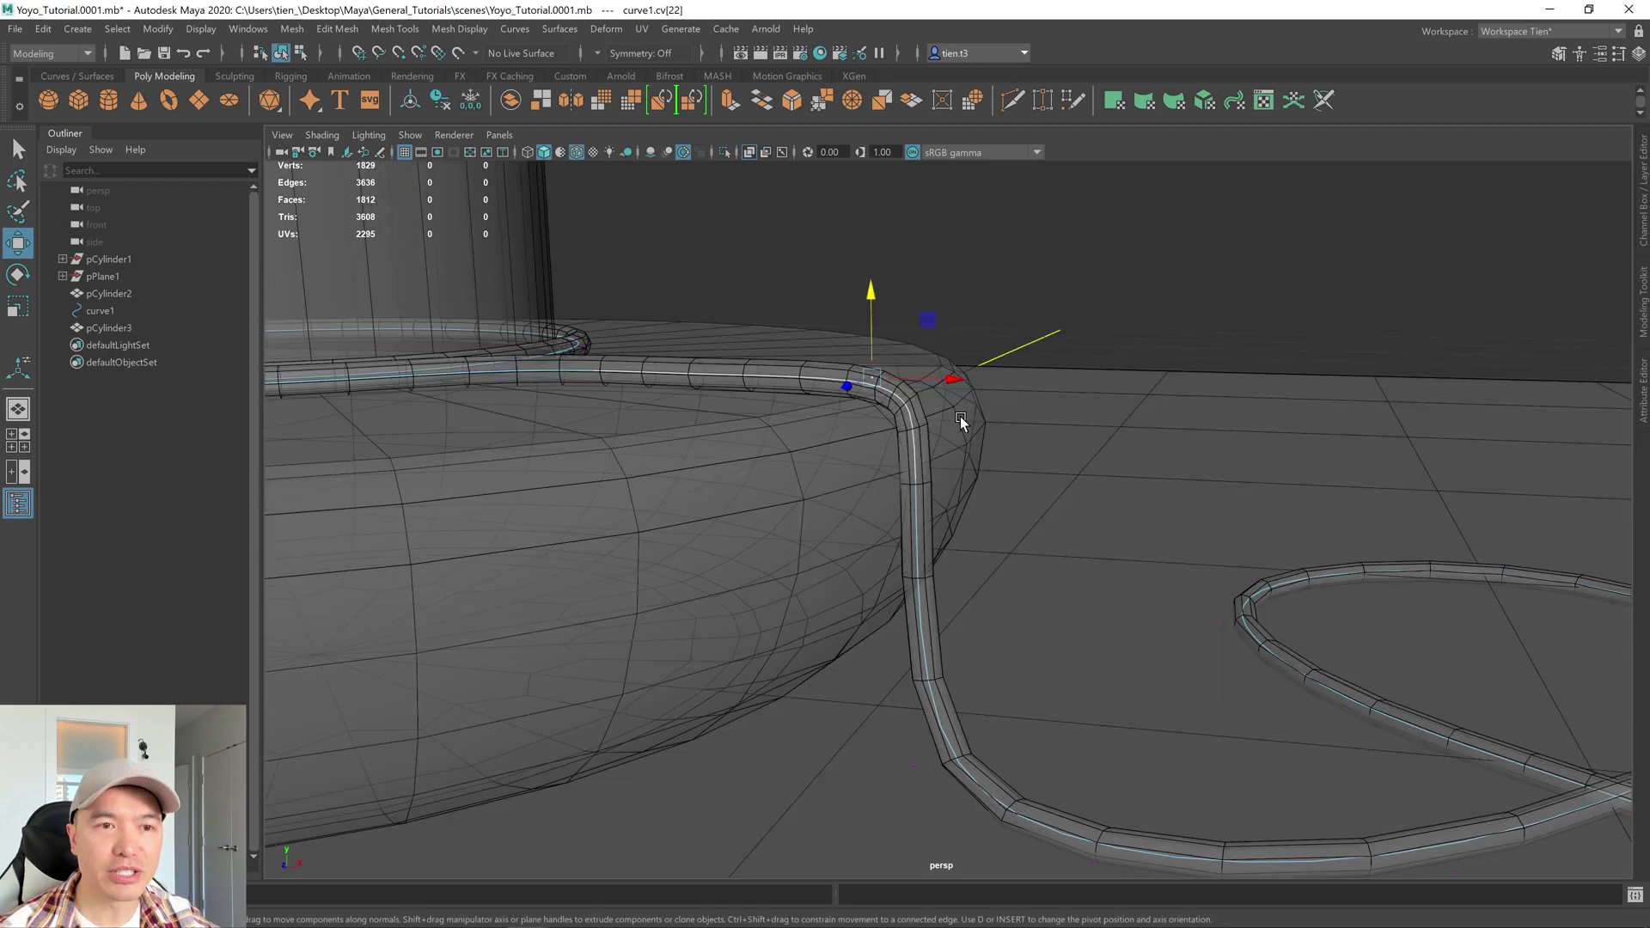
right_click_drag(961, 421, 1128, 584, "alt")
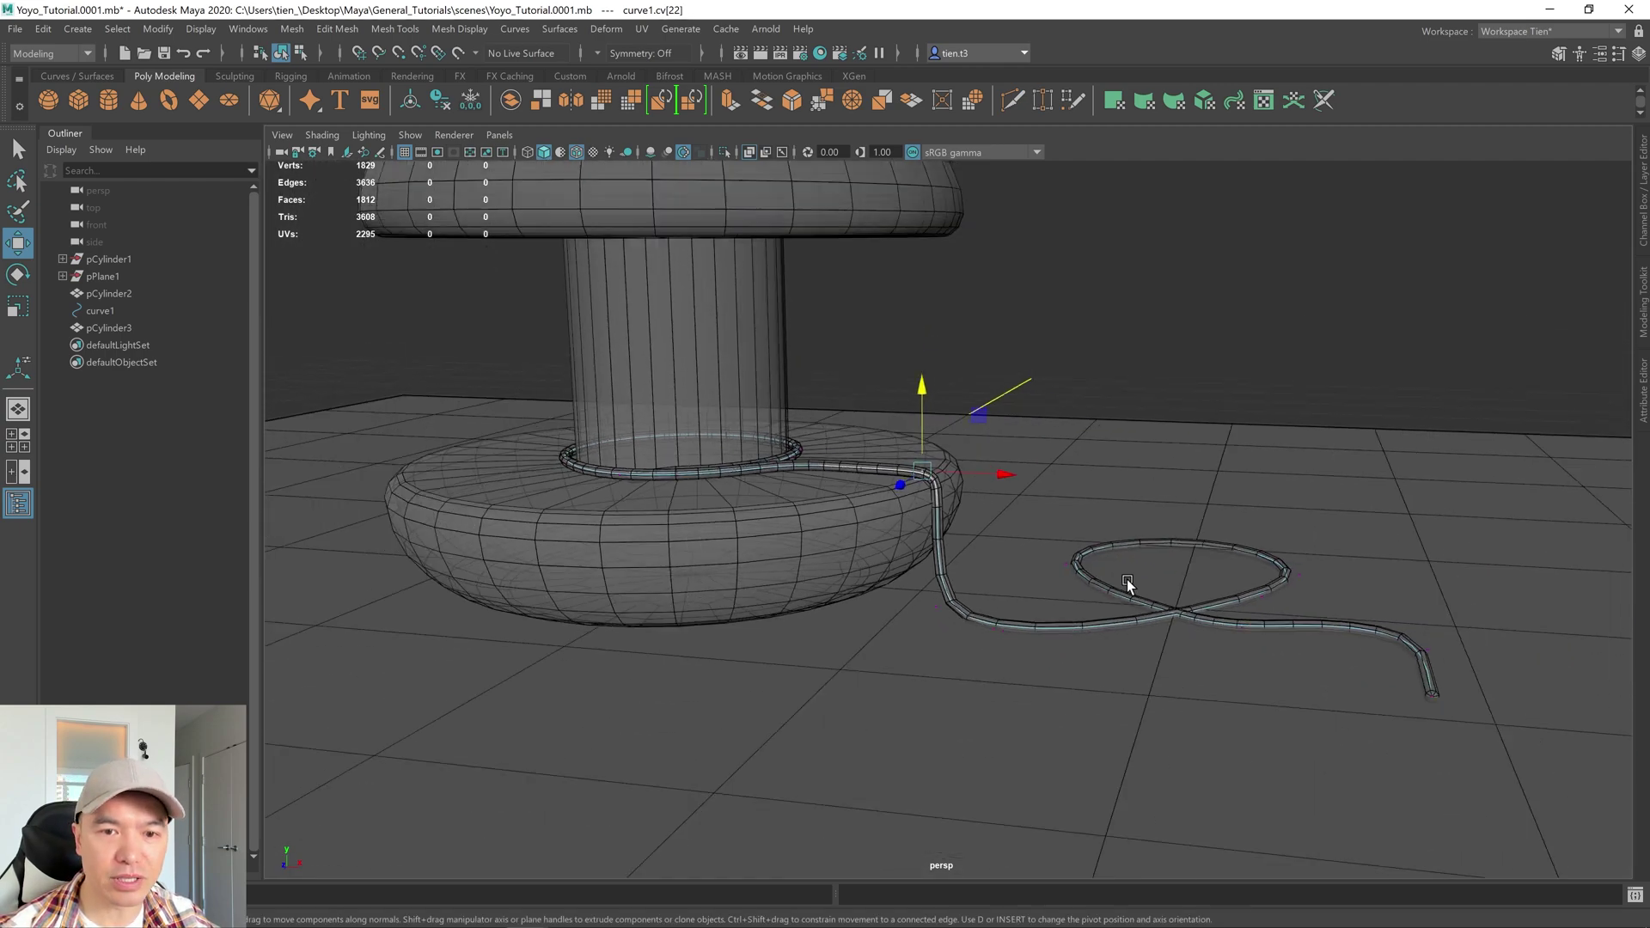
left_click_drag(1128, 585, 1072, 593, "alt")
scroll(1071, 587, "up", 2)
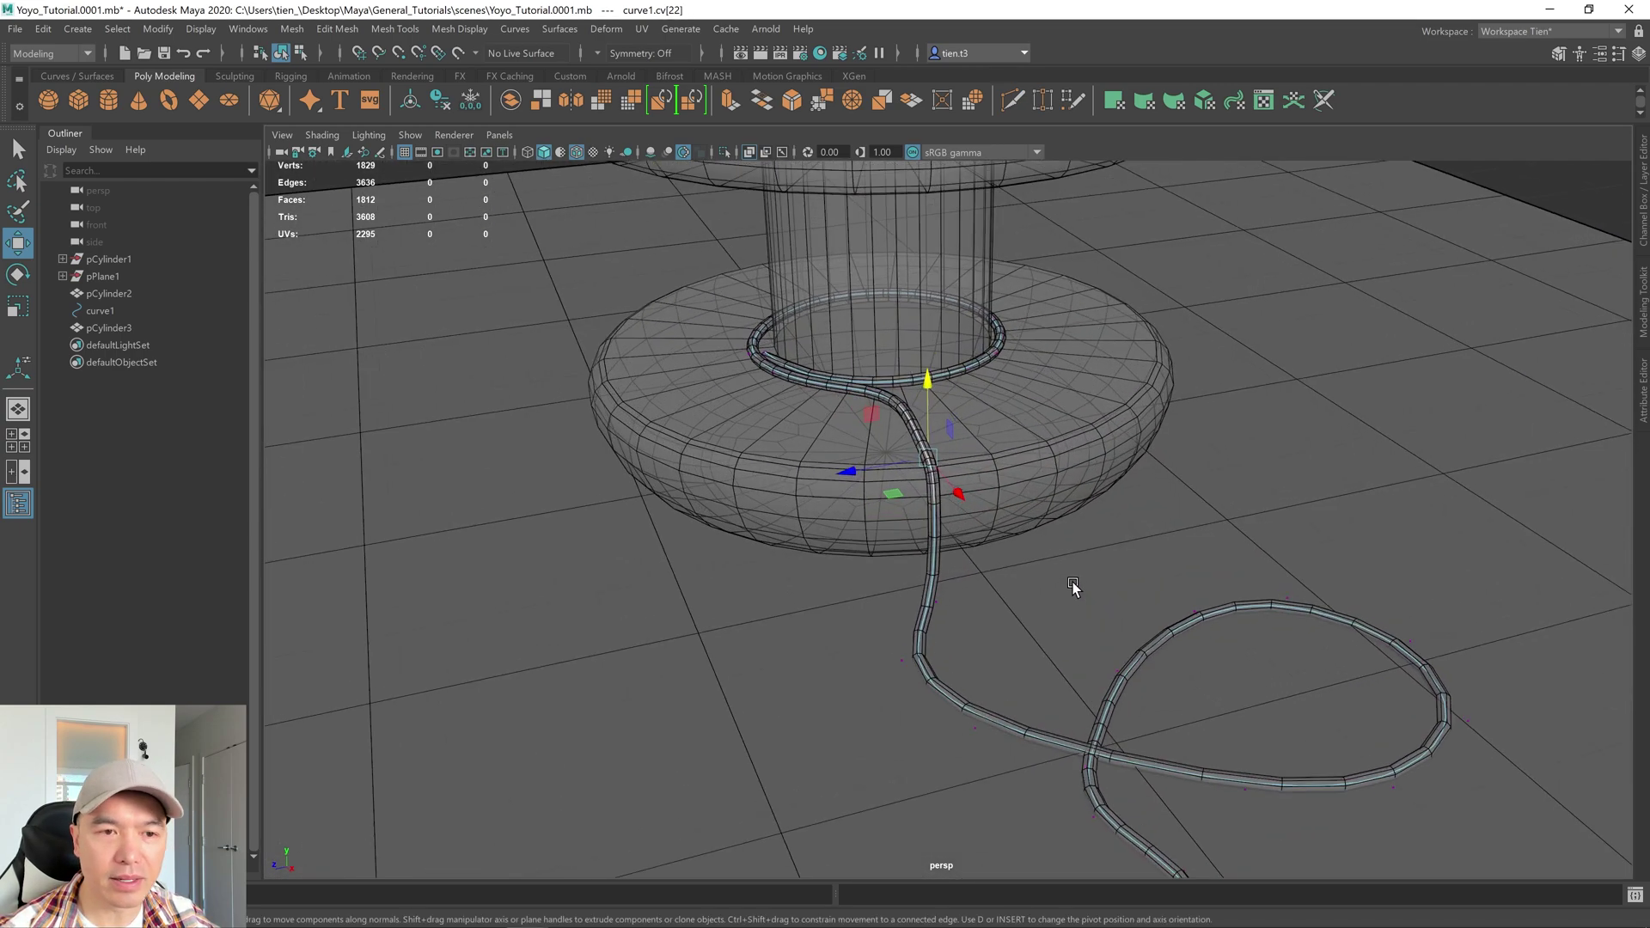
scroll(1071, 586, "up", 2)
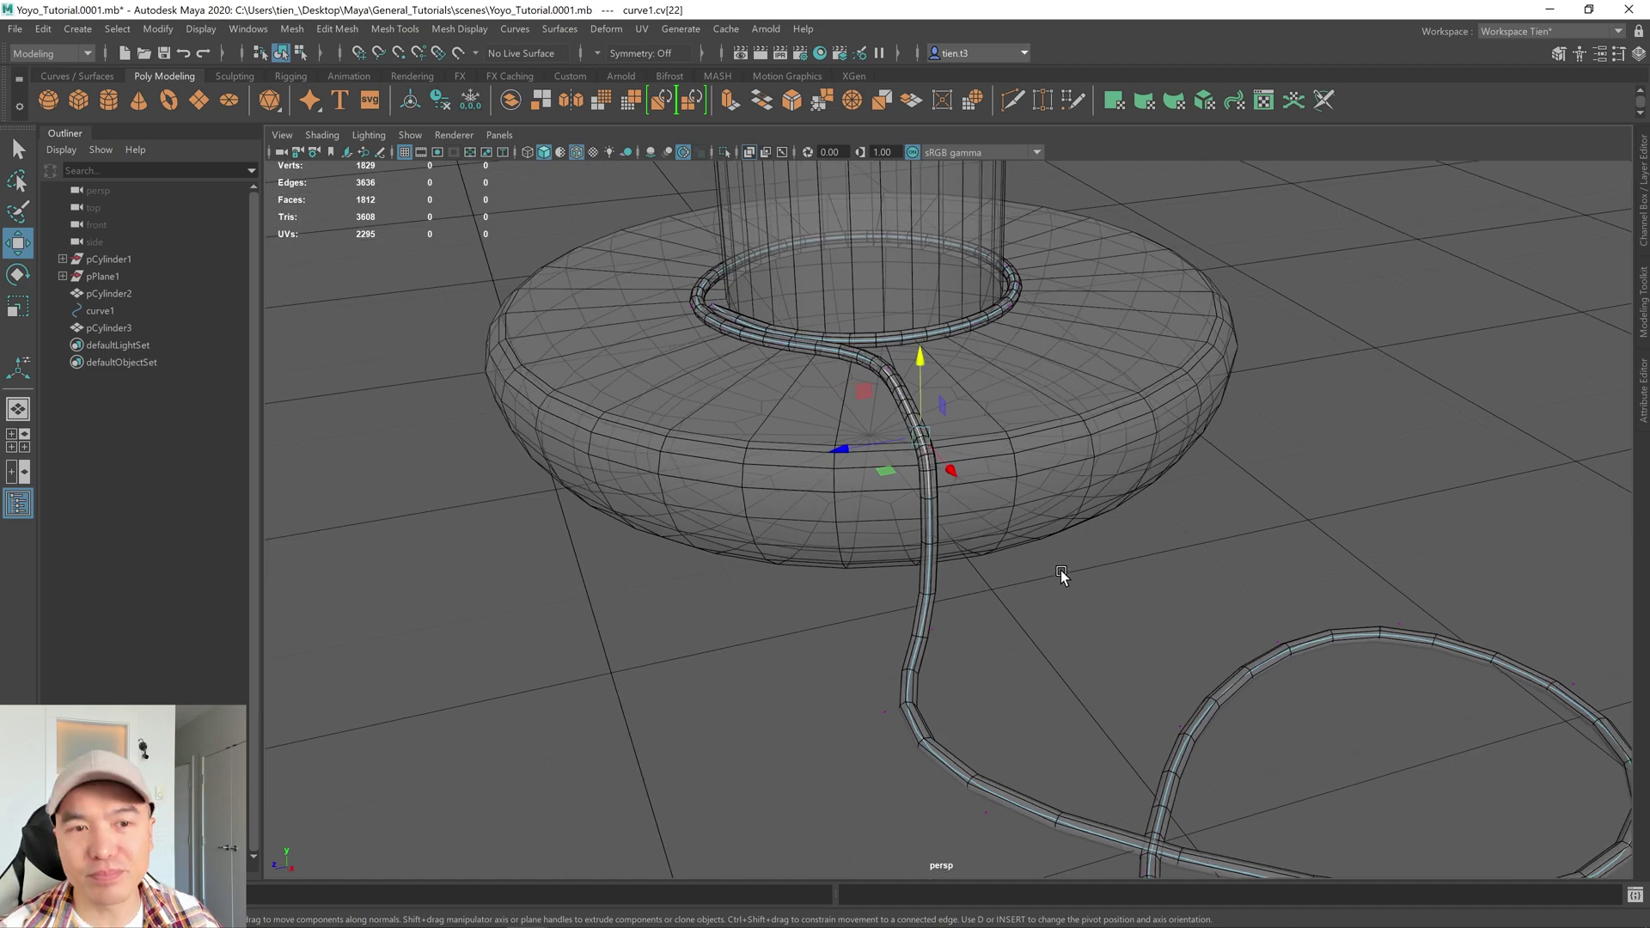
left_click_drag(1061, 569, 998, 550, "alt")
scroll(1082, 567, "down", 3)
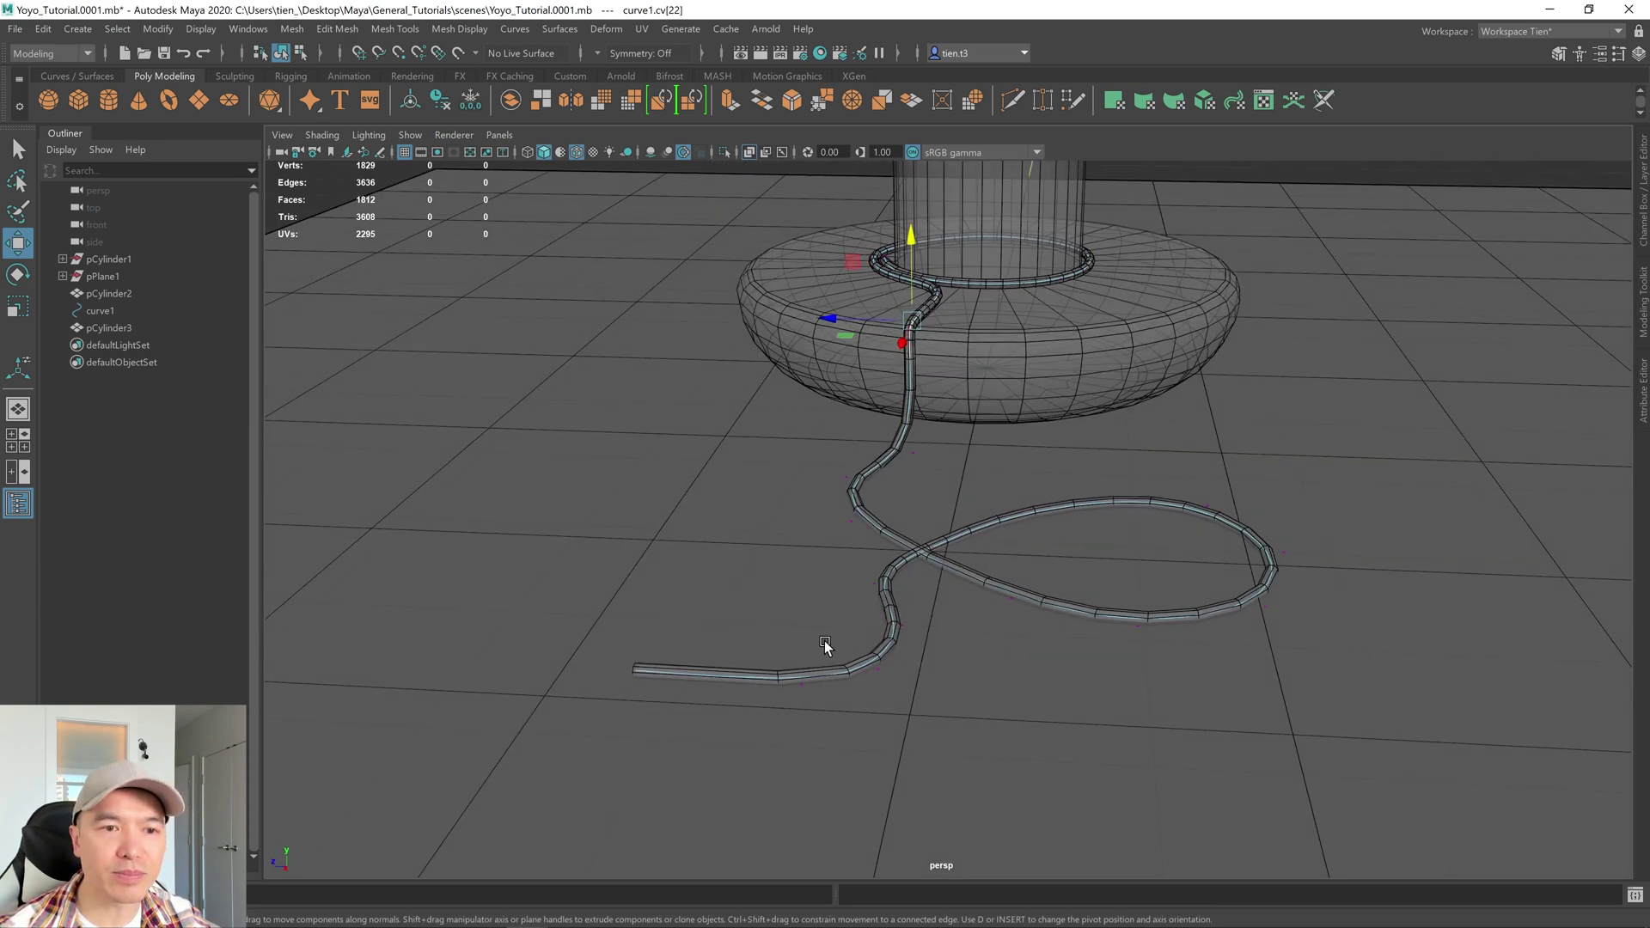
Select the curve's control vertices 35 and 36 at the ground loop's crossing and raise them so the string passes over itself
scroll(858, 624, "up", 3)
left_click_drag(858, 624, 964, 537, "alt")
scroll(968, 531, "up", 3)
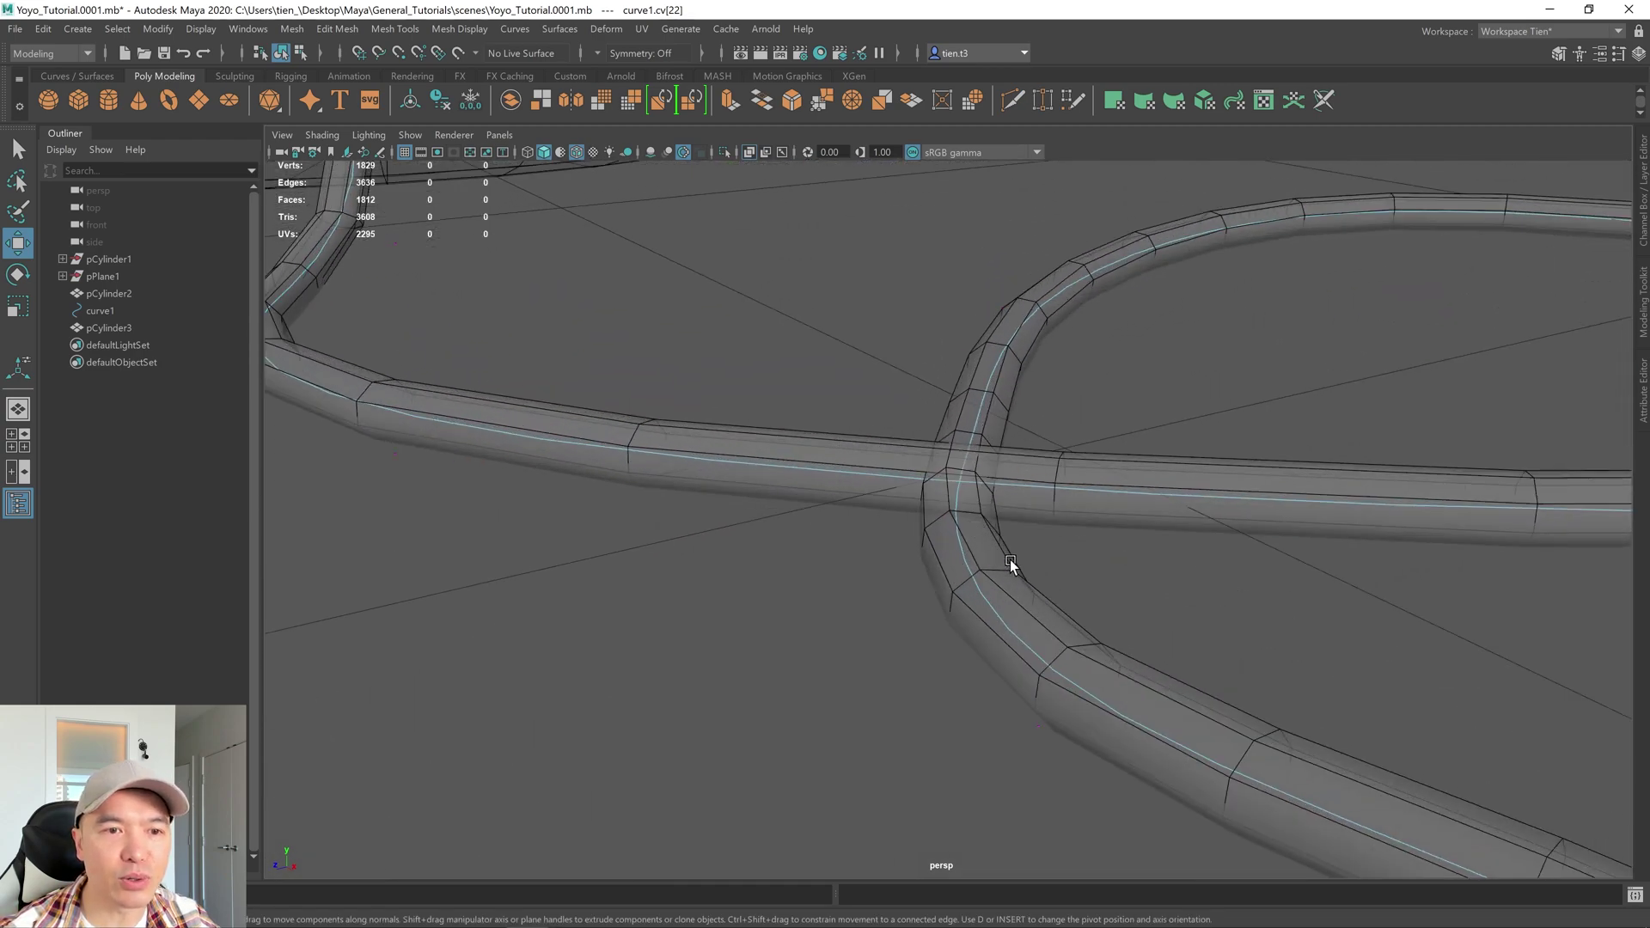
scroll(1008, 585, "down", 2)
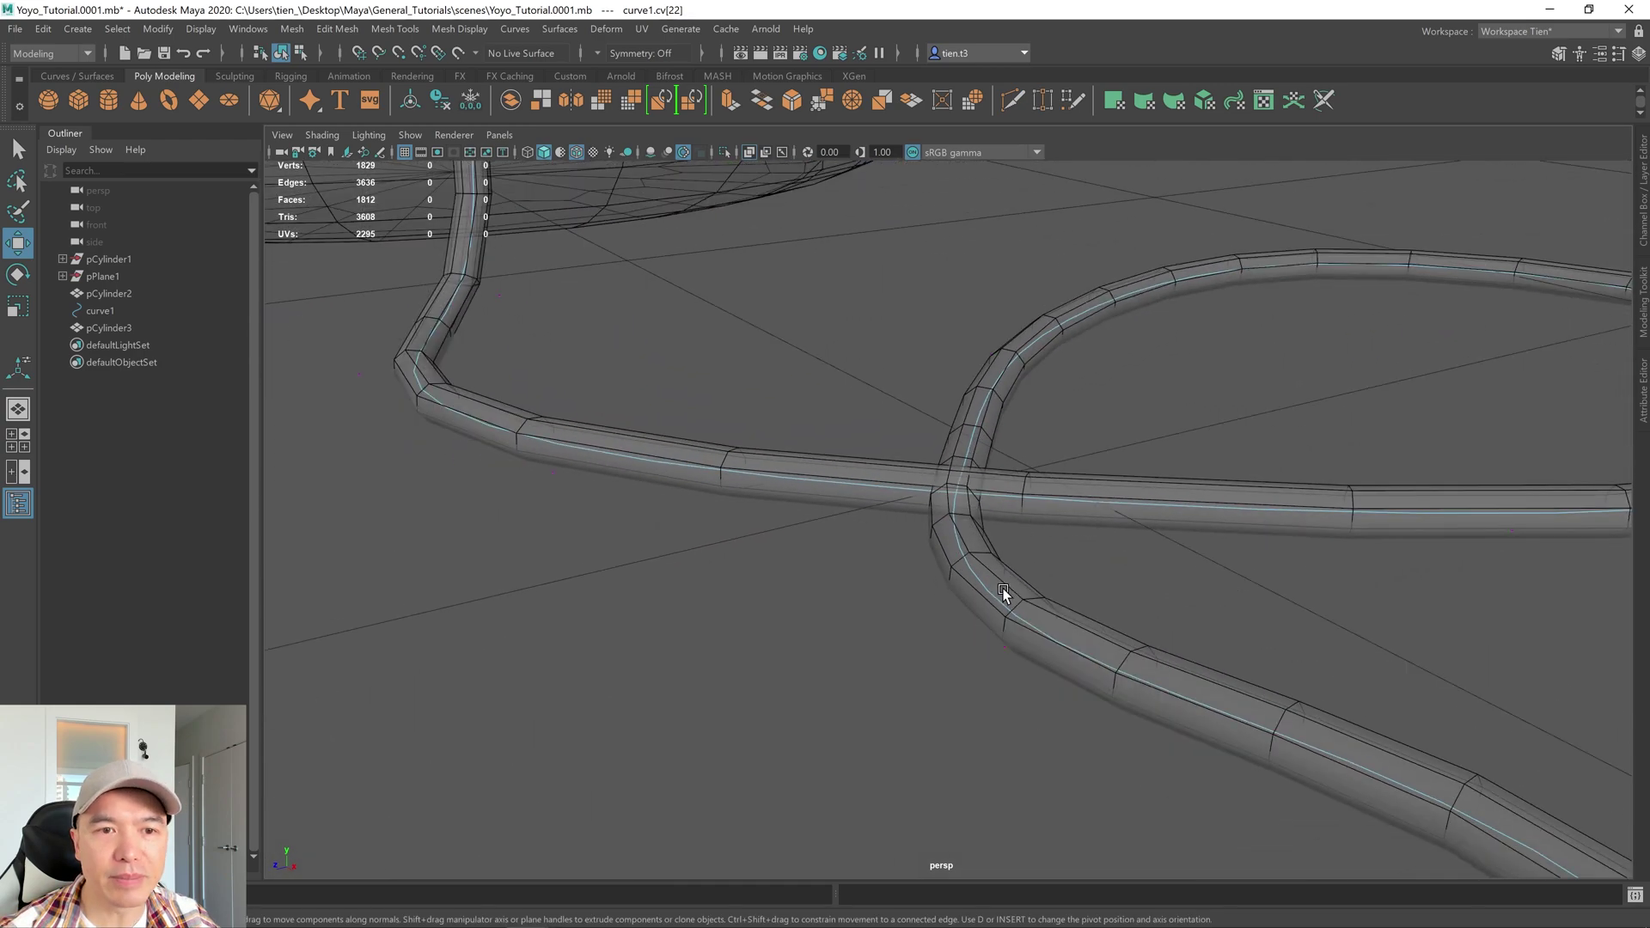
left_click_drag(1005, 606, 833, 517, "alt")
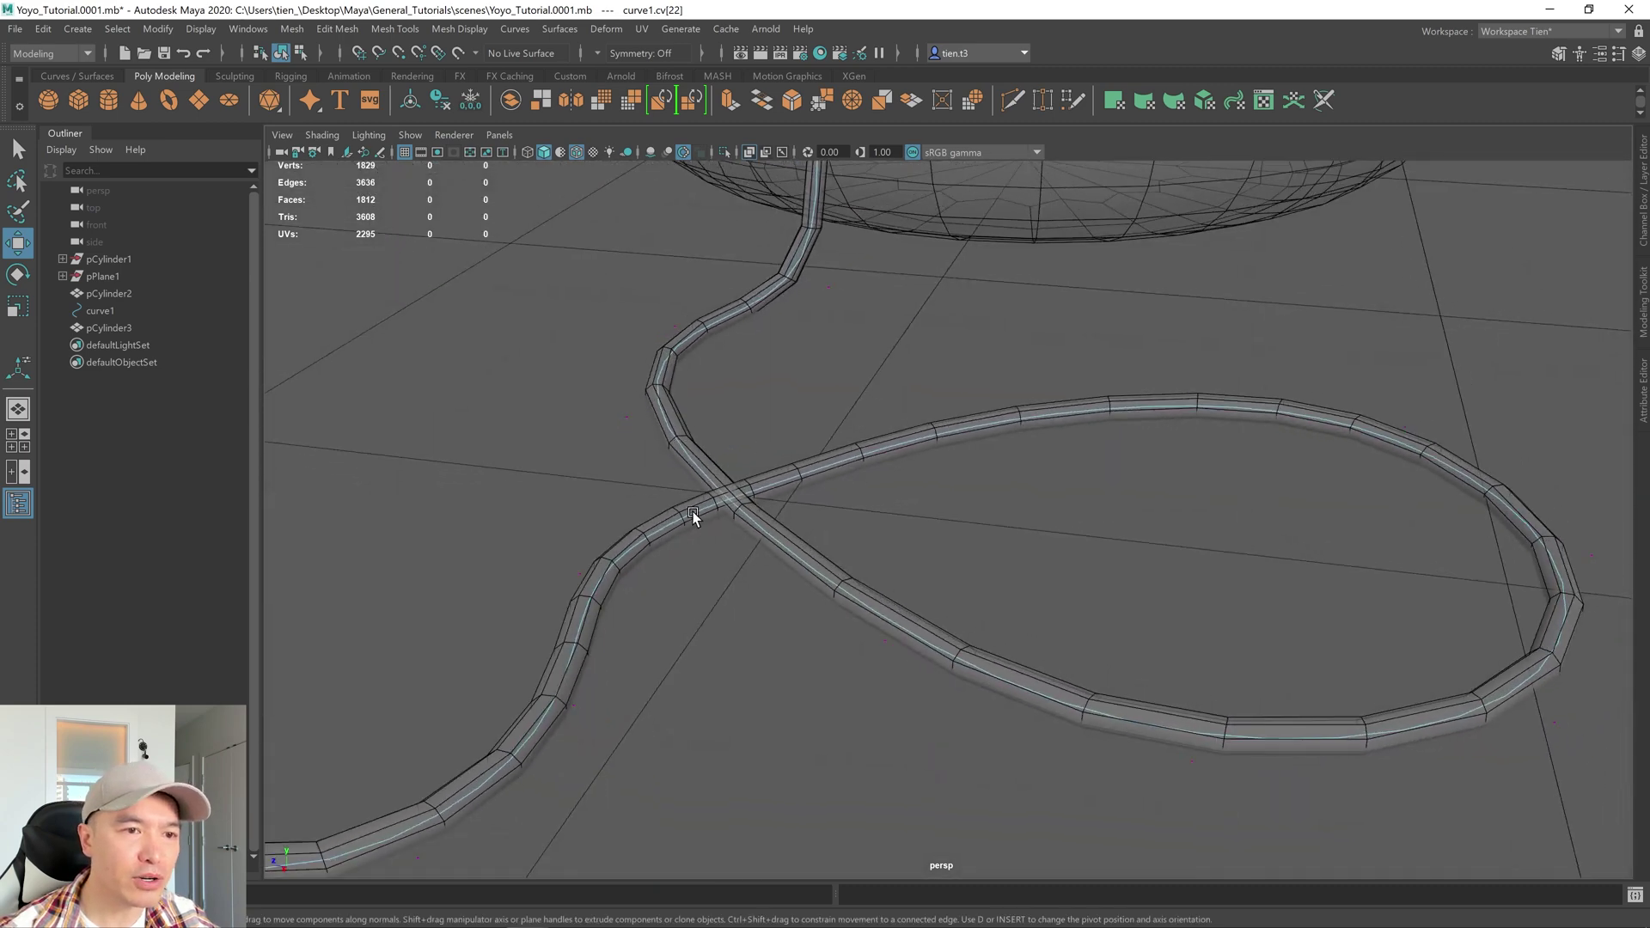
scroll(693, 514, "up", 3)
left_click_drag(692, 513, 589, 525, "alt")
middle_click_drag(588, 524, 888, 571, "alt")
scroll(849, 567, "up", 3)
left_click_drag(766, 424, 844, 514)
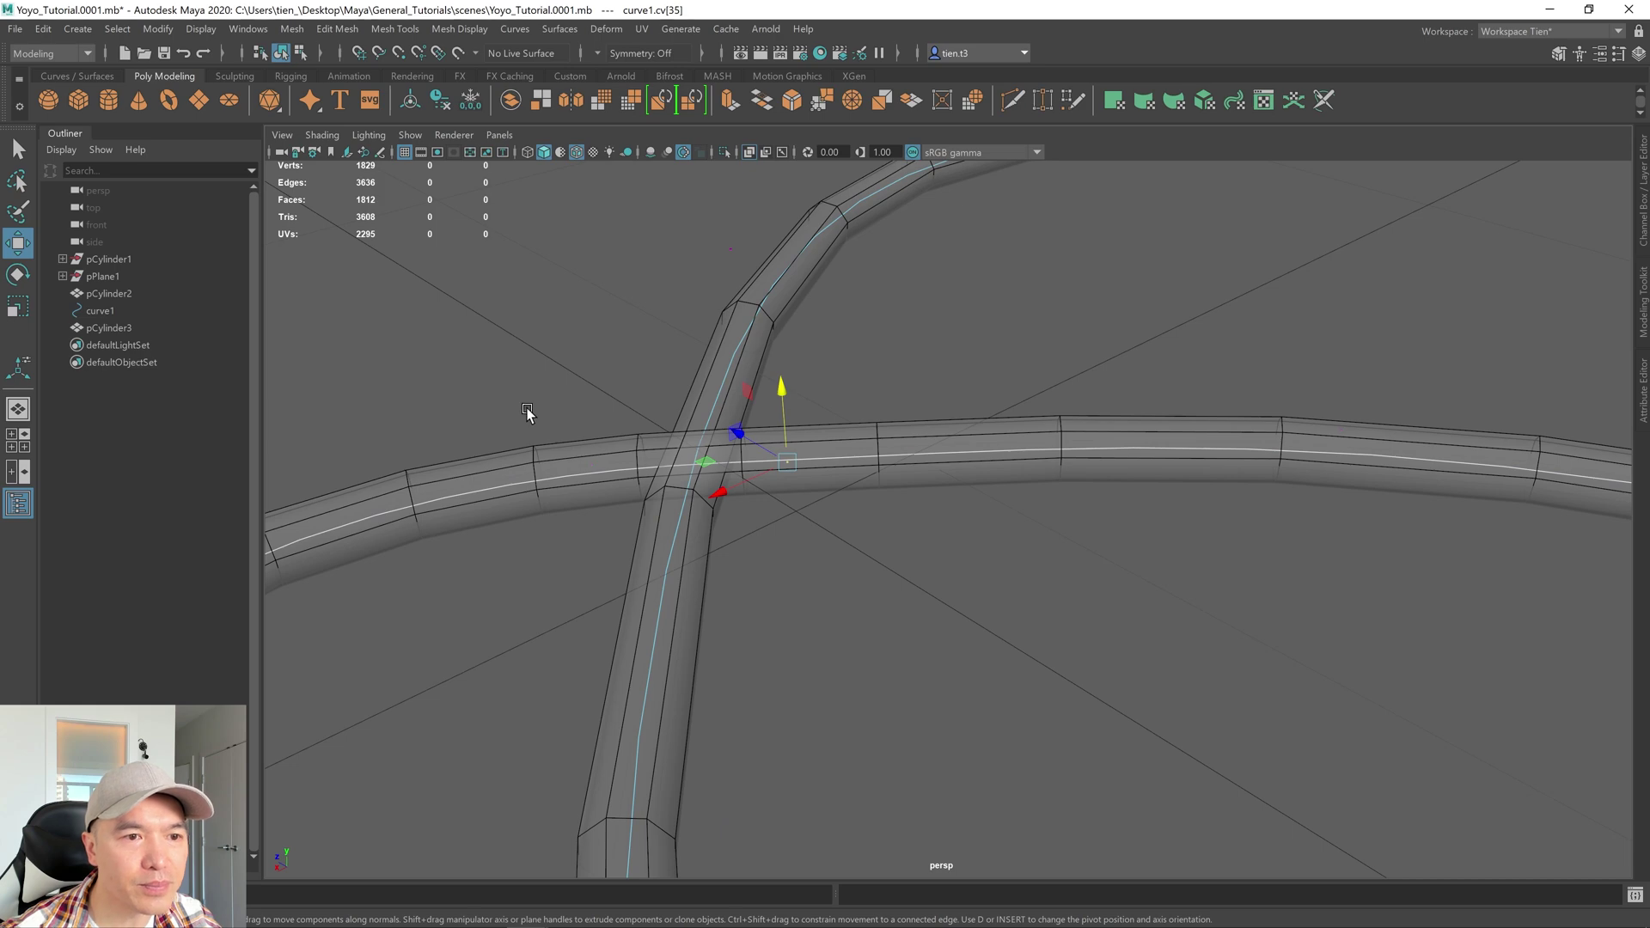
left_click_drag(624, 487, 655, 490, "shift")
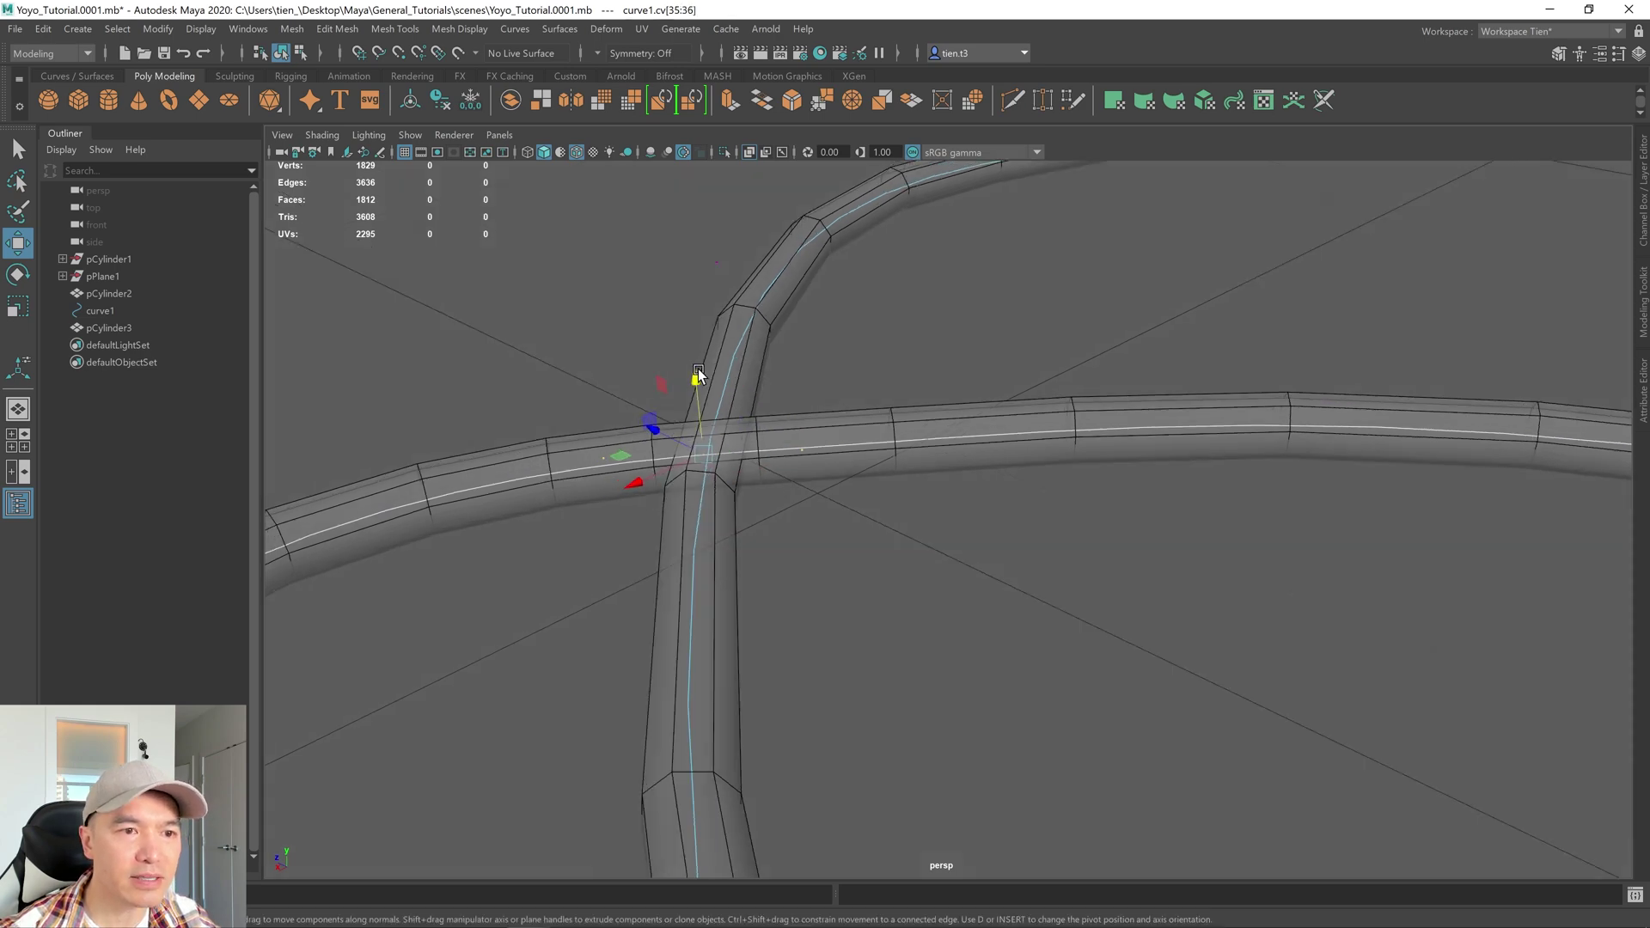
mouse_move(693, 380)
left_mouse_down()
mouse_move(696, 330)
mouse_move(711, 394)
left_mouse_up()
scroll(691, 381, "down", 1)
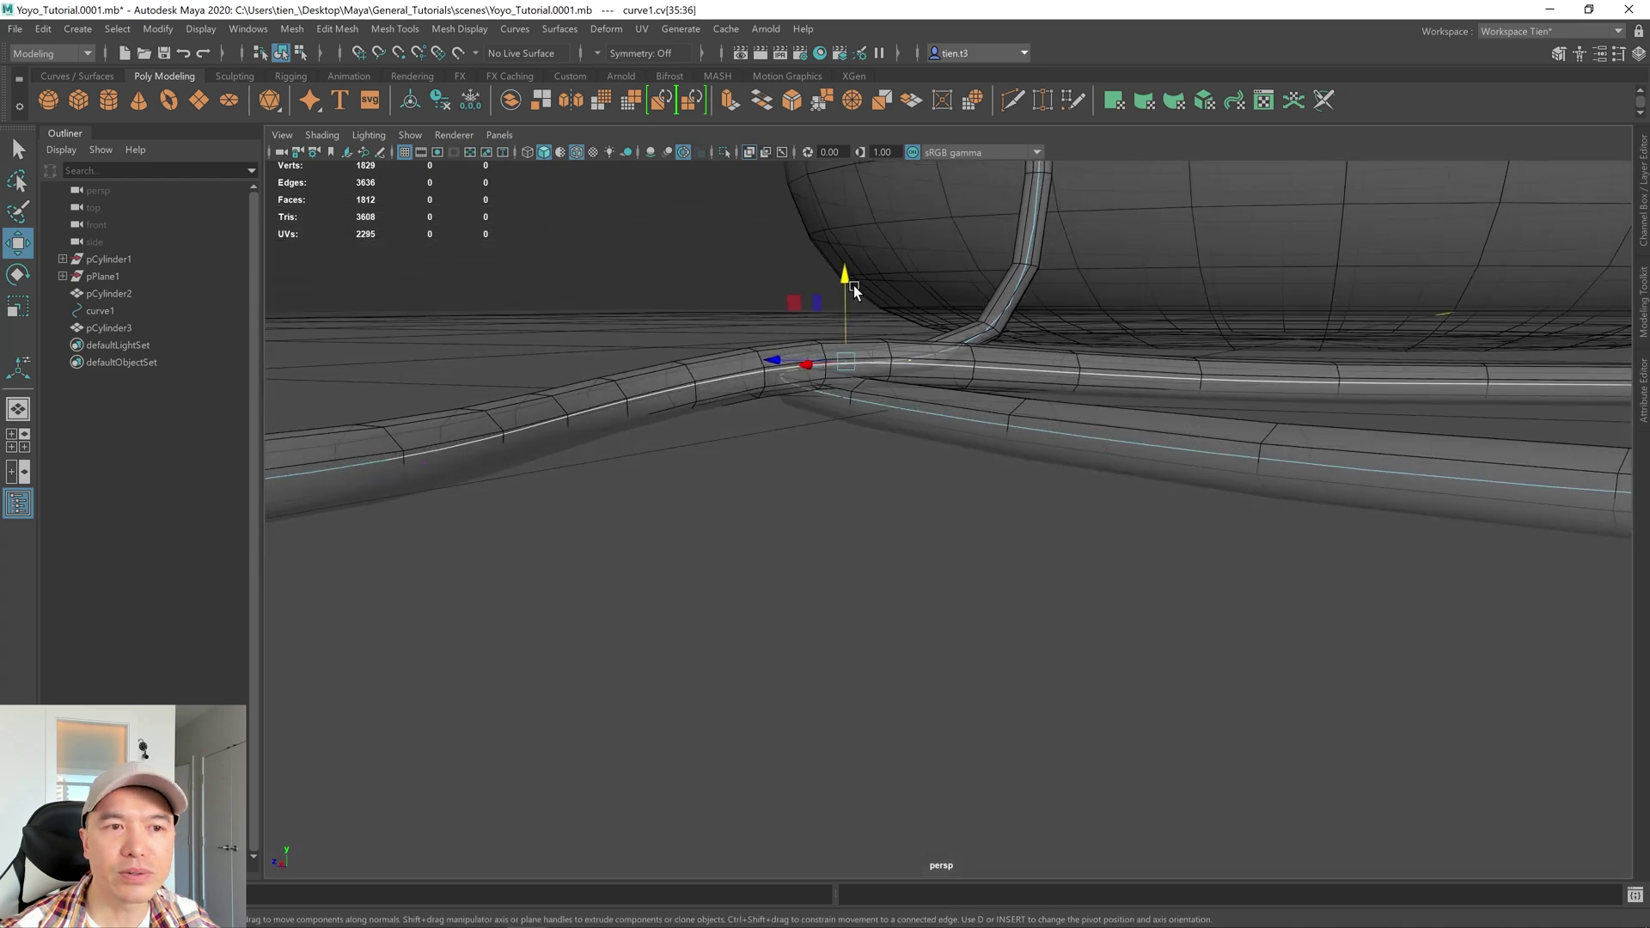
left_click_drag(846, 279, 870, 449)
Turn X-ray off, select the curve's control vertices 25 to 41 along the ground, and raise them slightly above the plane
left_click(750, 152)
scroll(836, 275, "up", 2)
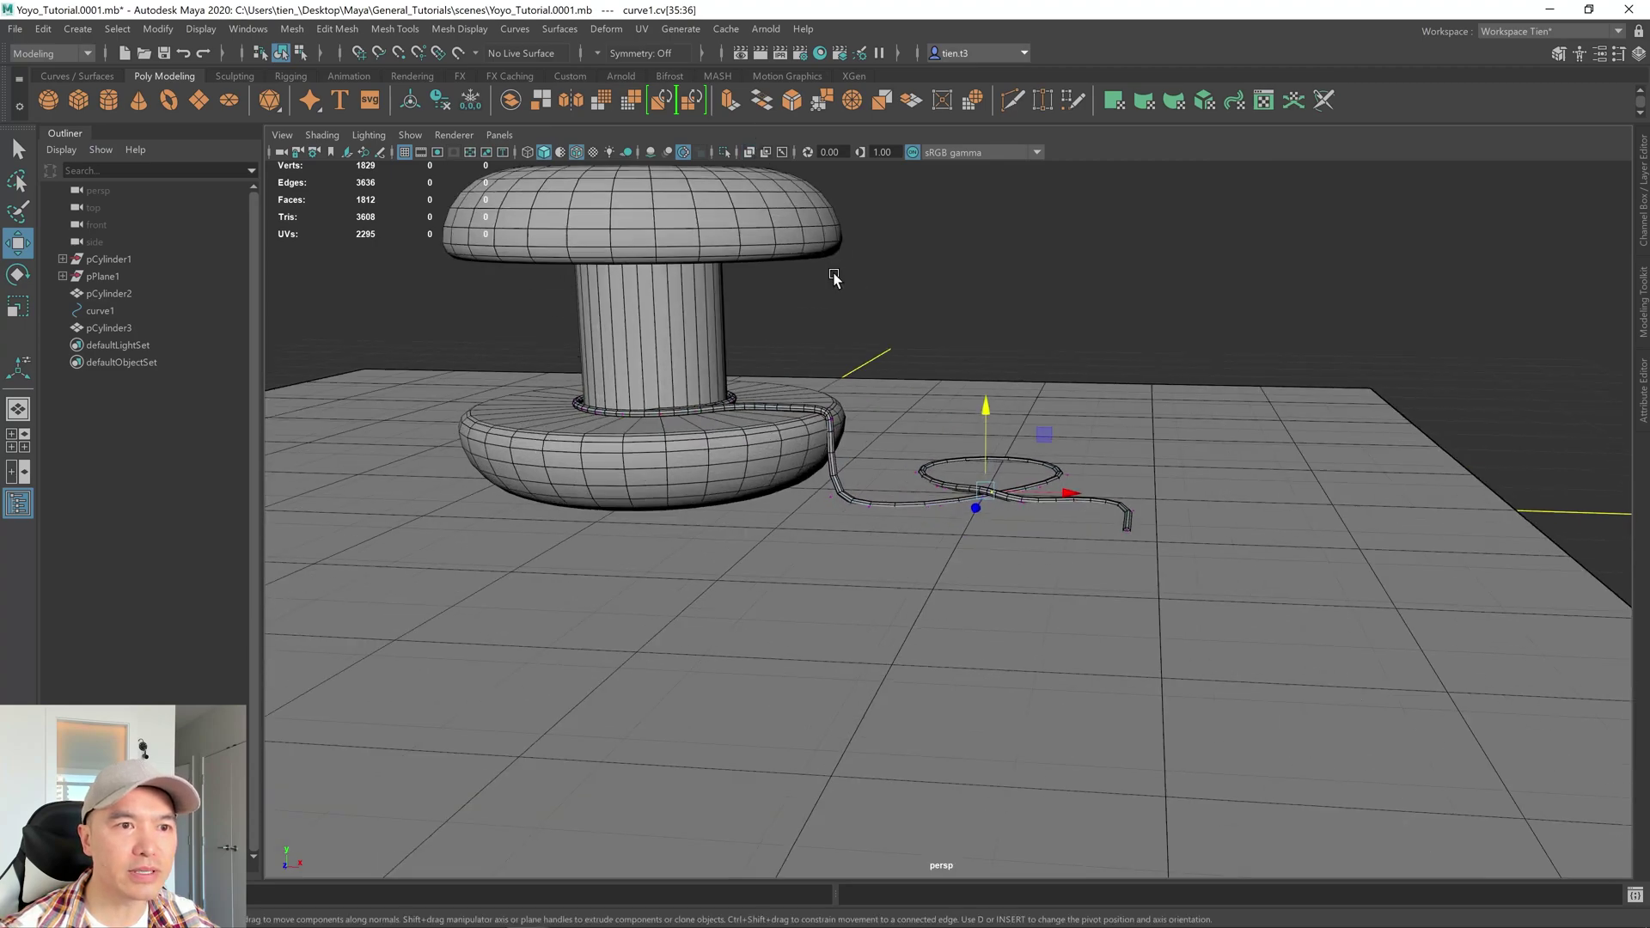
left_click_drag(837, 276, 1392, 538, "alt")
scroll(1267, 500, "up", 3)
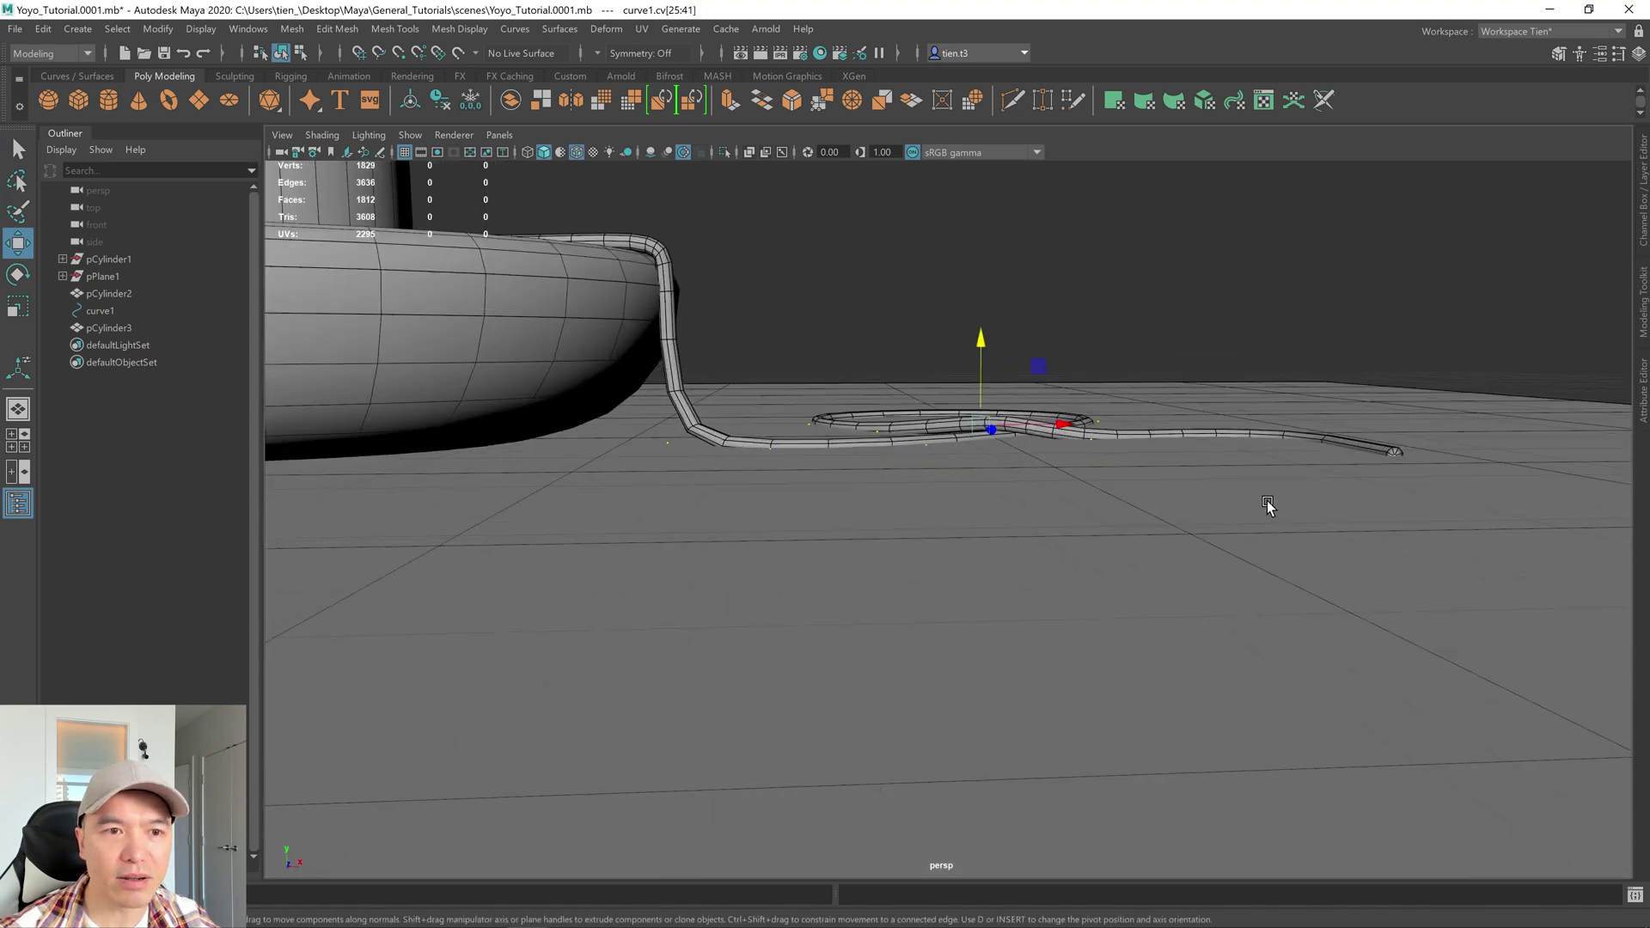
left_click_drag(981, 322, 983, 323)
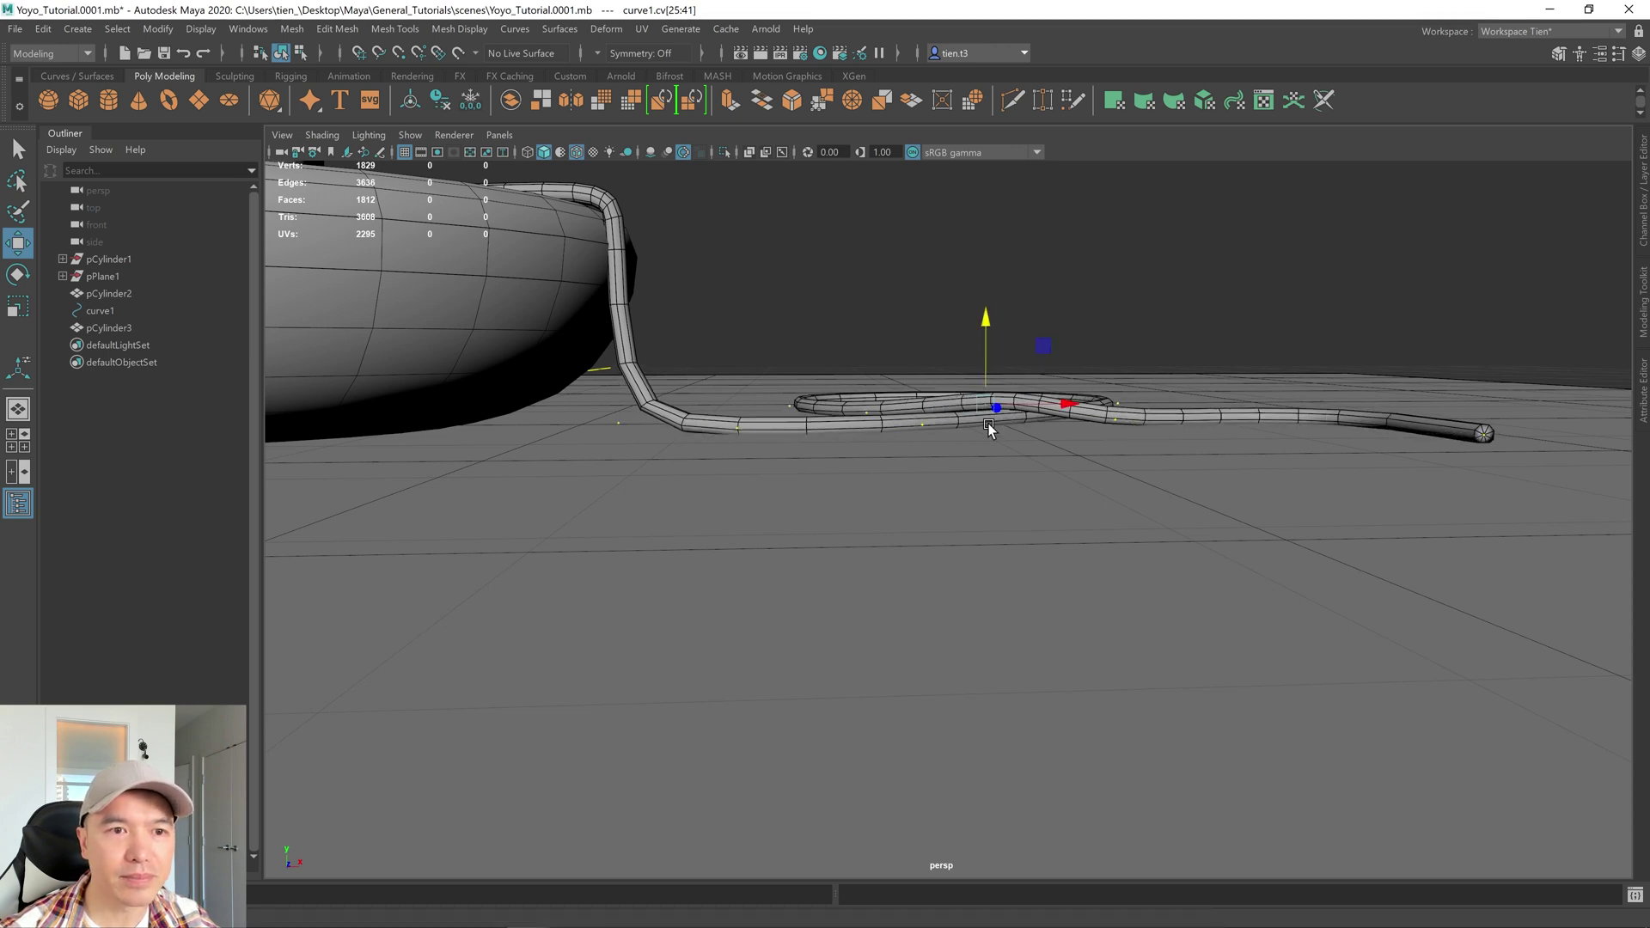
Nudge the selected ground control vertices up in the front view so the string clears the floor, and return to perspective
key("space")
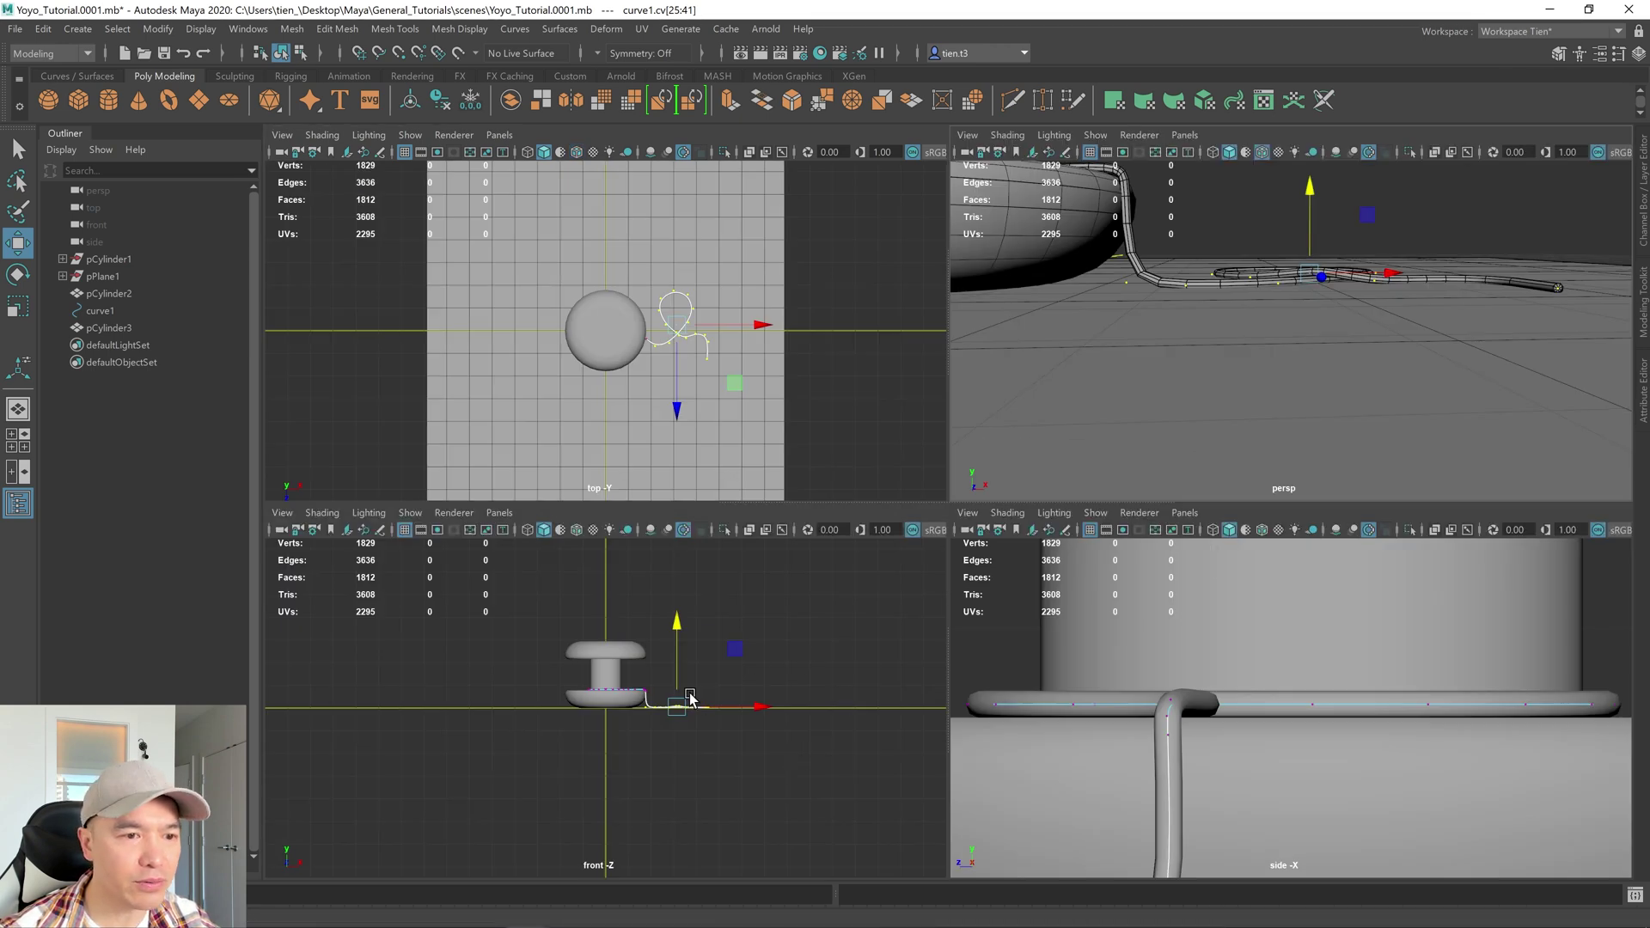
key("space")
key("f")
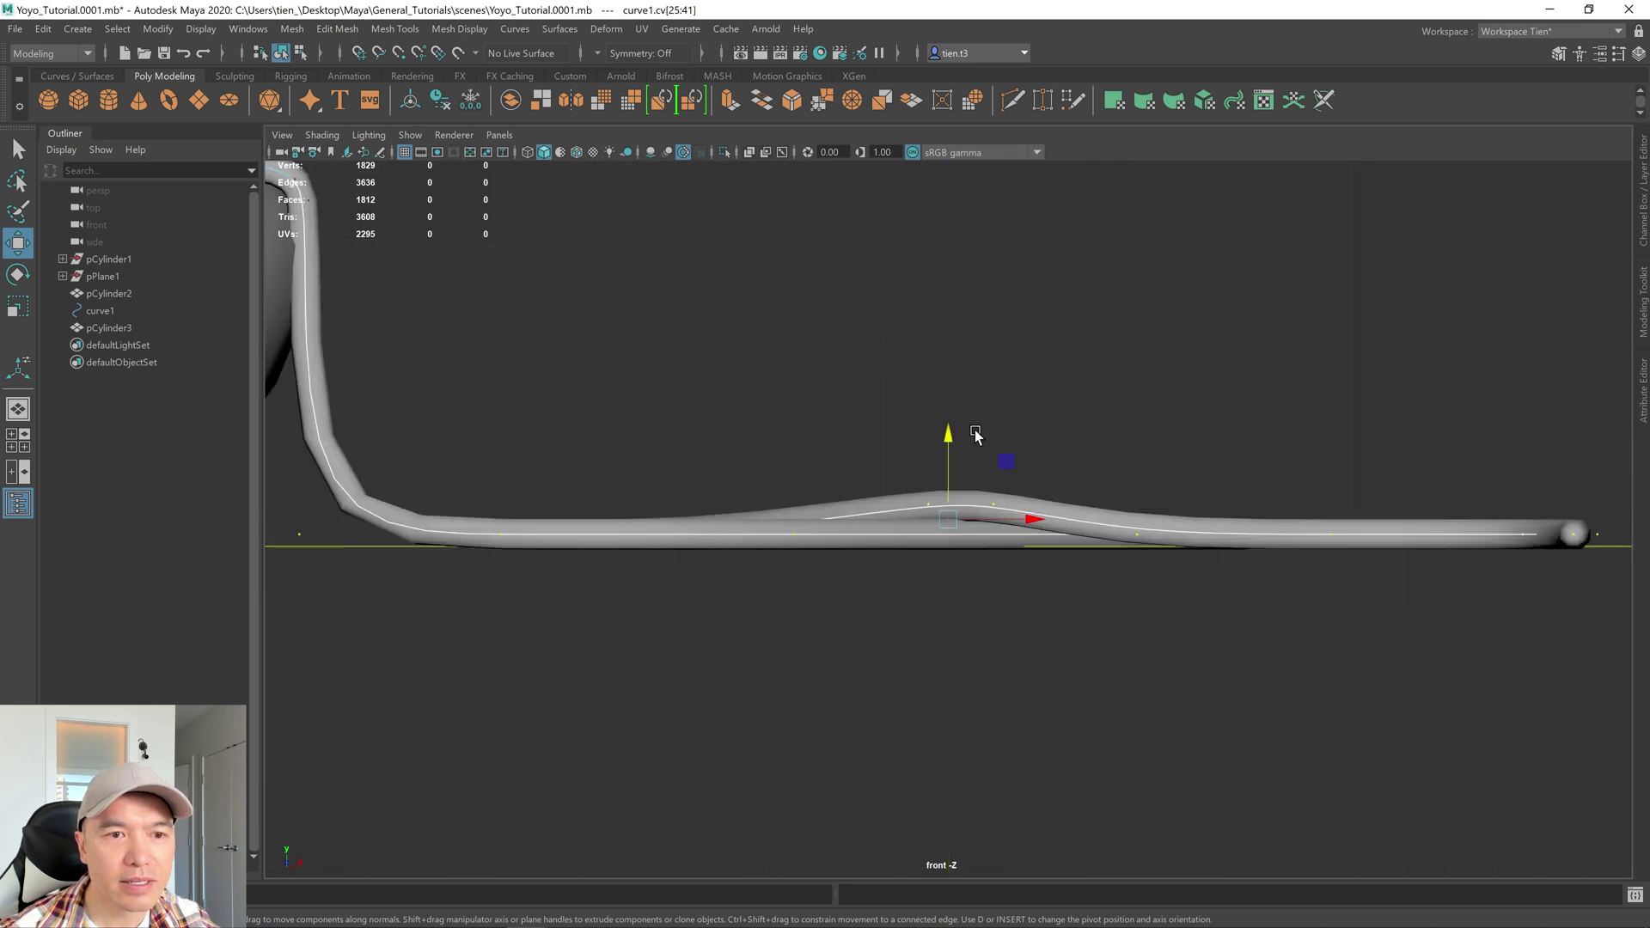
left_click_drag(951, 444, 945, 440)
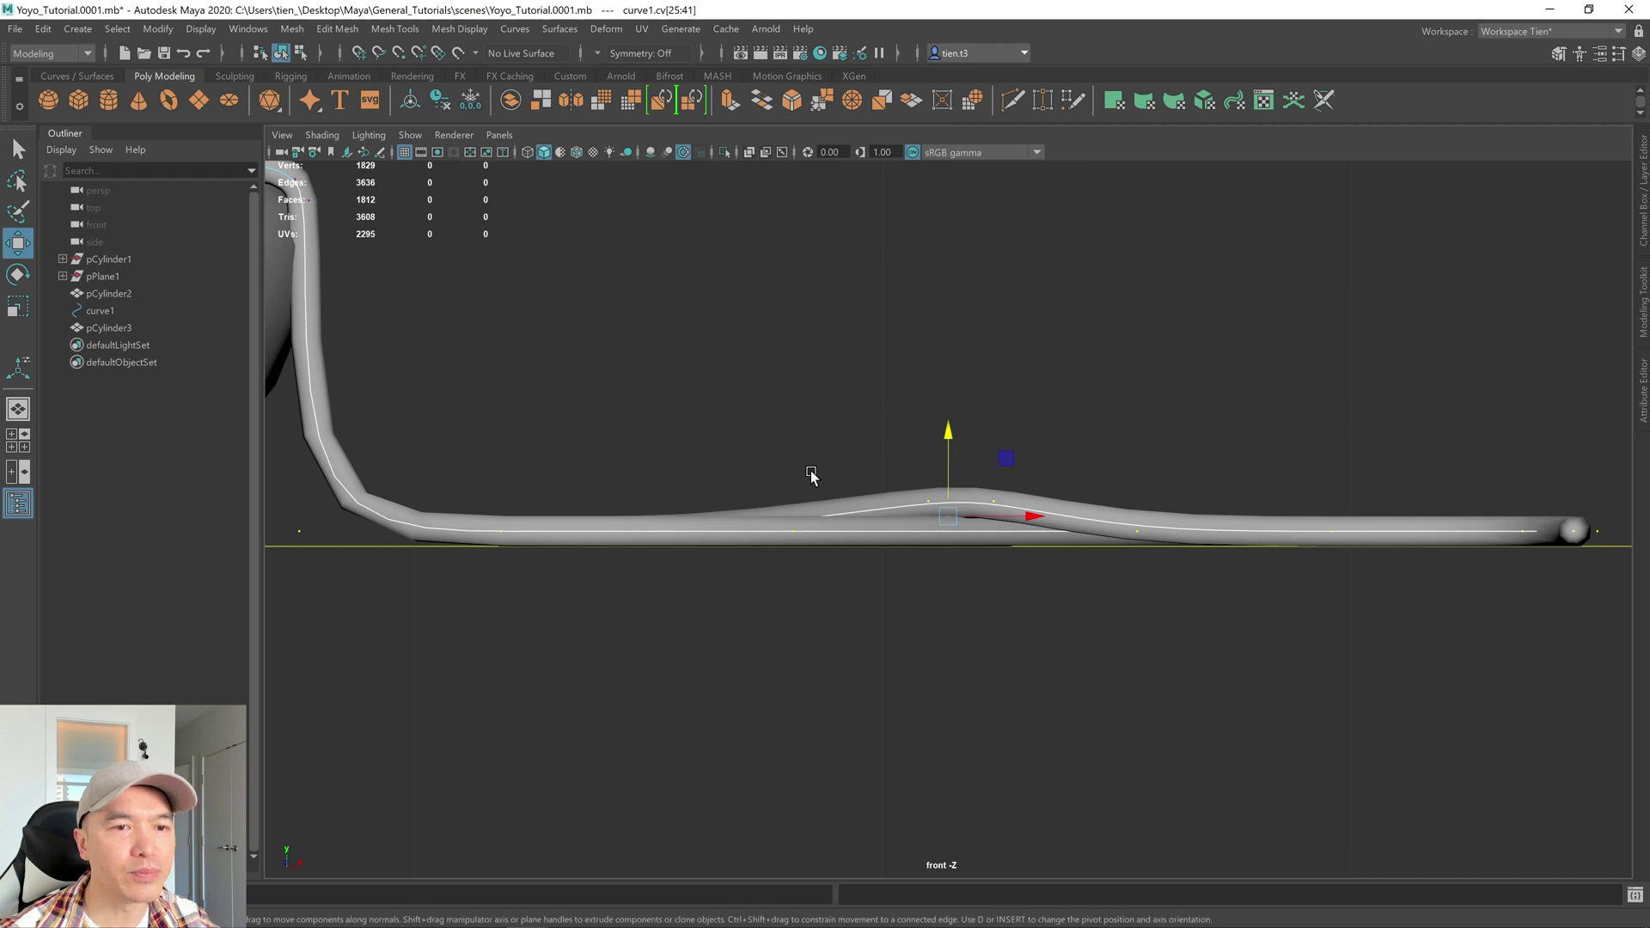
key("space")
key("space")
Deselect the curve and examine the string from its ground loop up to the wrap around the axle for intersections
left_click_drag(1215, 312, 918, 447, "alt")
scroll(1037, 543, "down", 3)
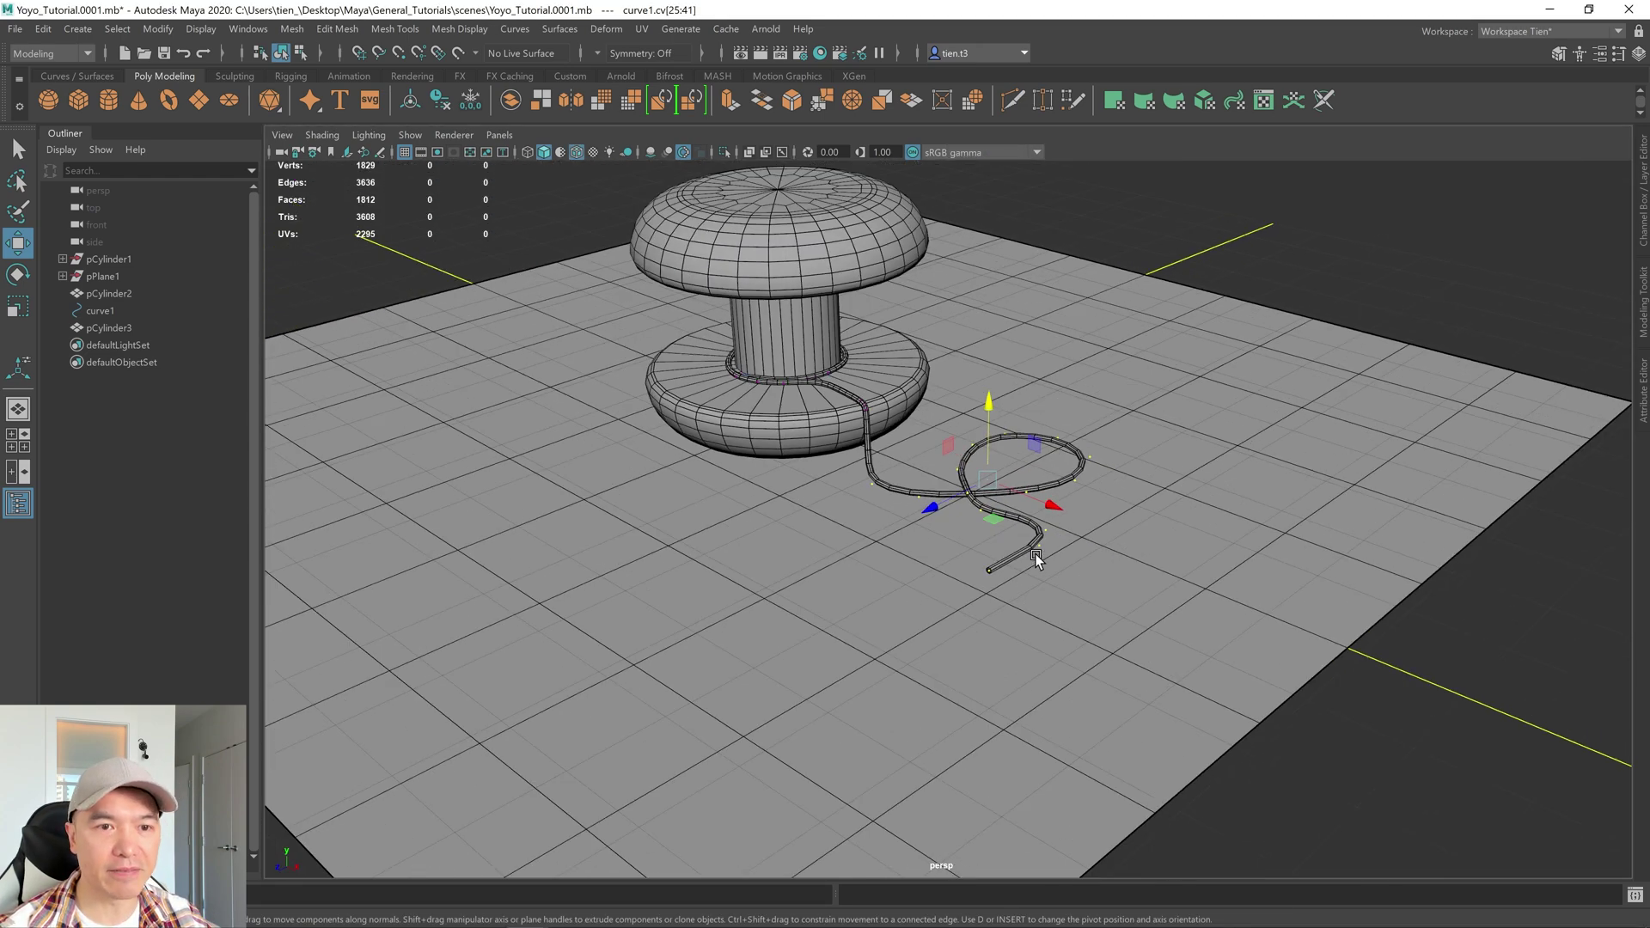
left_click_drag(1037, 553, 1018, 522, "alt")
scroll(995, 540, "up", 4)
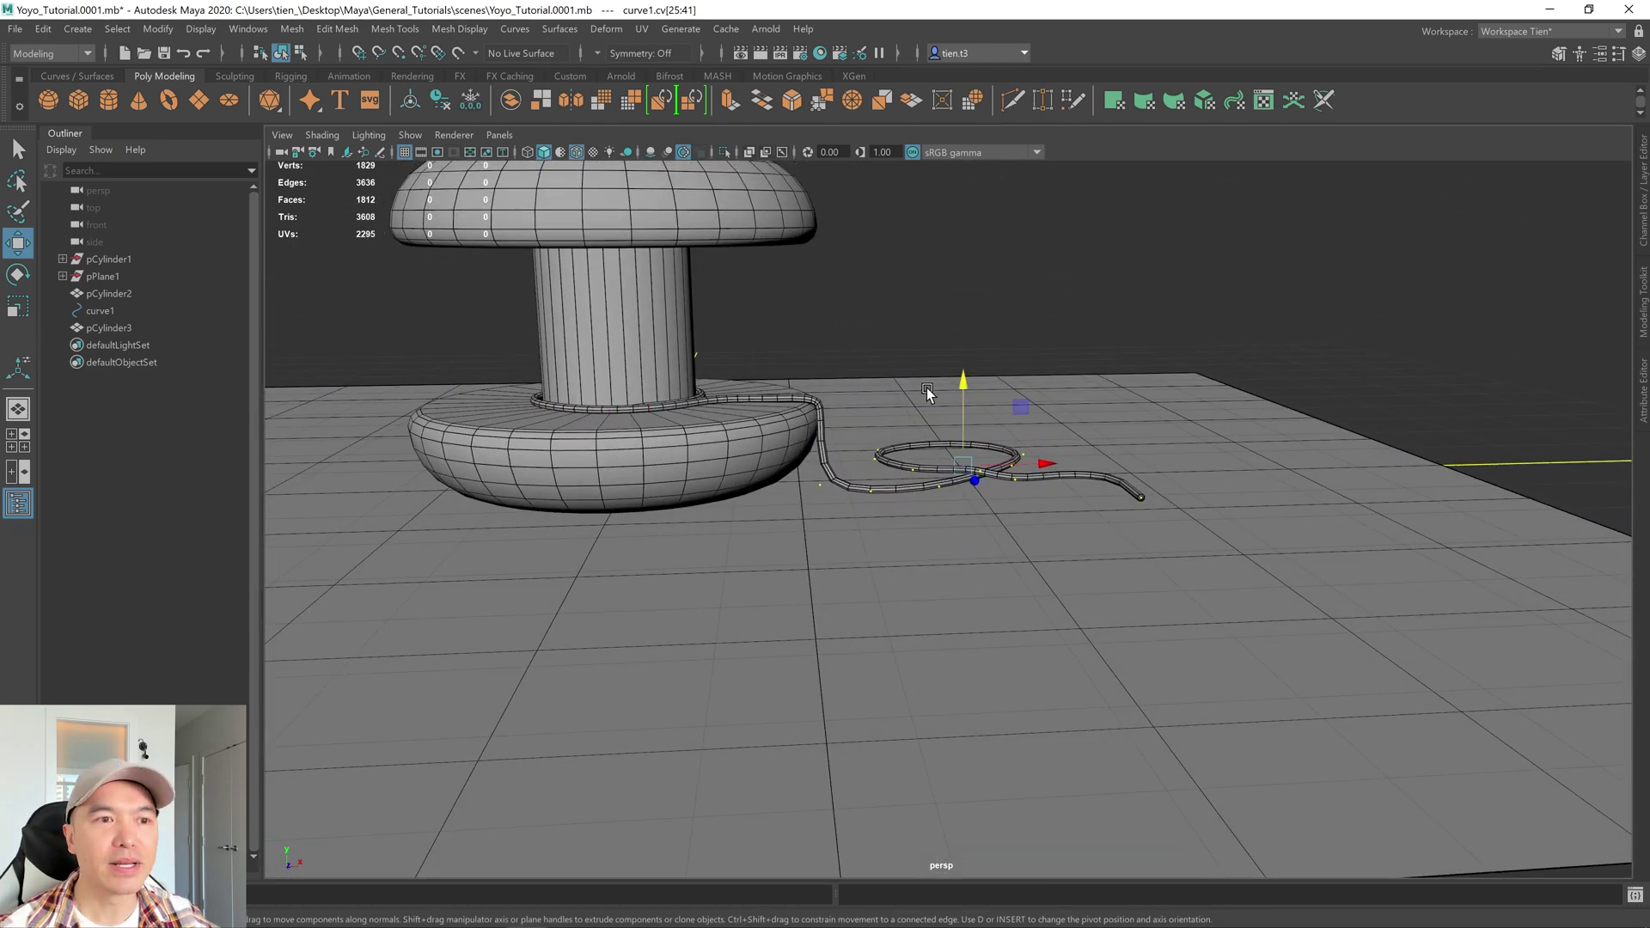
left_click_drag(904, 499, 852, 475, "alt")
key("q")
right_click_drag(807, 321, 862, 290)
left_click(1041, 287)
right_click_drag(1041, 287, 1059, 363, "alt")
left_click_drag(1059, 363, 729, 419, "alt")
scroll(729, 420, "up", 2)
middle_click_drag(692, 391, 787, 458, "alt")
scroll(880, 301, "up", 2)
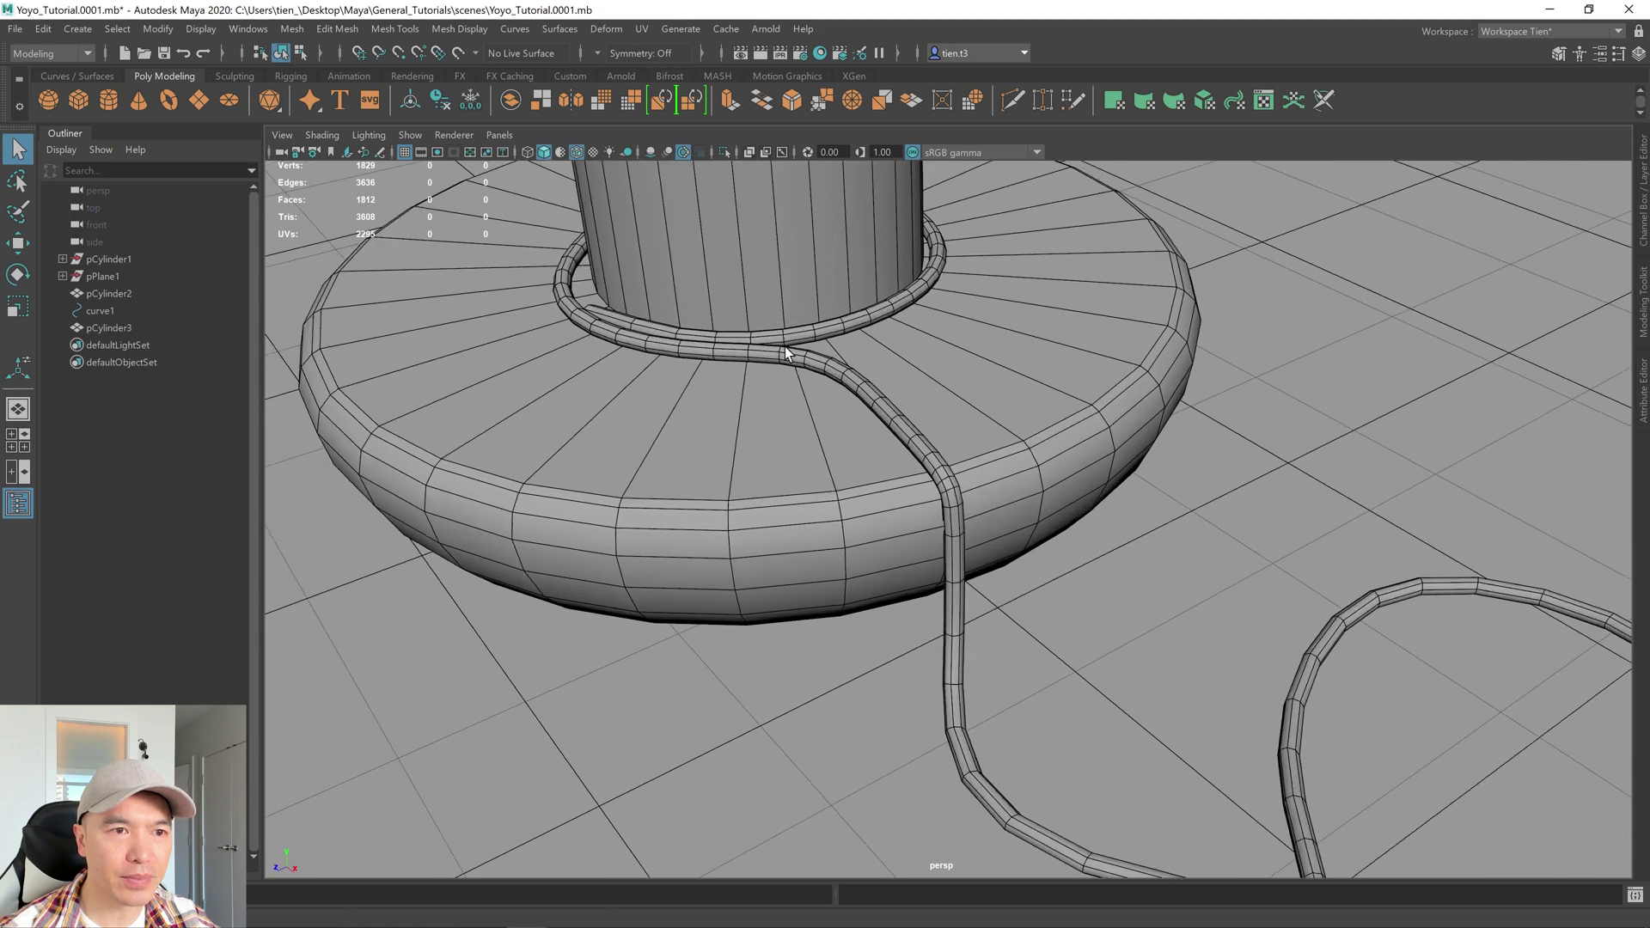
middle_click_drag(804, 366, 965, 475, "alt")
left_click_drag(851, 472, 992, 476, "alt")
middle_click_drag(749, 467, 1093, 467, "alt")
left_click_drag(1092, 467, 991, 600, "alt")
Delete the string mesh's construction history and remove the guide curve from the scene
left_click(986, 586)
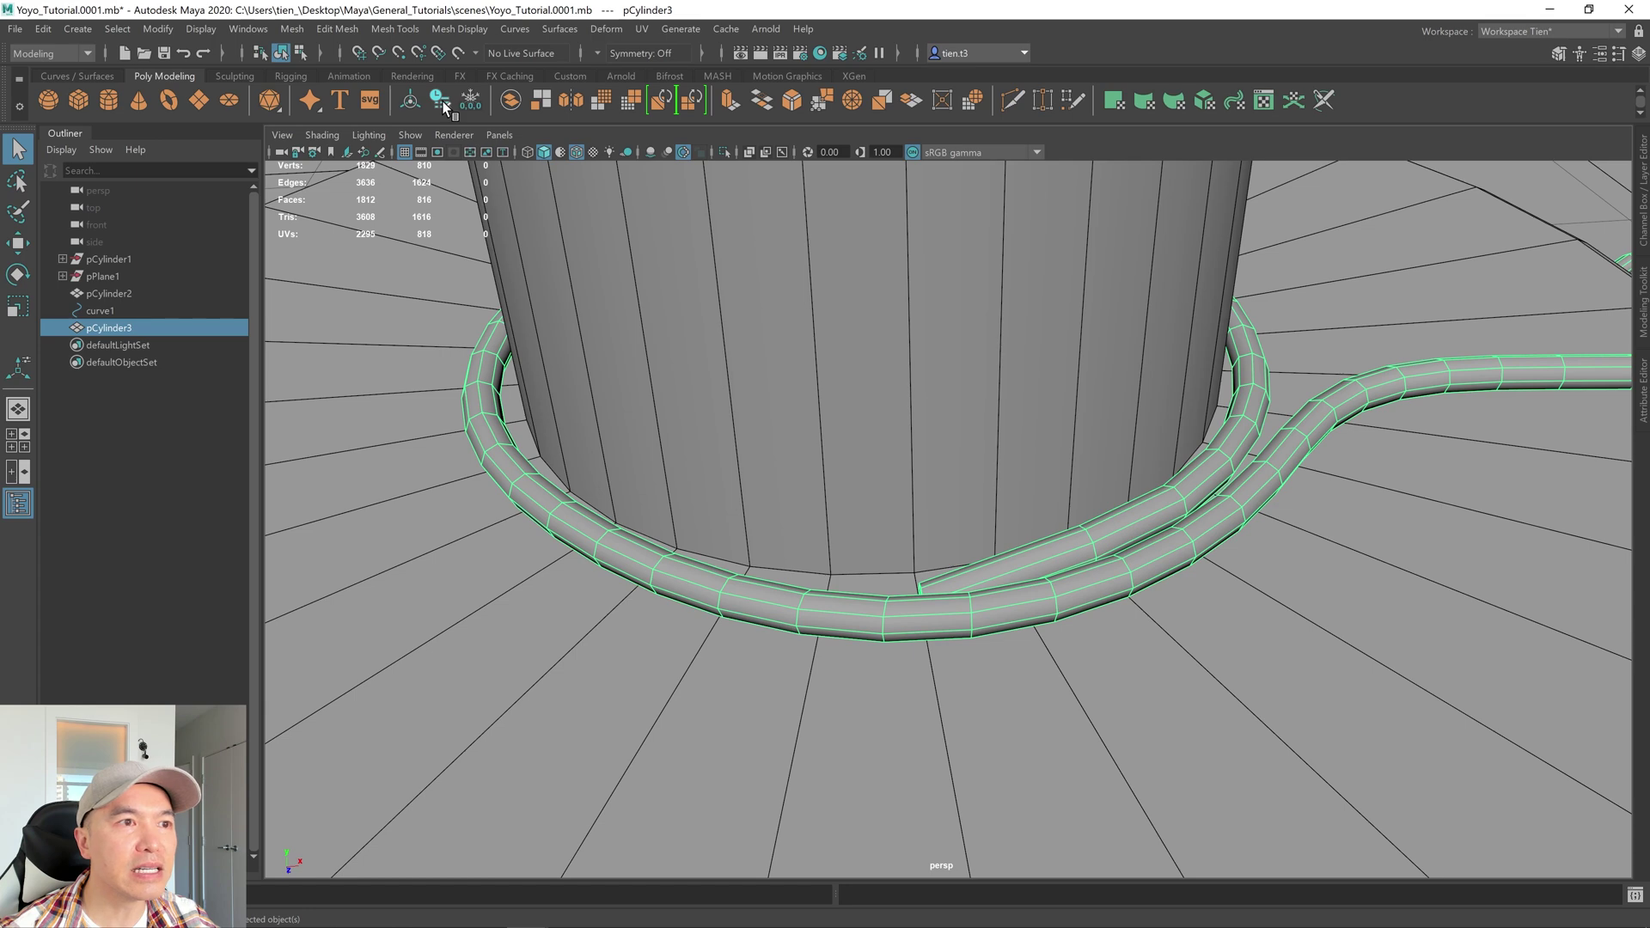
left_click(102, 310)
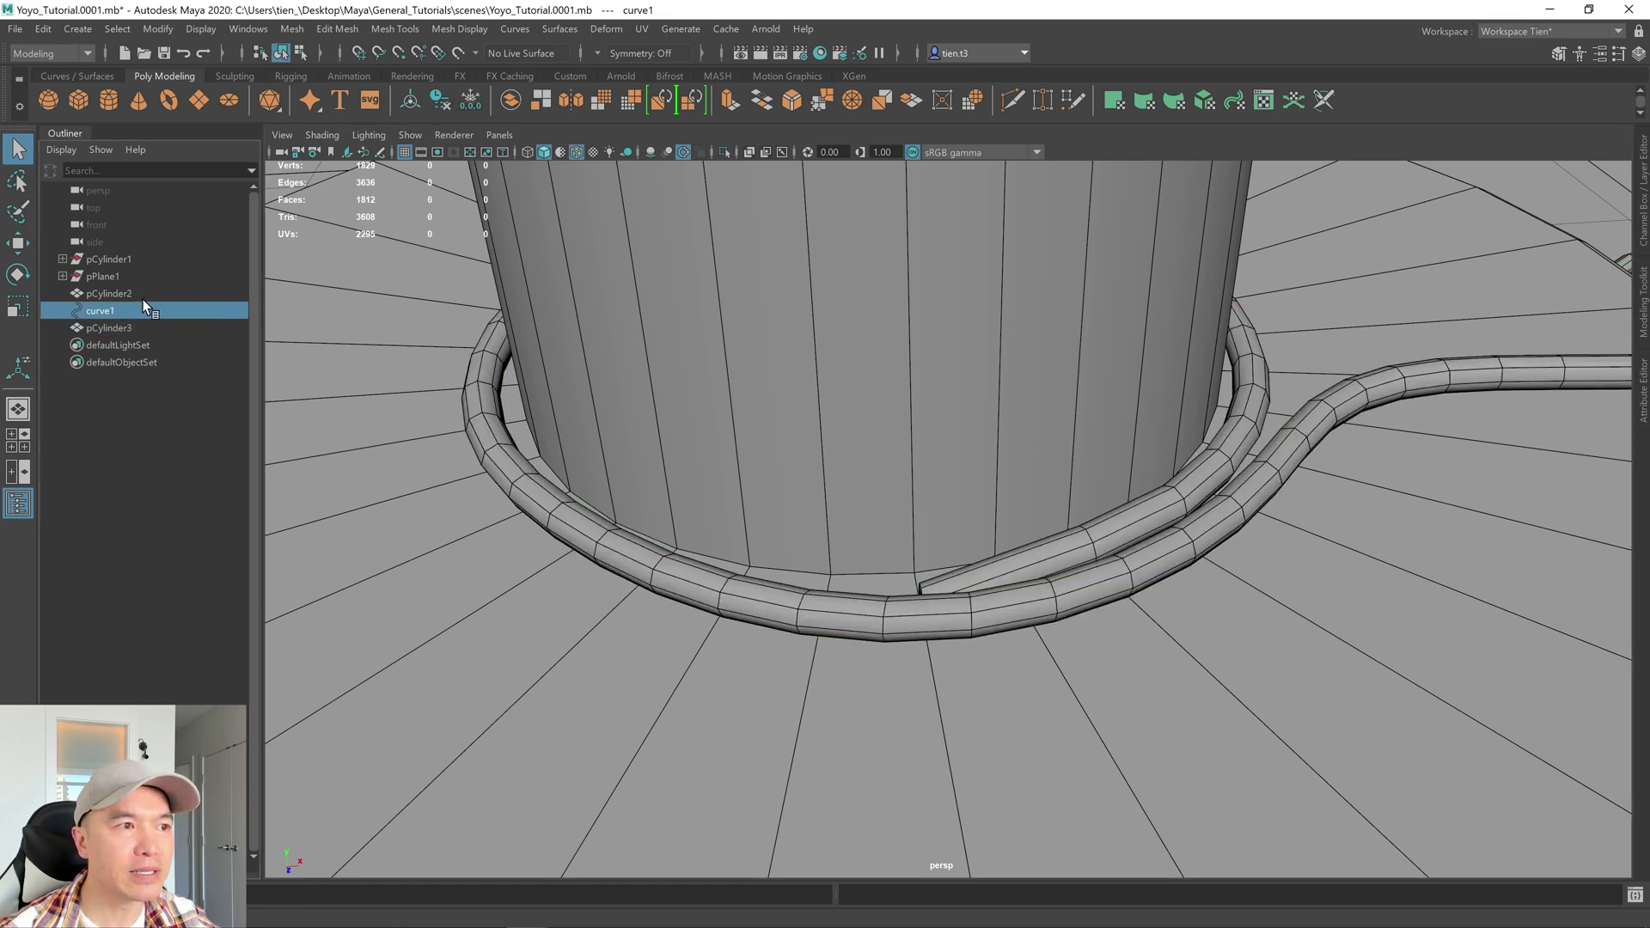
left_click_drag(748, 485, 951, 580, "alt")
Isolate the string mesh, select vertices 0 to 8 at its end beside the axle, and adjust their position next to the wrap
left_click(956, 582)
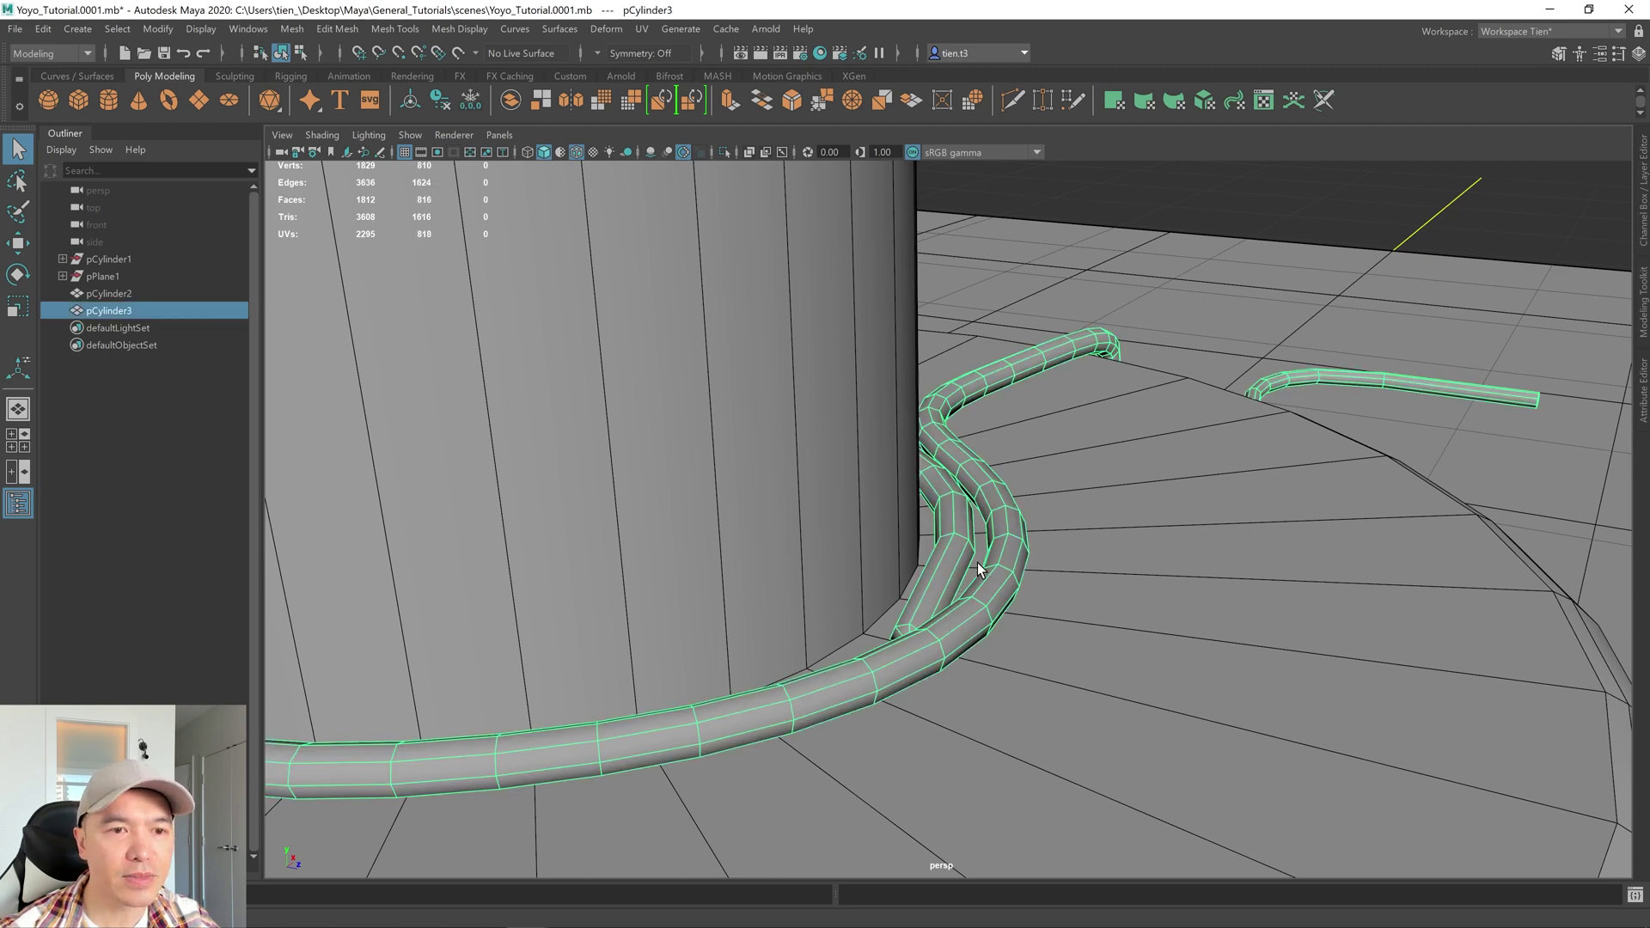
left_click(723, 151)
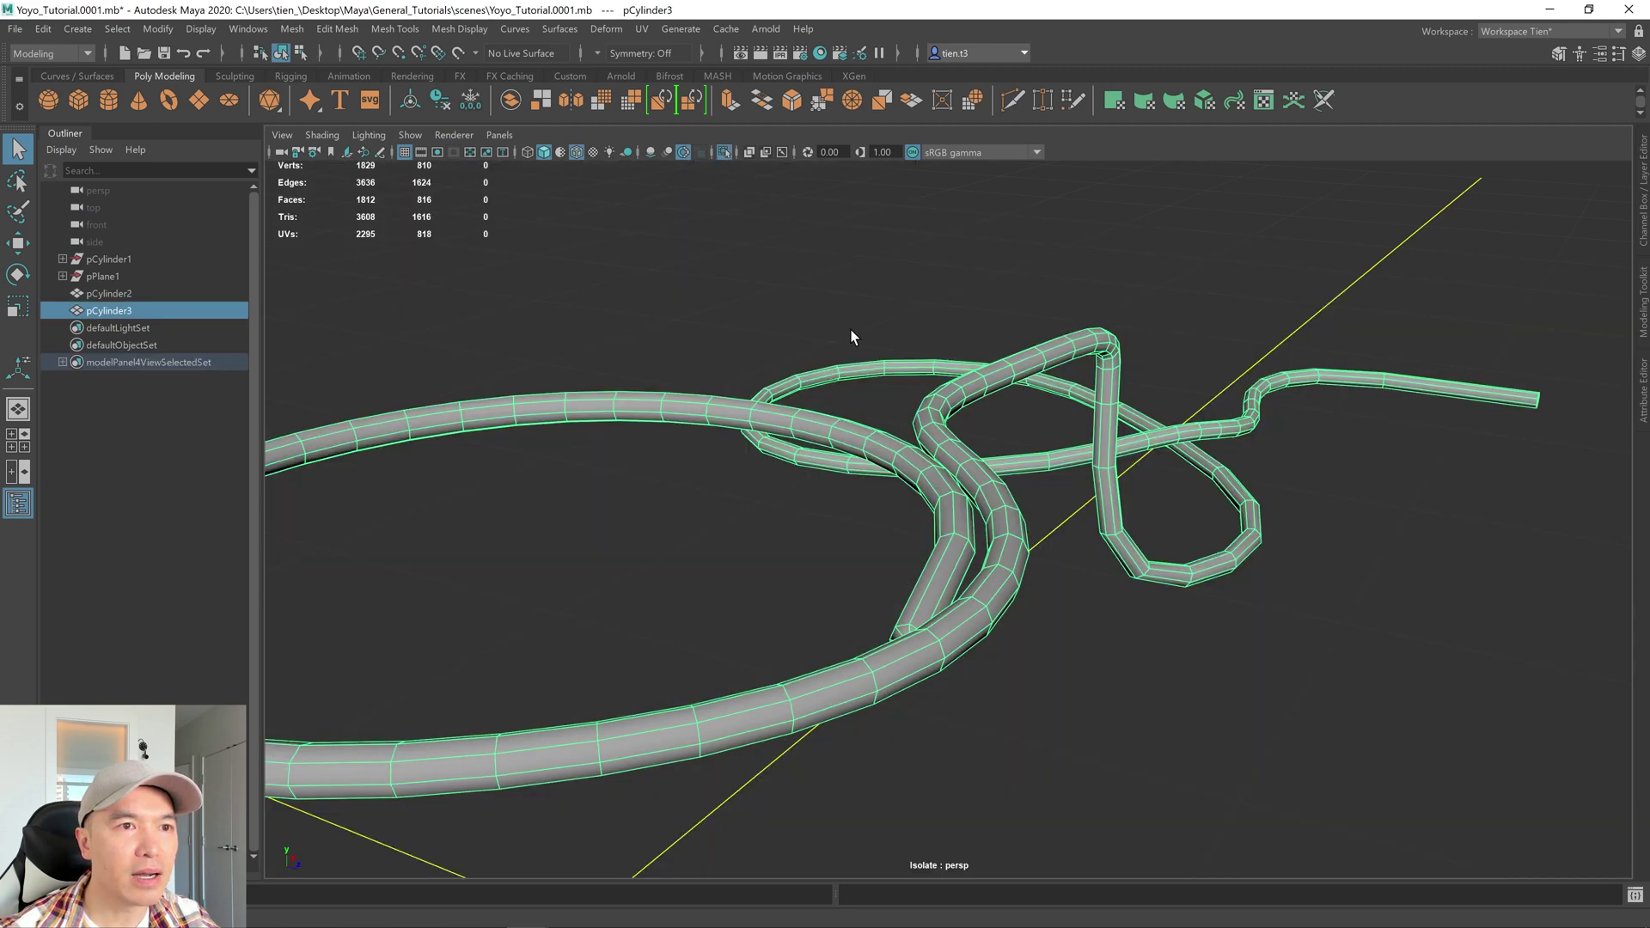
left_click_drag(852, 335, 1040, 553, "alt")
middle_click_drag(1040, 553, 961, 369, "alt")
left_click_drag(962, 376, 840, 406, "alt")
right_click(841, 370)
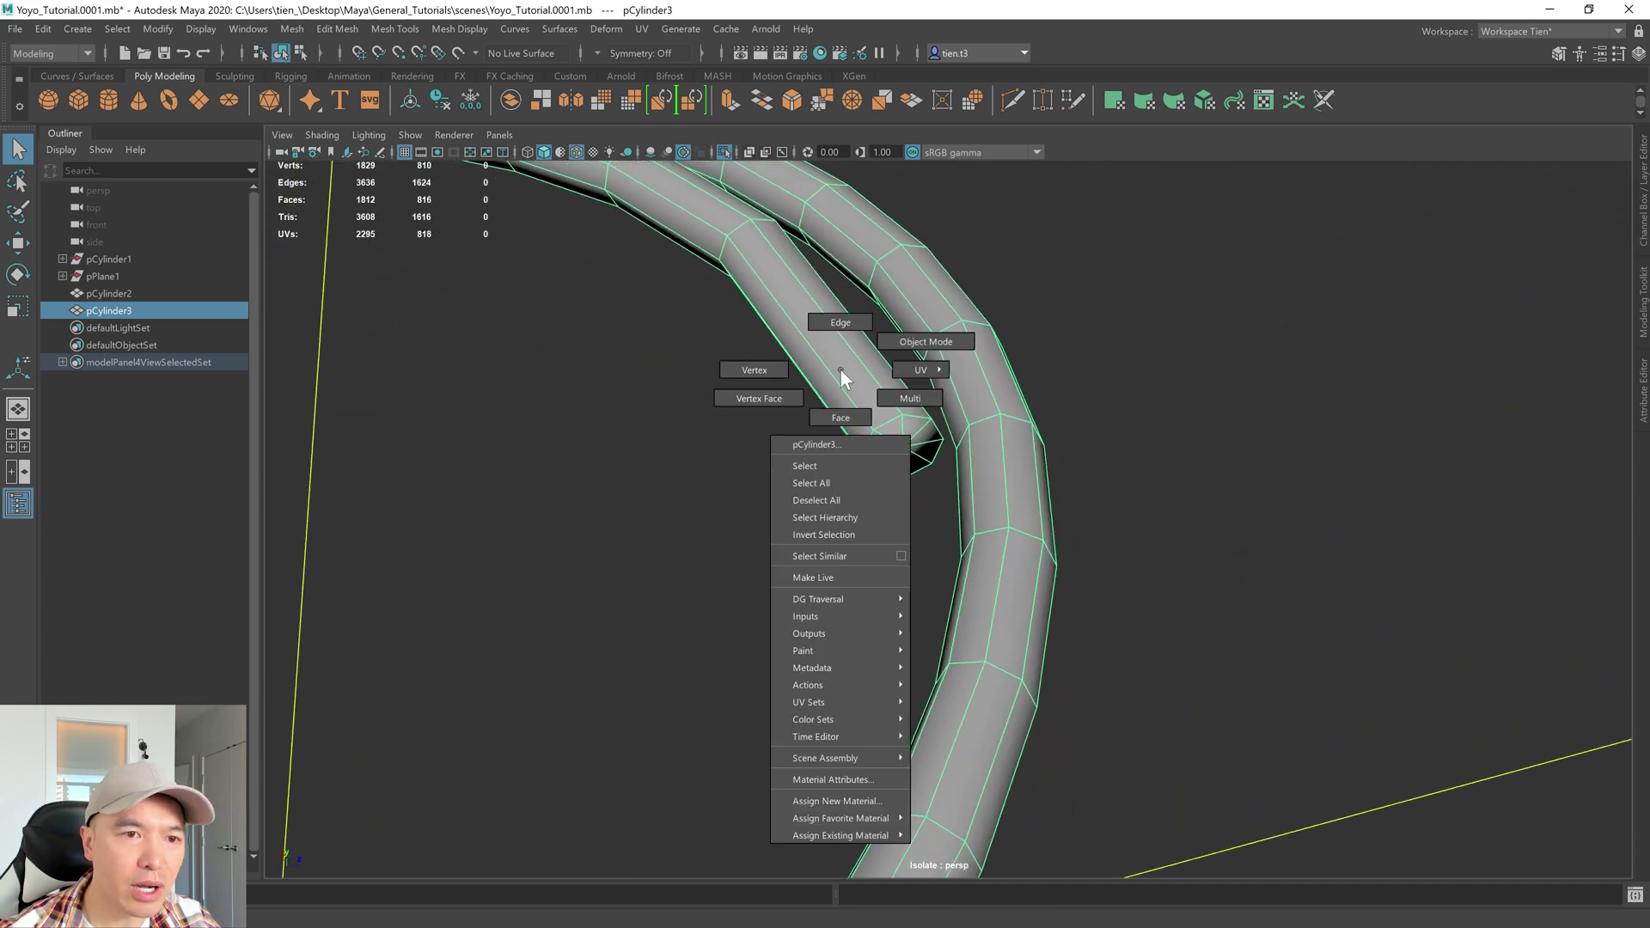
left_click(756, 369)
left_click_drag(756, 370, 833, 394, "alt")
left_click_drag(968, 431, 854, 383)
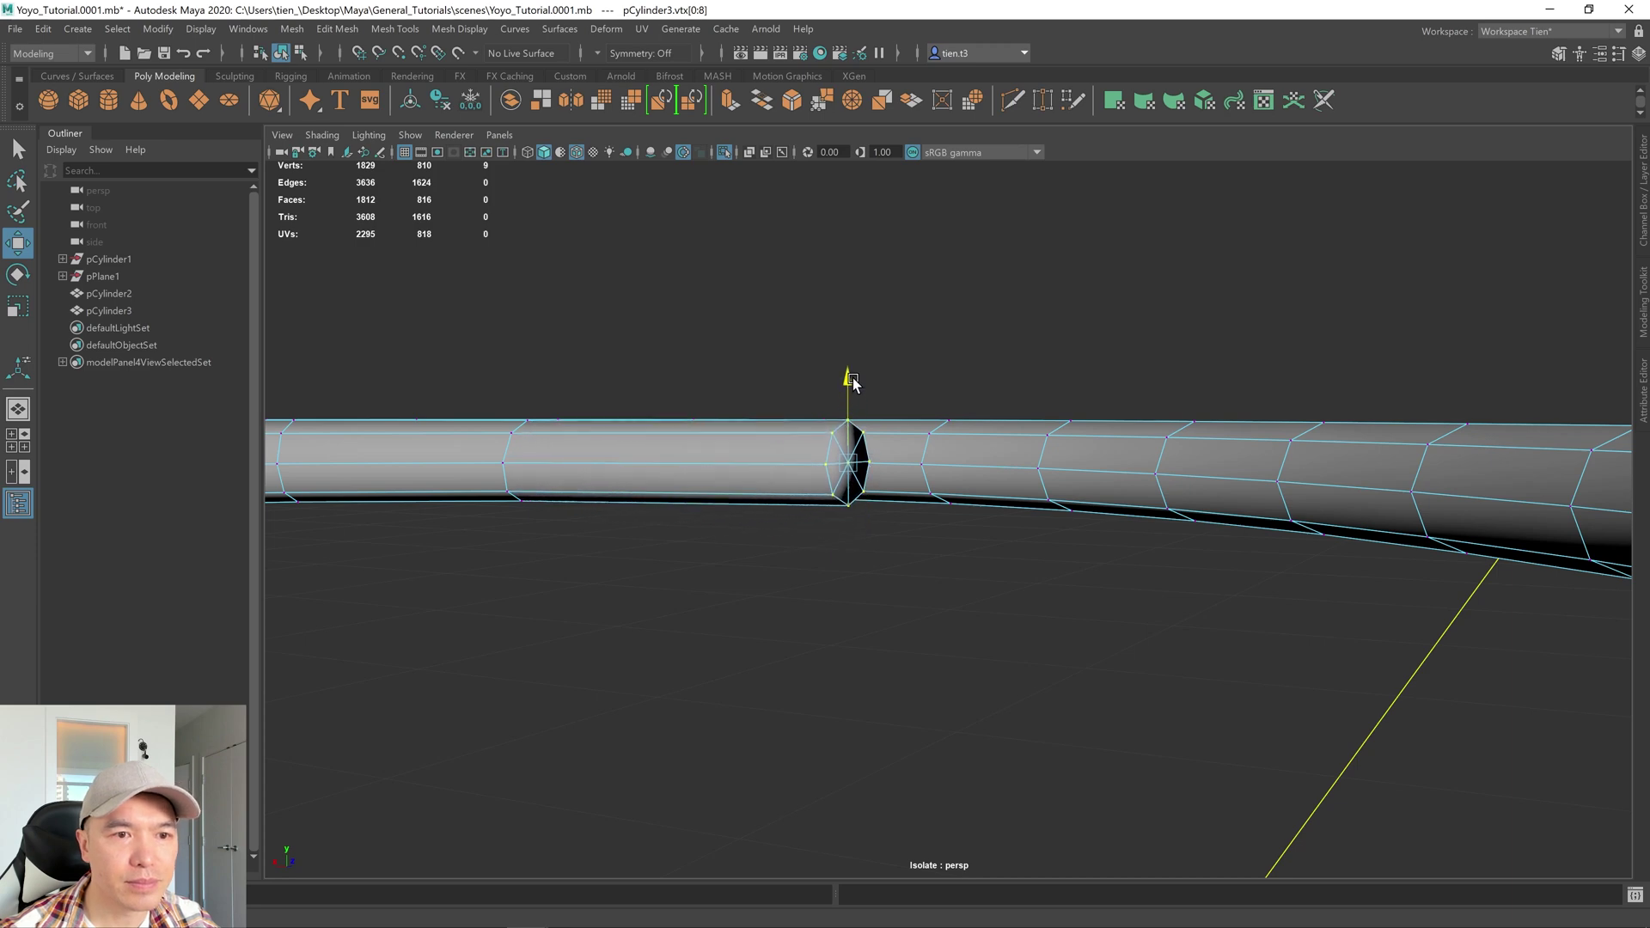
right_click_drag(1023, 442, 928, 478, "alt")
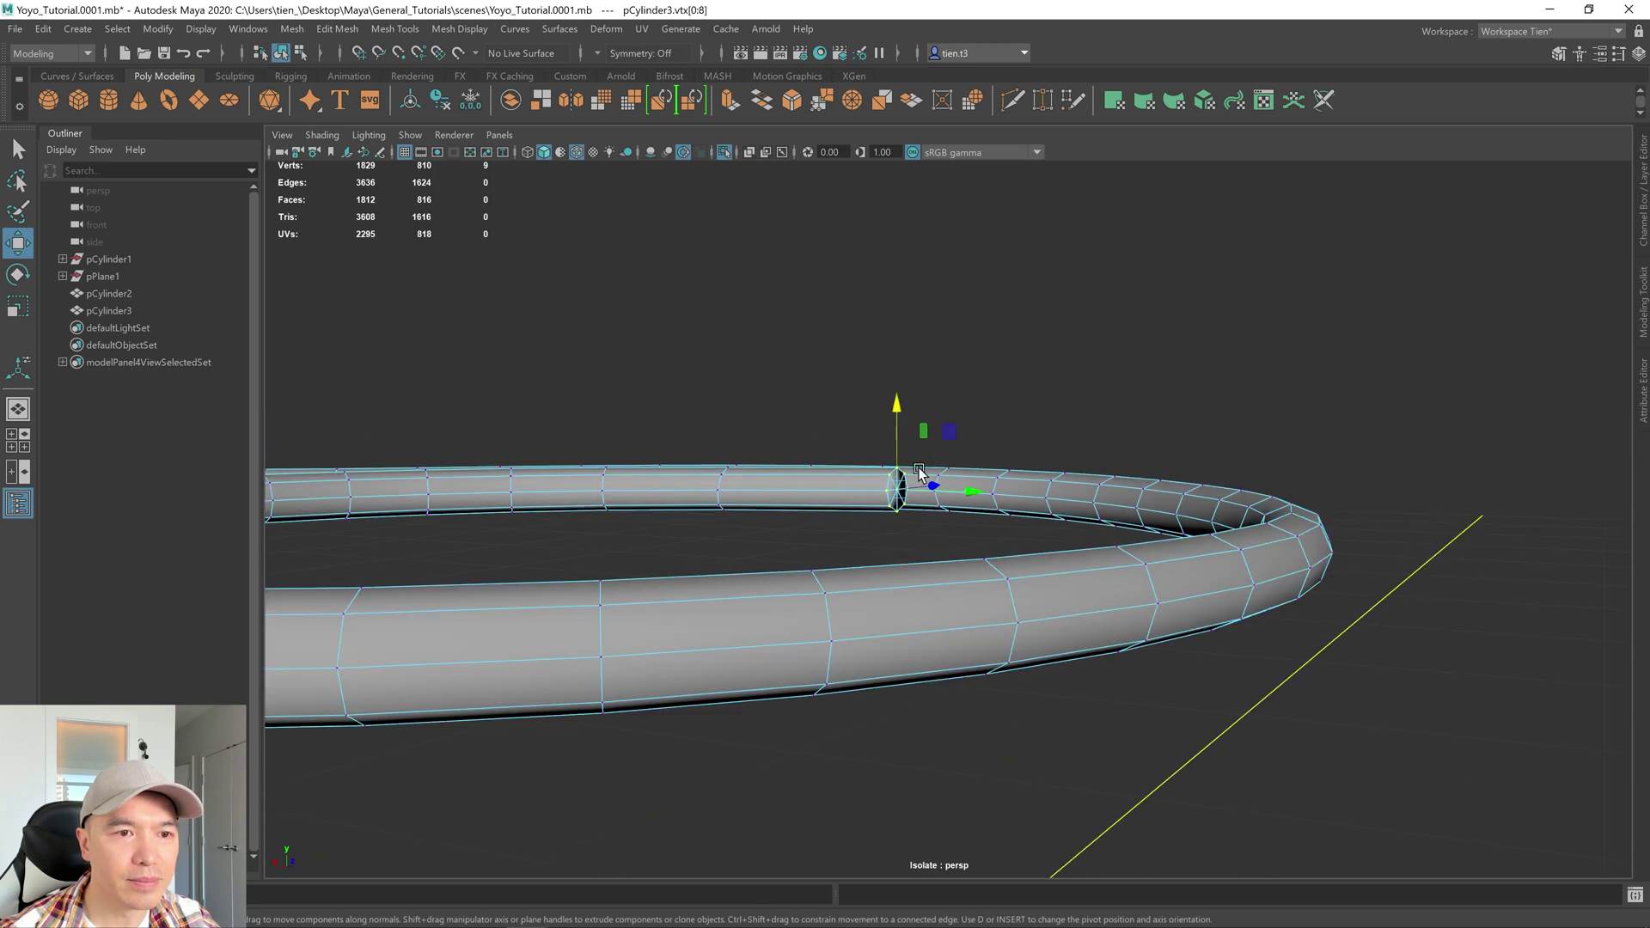
left_click_drag(928, 478, 752, 472, "alt")
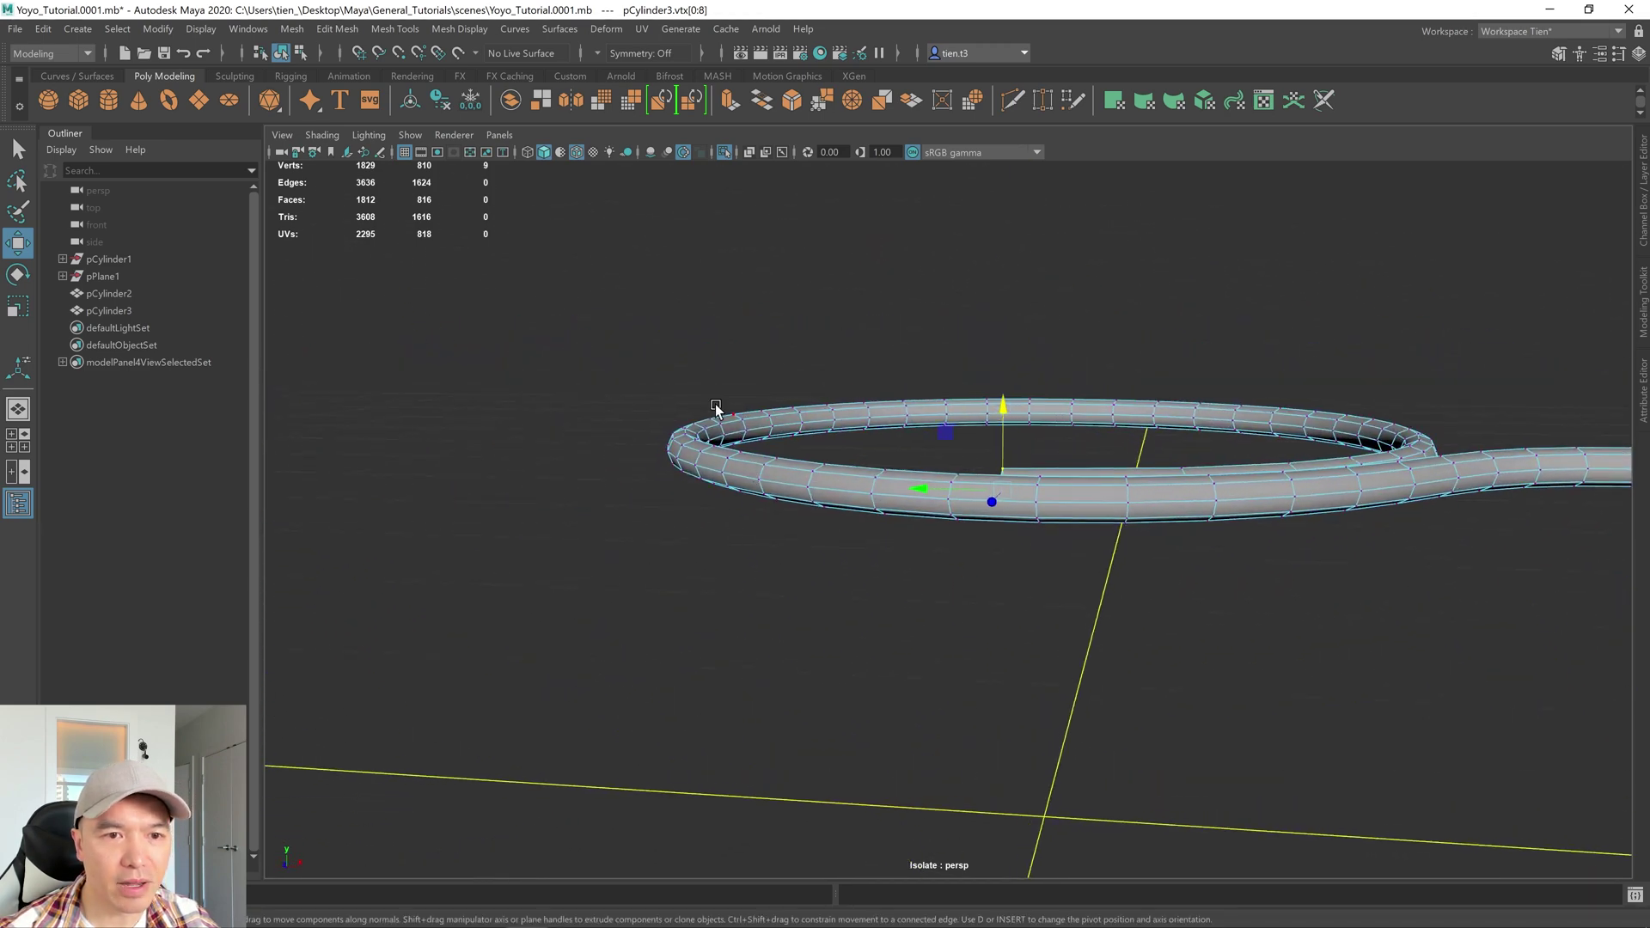
End the string's isolation, return it to object mode, and hide the viewport grid
left_click(725, 152)
scroll(862, 416, "down", 8)
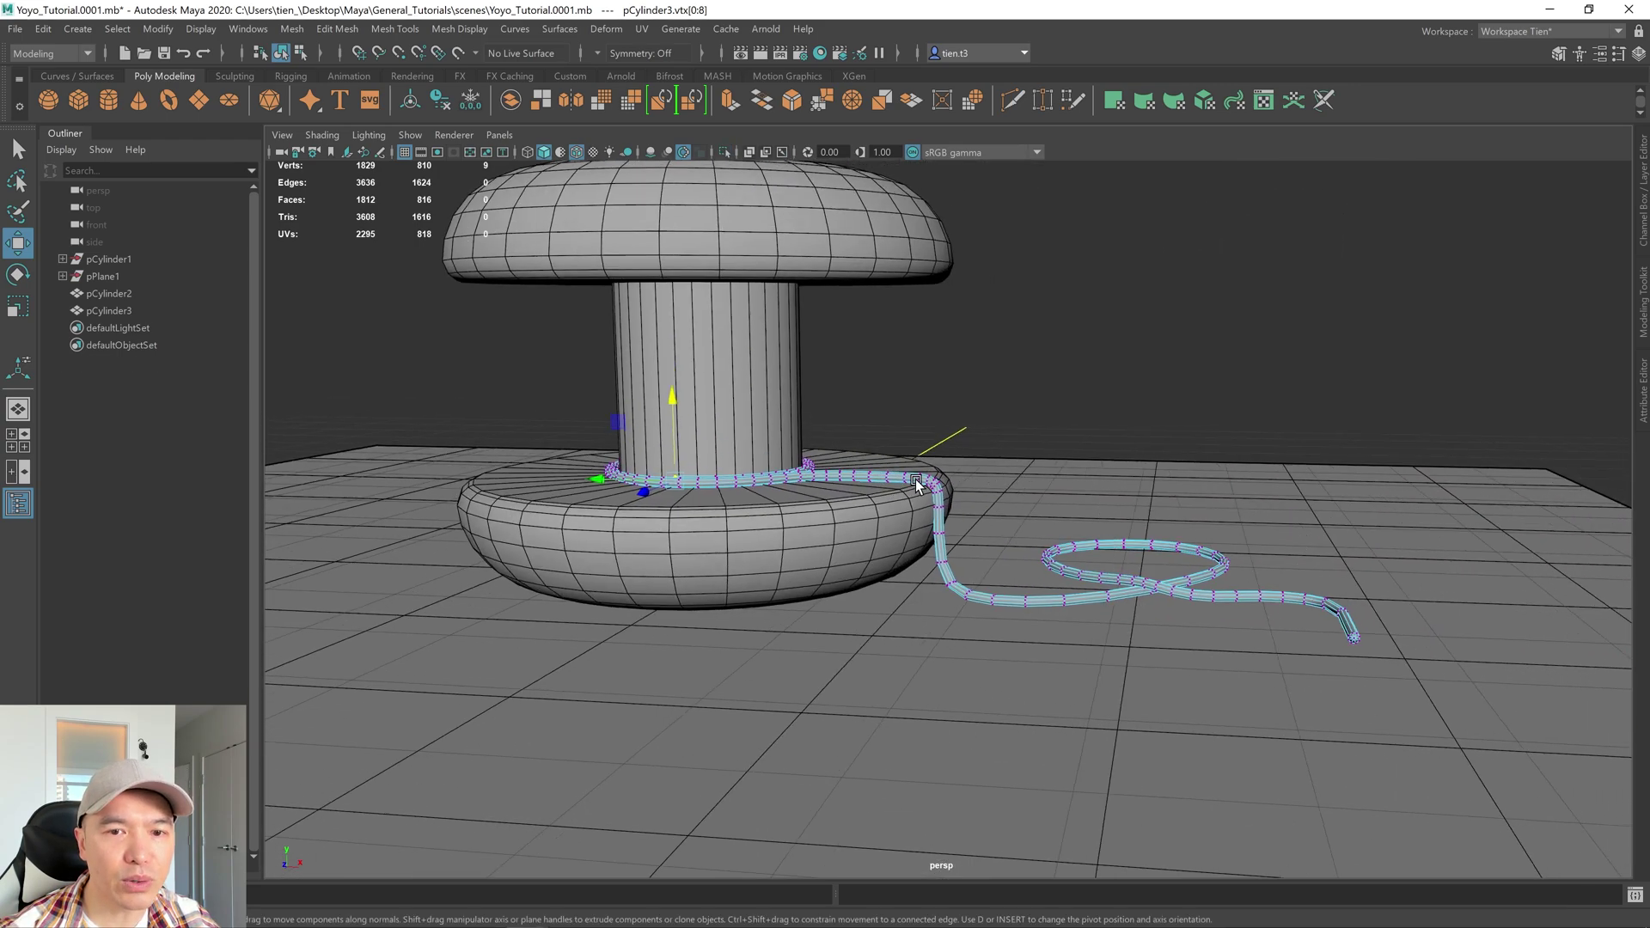
left_click_drag(916, 480, 965, 501, "alt")
key("q")
right_click_drag(965, 502, 882, 449, "alt")
left_click_drag(882, 449, 782, 432, "alt")
right_click_drag(763, 387, 851, 353)
left_click(405, 152)
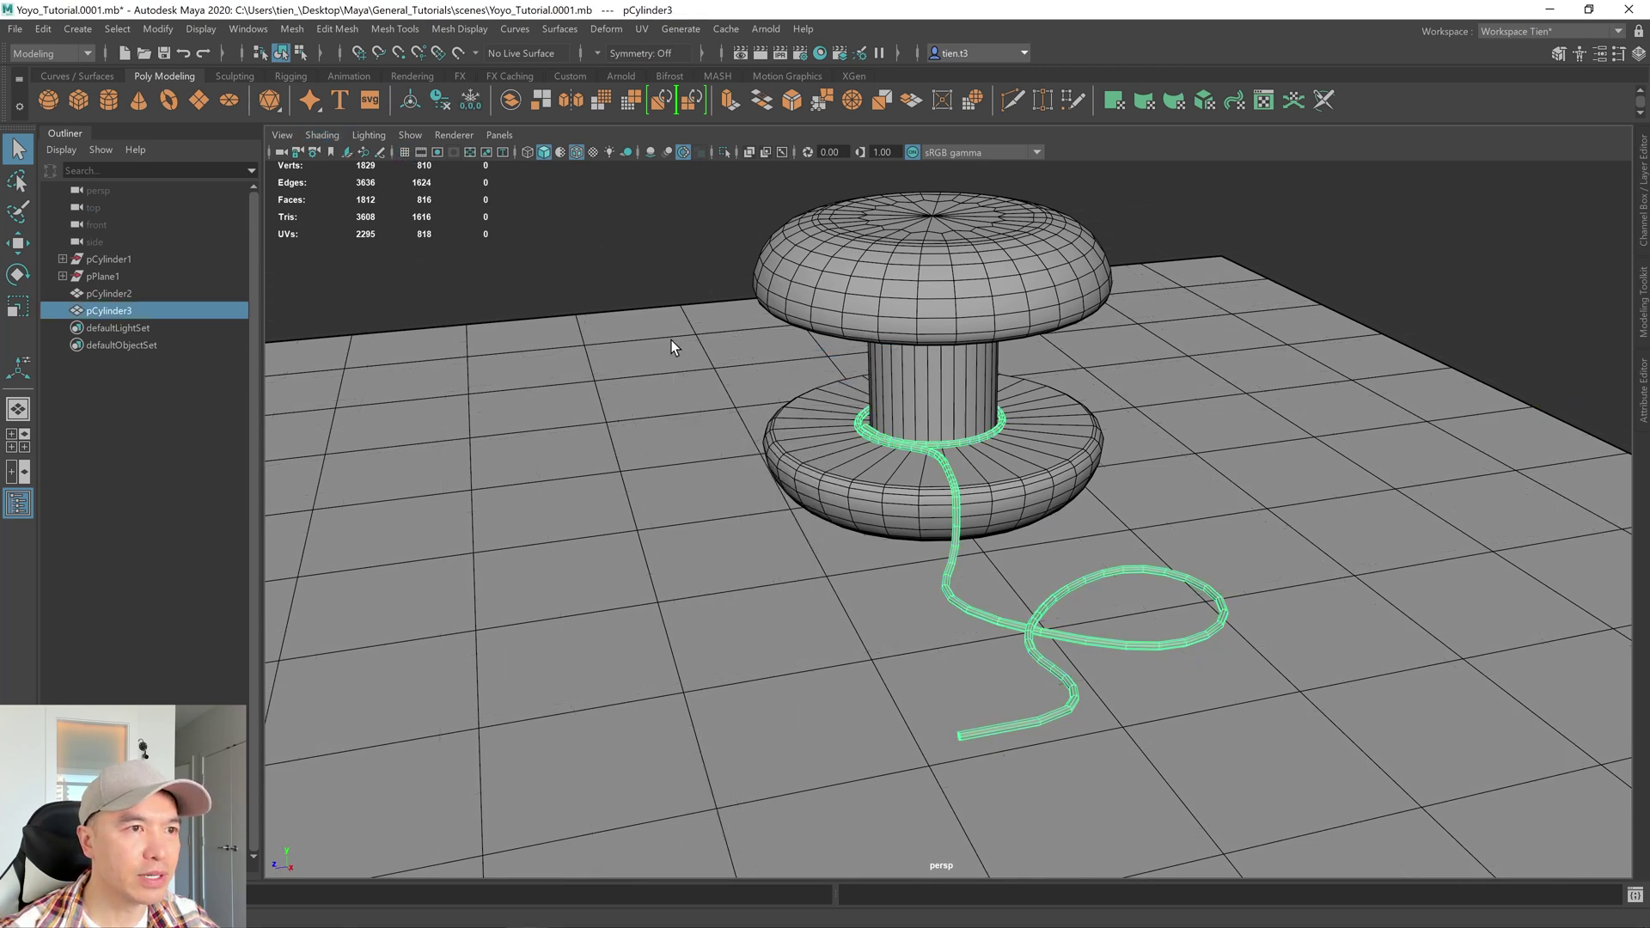
Select the combined yoyo and ground mesh and separate it into individual objects
left_click_drag(670, 338, 731, 470, "alt")
left_click(833, 385)
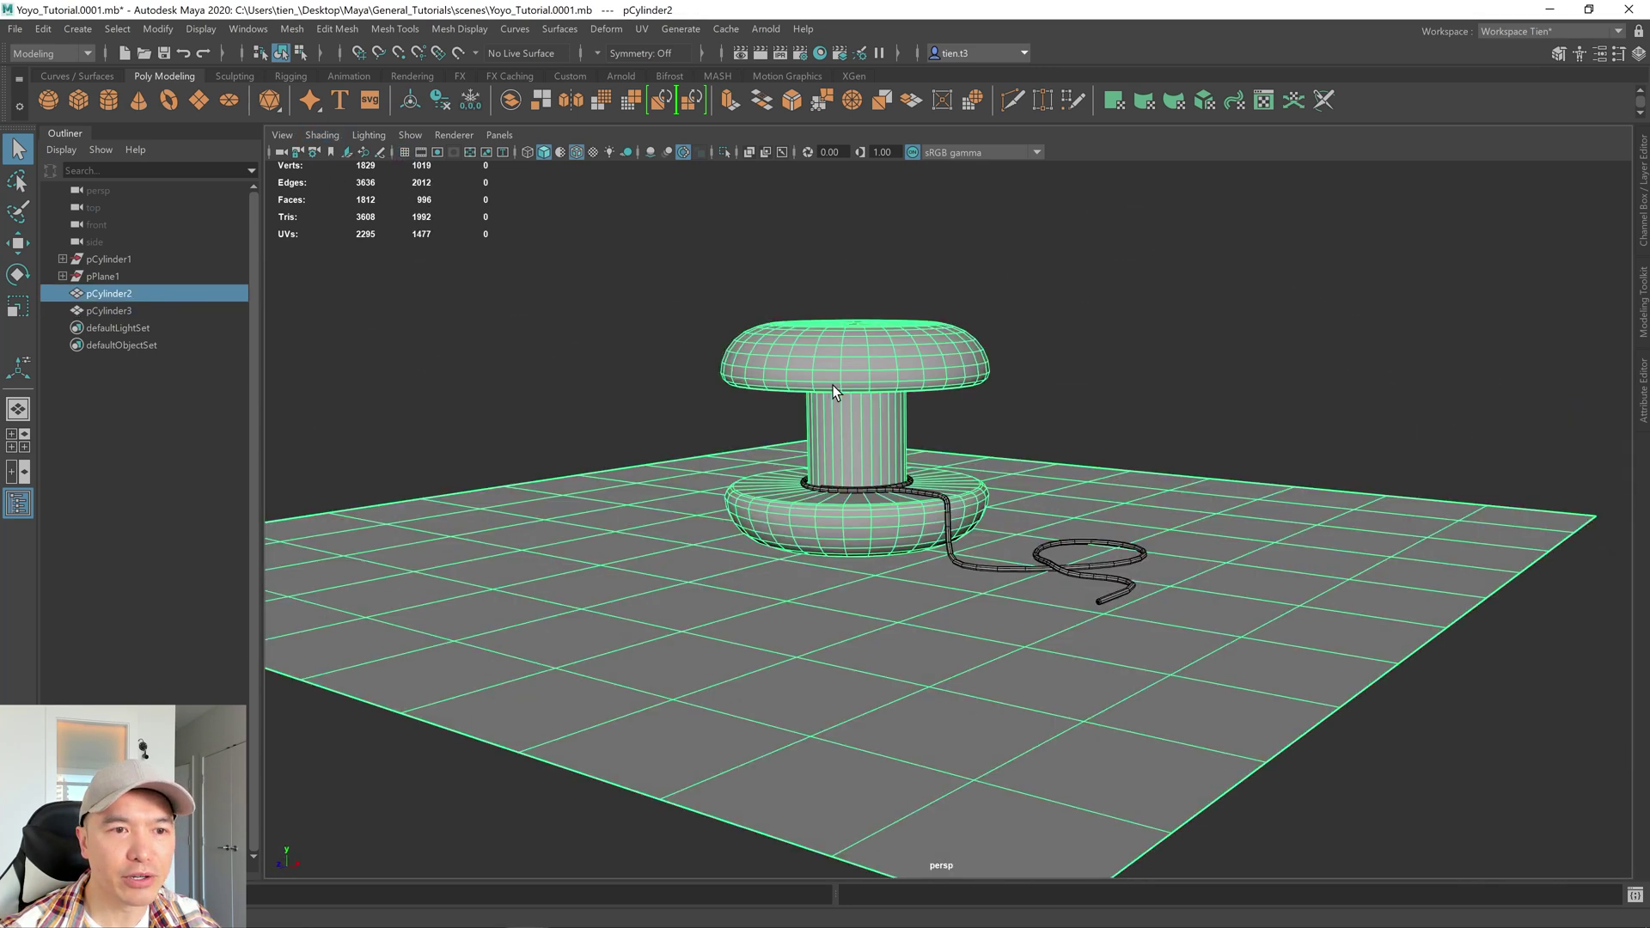
left_click_drag(833, 385, 882, 359, "alt")
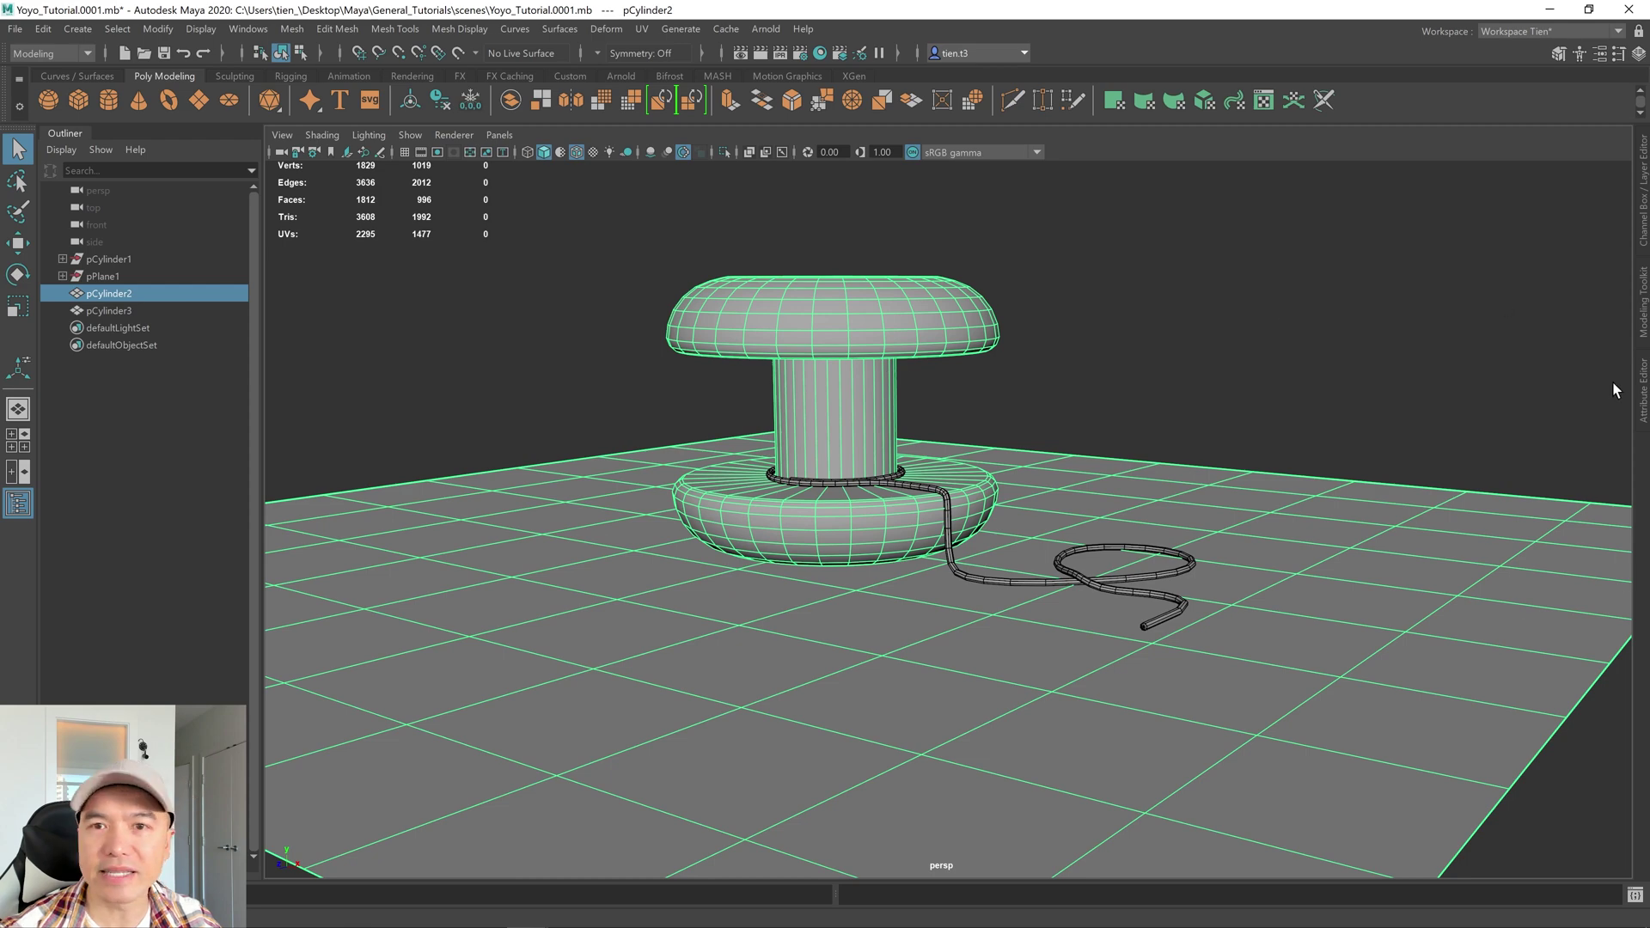
left_click(1643, 307)
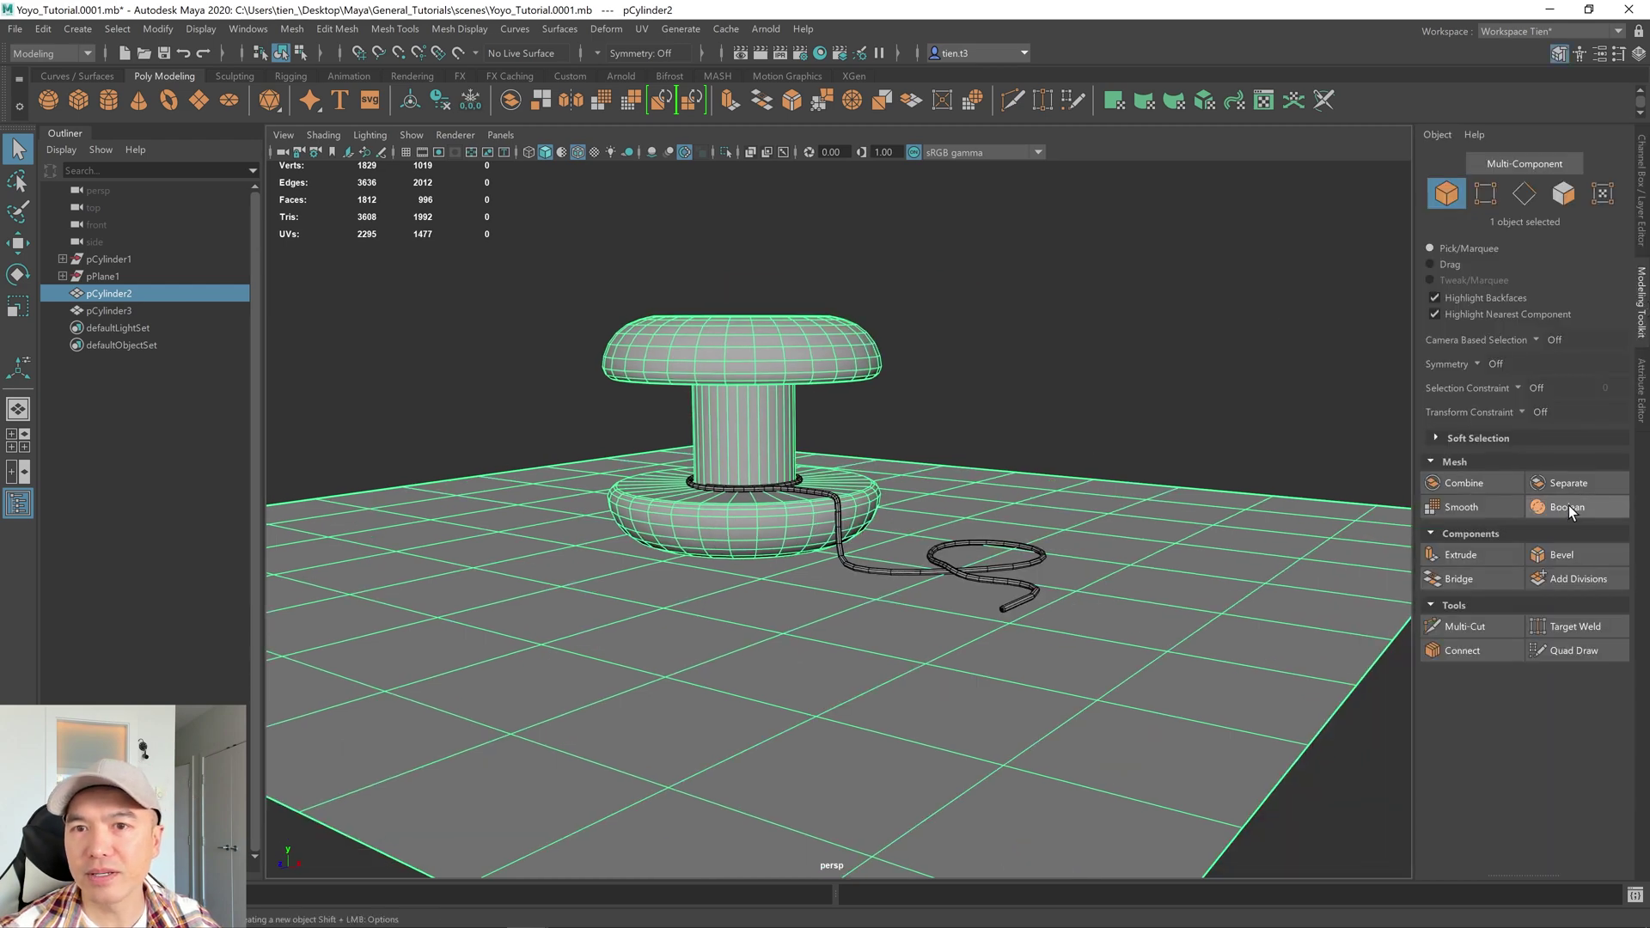
left_click(1573, 482)
left_click_drag(739, 378, 748, 365, "alt")
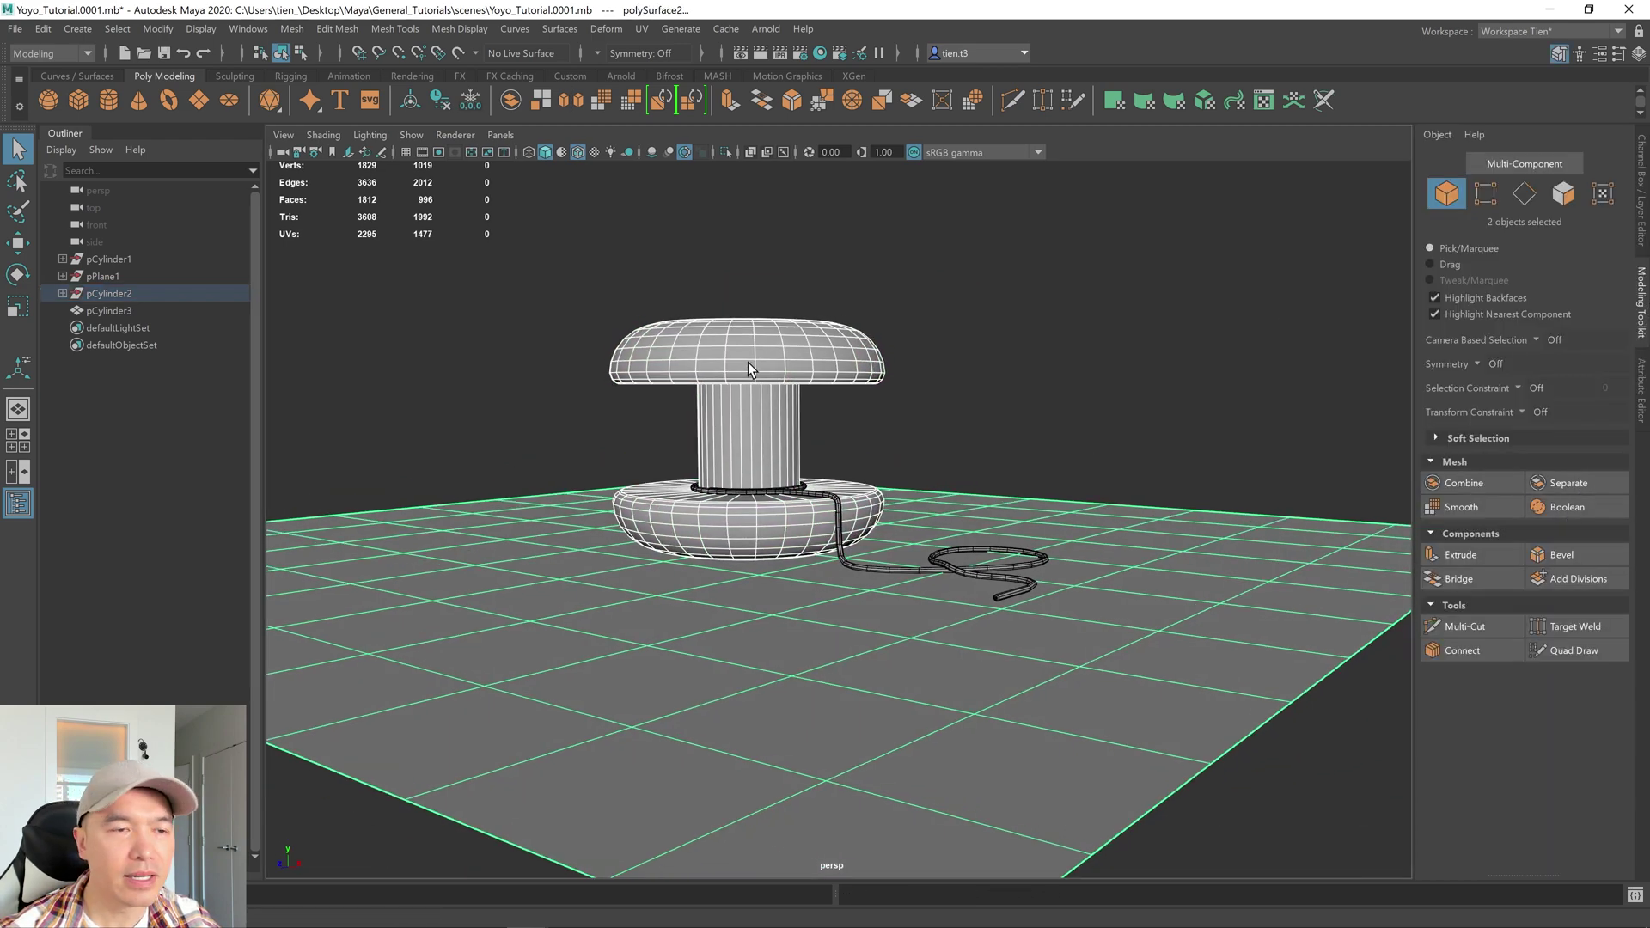
Select the vertices of the yoyo's upper disc and lower them to just above the lower disc, shortening the axle
left_click(748, 370)
right_click_drag(748, 369, 617, 337)
left_click_drag(555, 268, 995, 414)
scroll(926, 413, "up", 3)
key("w")
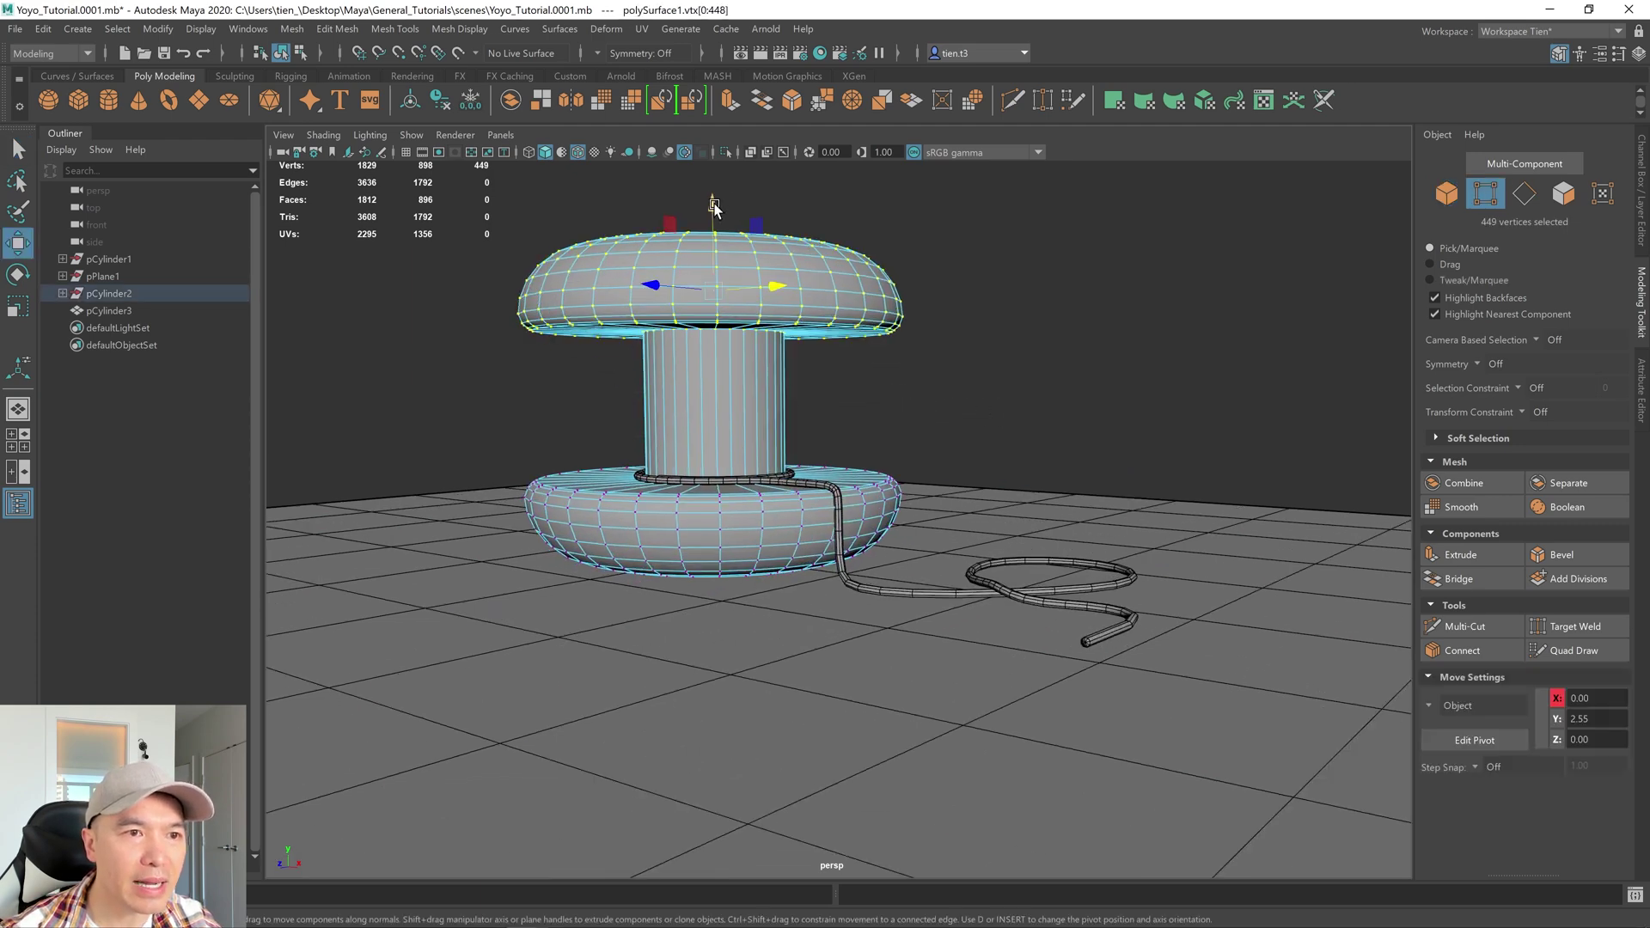
left_click_drag(714, 207, 705, 347)
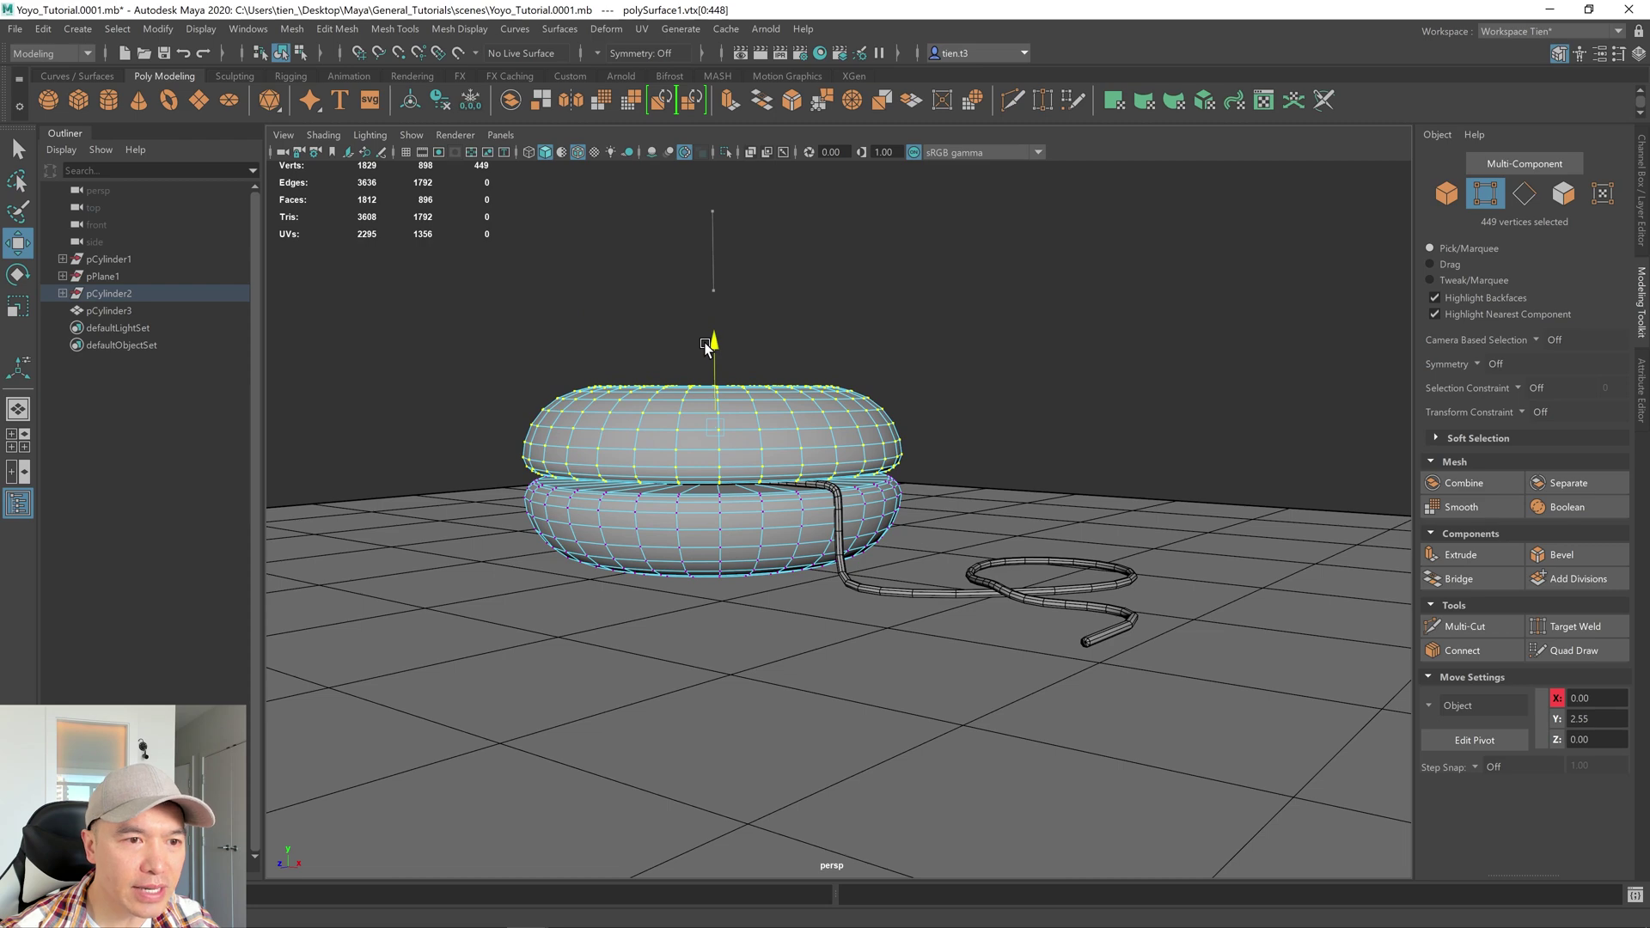
Finish editing the upper disc's vertices and return the yoyo mesh to object mode
scroll(789, 466, "up", 5)
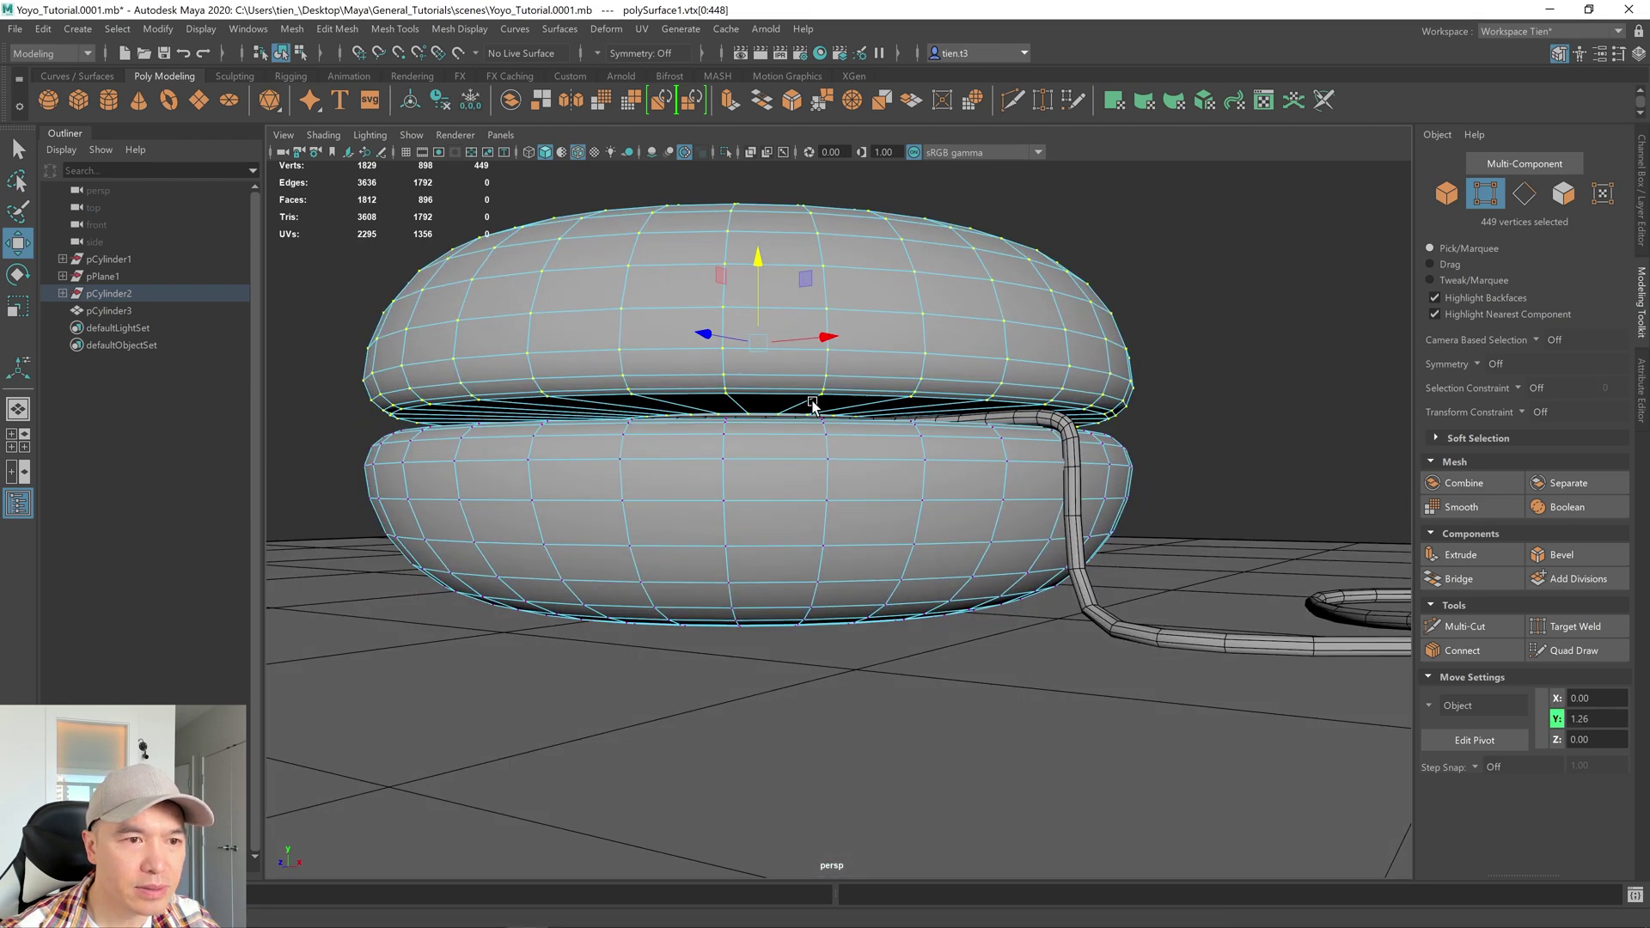
left_click_drag(812, 401, 888, 368, "alt")
scroll(802, 427, "down", 5)
scroll(802, 427, "down", 3)
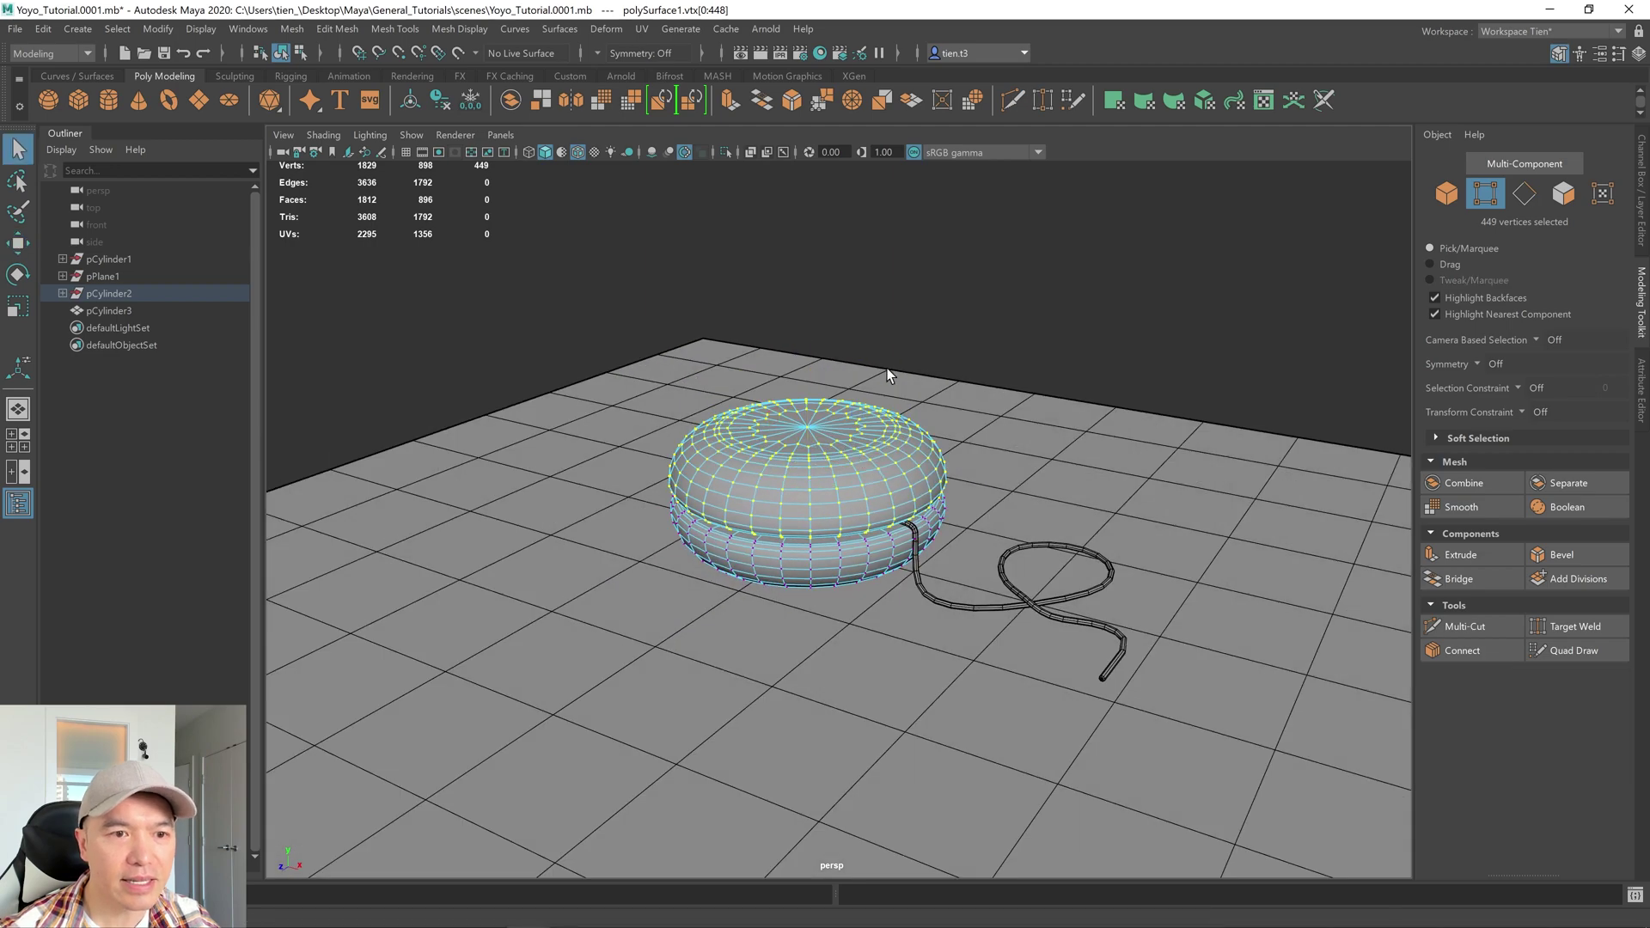
right_click_drag(887, 368, 1000, 337)
scroll(943, 435, "up", 5)
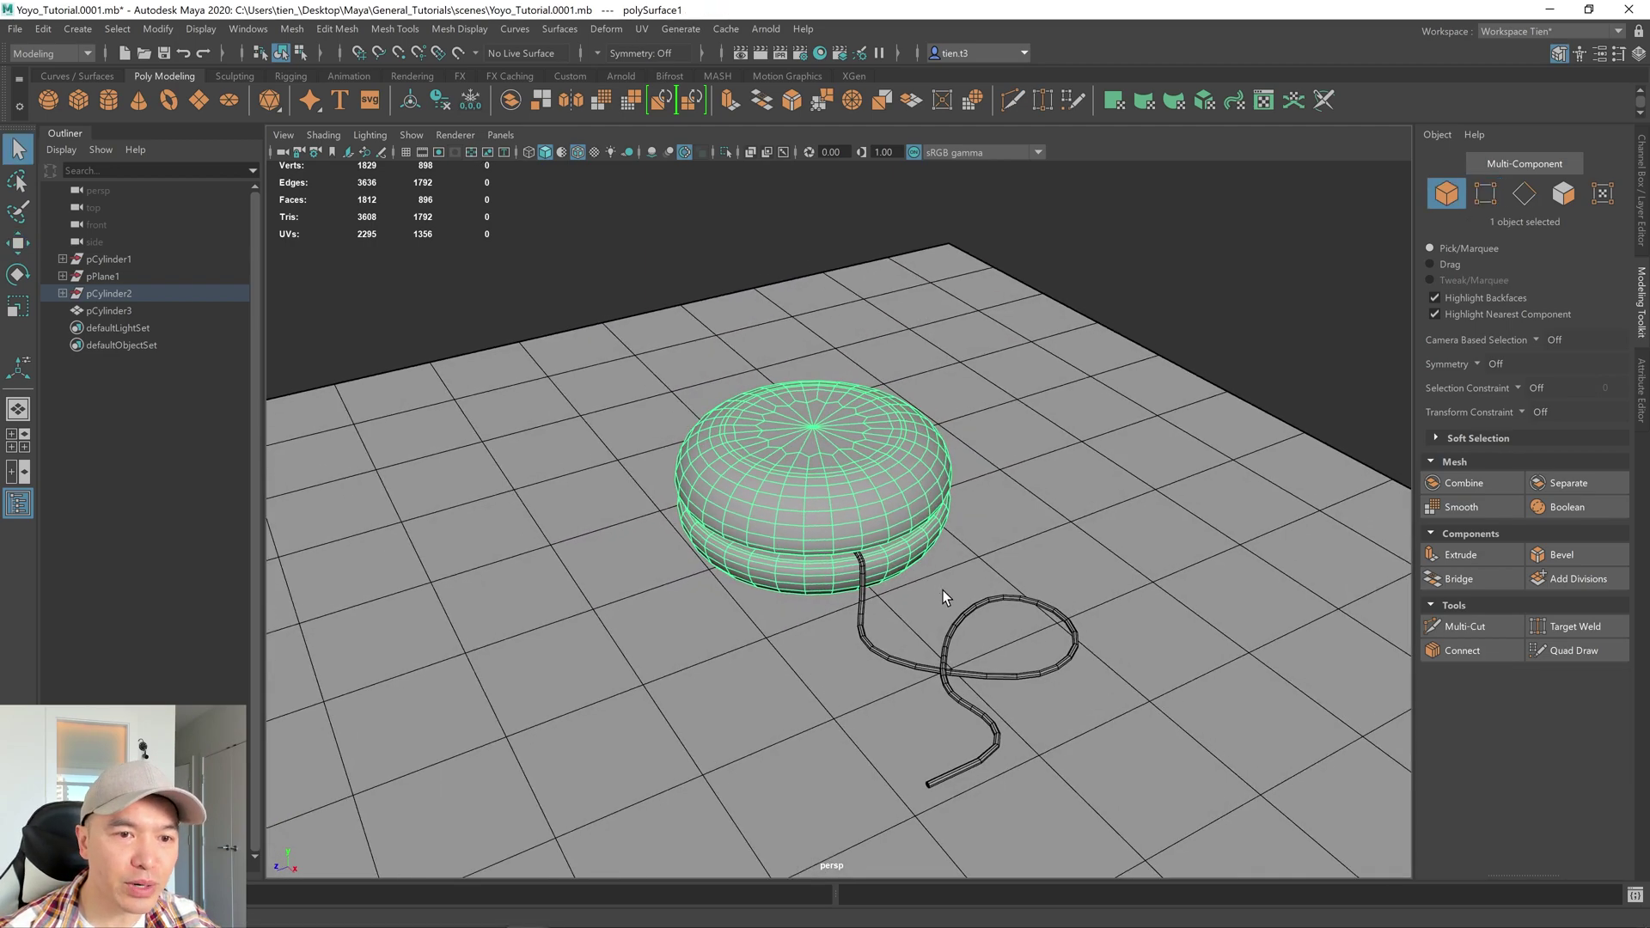
Deselect the yoyo mesh and turn off the wireframe overlay on the shaded models in the viewport
scroll(943, 590, "up", 3)
middle_click_drag(943, 569, 881, 411, "alt")
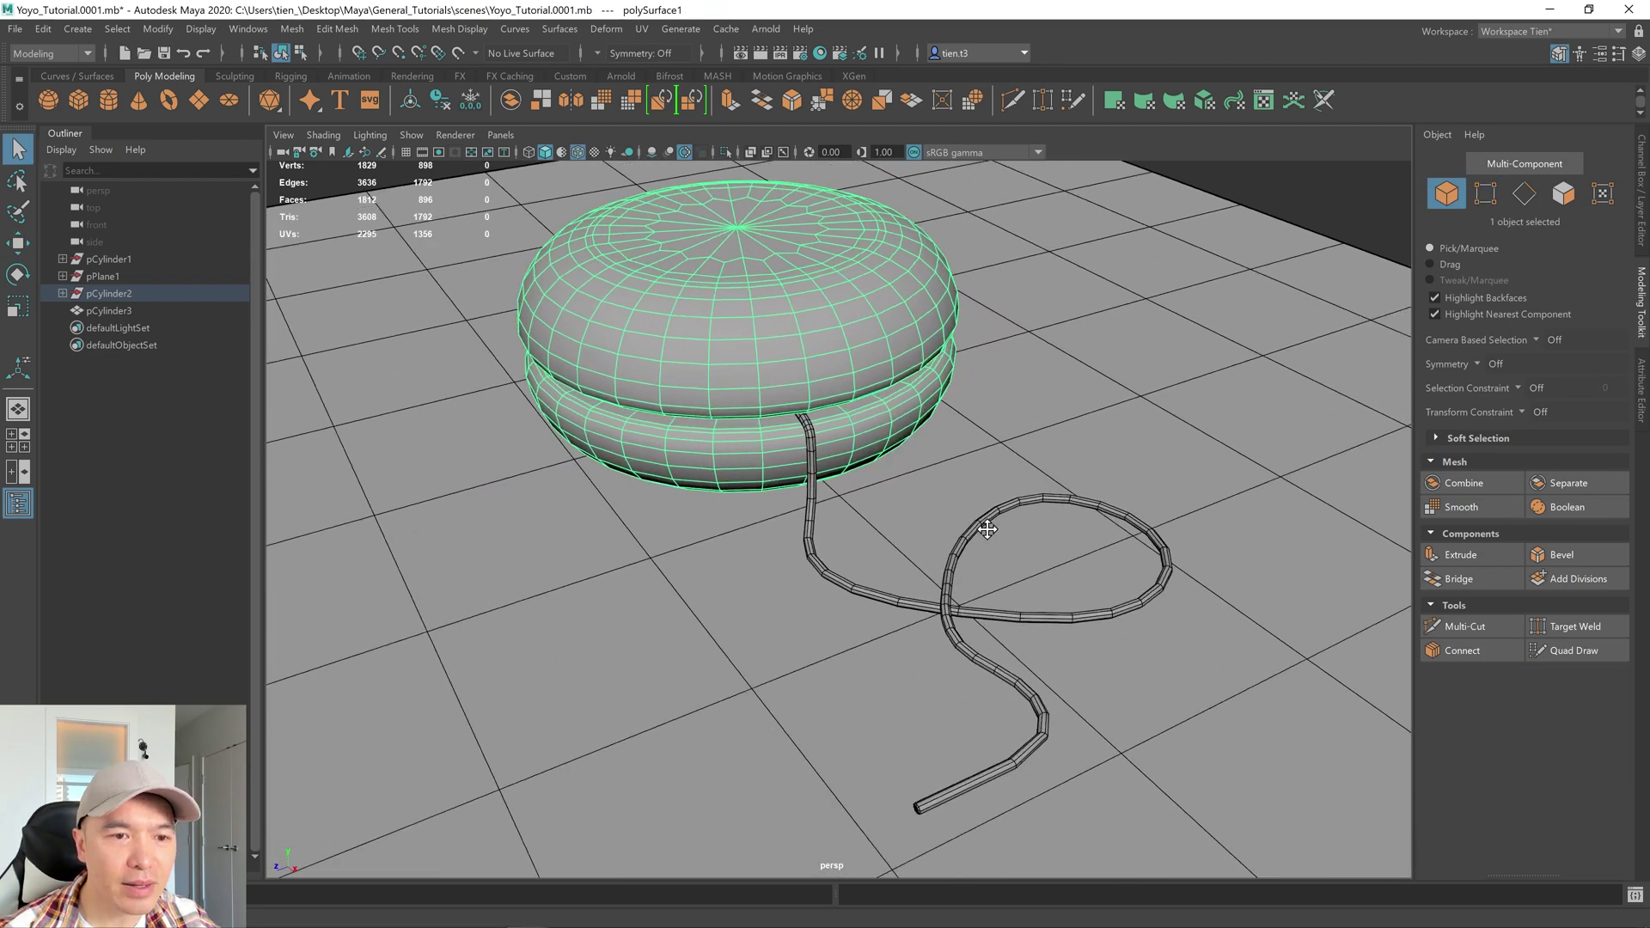
middle_click_drag(978, 531, 820, 380, "alt")
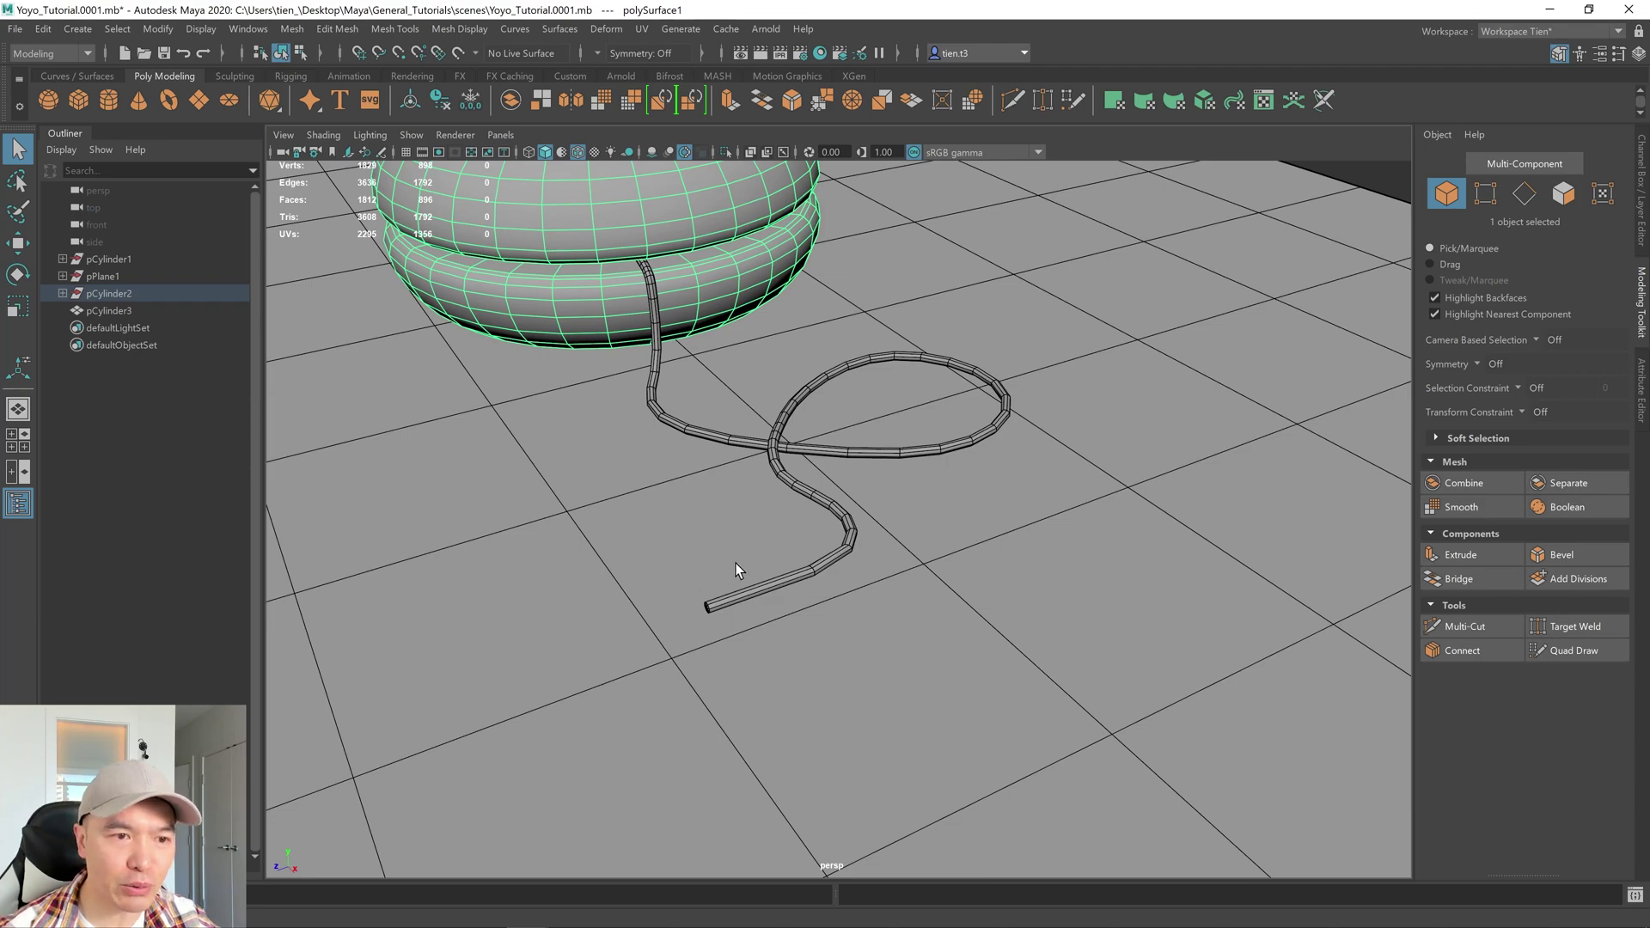
left_click_drag(736, 566, 854, 569, "alt")
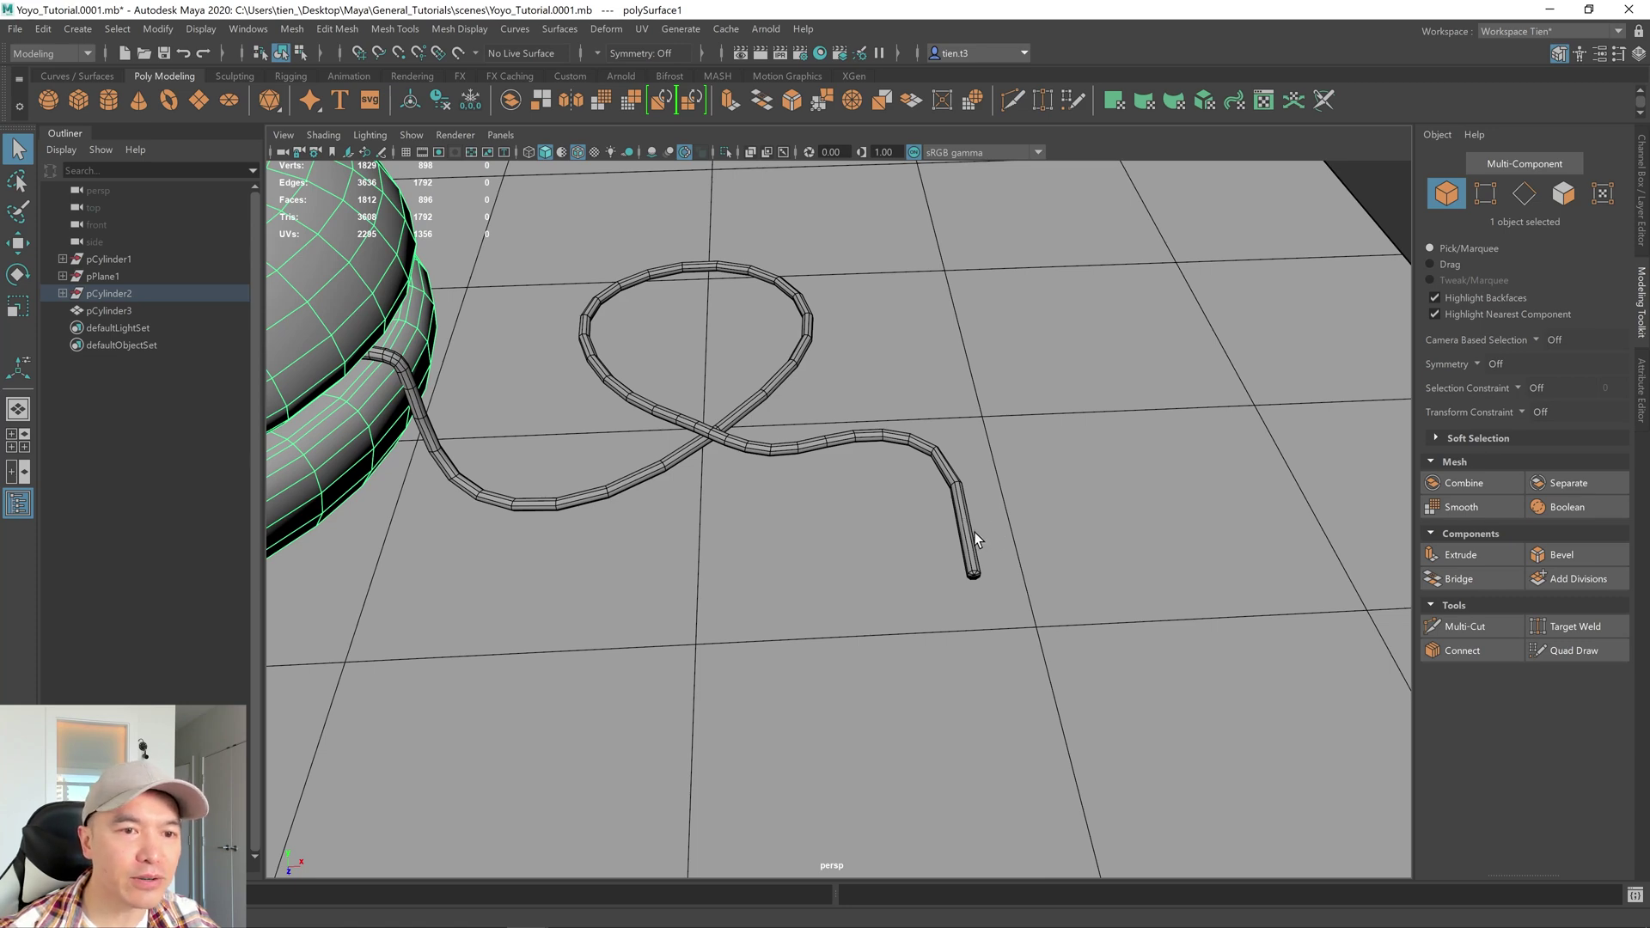
scroll(954, 546, "up", 3)
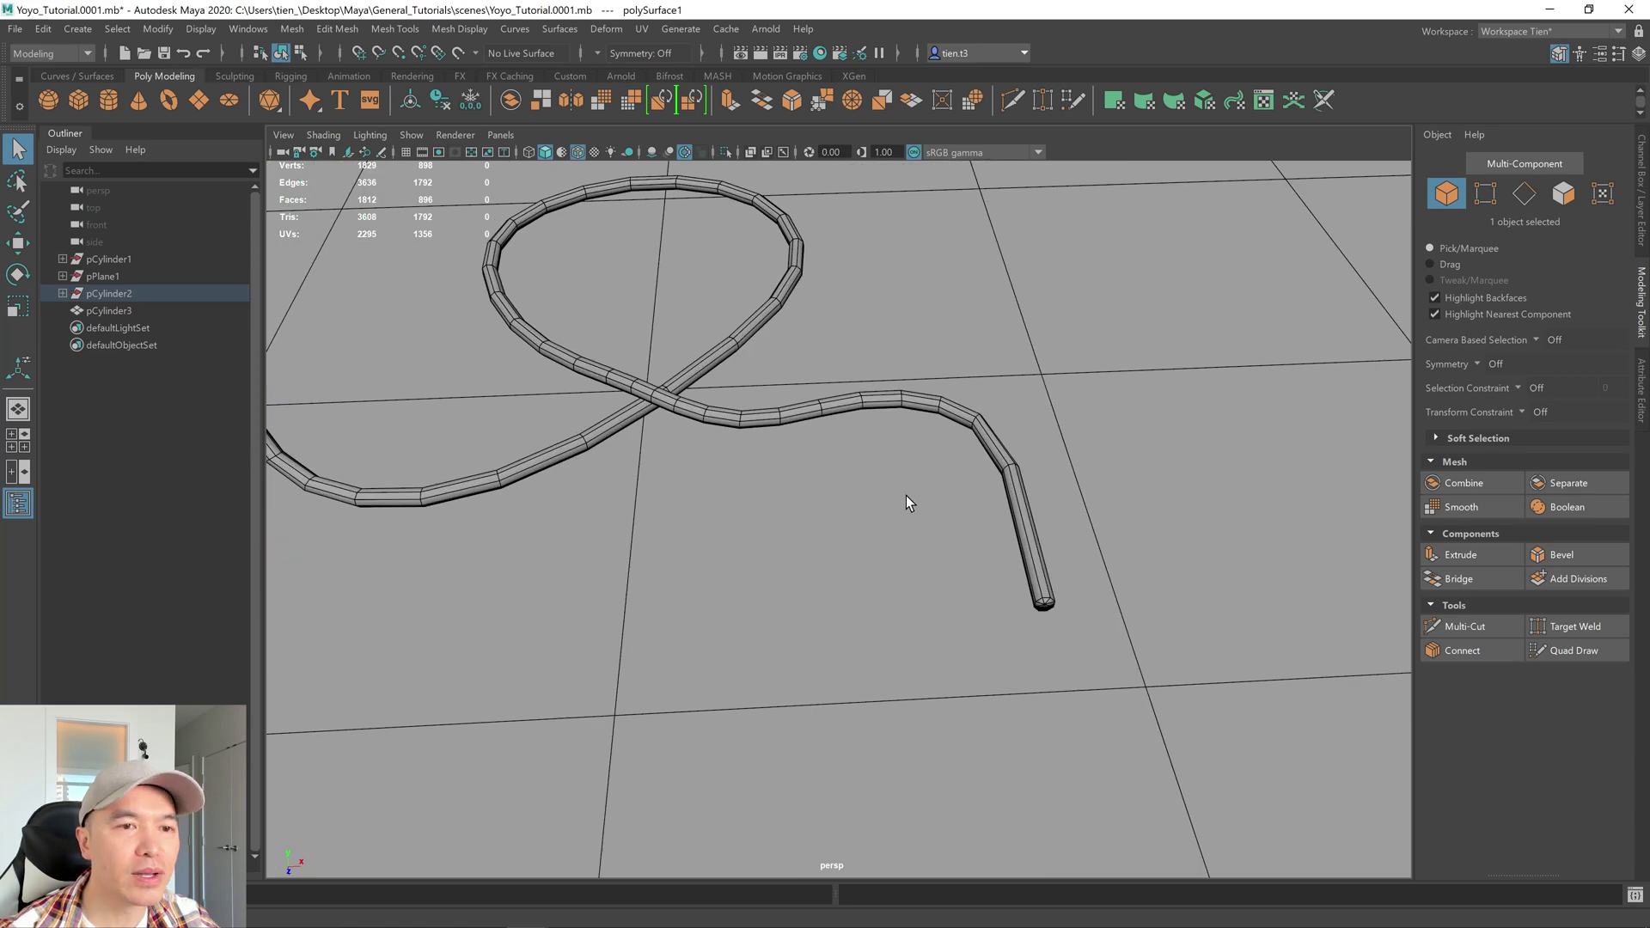
scroll(907, 503, "down", 10)
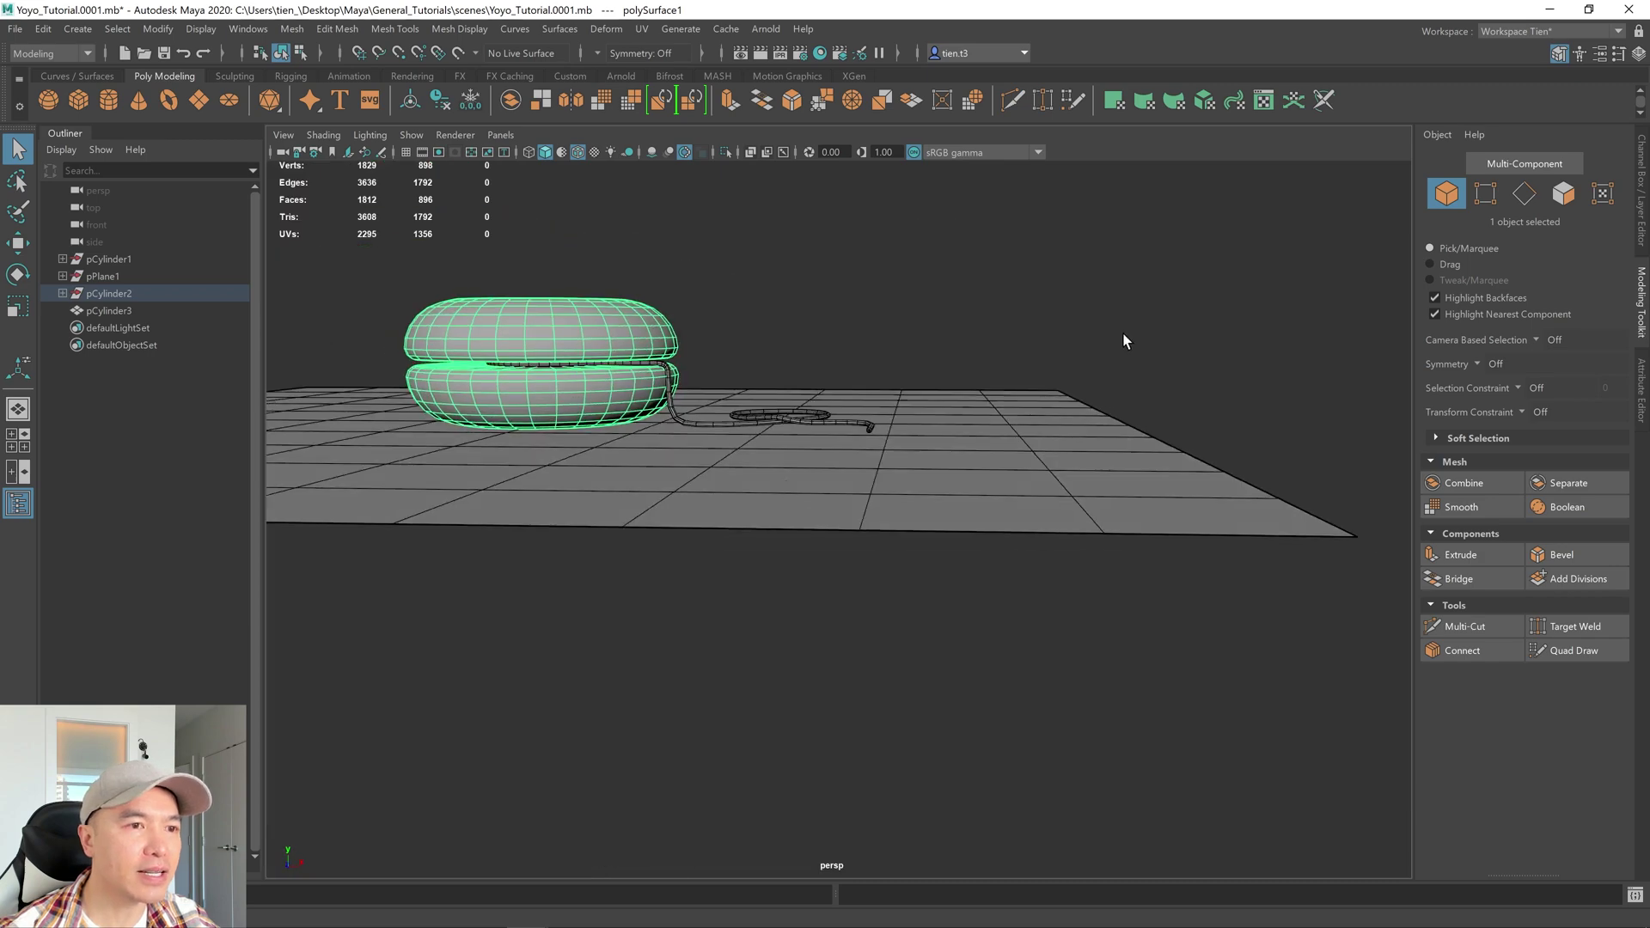
left_click(1125, 341)
left_click_drag(1124, 341, 1028, 364, "alt")
scroll(1028, 365, "up", 3)
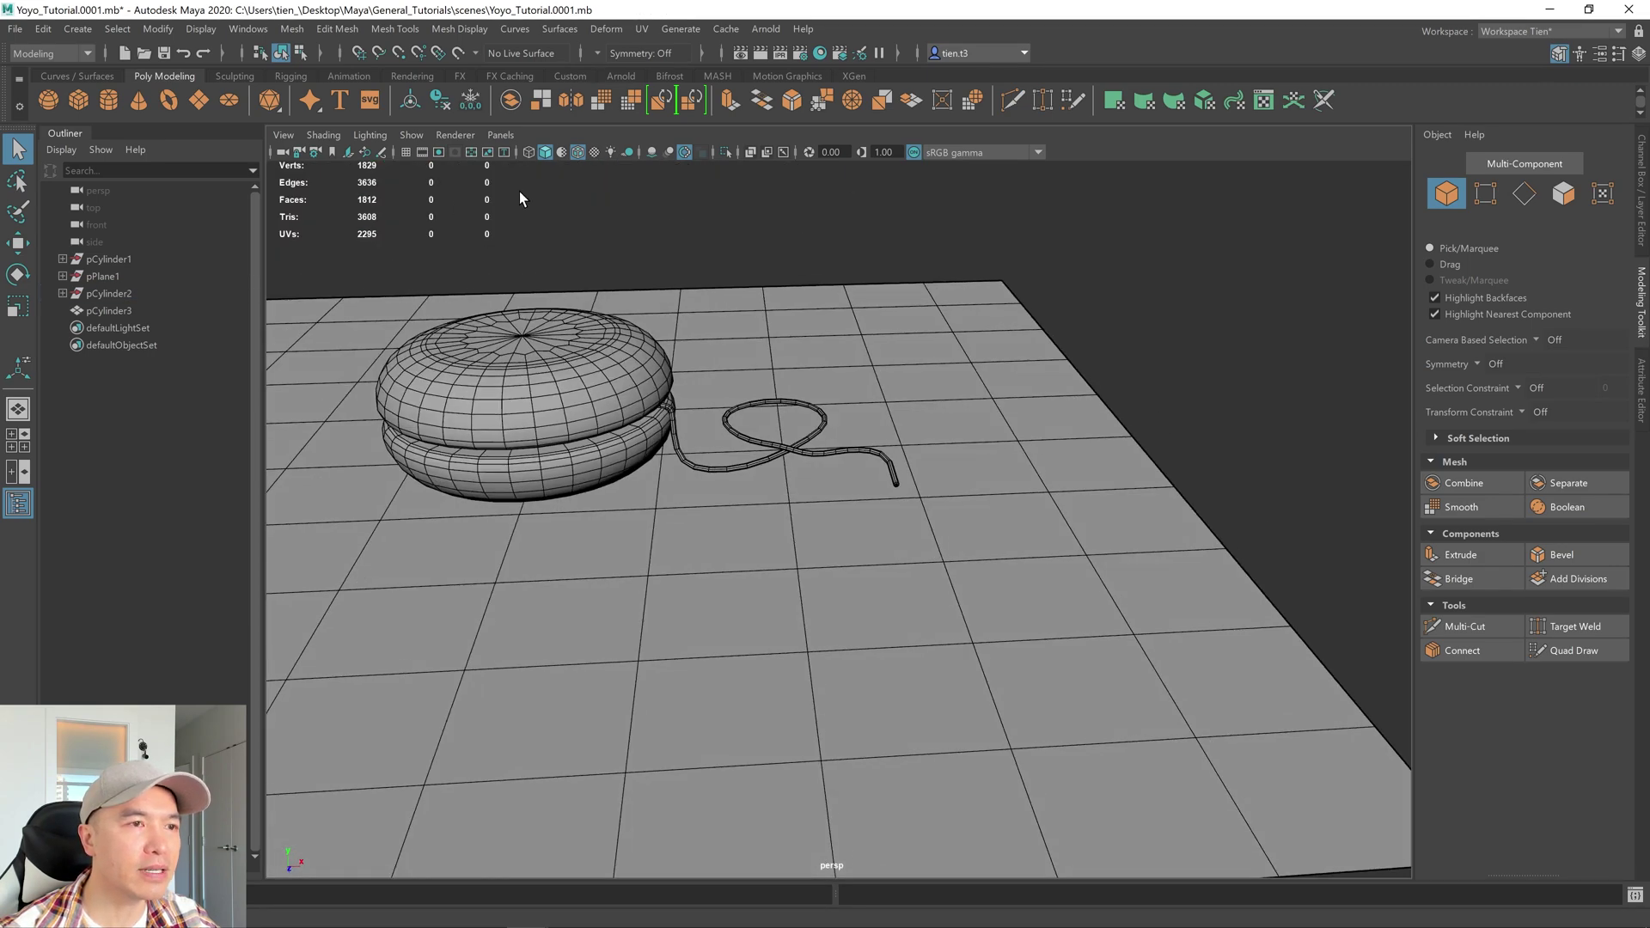
left_click(575, 151)
Examine the shaded yoyo and its string on the ground plane from several angles, including the string's loop and loose end
scroll(736, 276, "down", 5)
mouse_move(737, 276)
left_mouse_down("alt")
mouse_move(792, 361)
mouse_move(660, 367)
mouse_move(704, 375)
left_mouse_up("alt")
scroll(776, 370, "up", 5)
middle_click_drag(776, 370, 664, 525, "alt")
left_click_drag(665, 525, 678, 509, "alt")
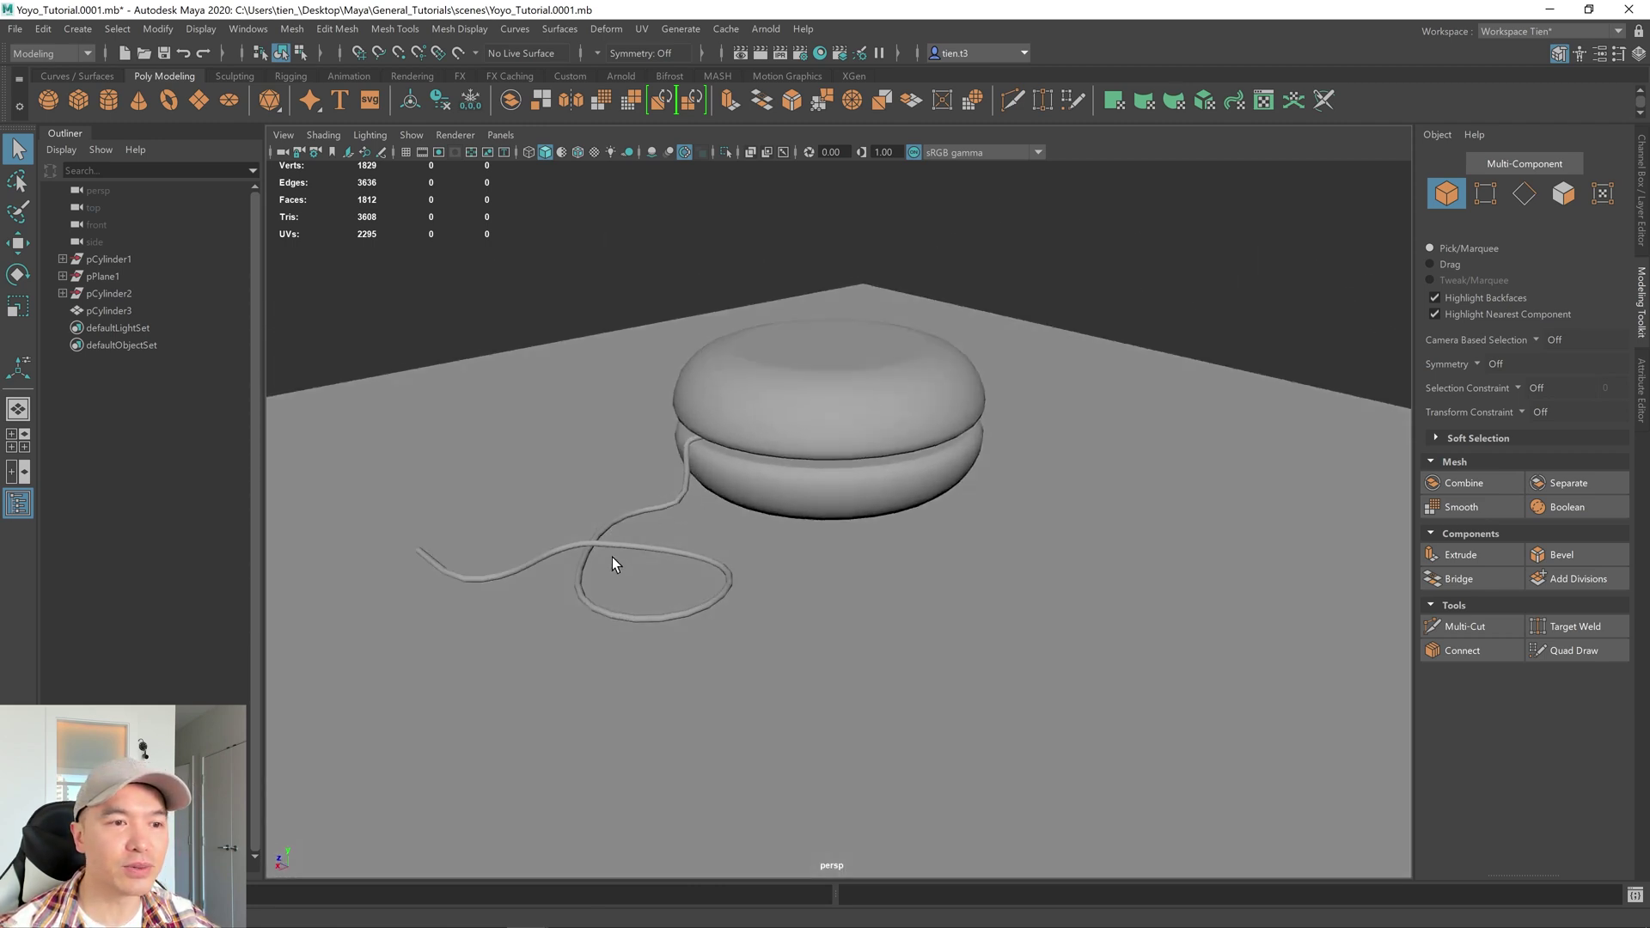
left_click_drag(613, 559, 814, 509, "alt")
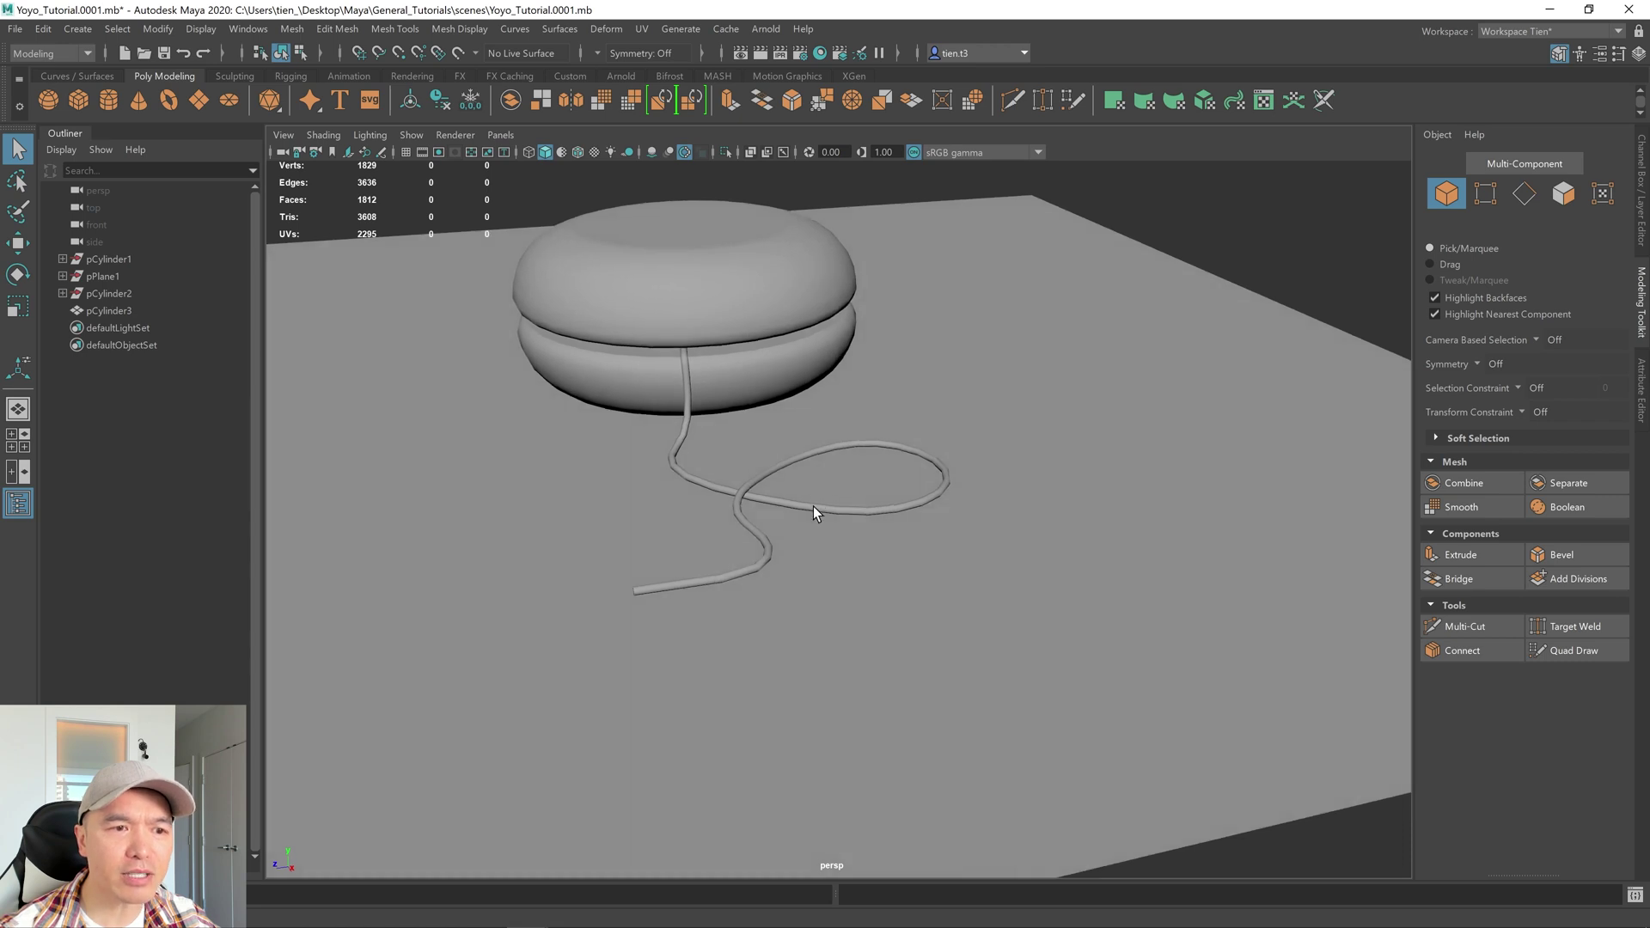
left_click_drag(776, 596, 765, 607, "alt")
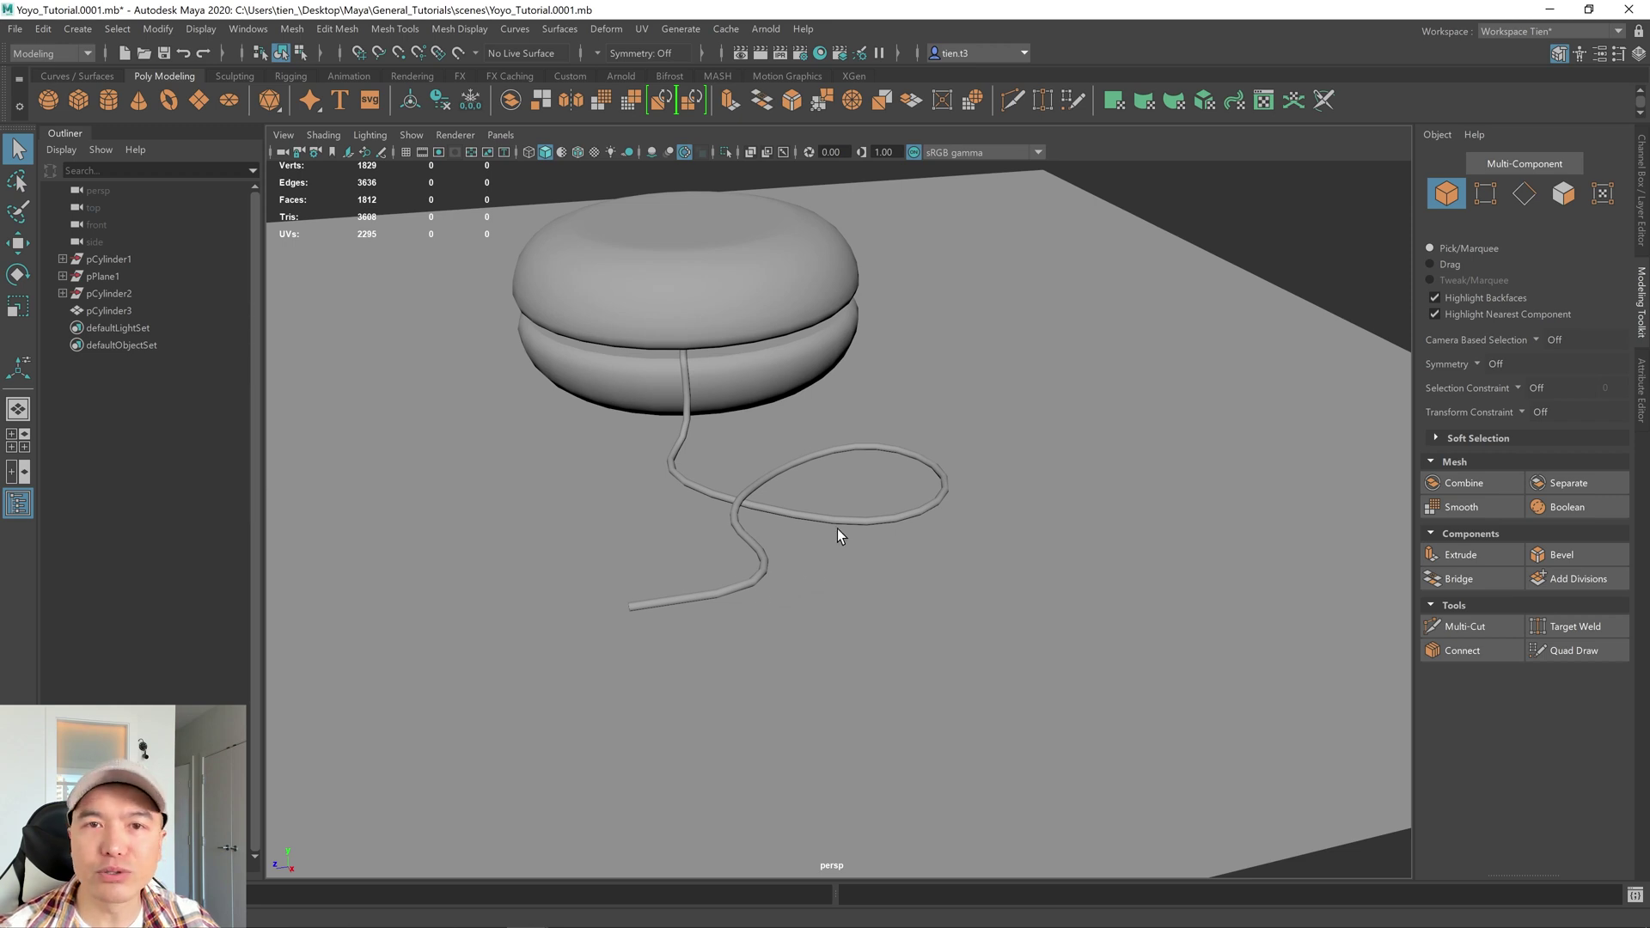
left_click_drag(839, 531, 871, 492, "alt")
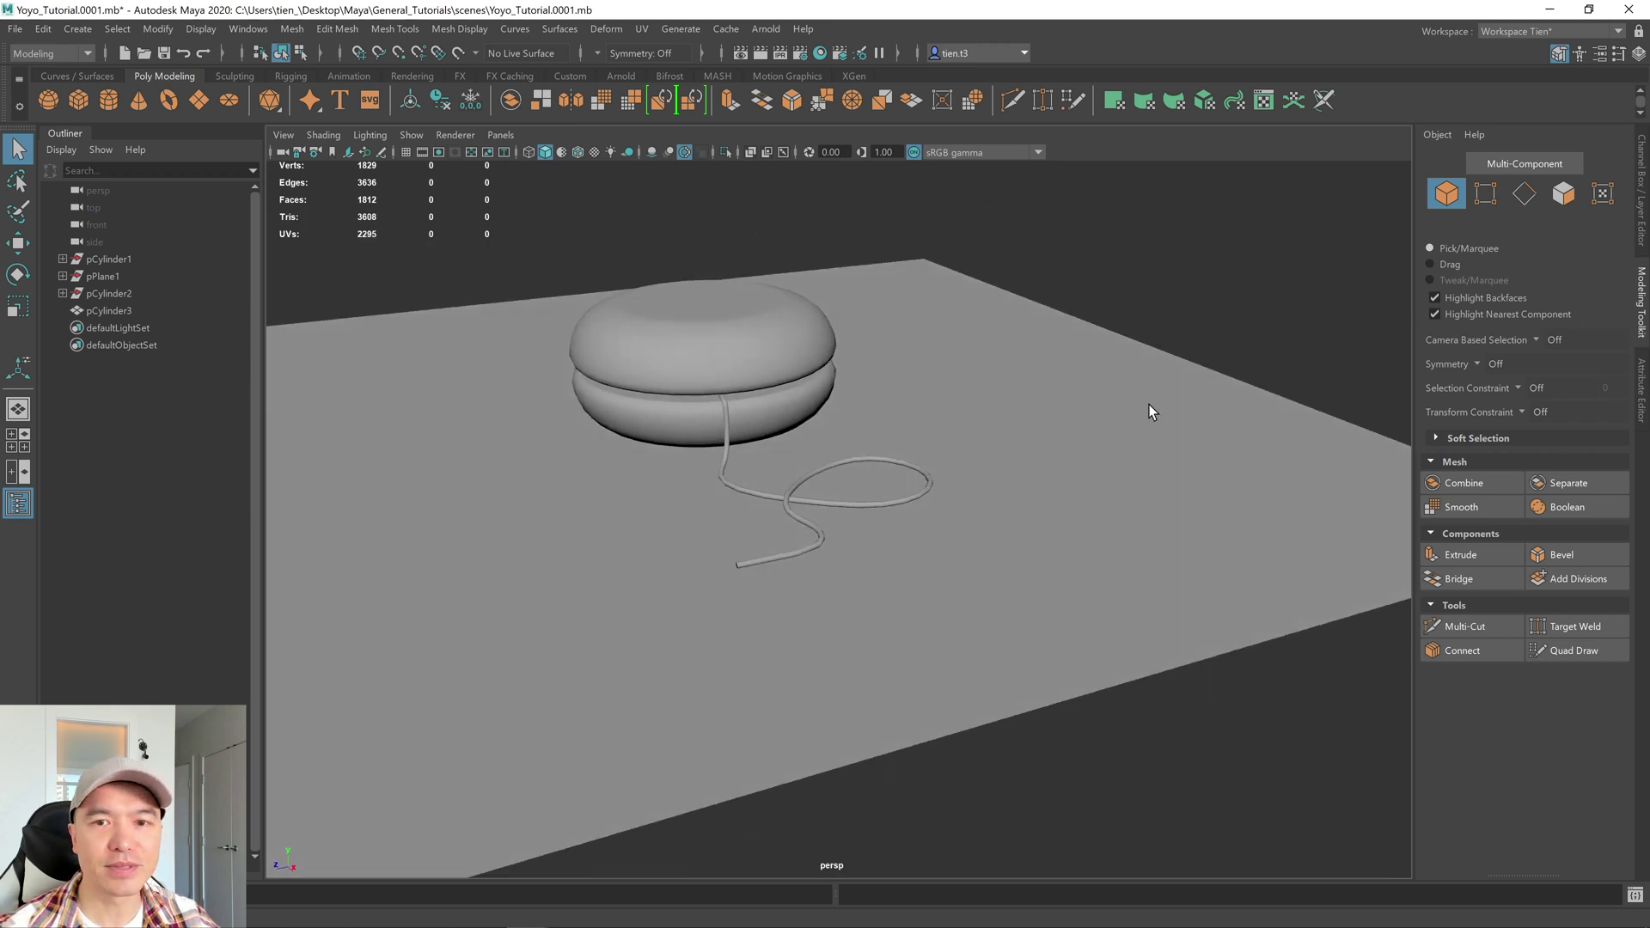